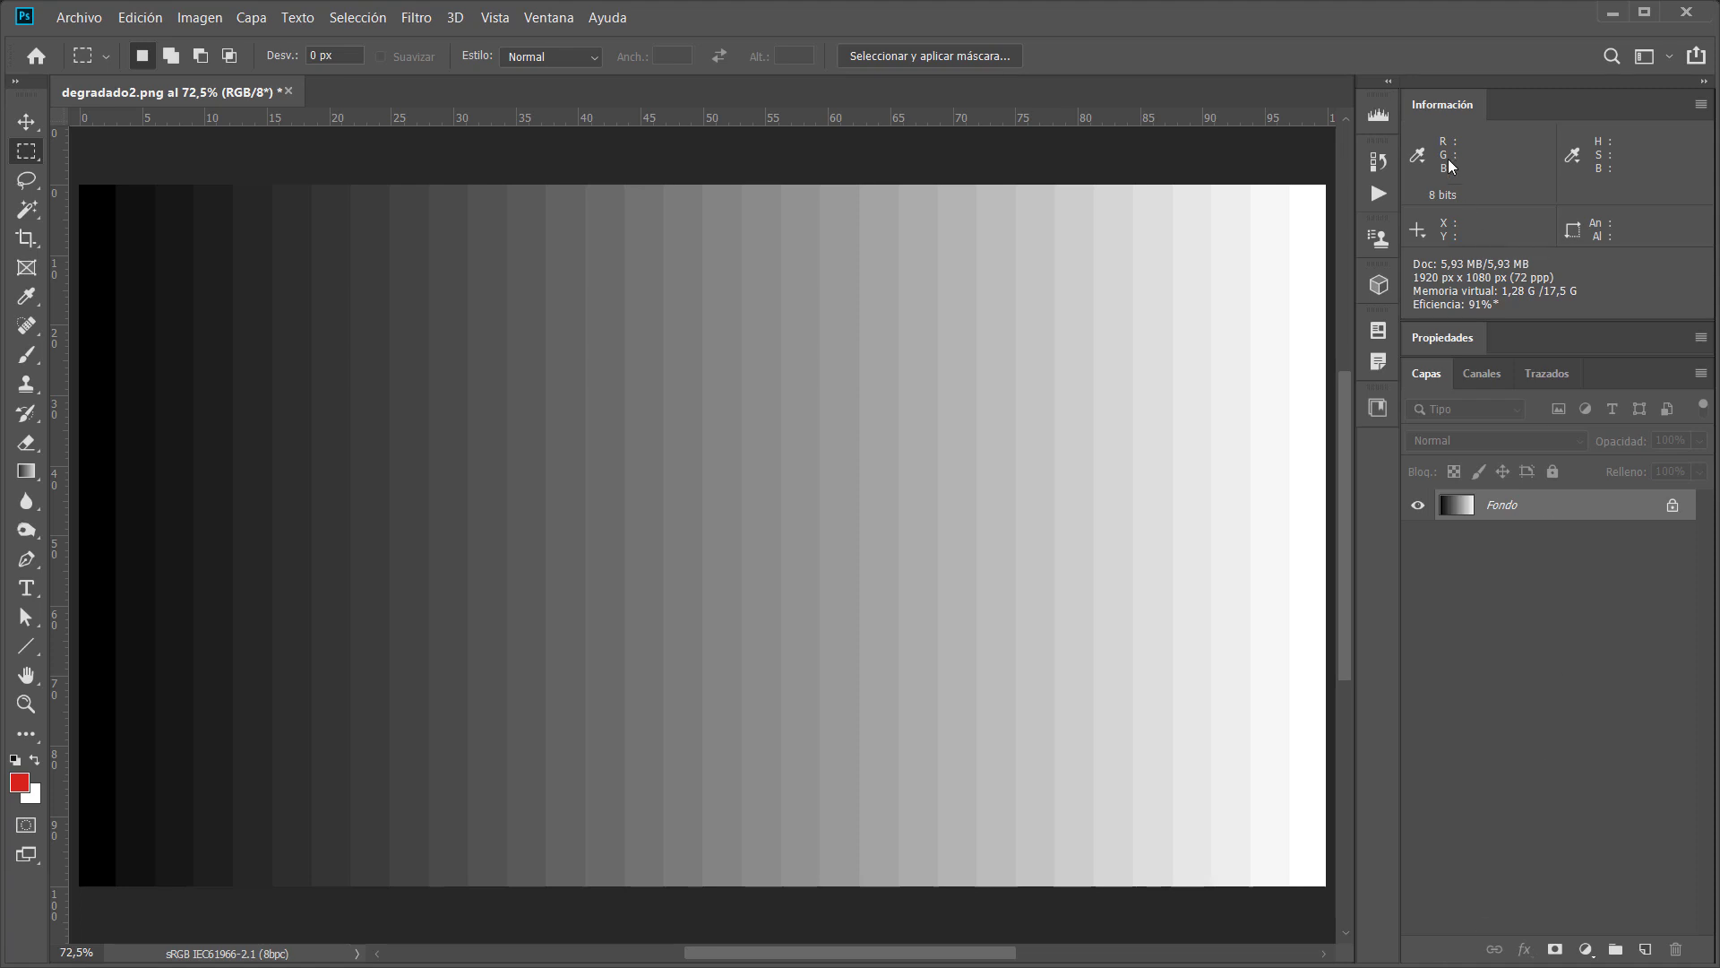
- Collapse Información, then try an S-curve in Imagen > Ajustes > Curvas and cancel it
click(1447, 110)
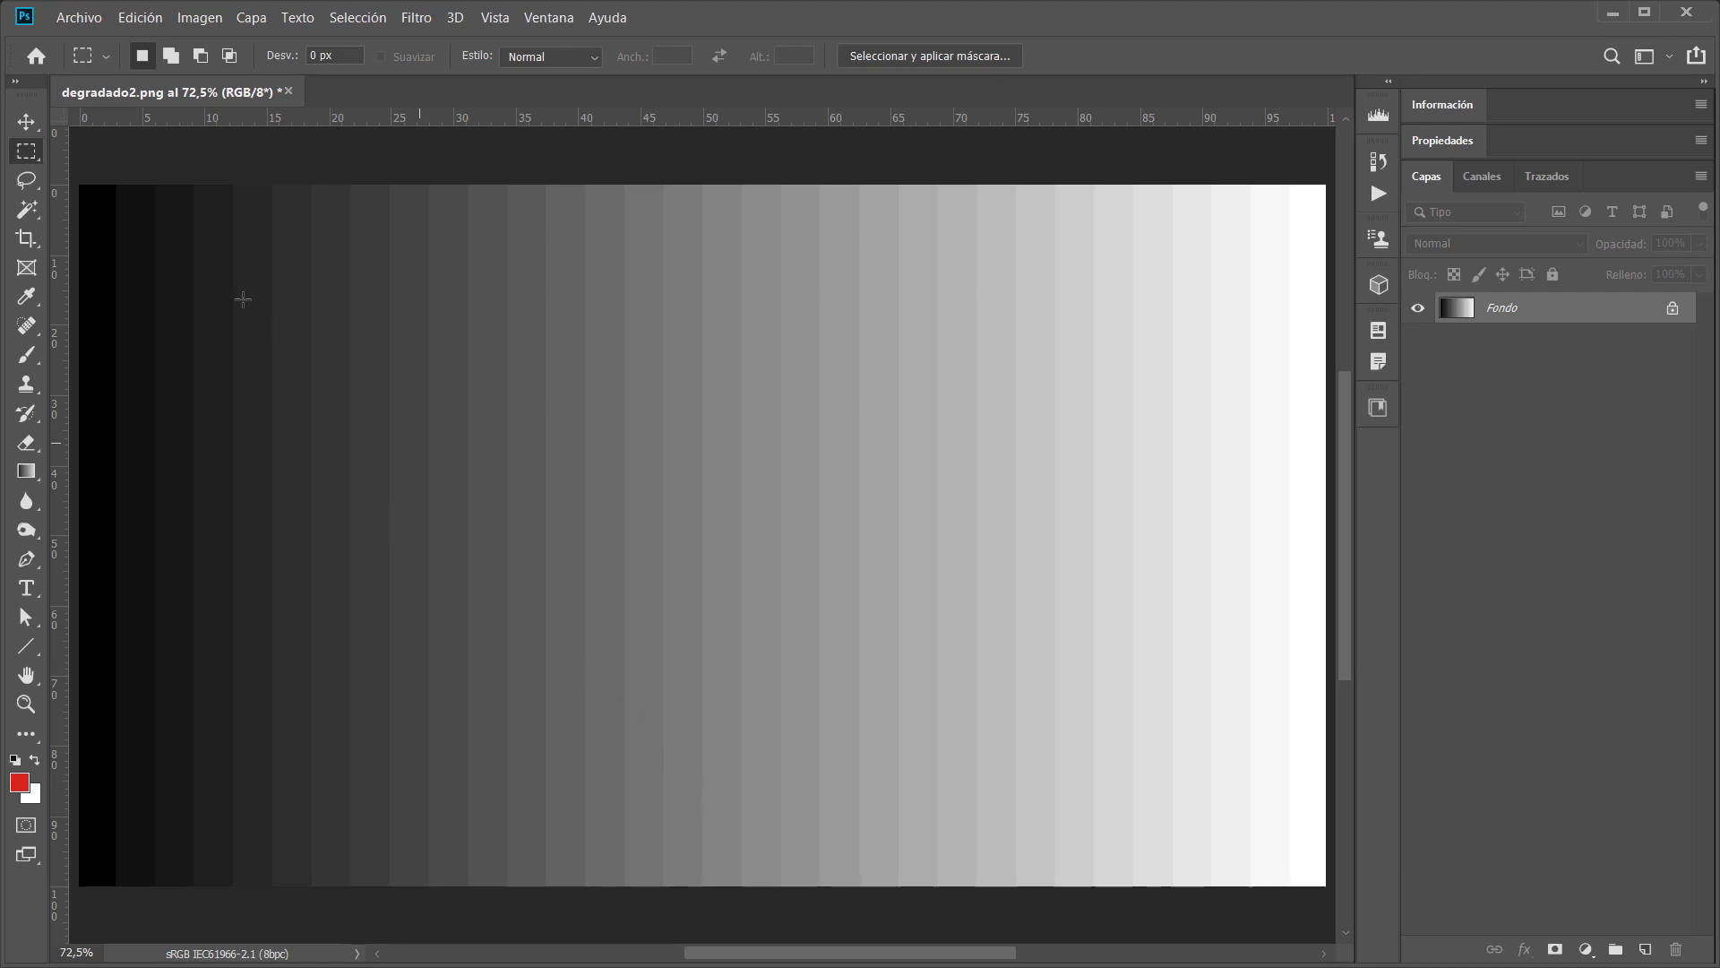
click(201, 18)
click(224, 71)
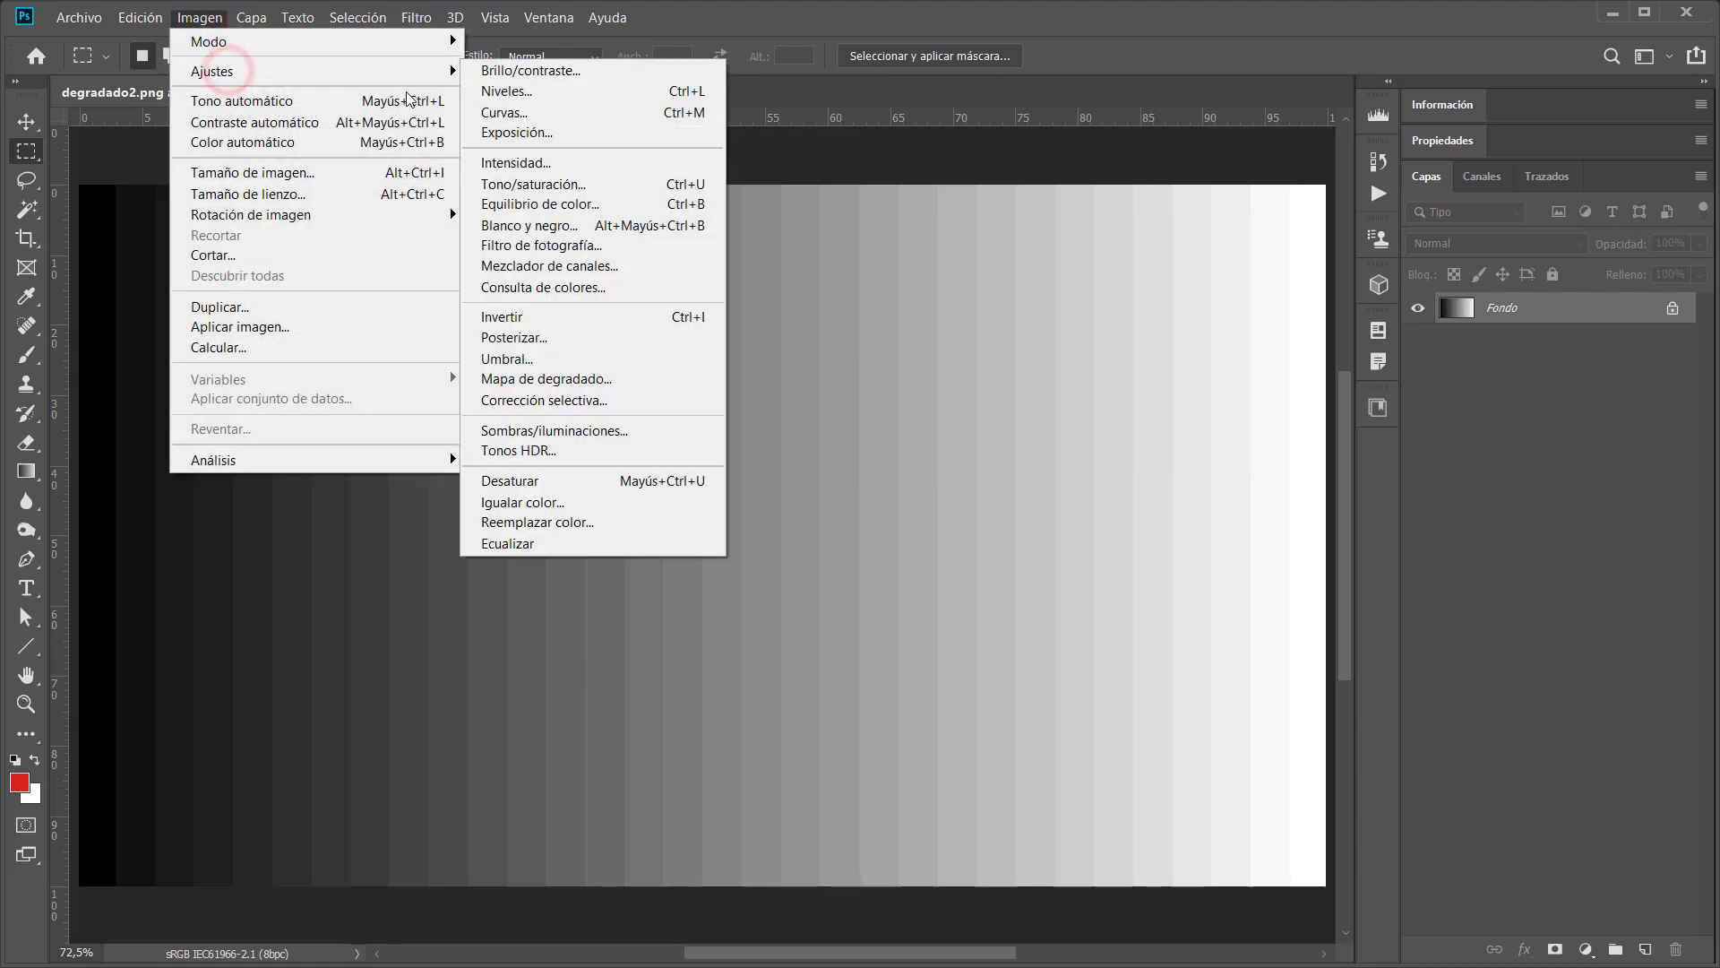
click(504, 112)
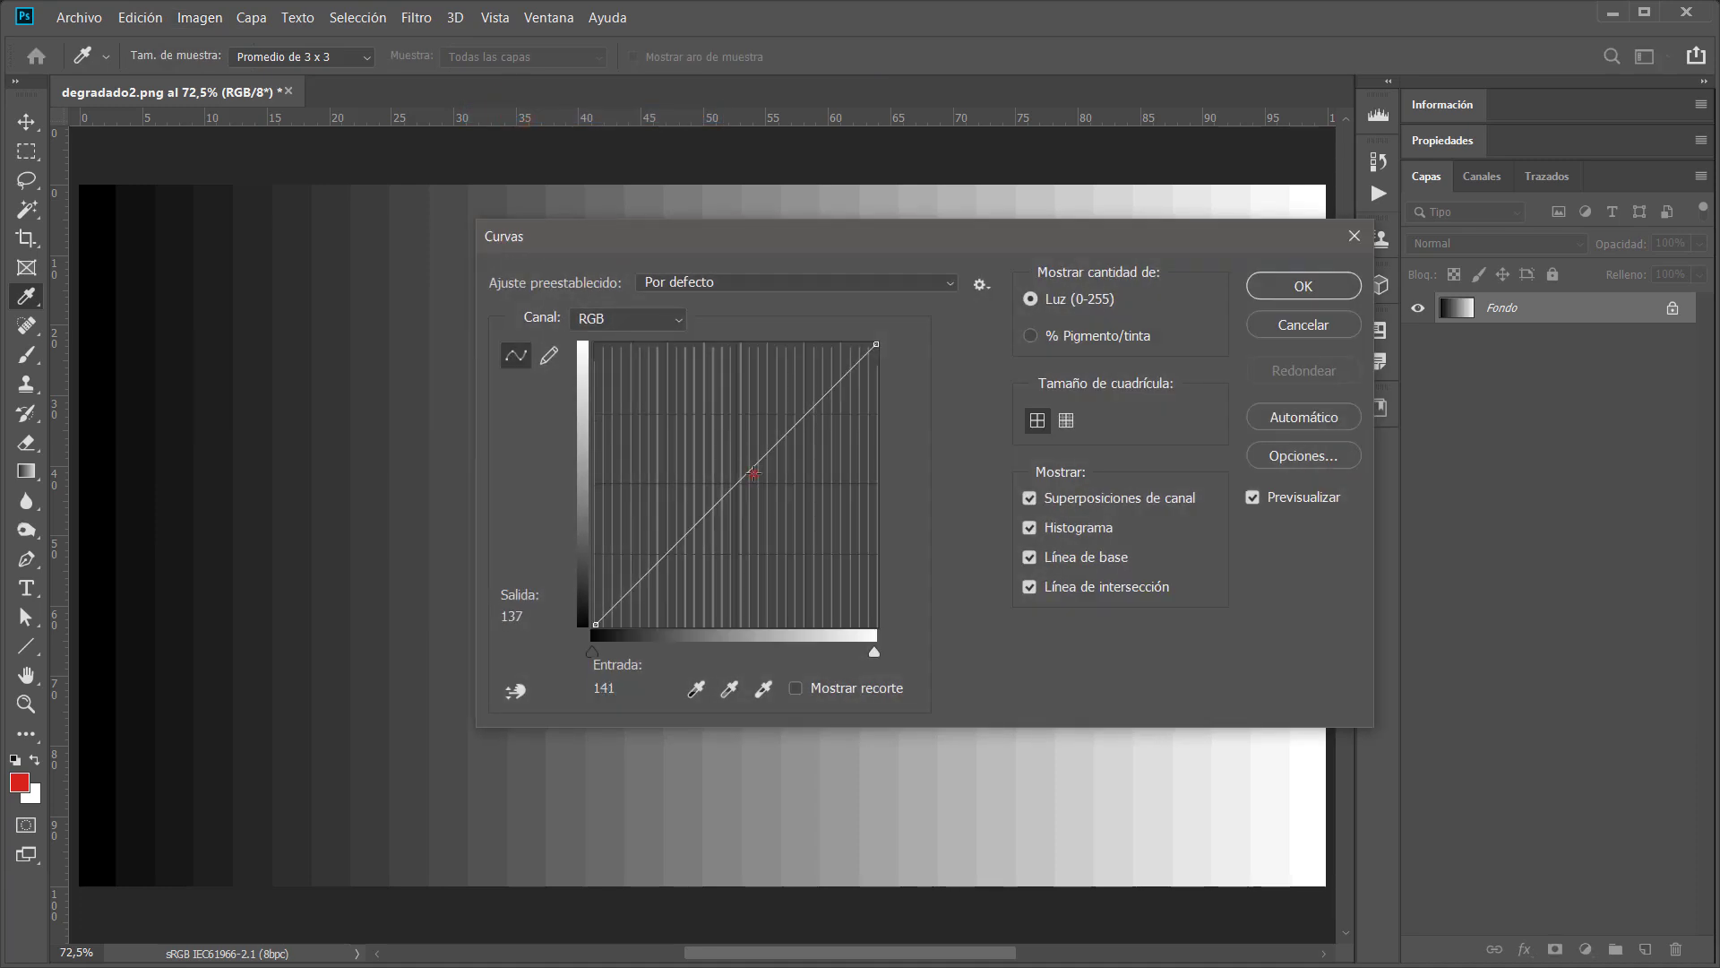
drag(754, 473, 756, 487)
drag(687, 551, 664, 545)
drag(803, 420, 800, 401)
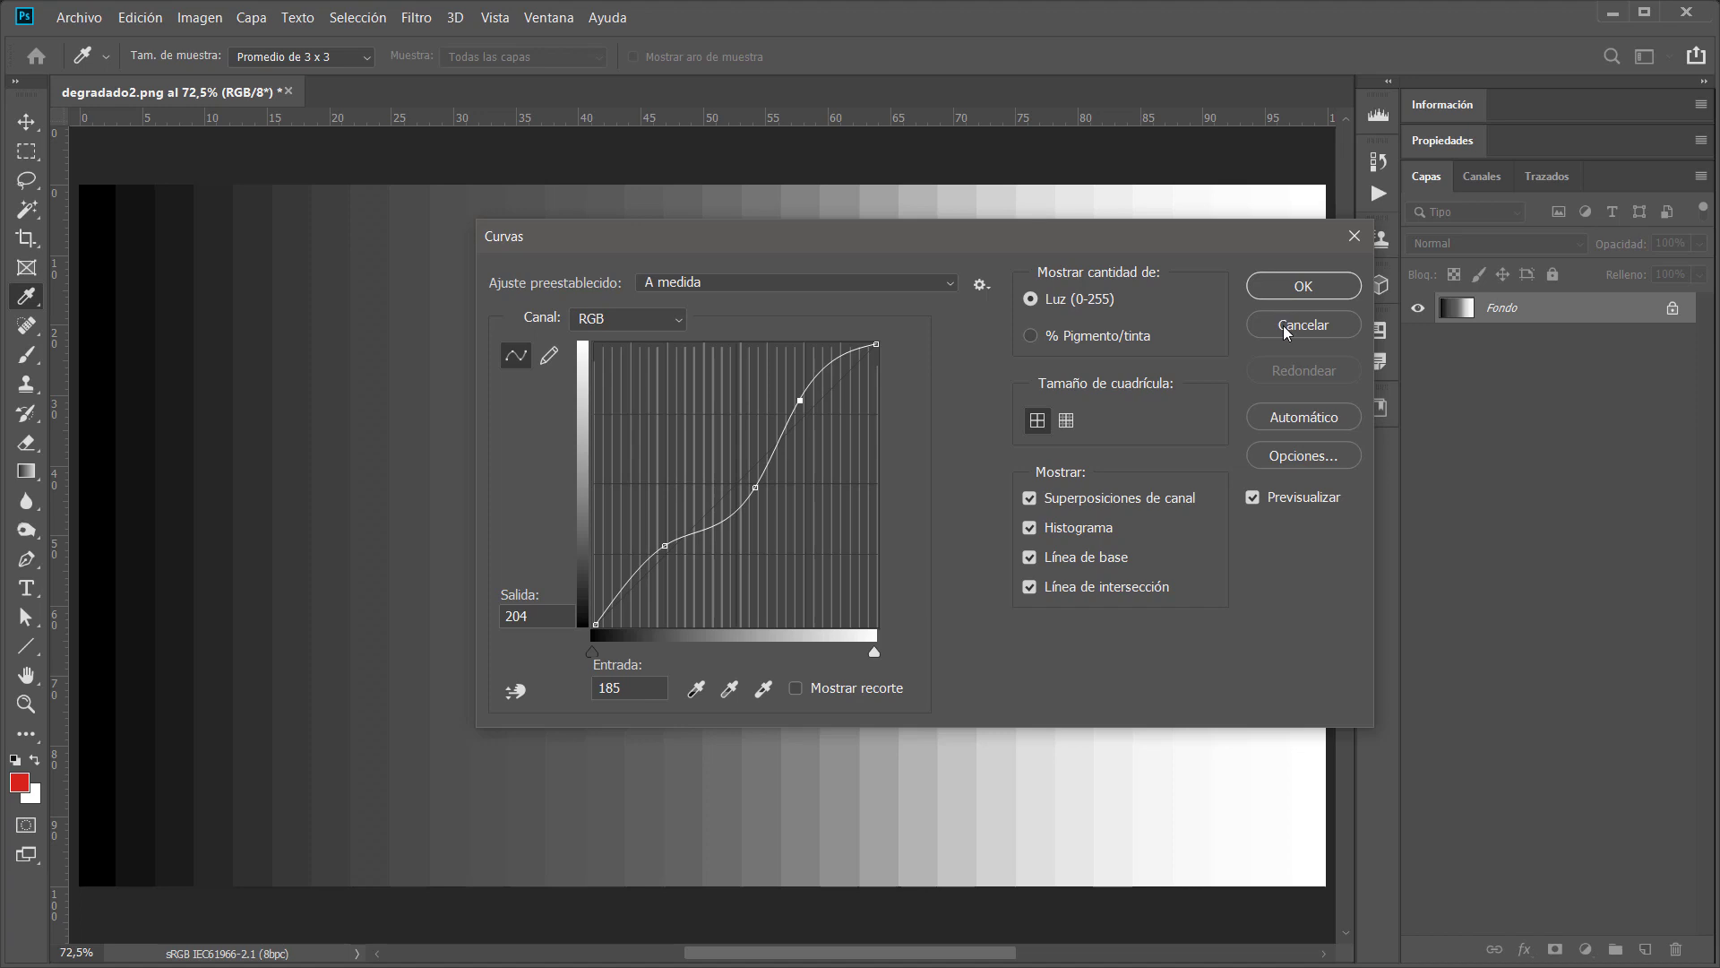
click(1286, 329)
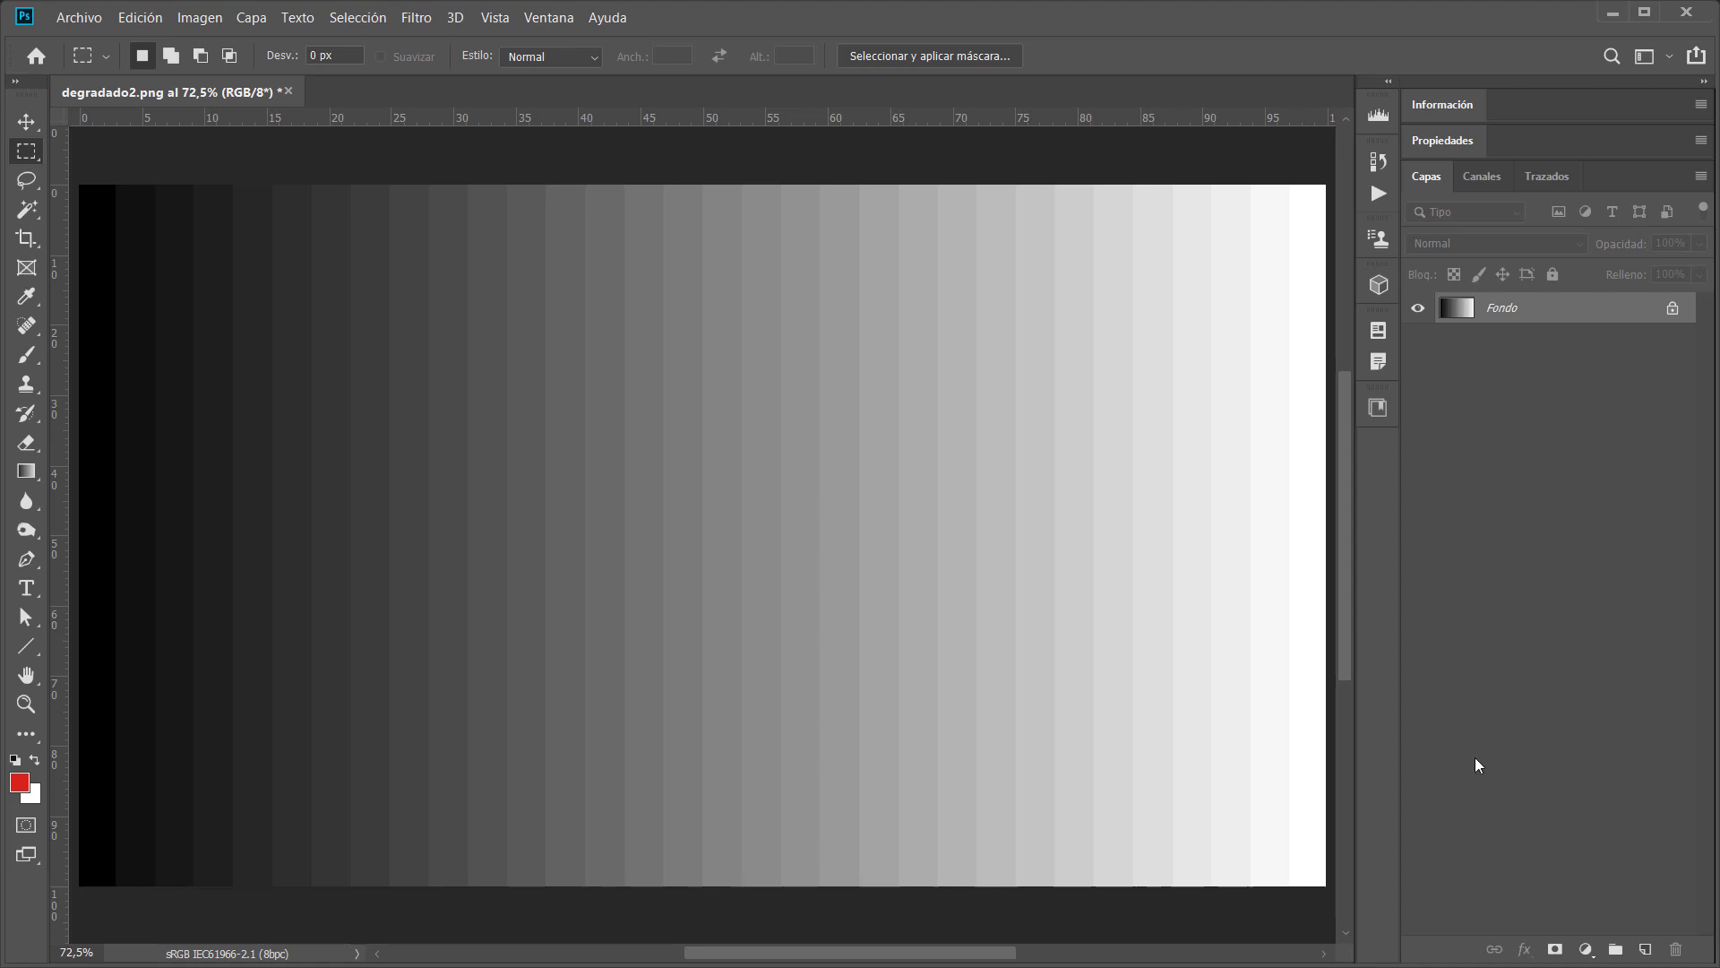
- Add a trial Curvas adjustment layer and enlarge its properties, then delete it and zoom out
click(1587, 951)
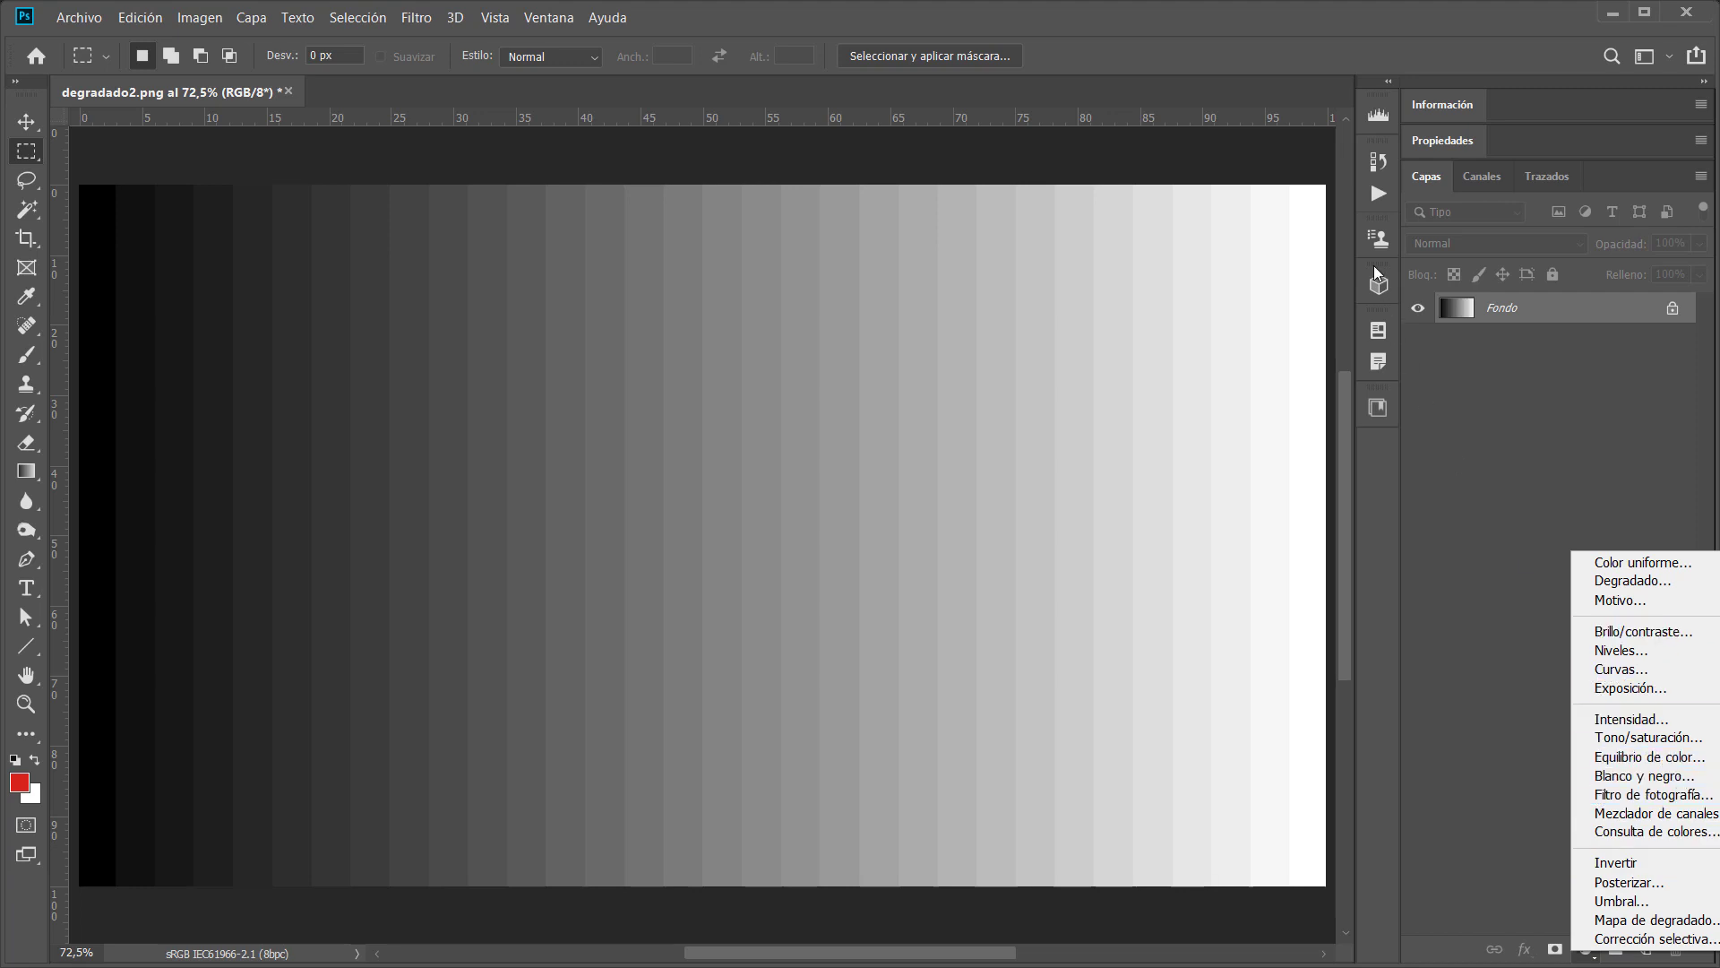
click(1609, 673)
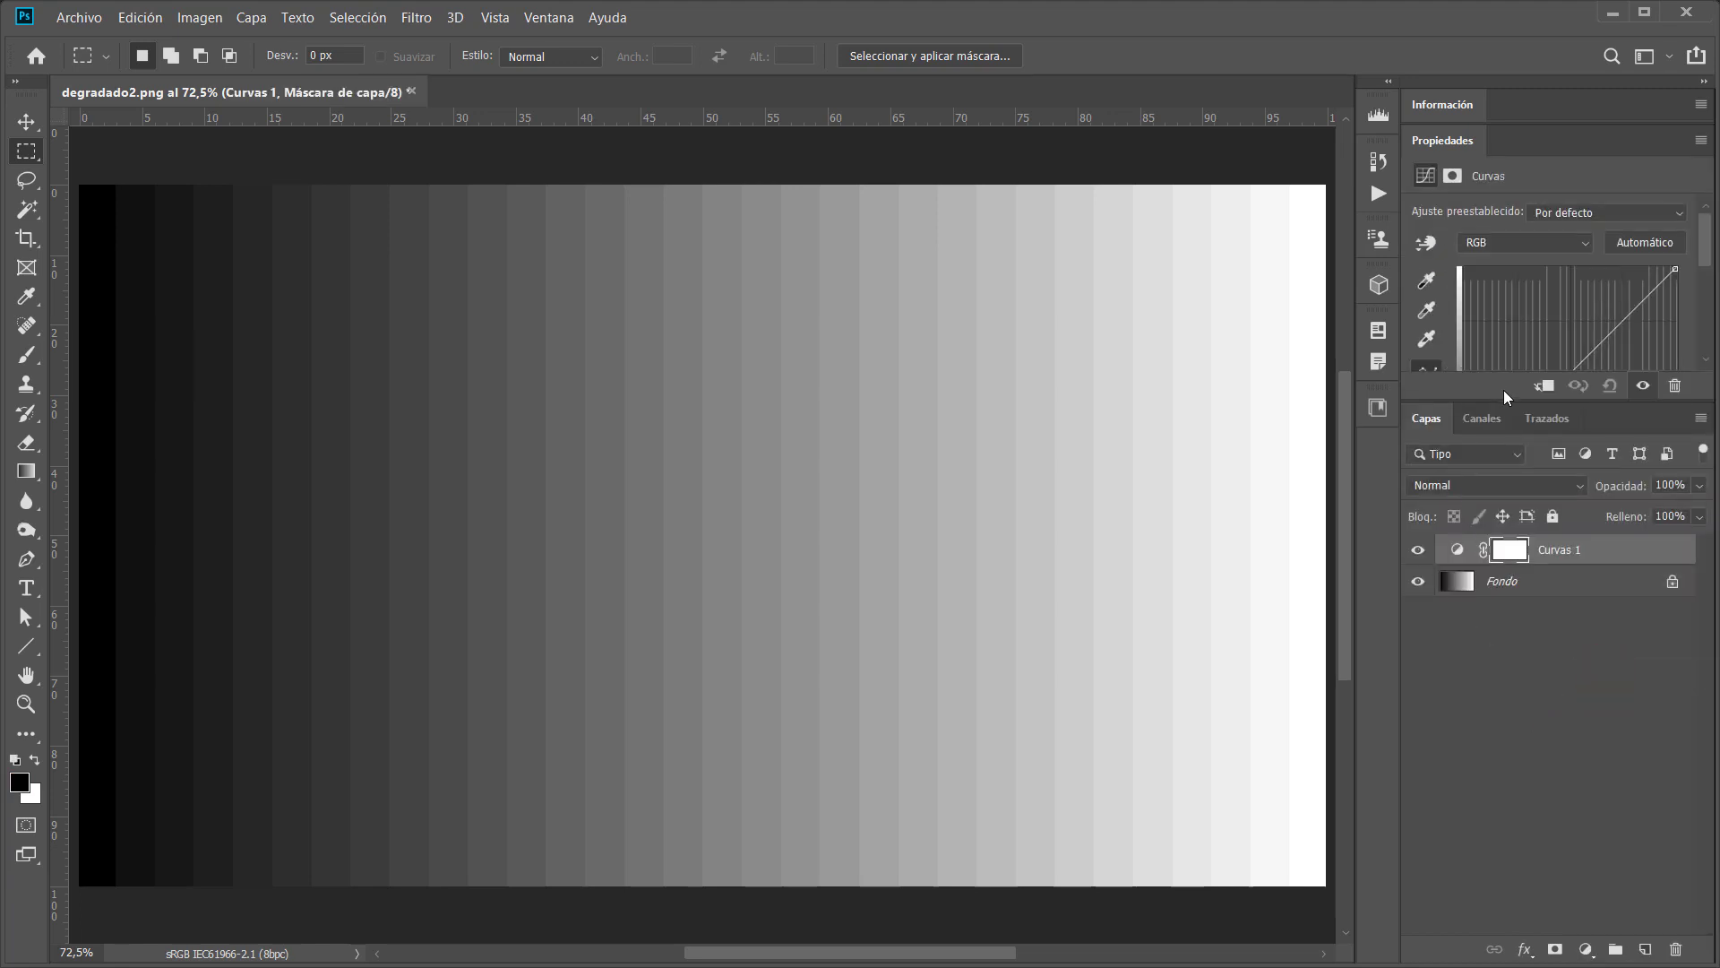
drag(1503, 399, 1520, 593)
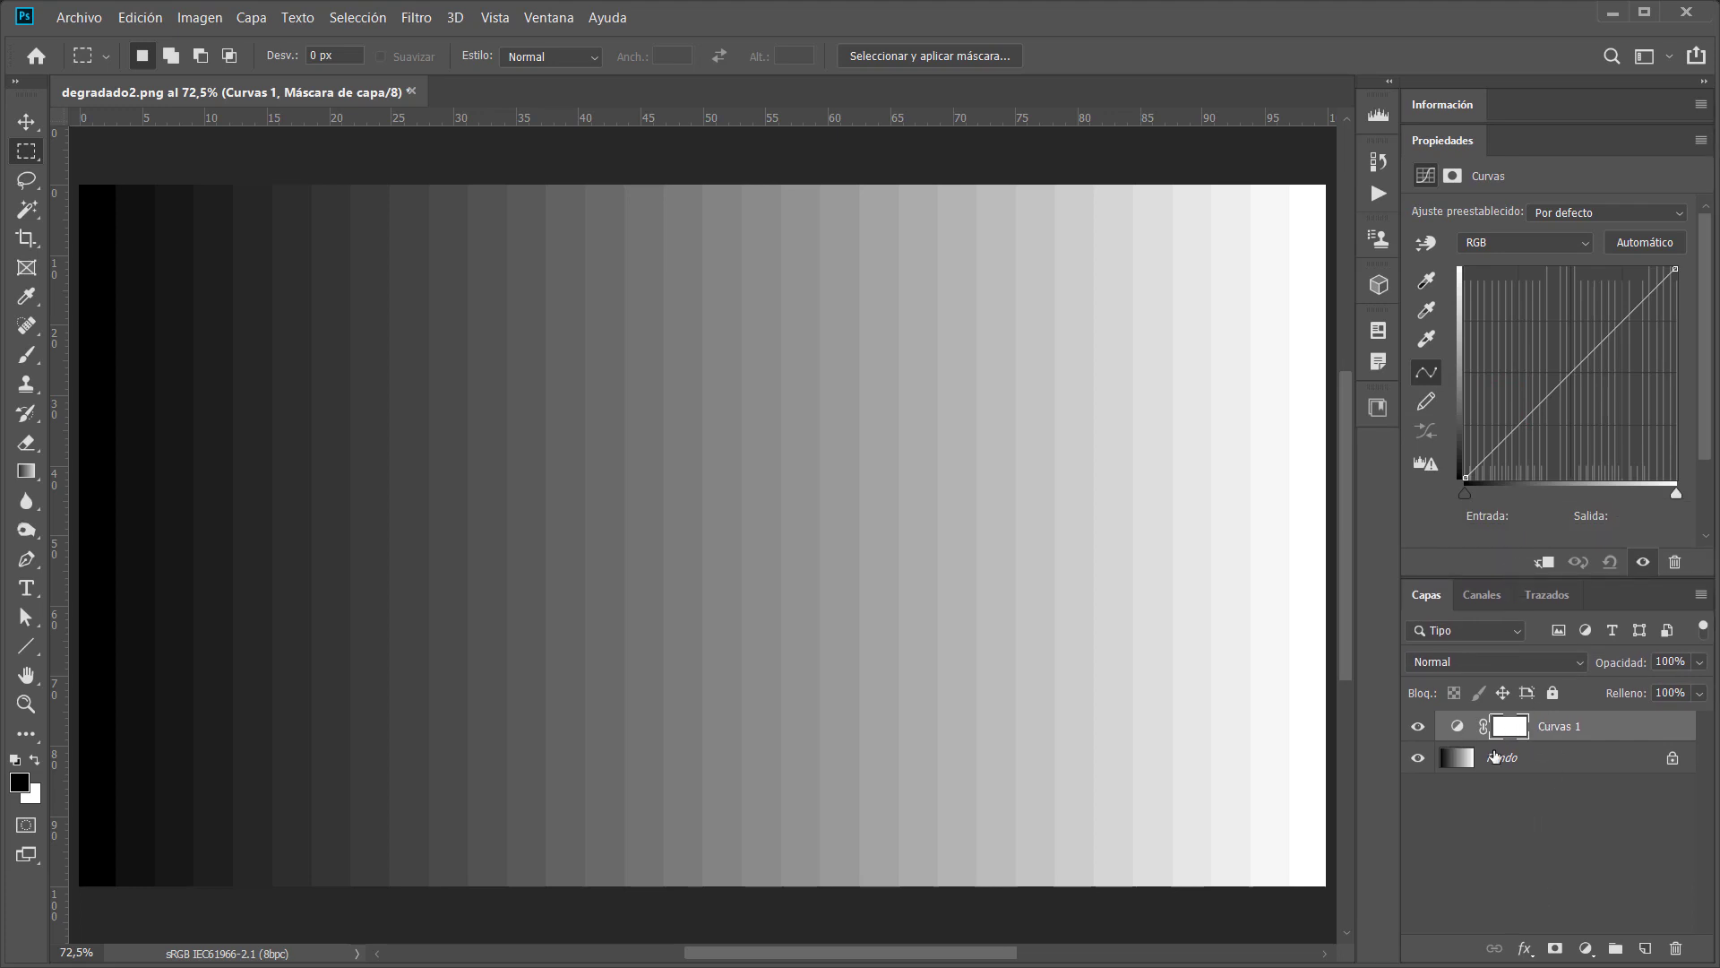
drag(1577, 727, 1674, 945)
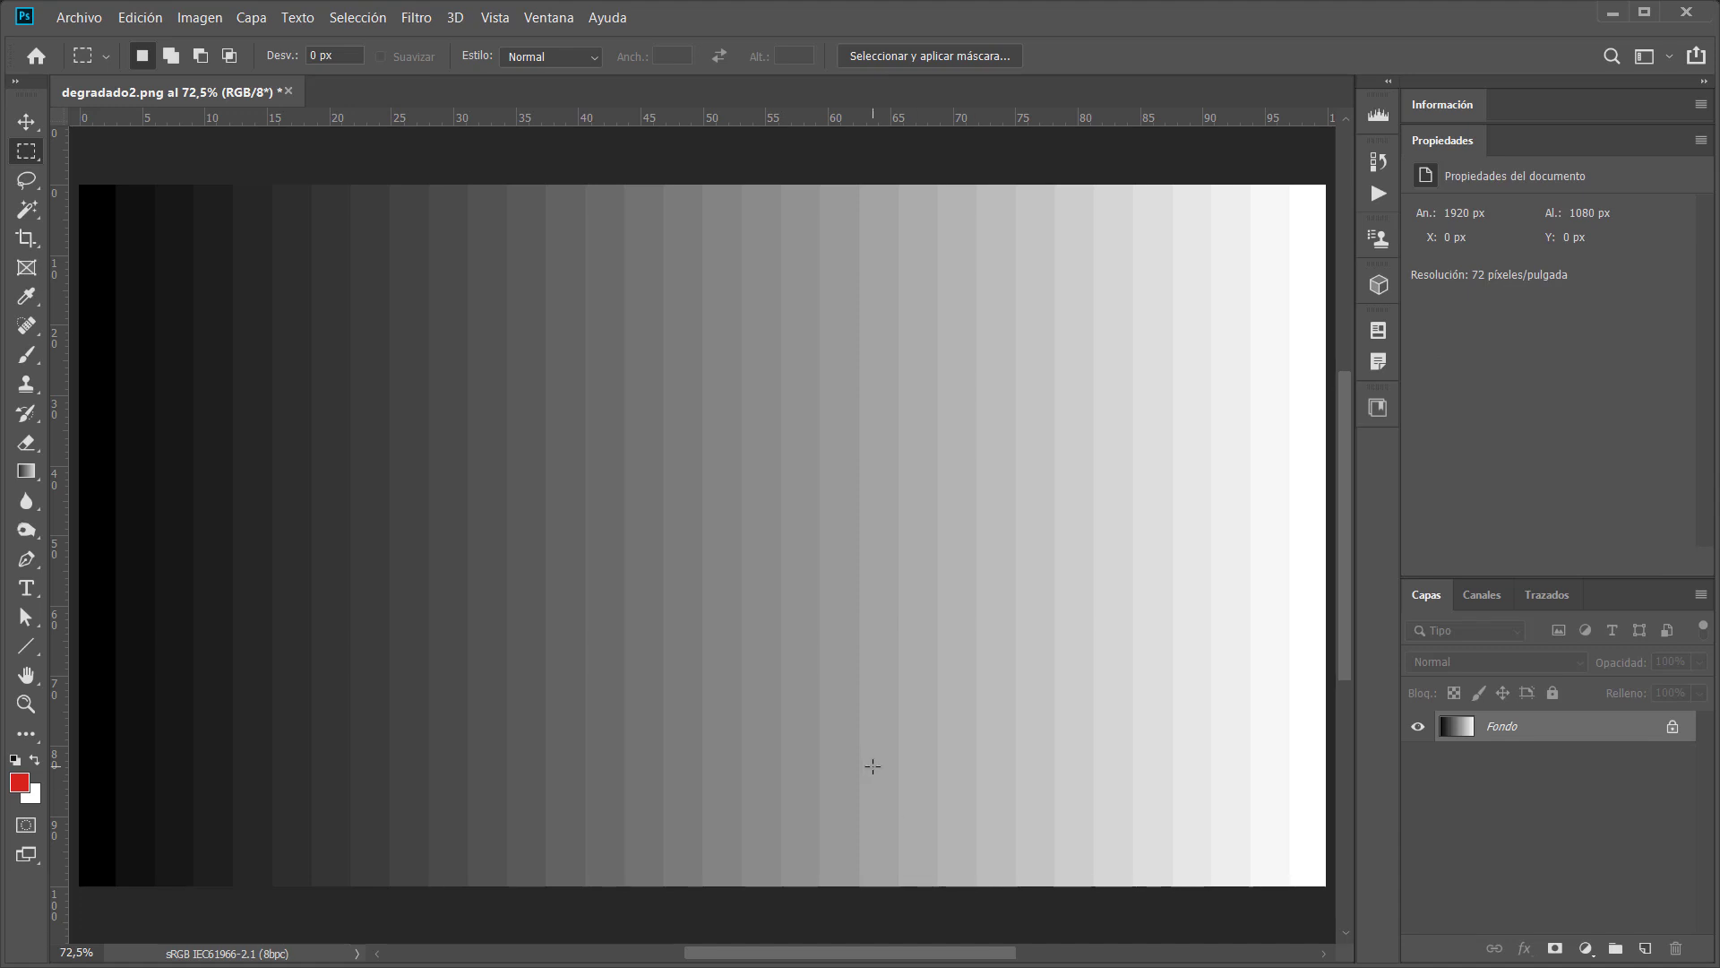
key(ctrl+minus)
- Marquee the lower part of the gradient and add a Curvas adjustment layer masked to it
drag(1285, 887, 98, 322)
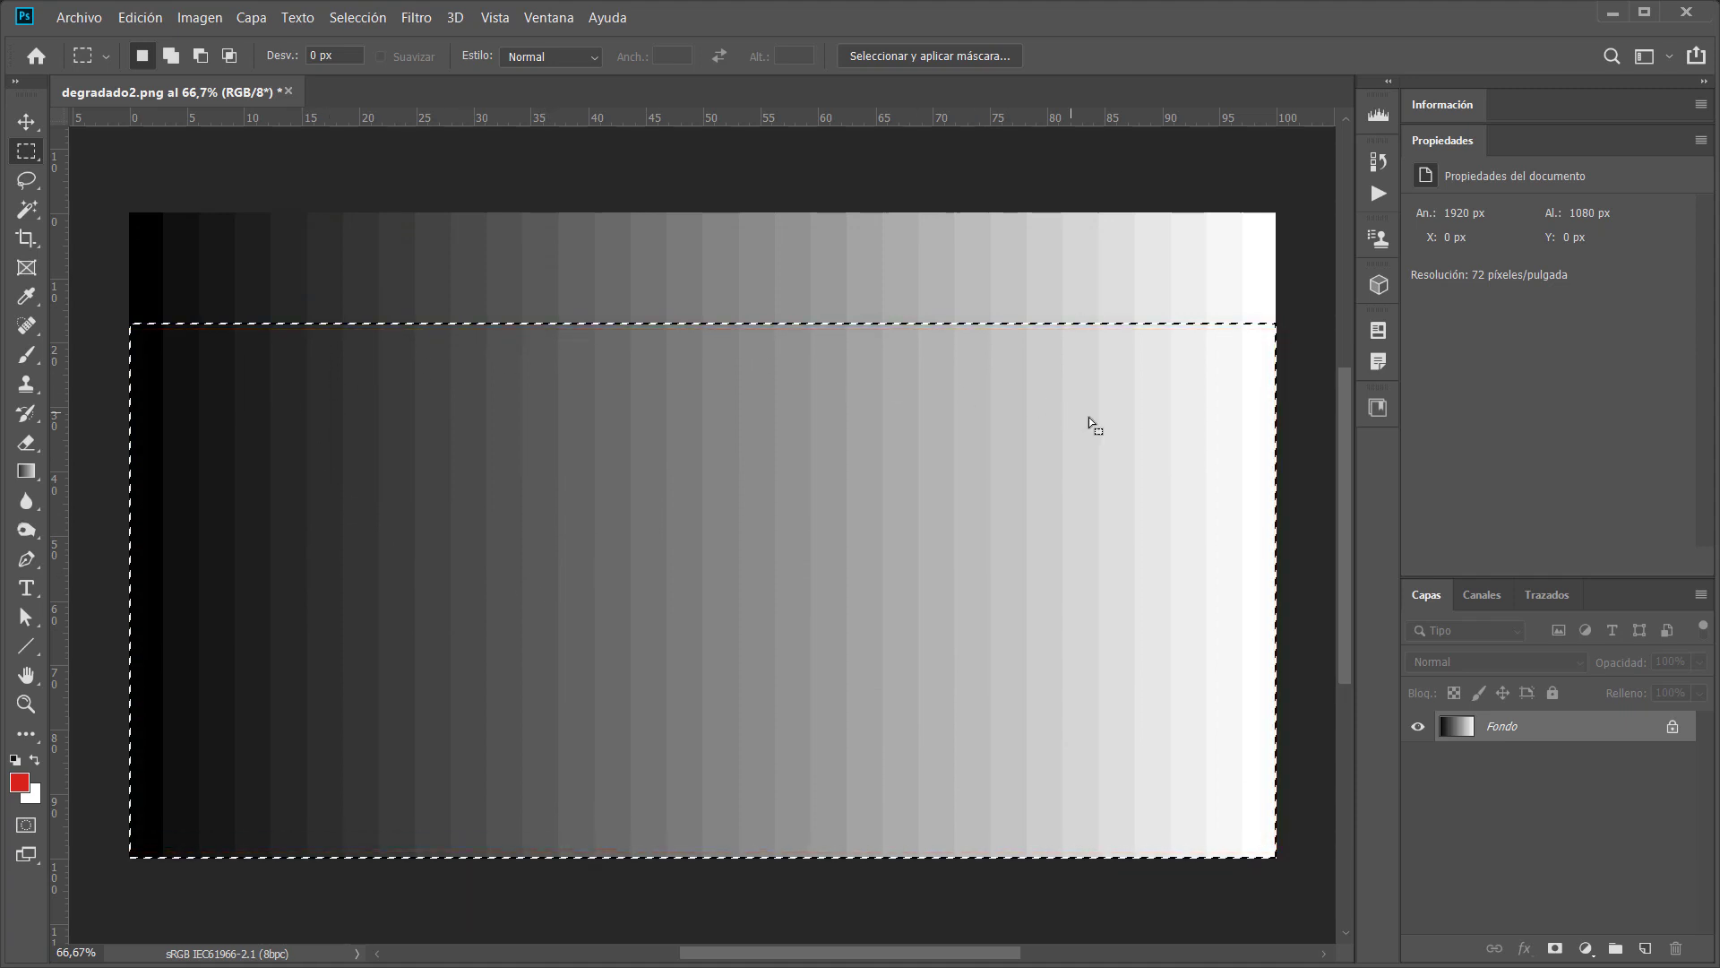
click(1585, 948)
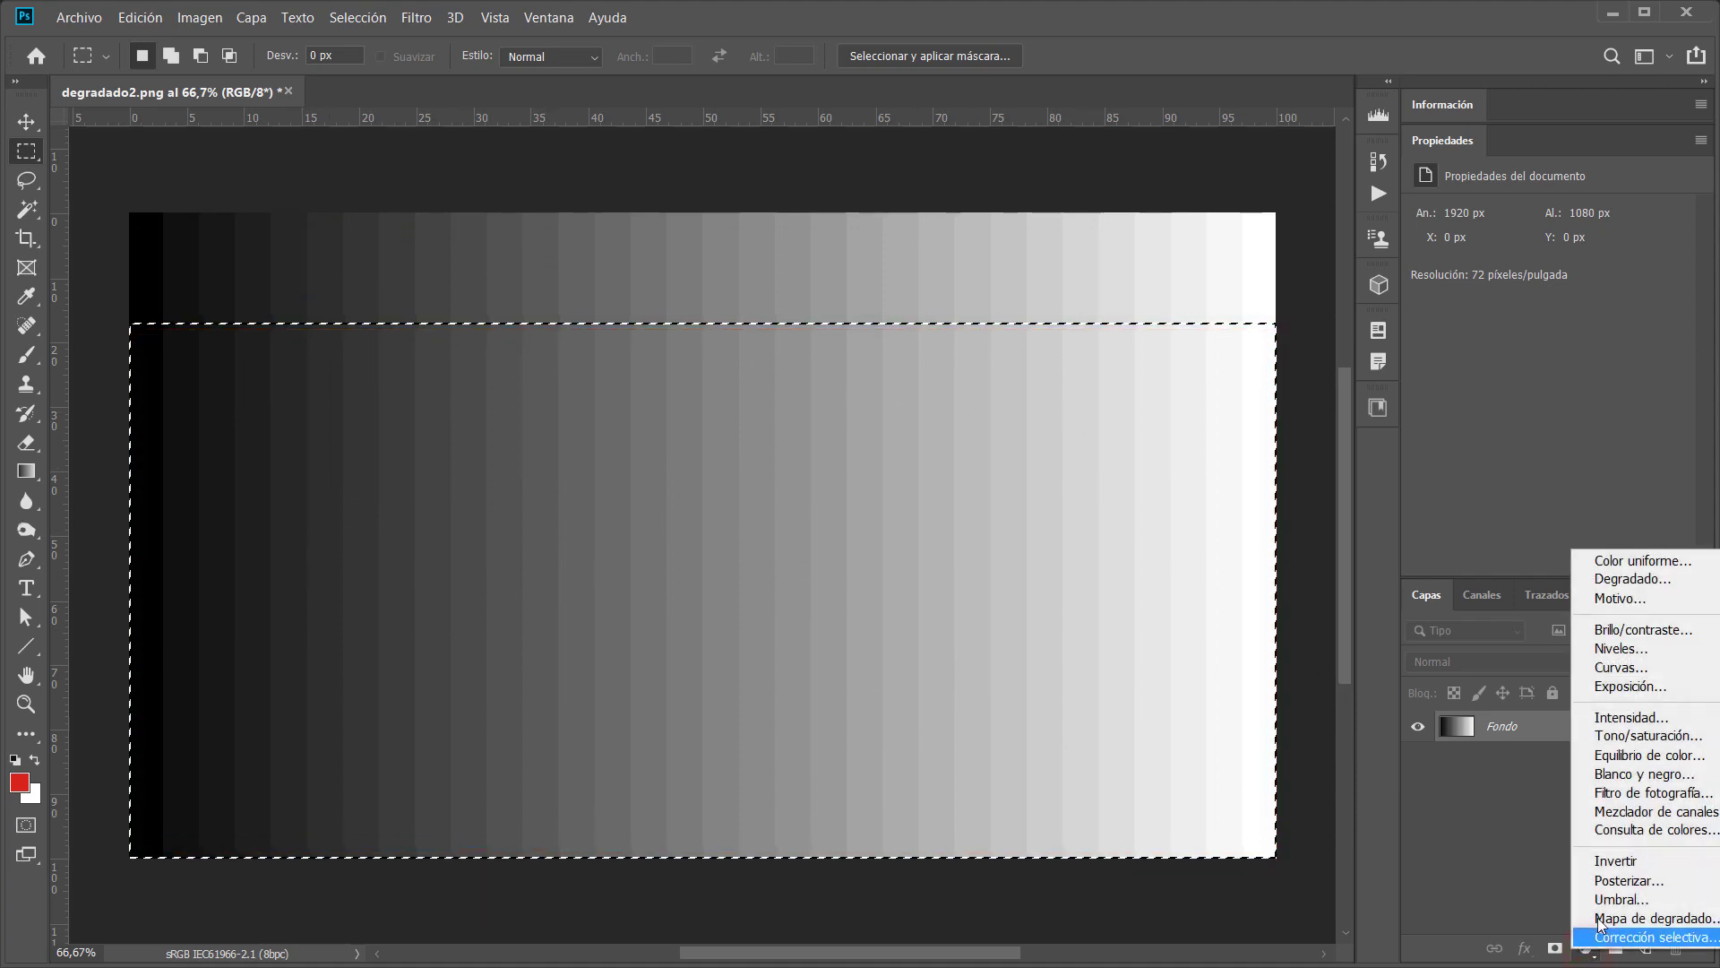
click(1675, 669)
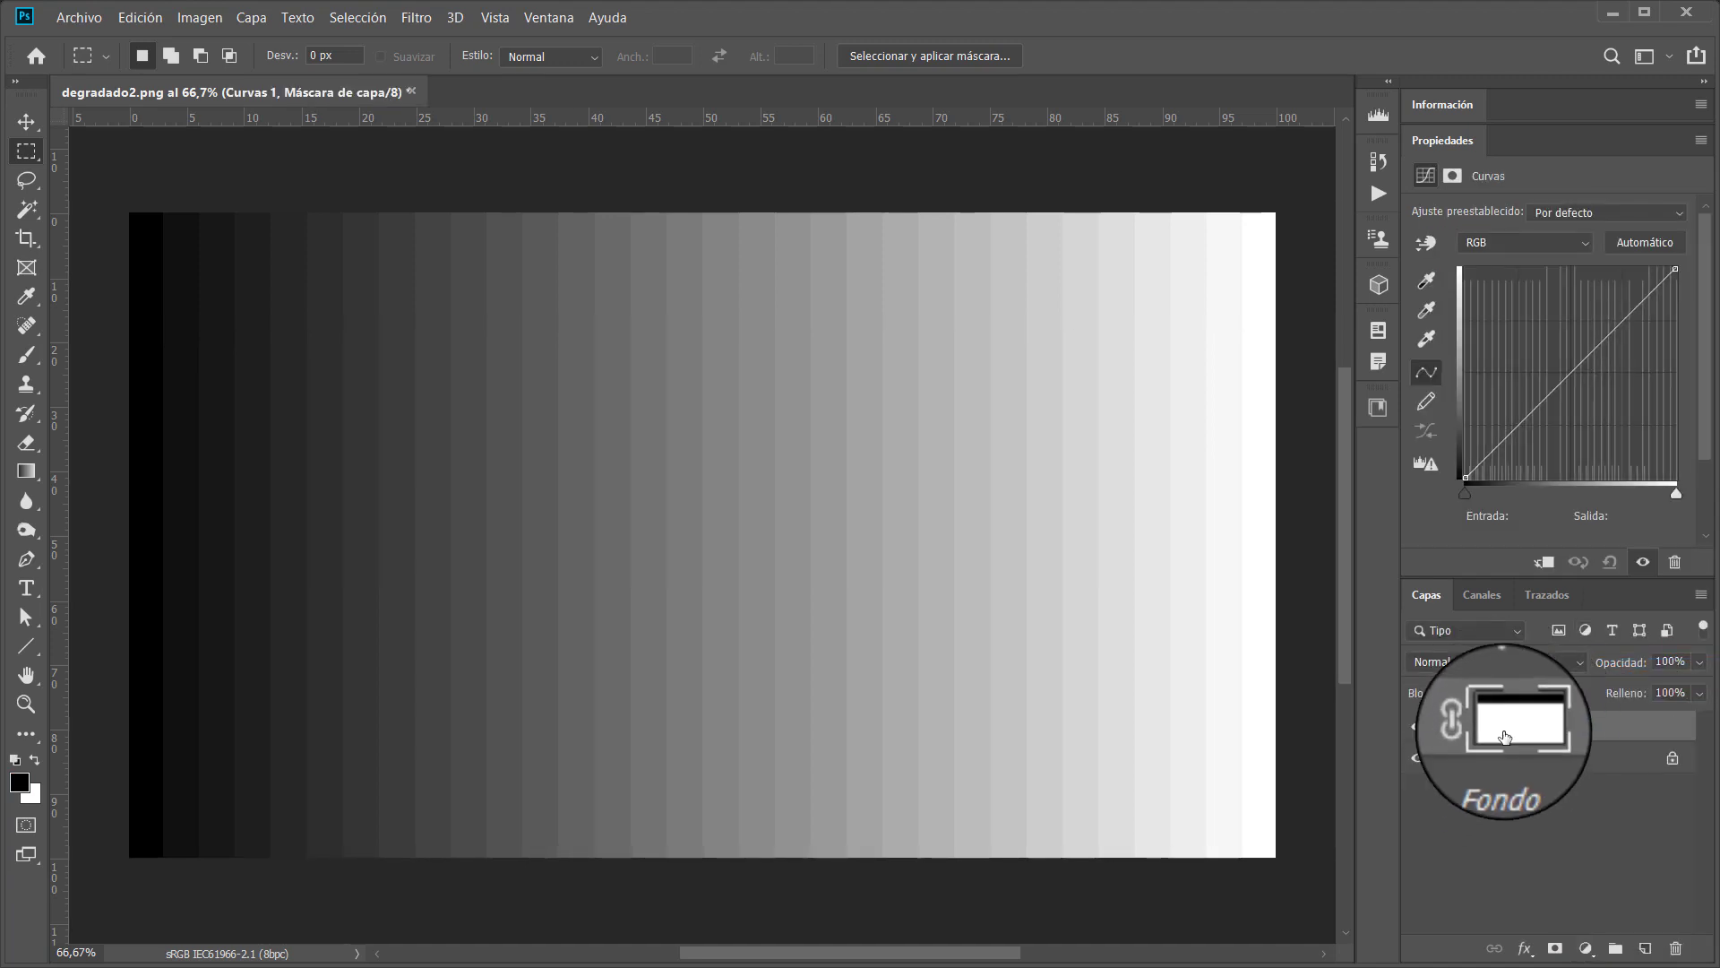
- Inspect the Curvas 1 mask, comparing its white lower area with the black top band
alt+click(1506, 733)
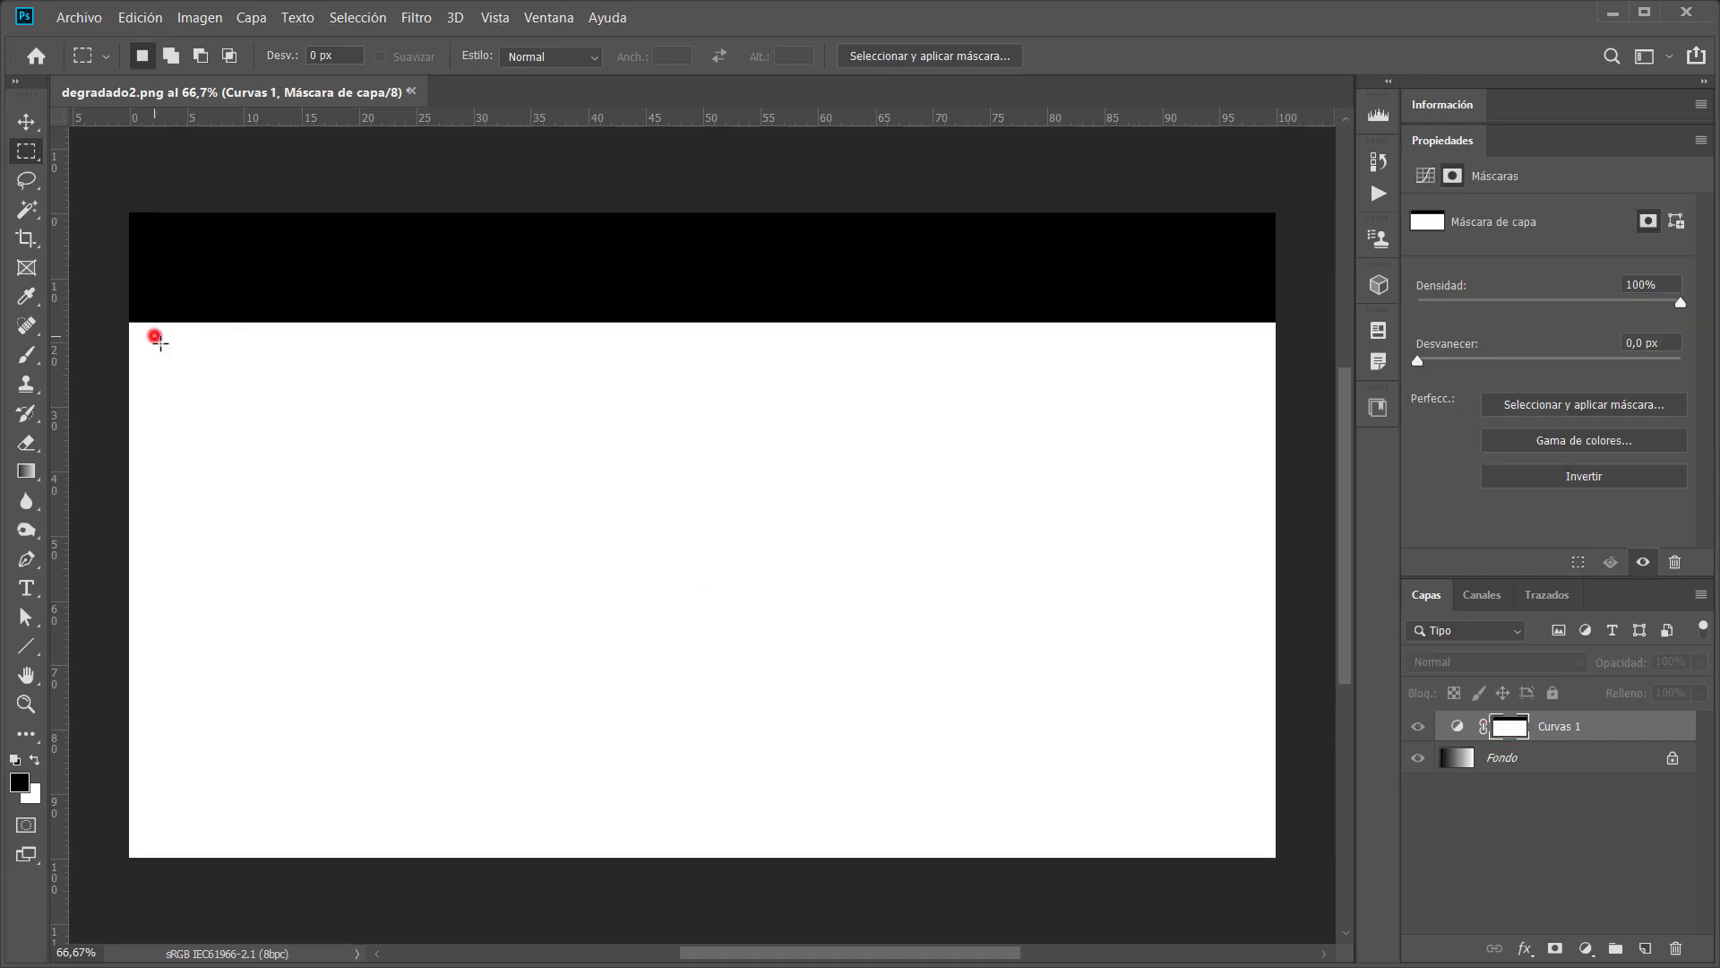
drag(154, 334, 1283, 806)
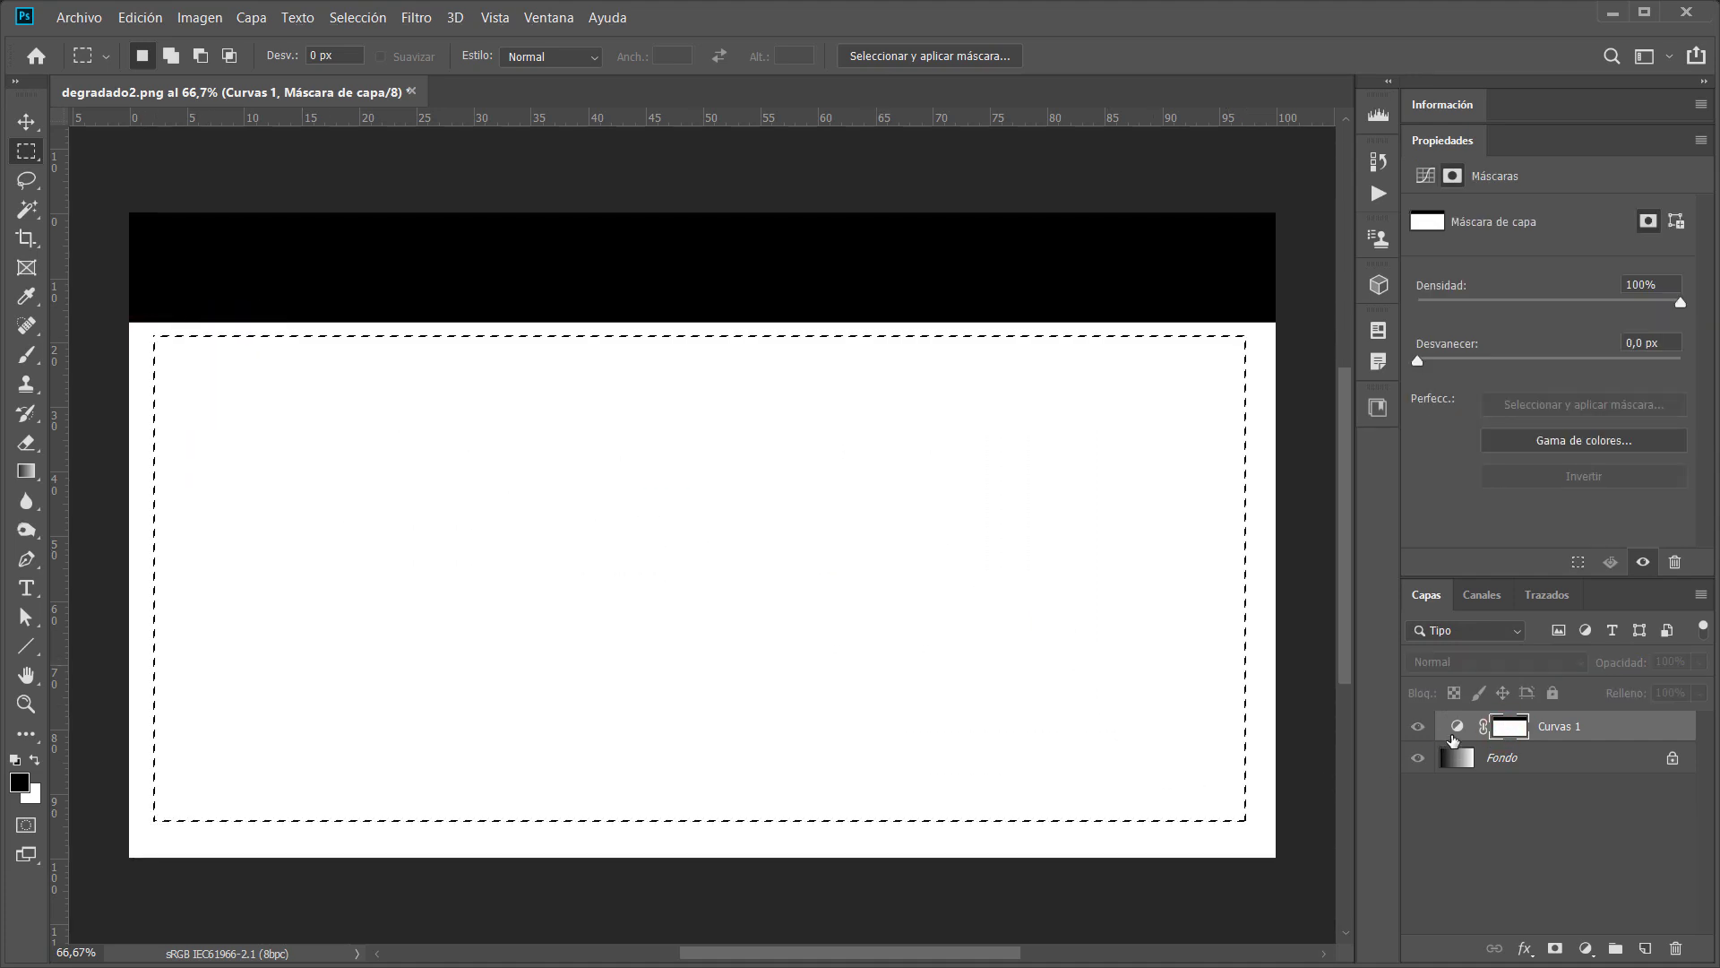
click(146, 230)
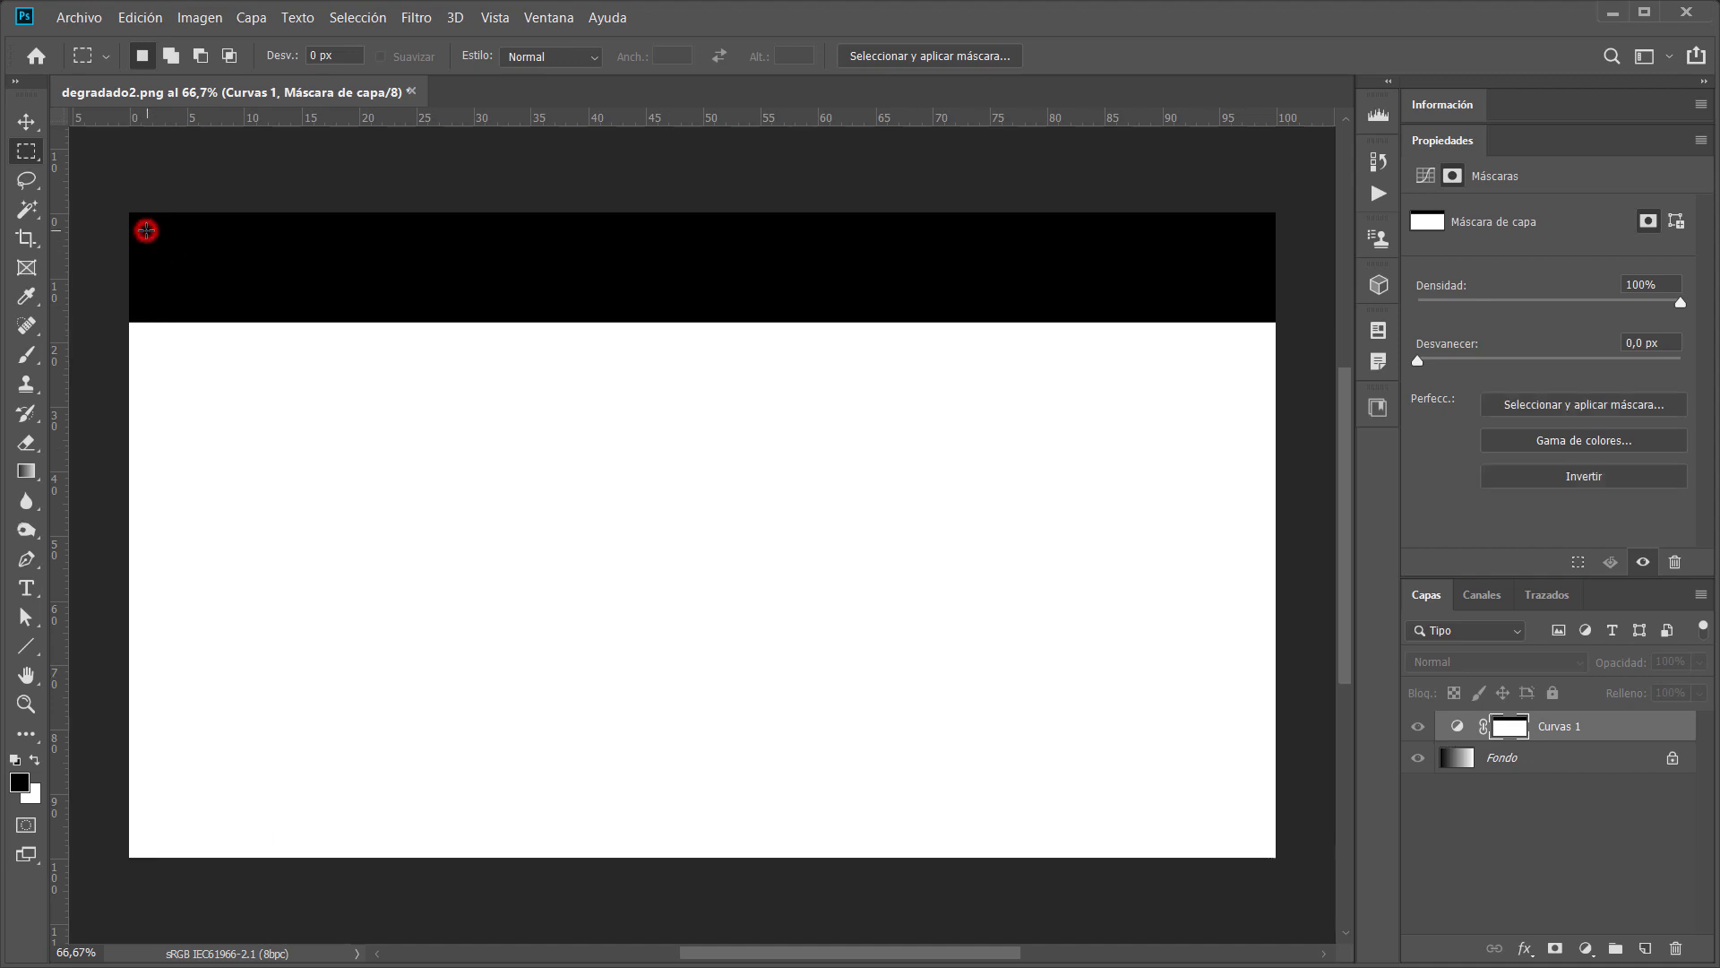
drag(146, 231, 1264, 309)
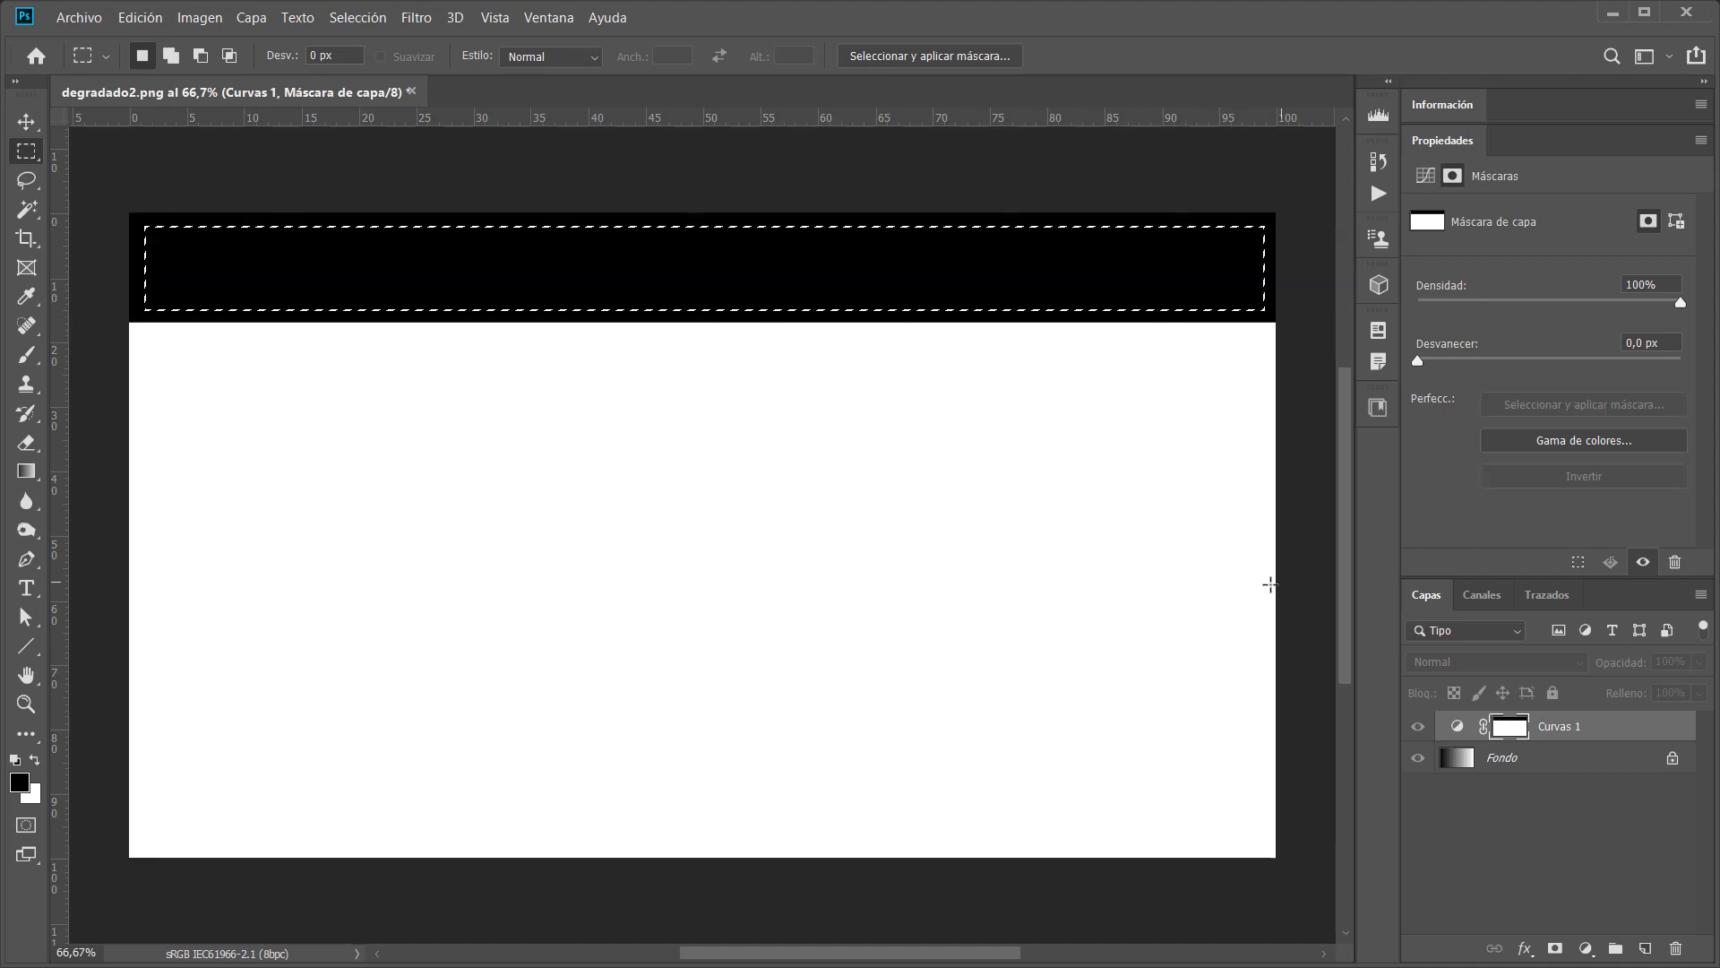
click(1256, 587)
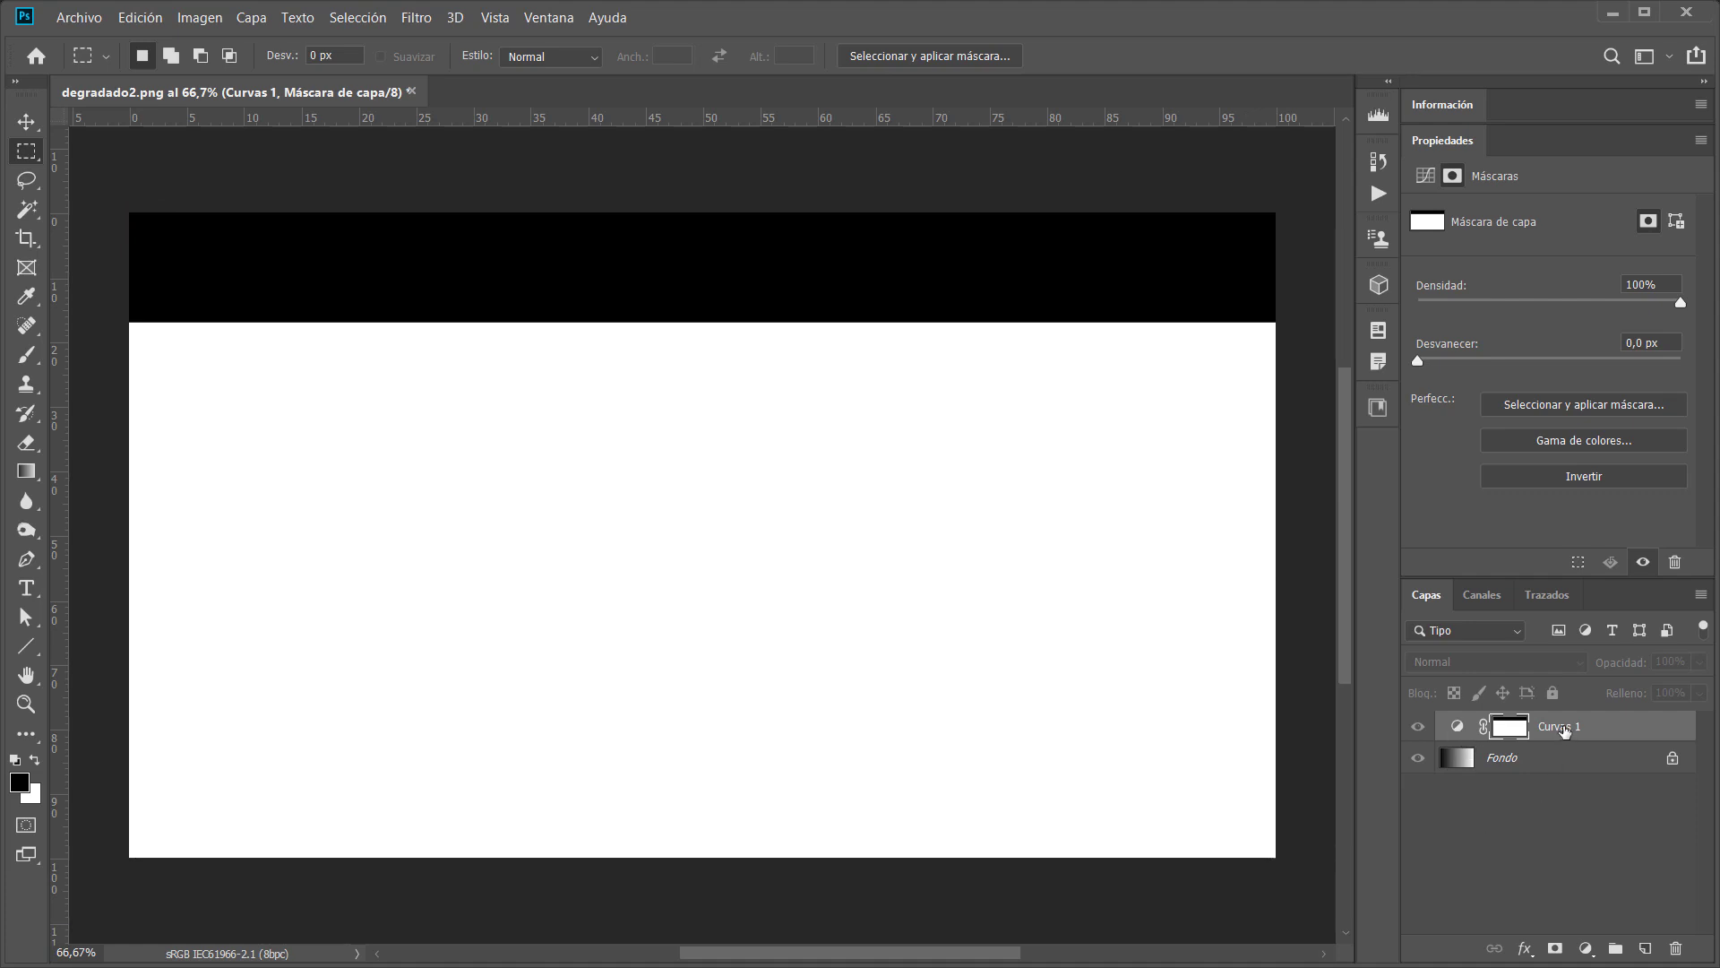
click(1455, 726)
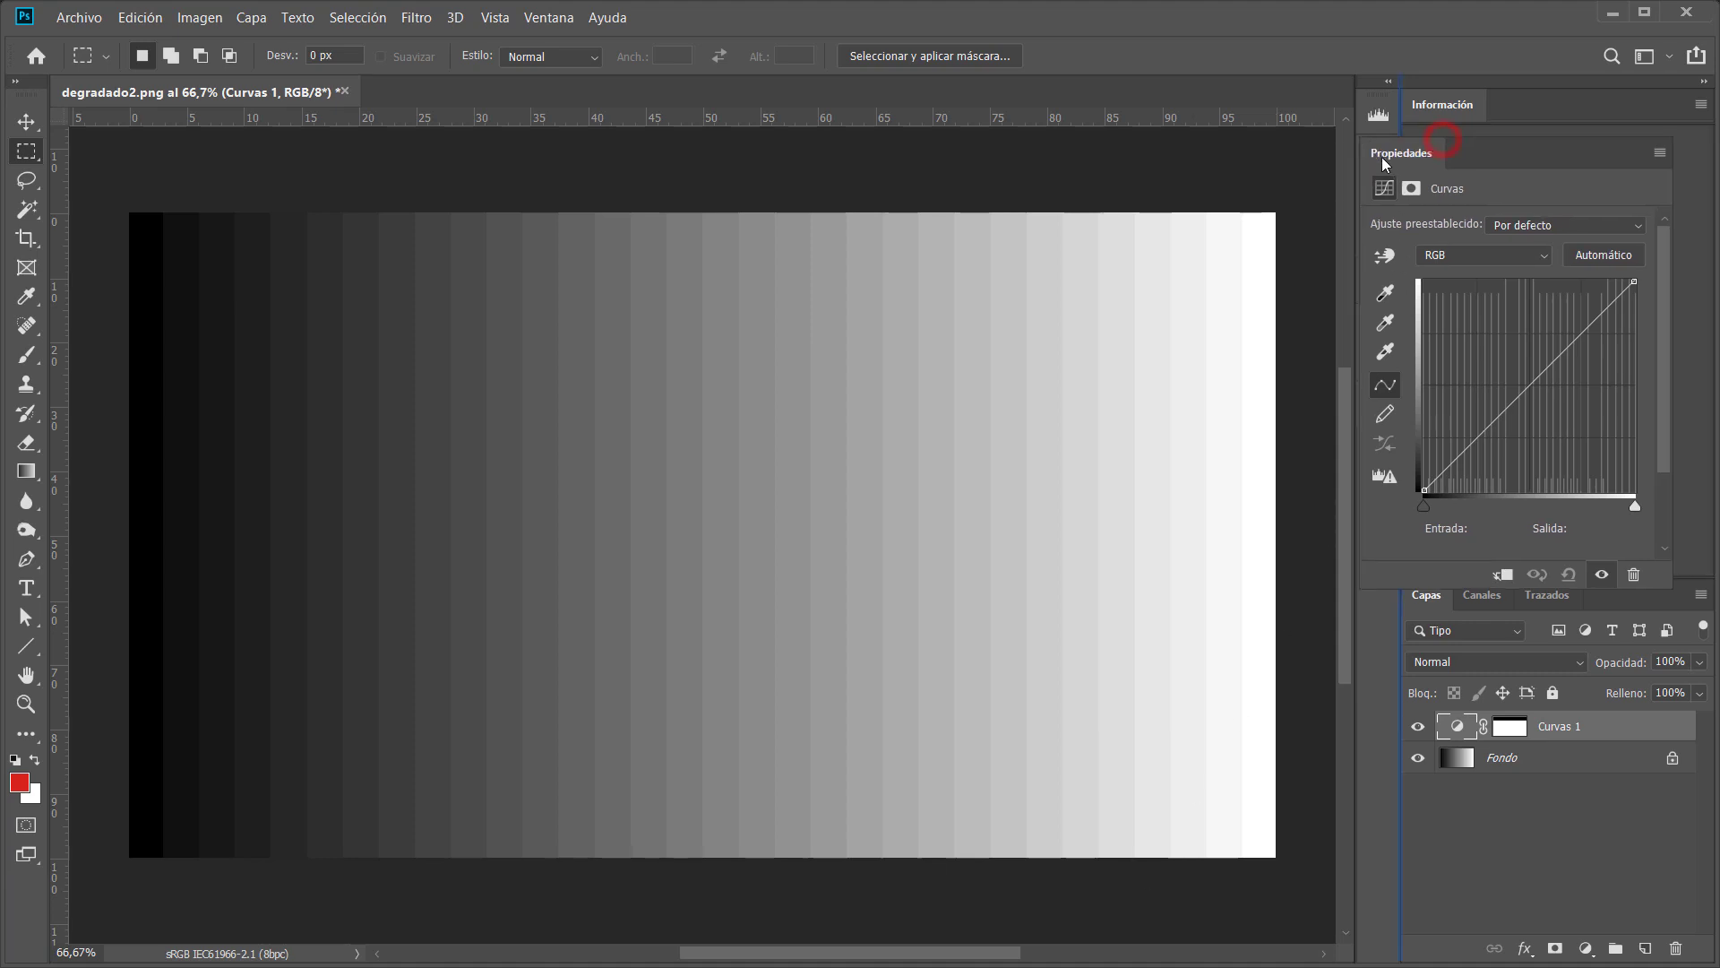
- Undock the Curves Propiedades panel, enlarge it and move it beside the image
drag(1454, 136, 1071, 215)
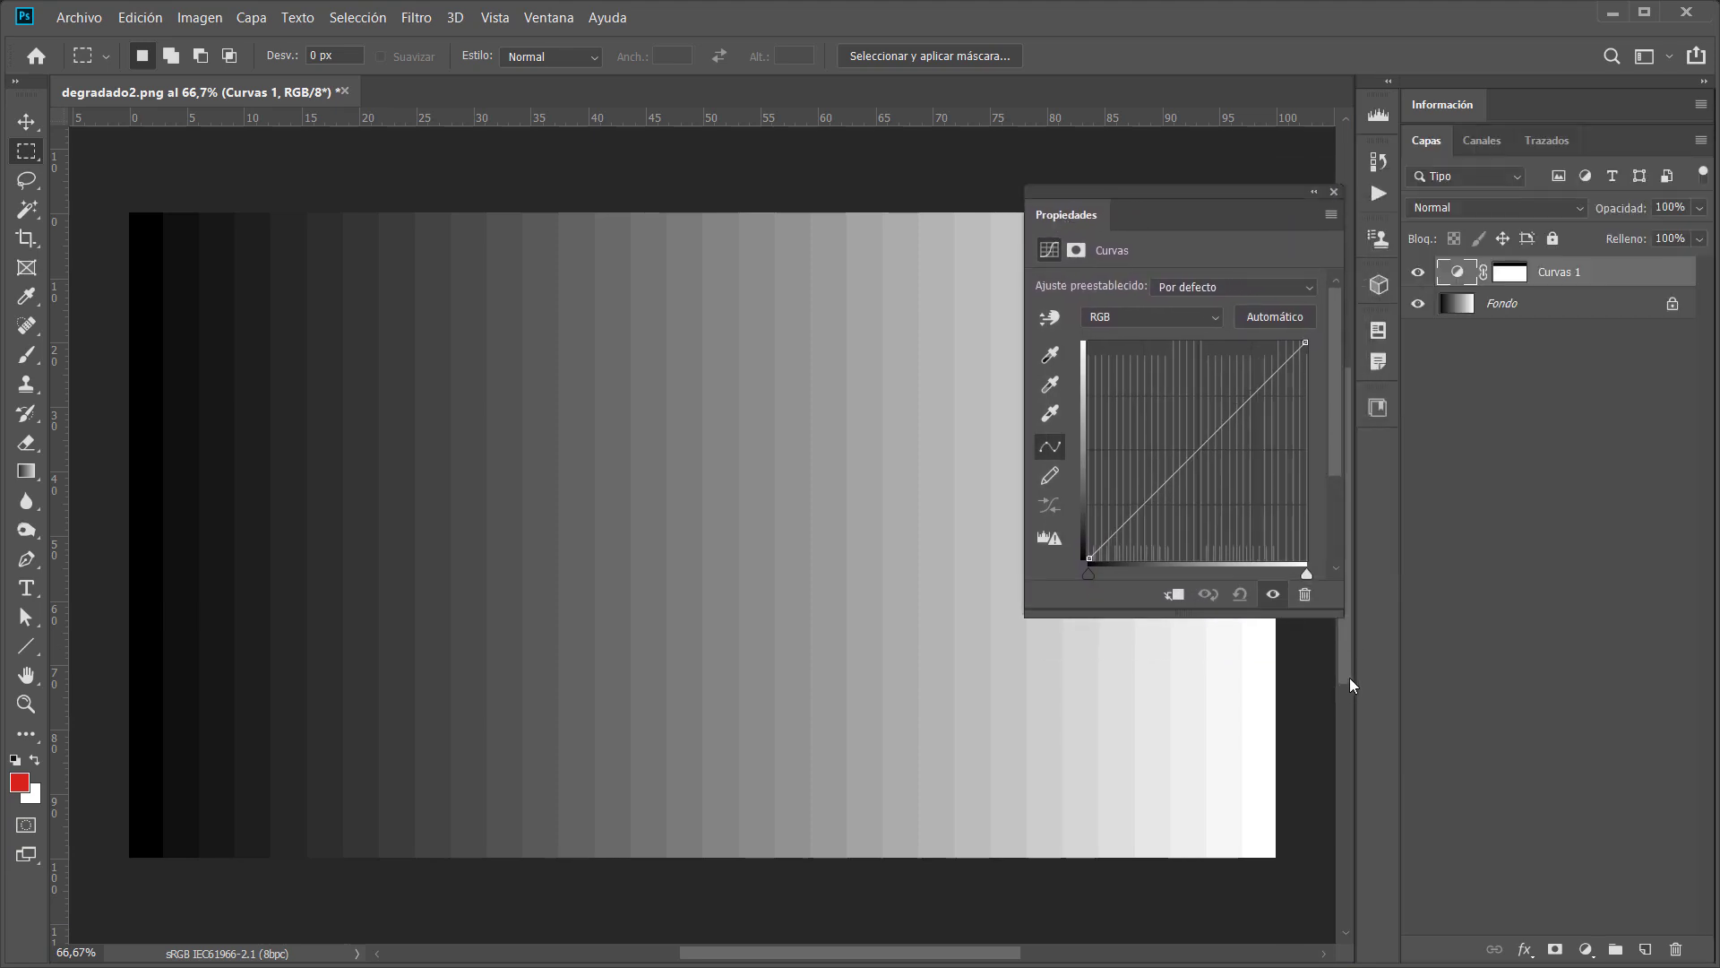
drag(1341, 617, 1472, 725)
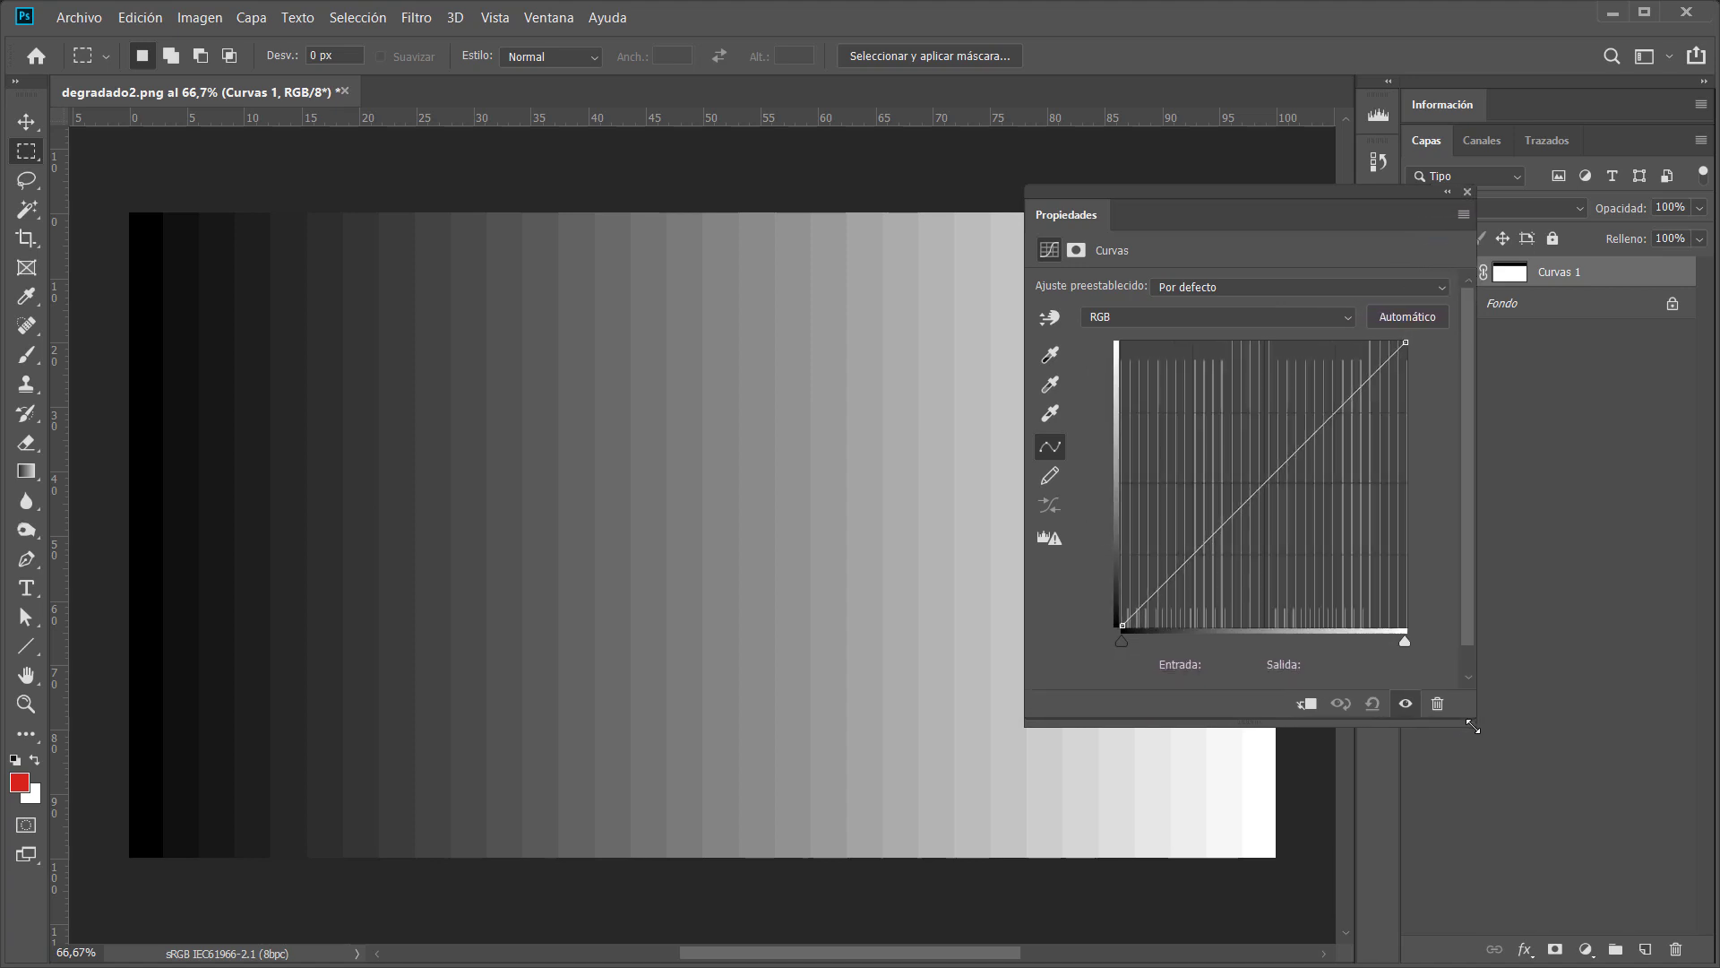
drag(1234, 203, 1420, 390)
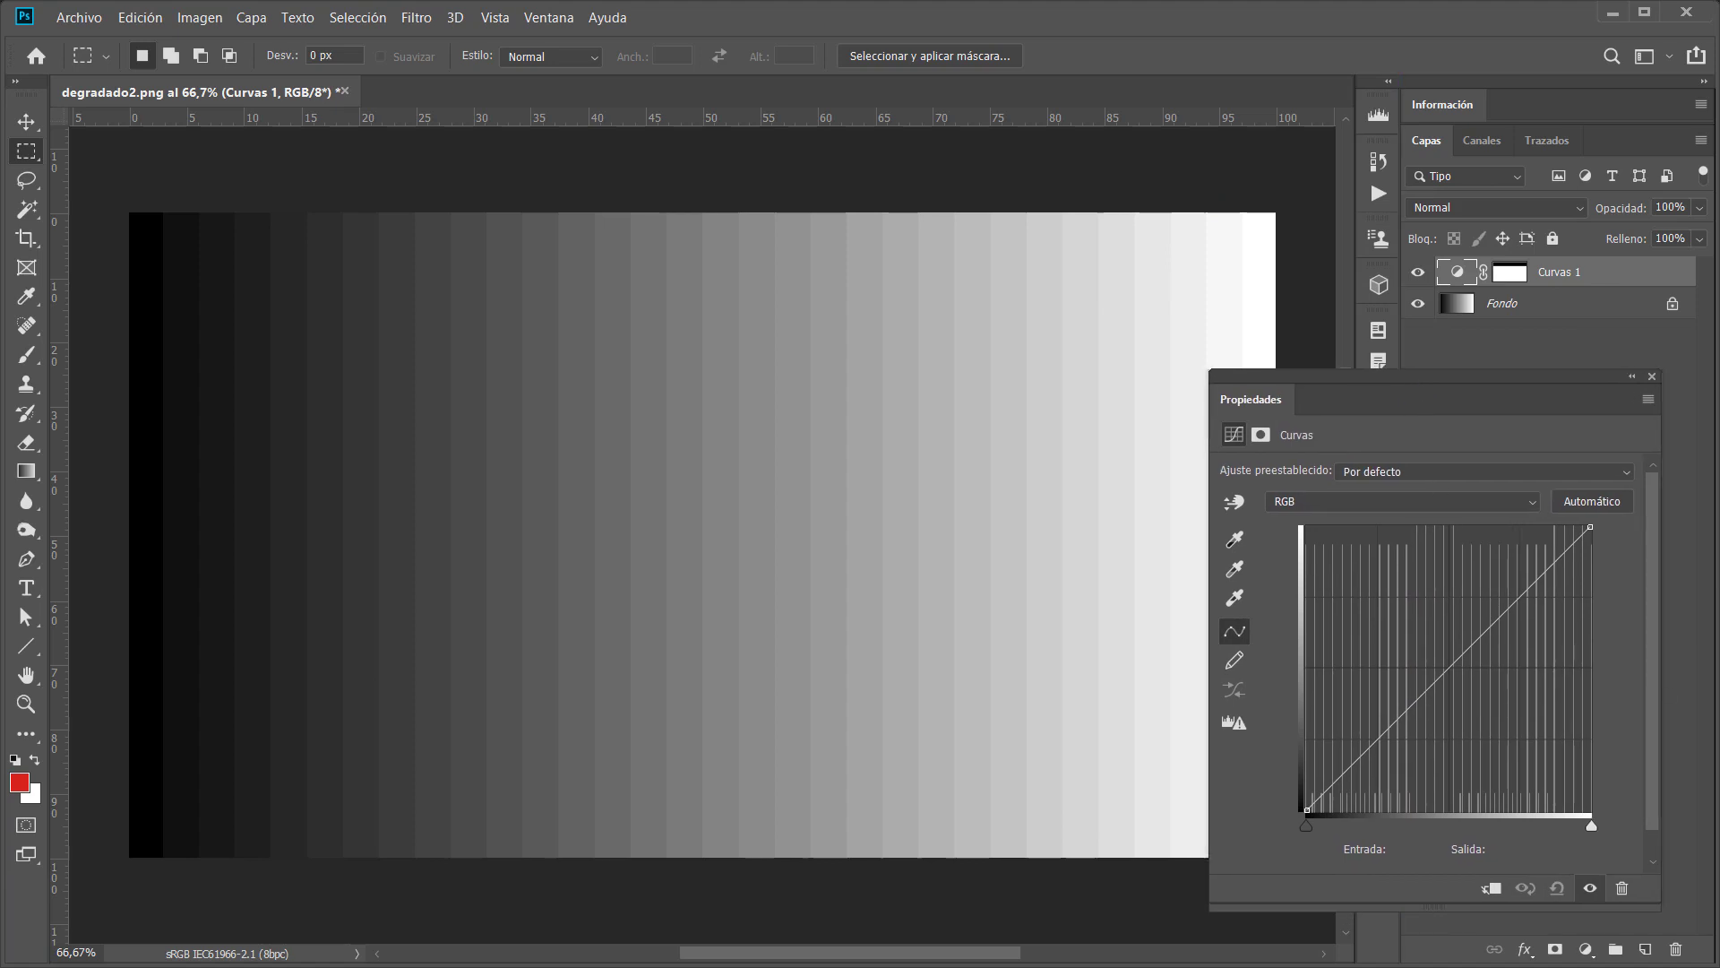
- Add three curve points and shape them into an S-curve brightening the mid-tones
click(1343, 770)
click(1452, 663)
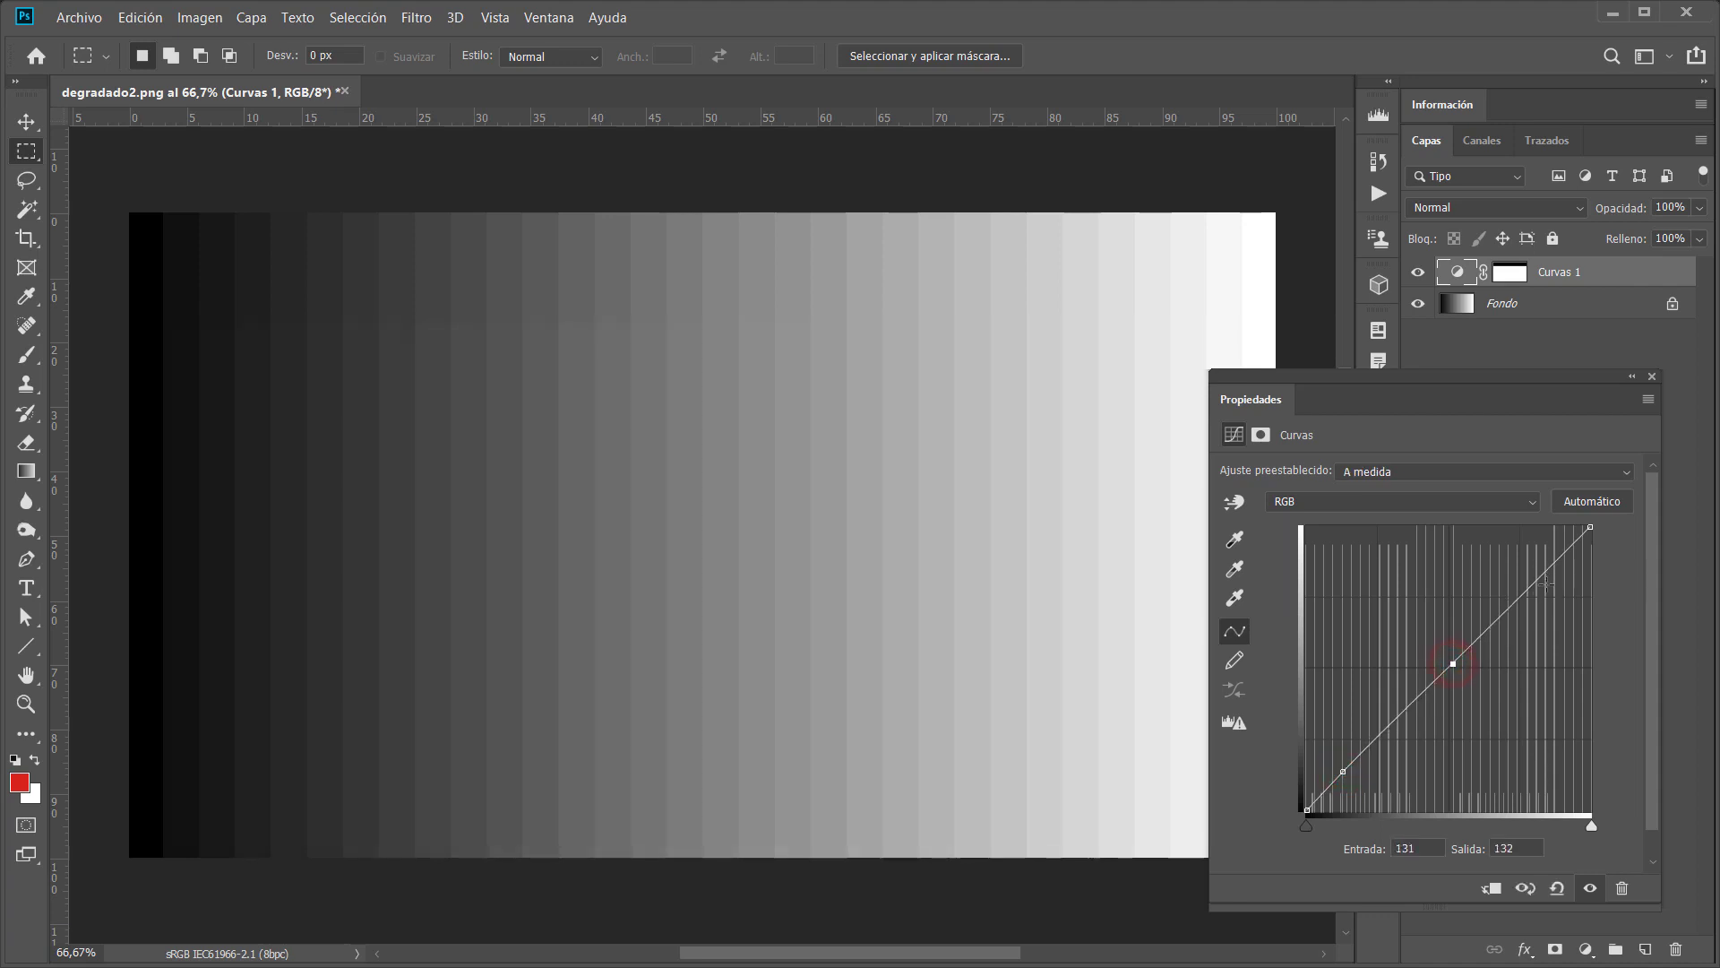
click(1552, 571)
drag(1453, 663, 1440, 629)
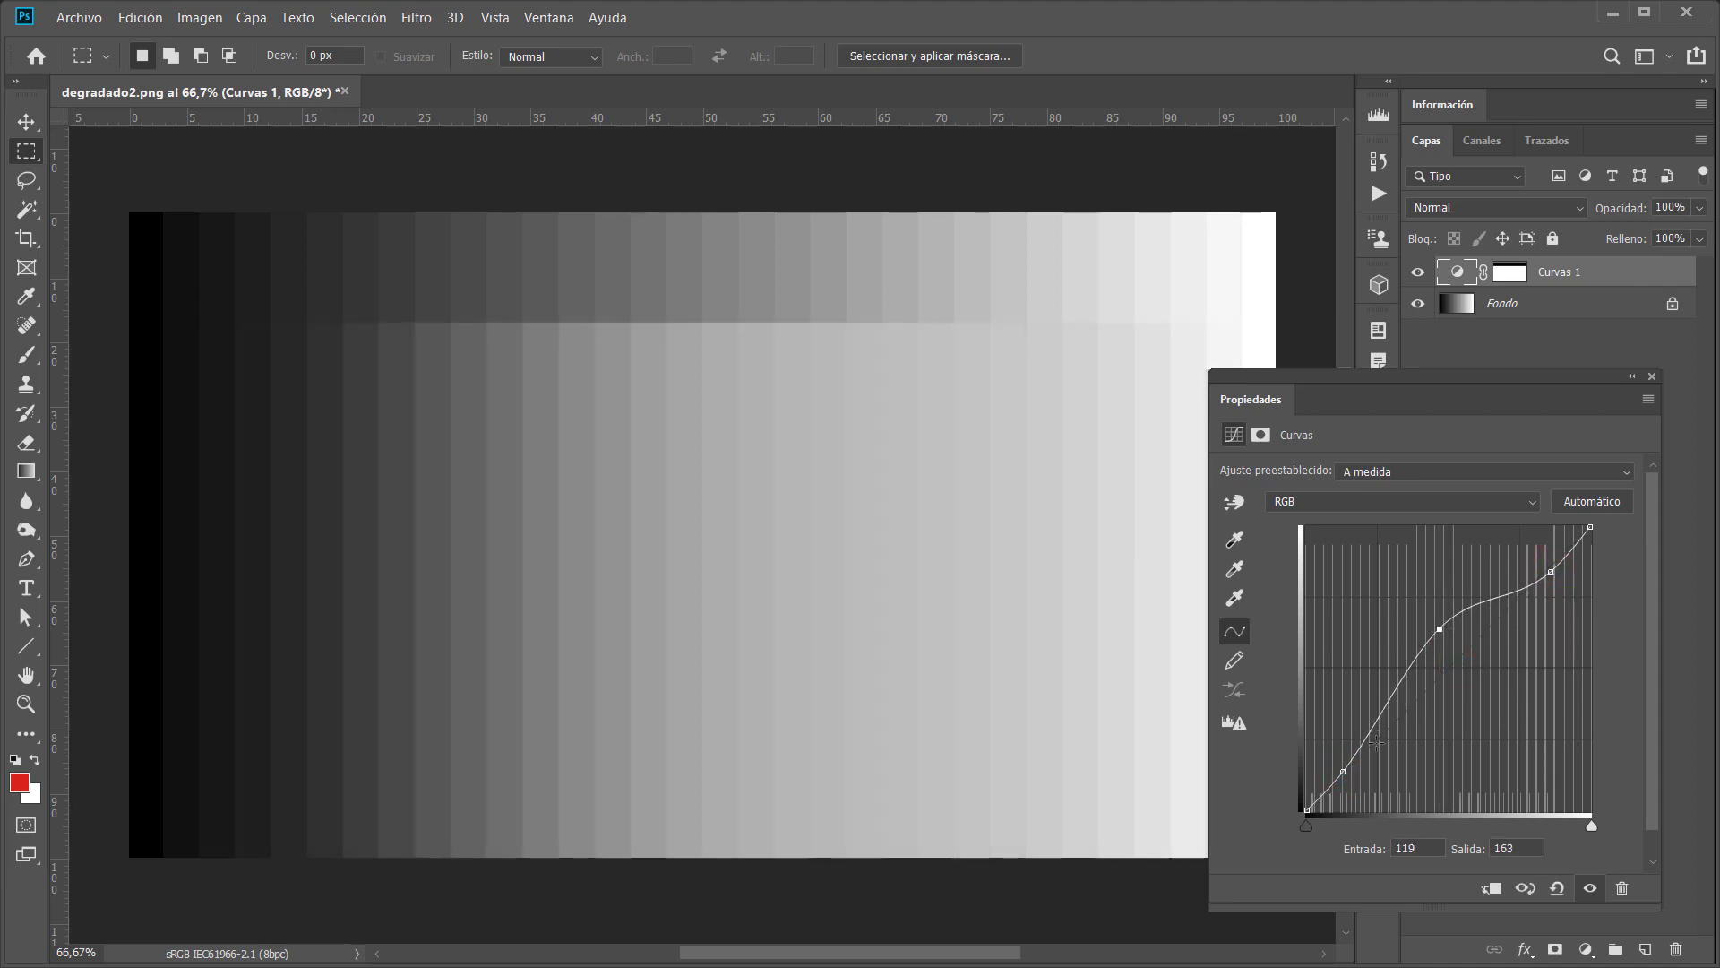
drag(1341, 777, 1357, 773)
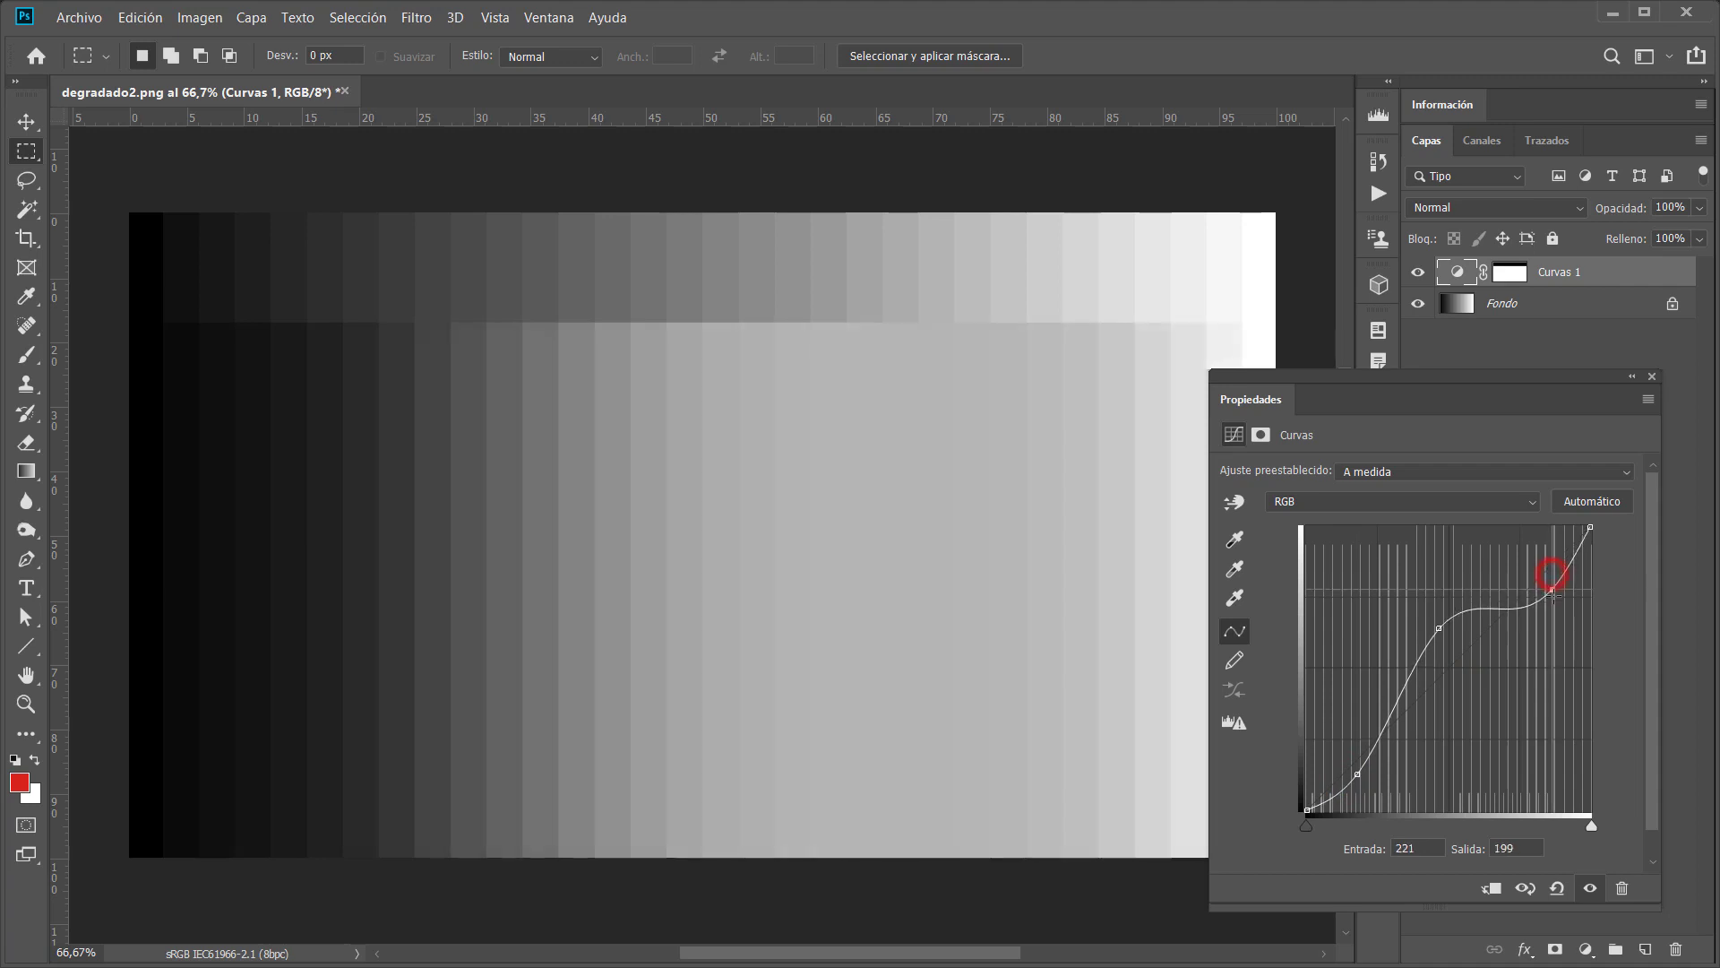
drag(1551, 570, 1552, 593)
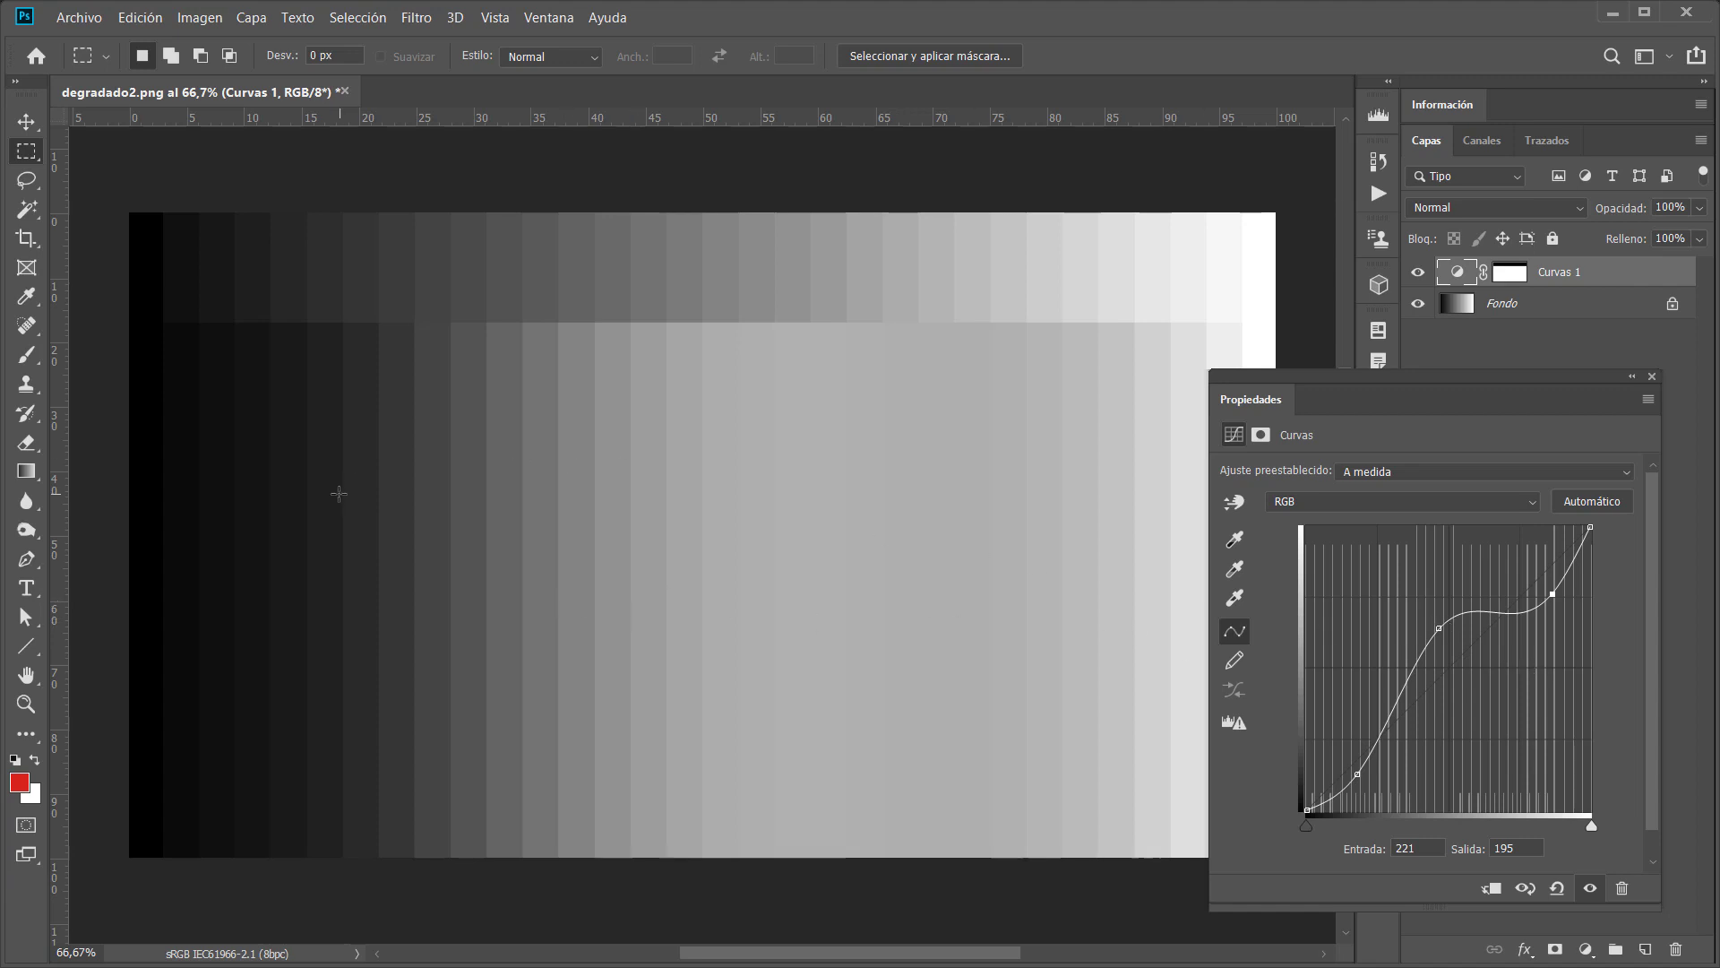
- Reset Curvas 1 to a straight diagonal and add a single point at input 128
click(1558, 888)
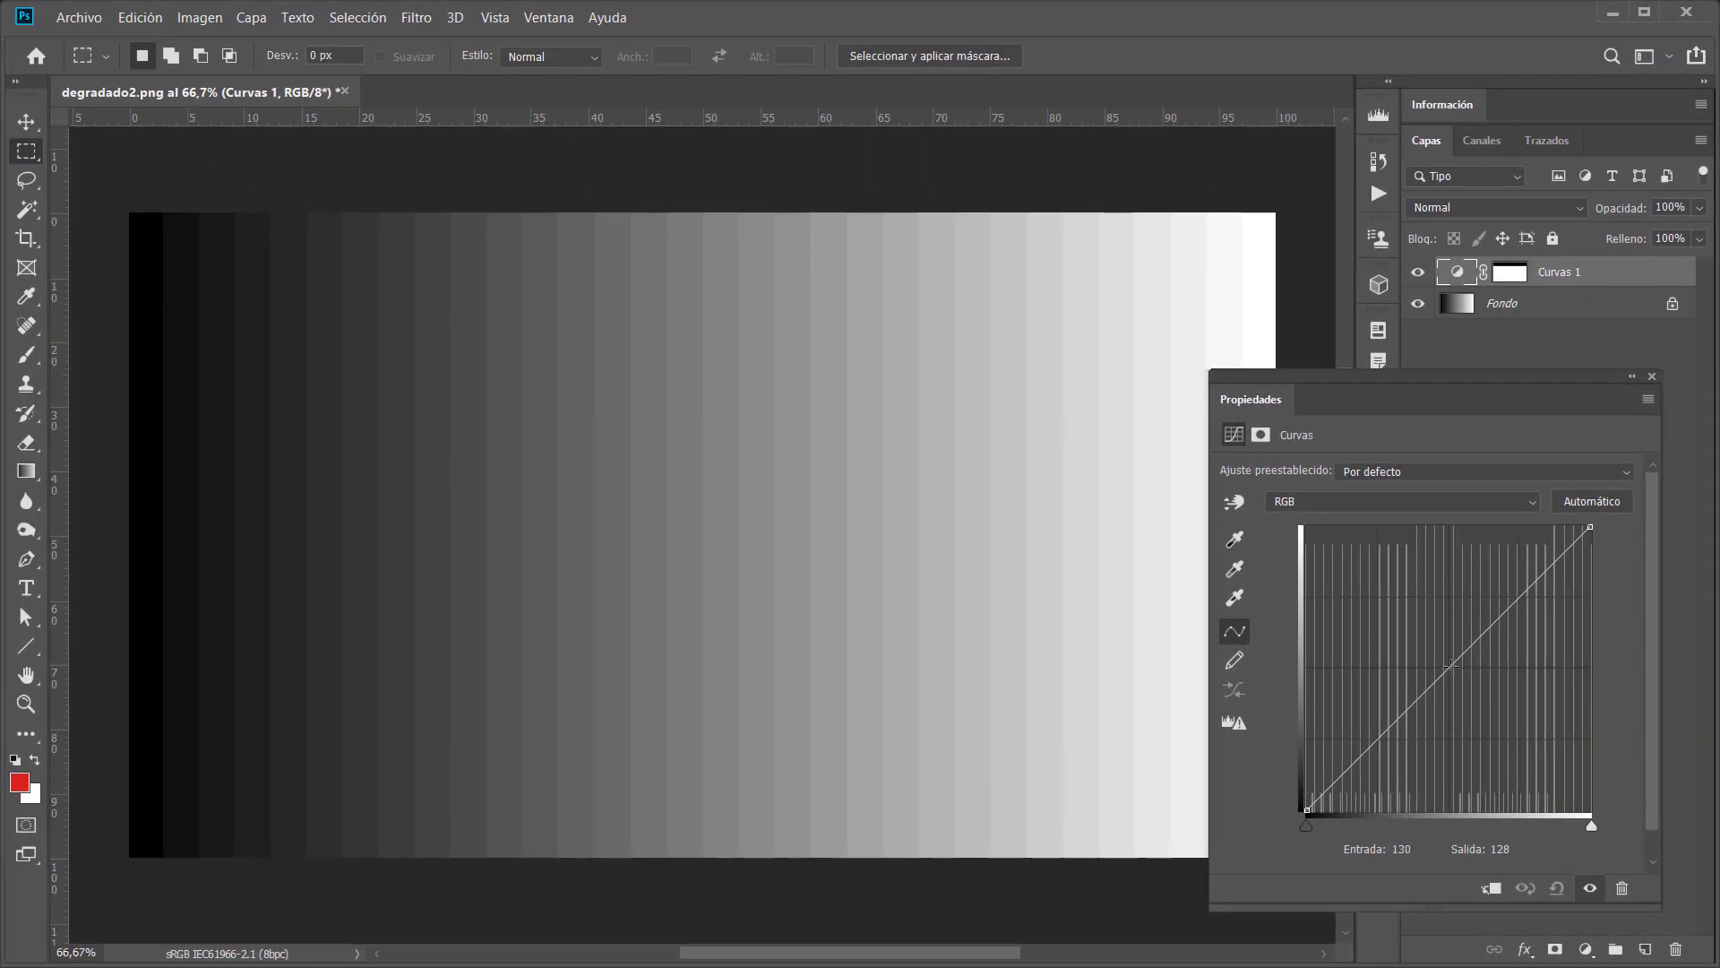
click(1451, 666)
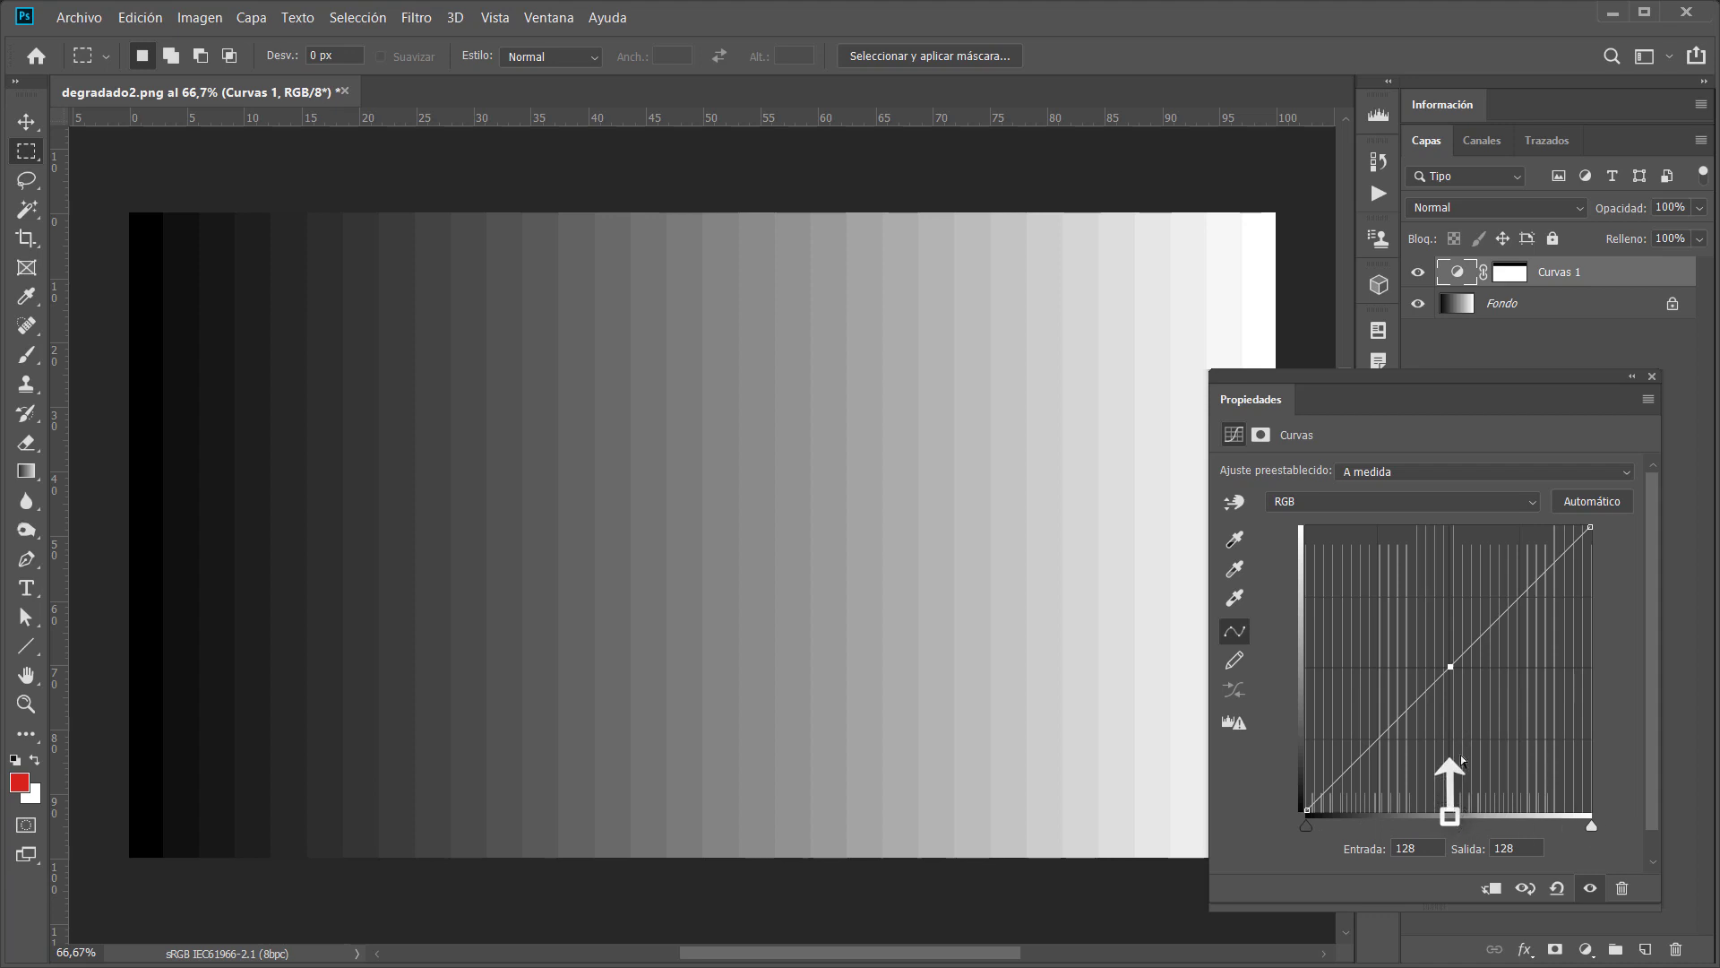
click(1448, 666)
- Raise the curve midpoint's output from 128 to 185 and drop the white eyedropper
drag(1450, 668, 1449, 603)
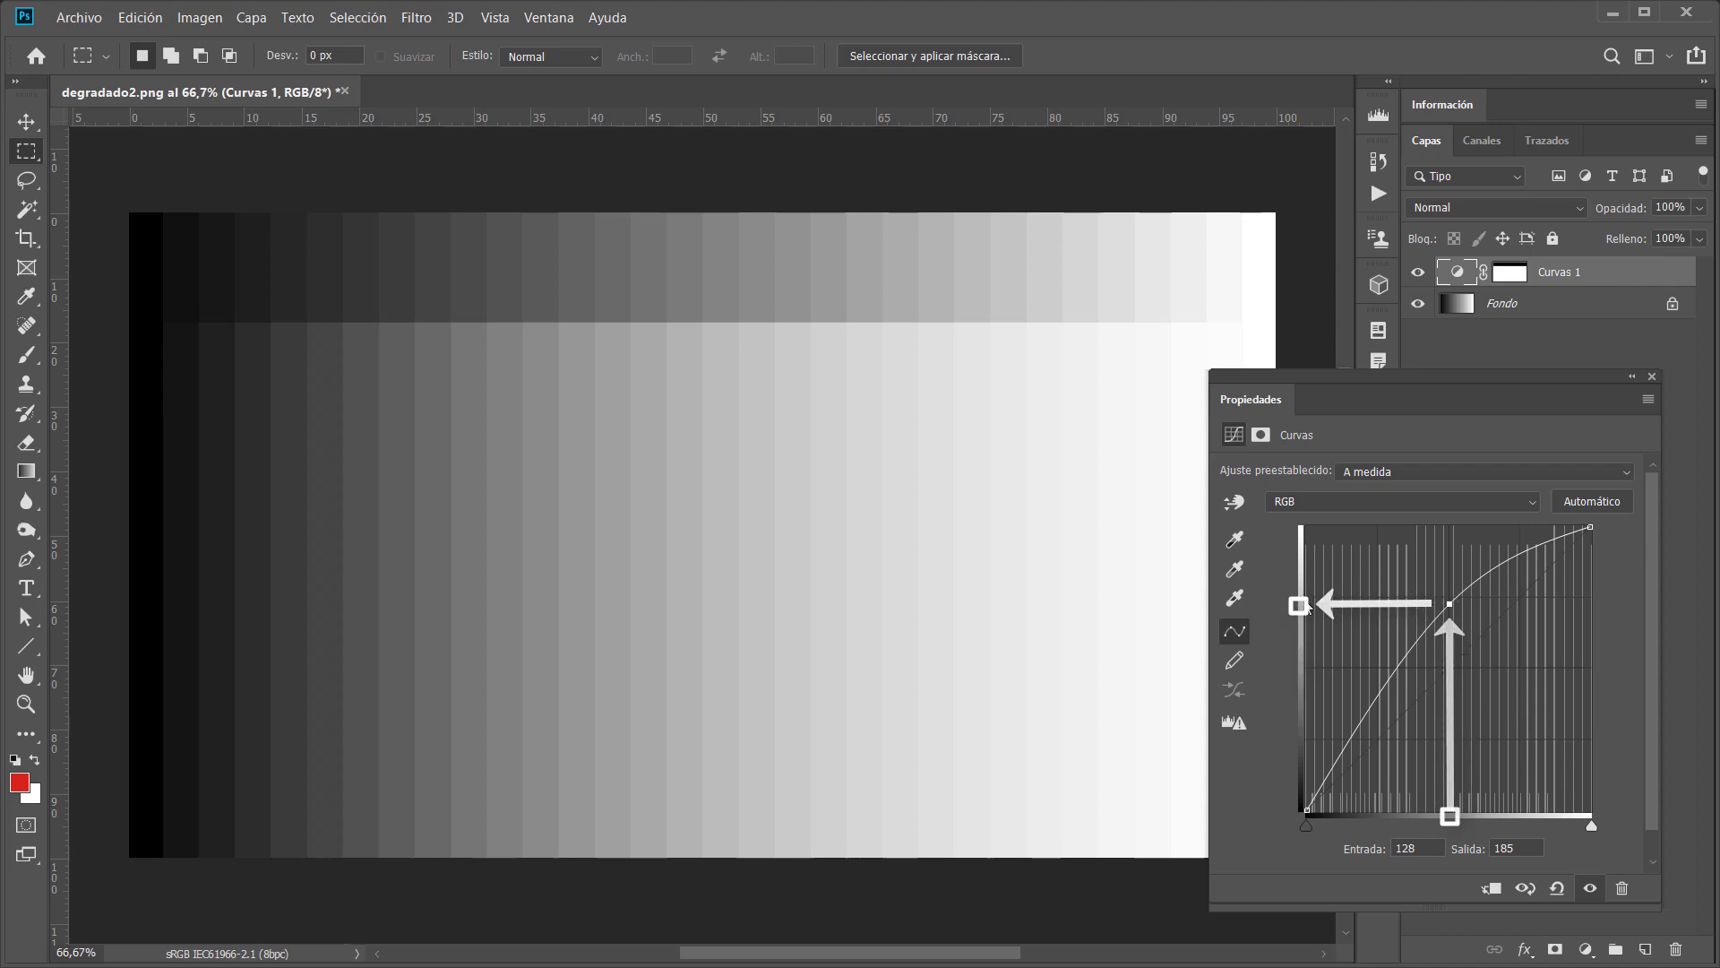
click(1235, 597)
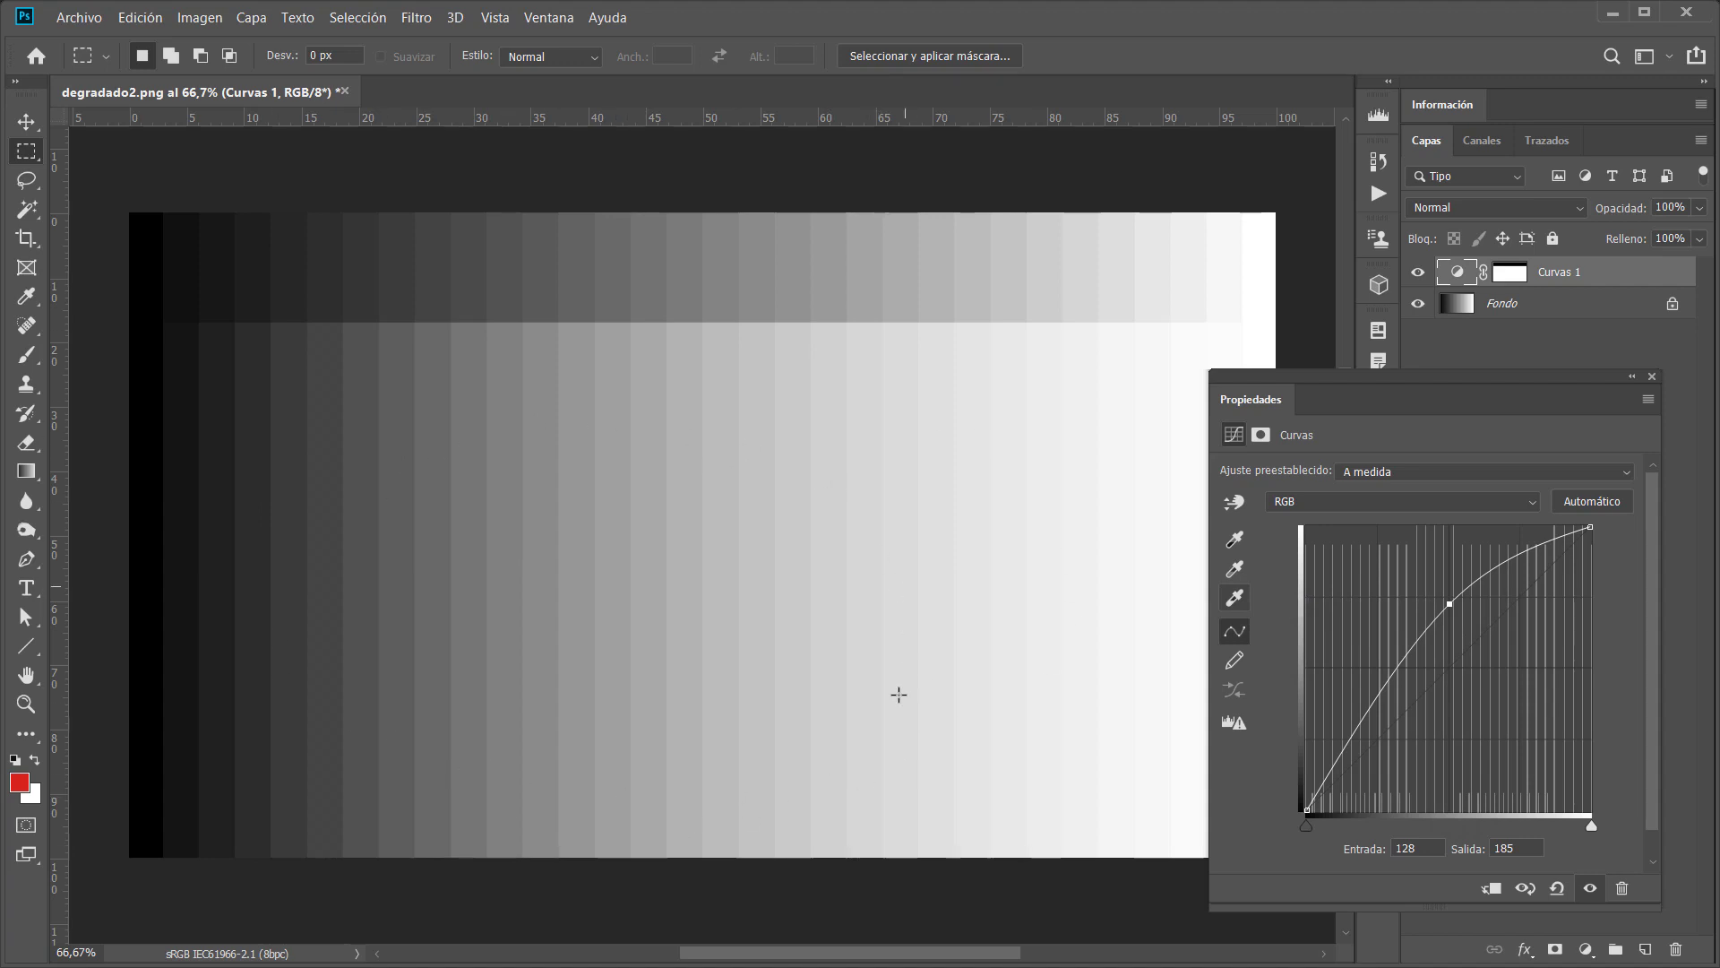
key(Escape)
mouse_move(124, 187)
mouse_down()
mouse_move(1274, 302)
mouse_move(1275, 321)
mouse_up()
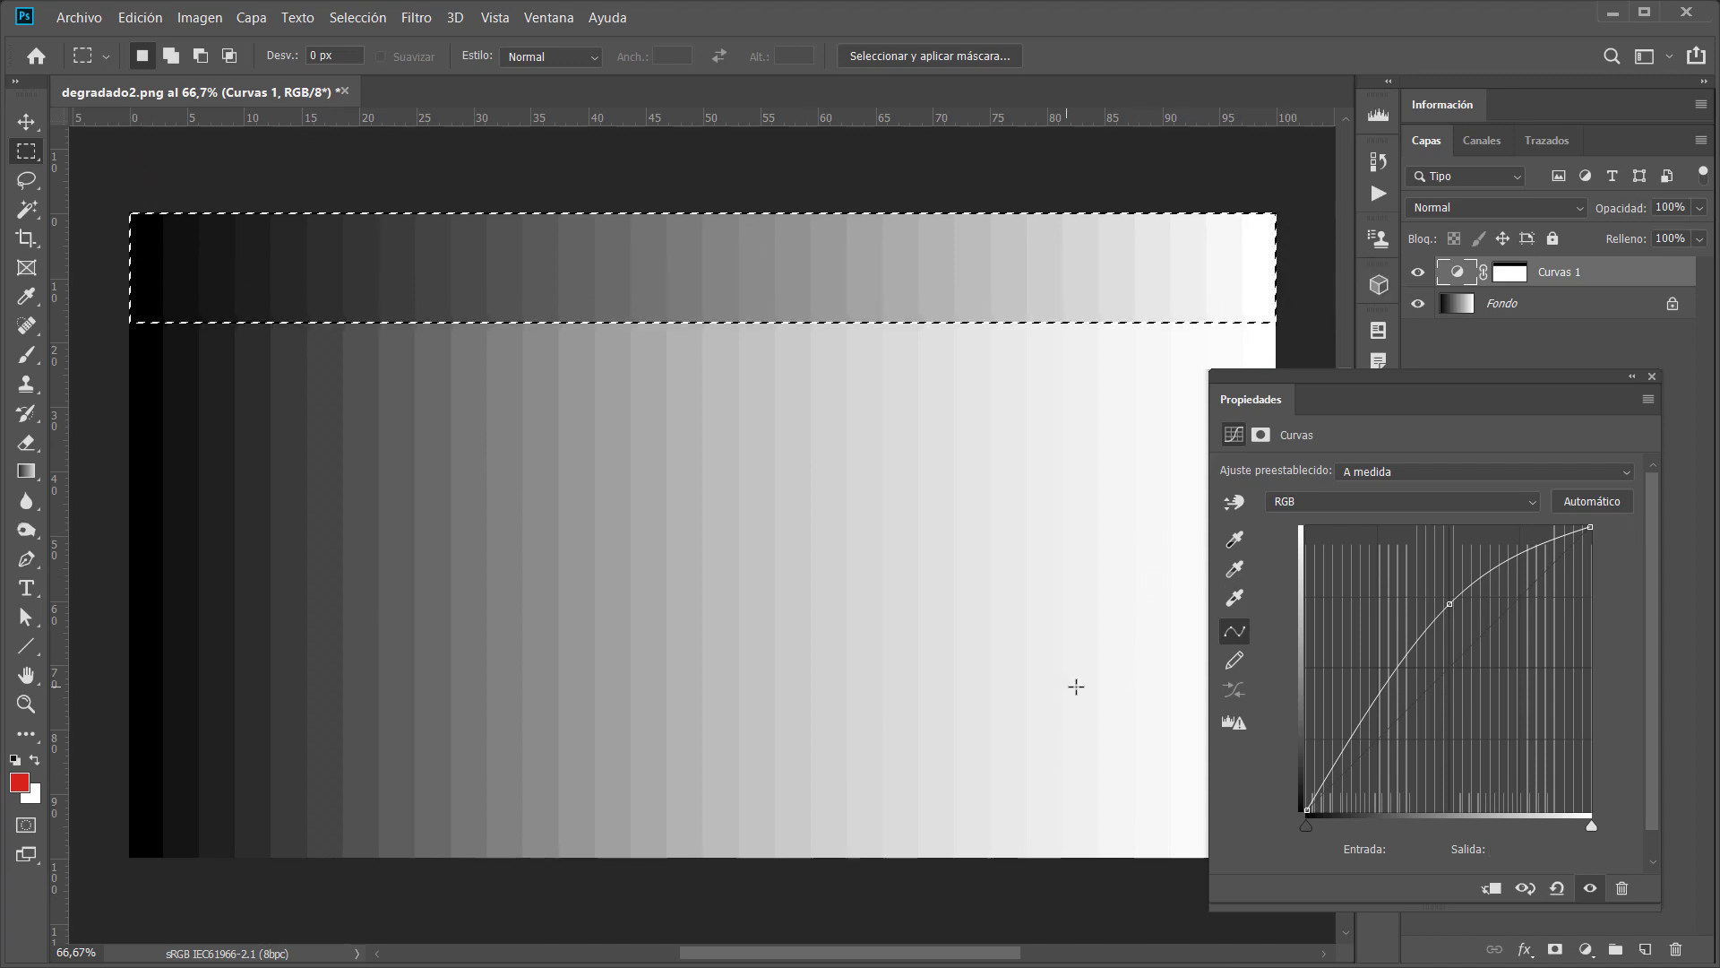
key(ctrl+d)
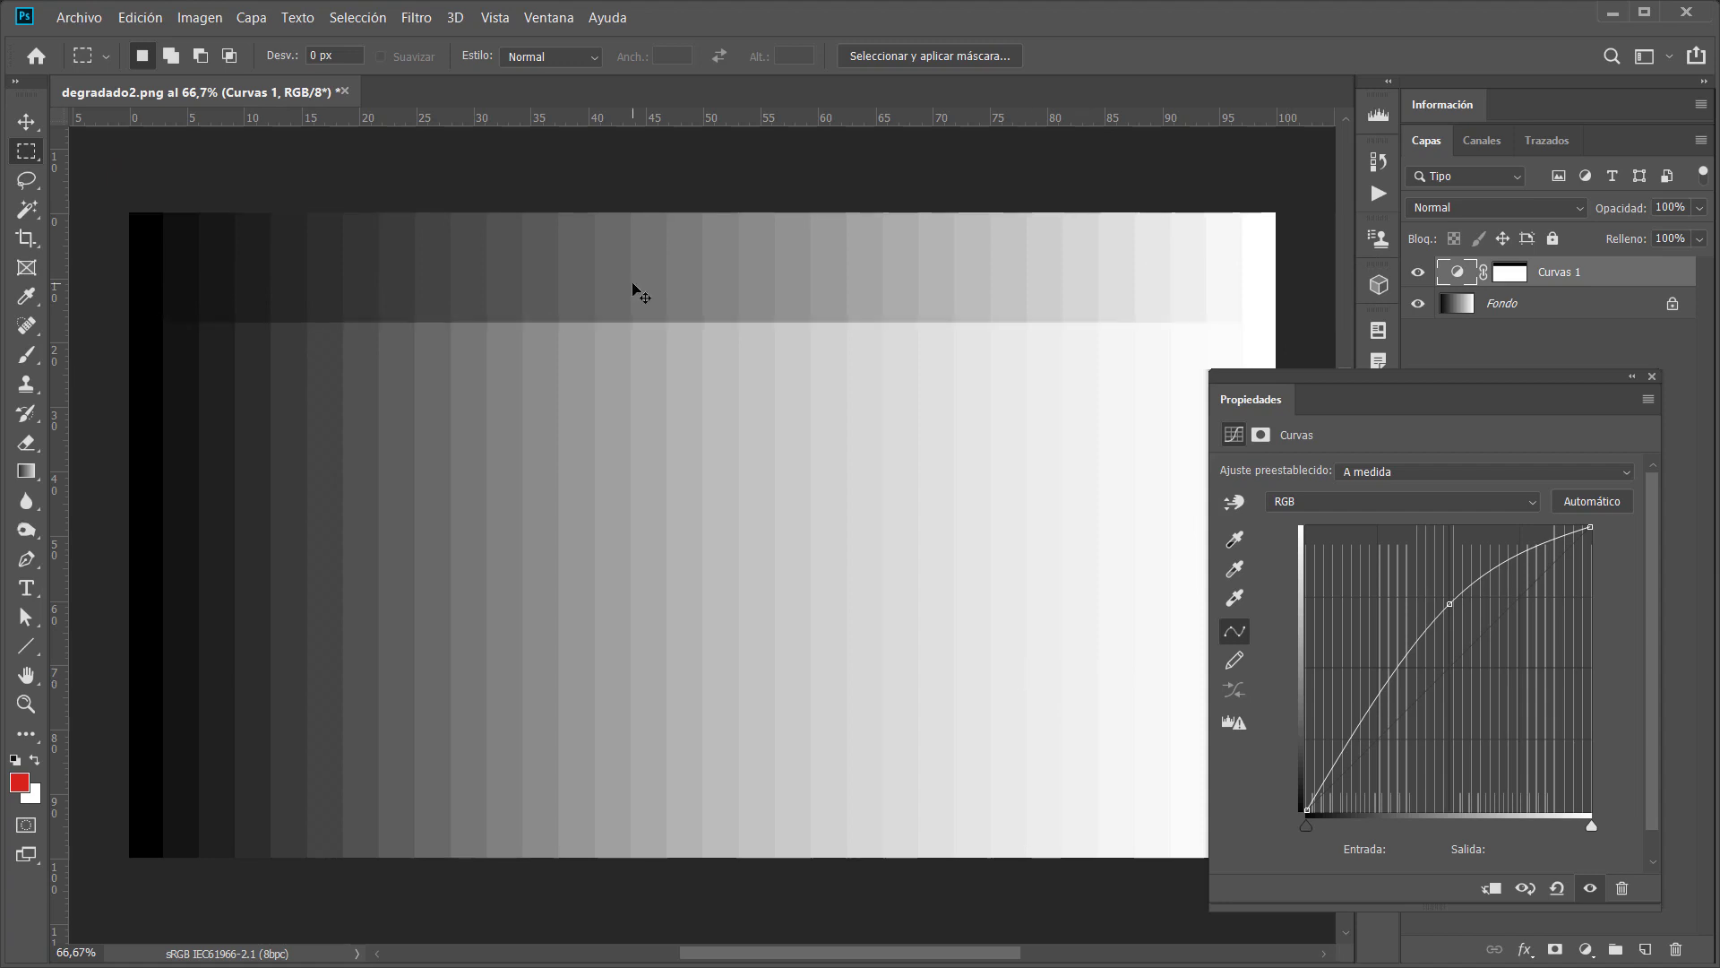
drag(337, 215, 1007, 871)
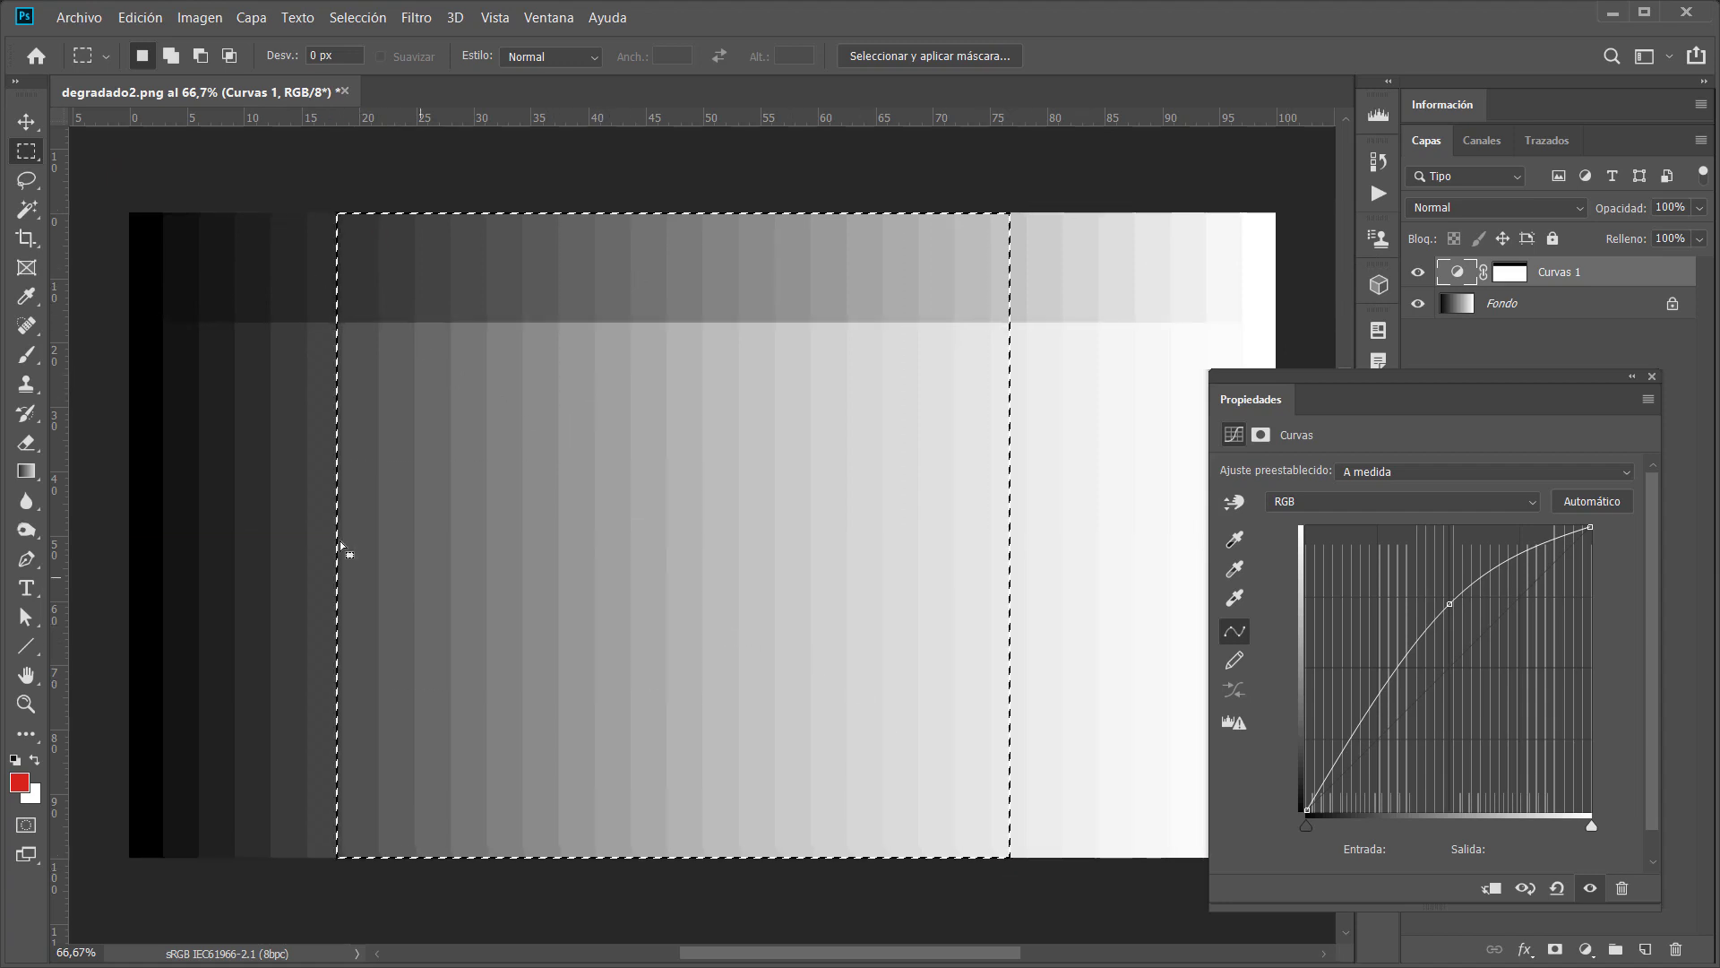
key(ctrl+d)
drag(112, 184, 309, 862)
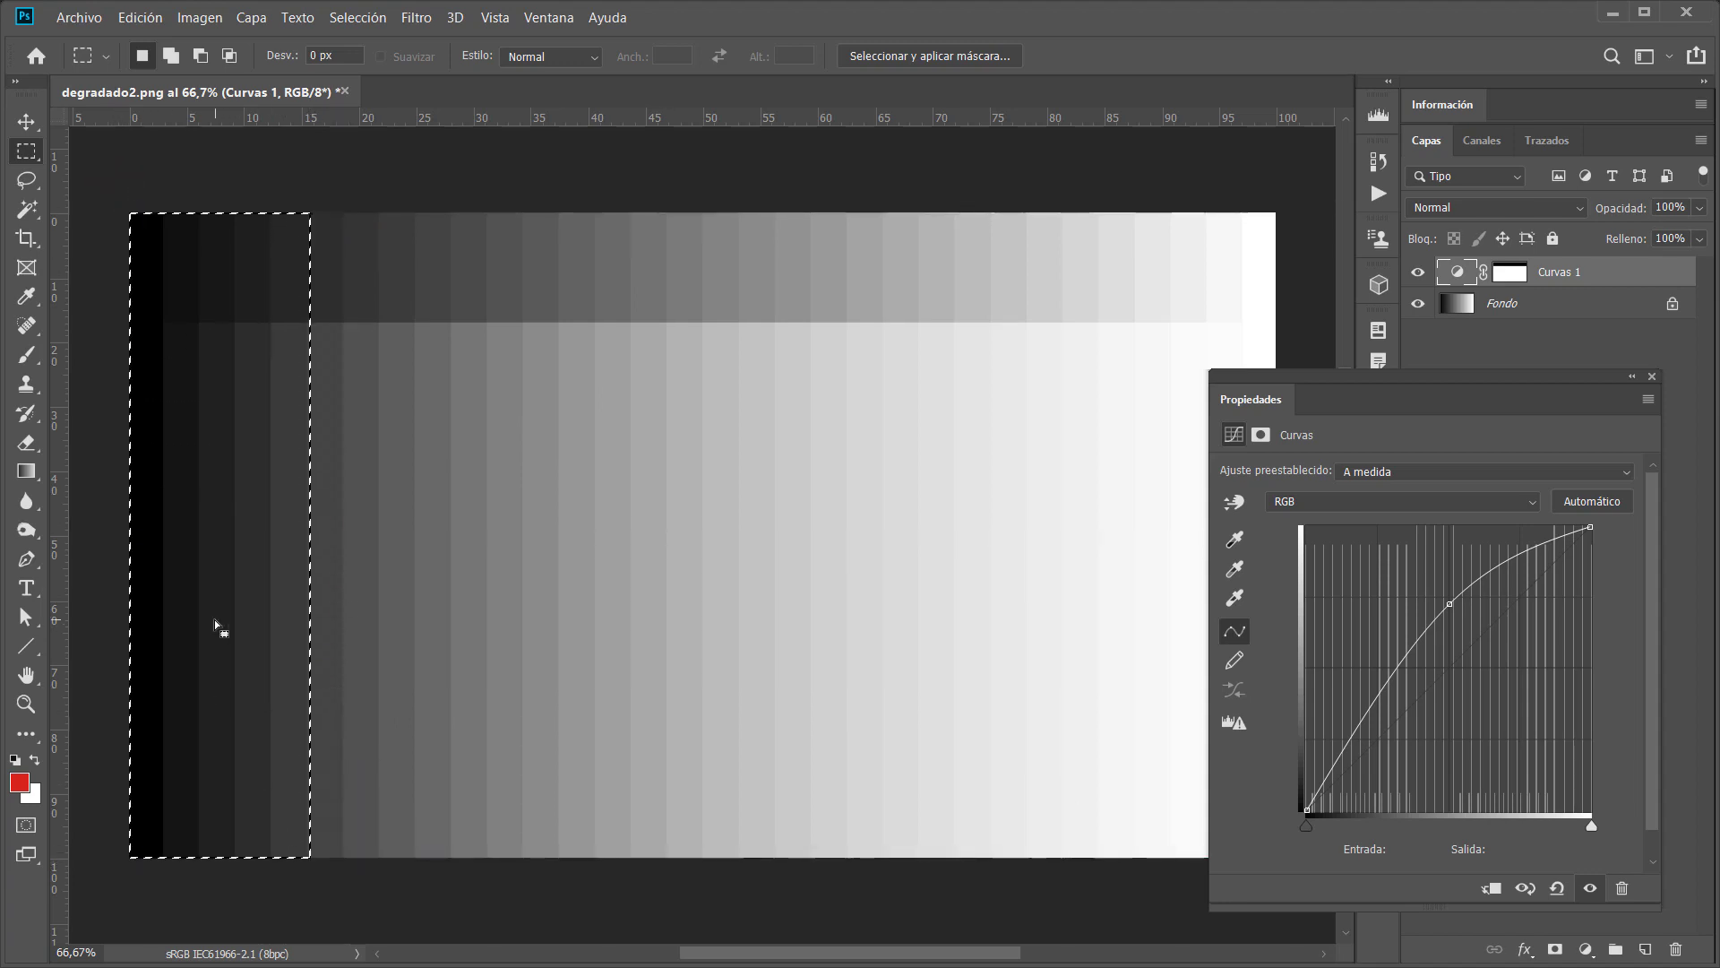
drag(1296, 187, 1075, 910)
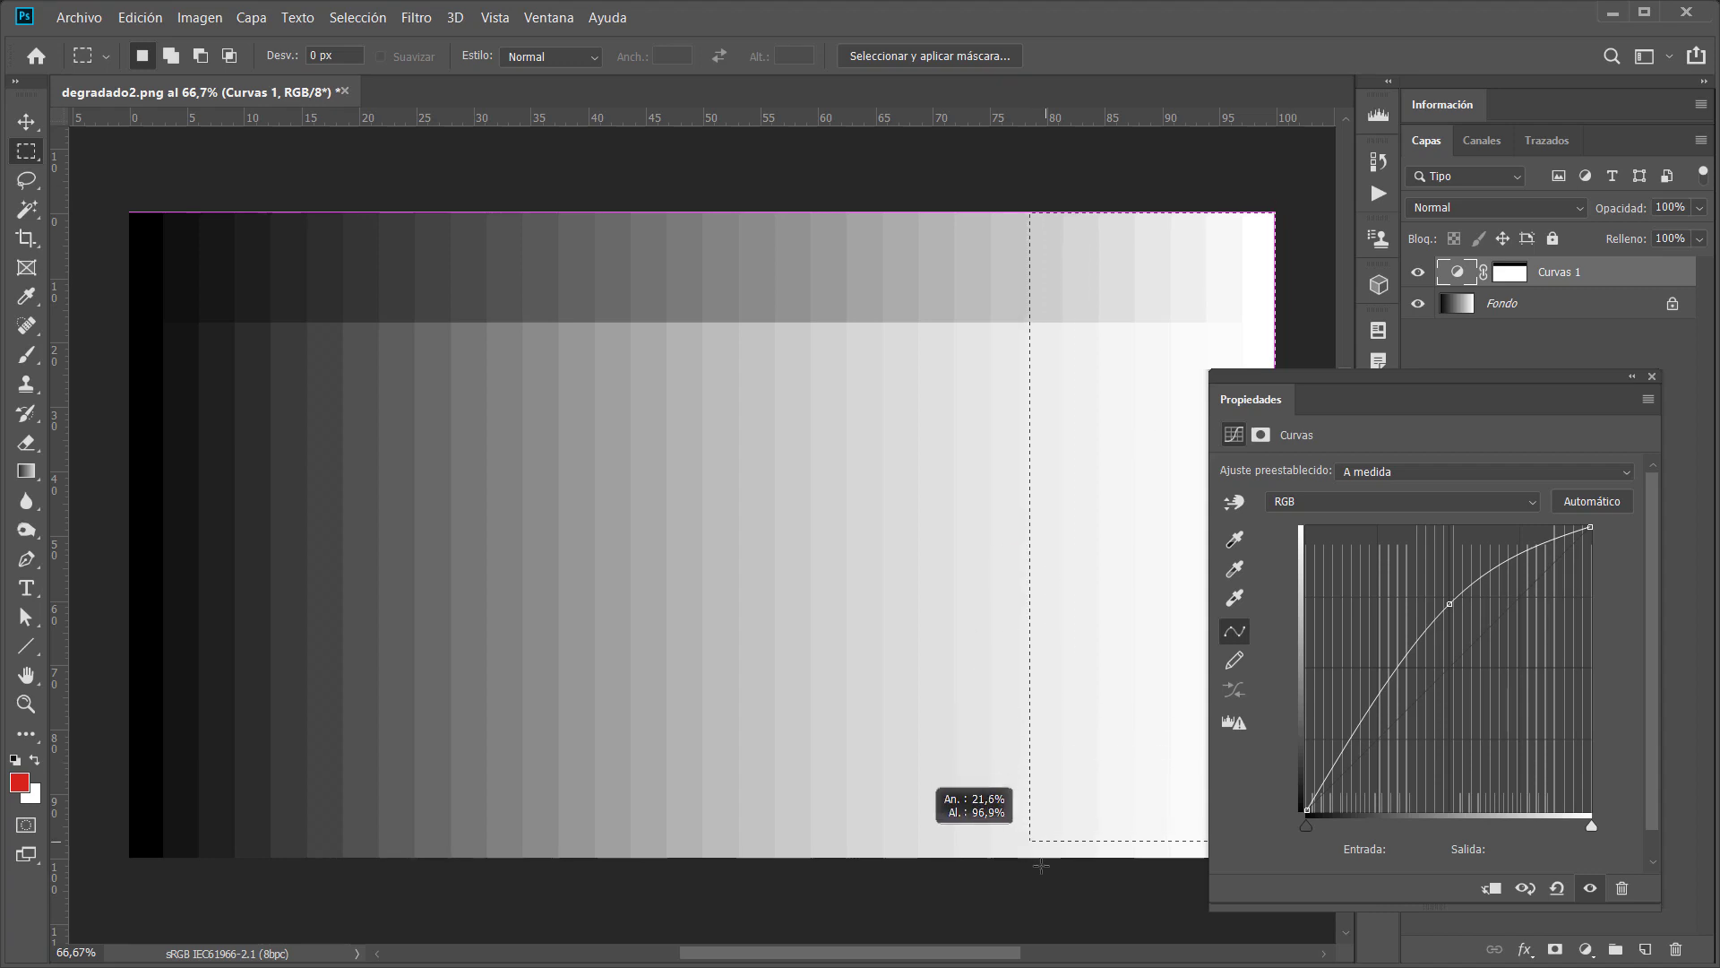
click(1025, 534)
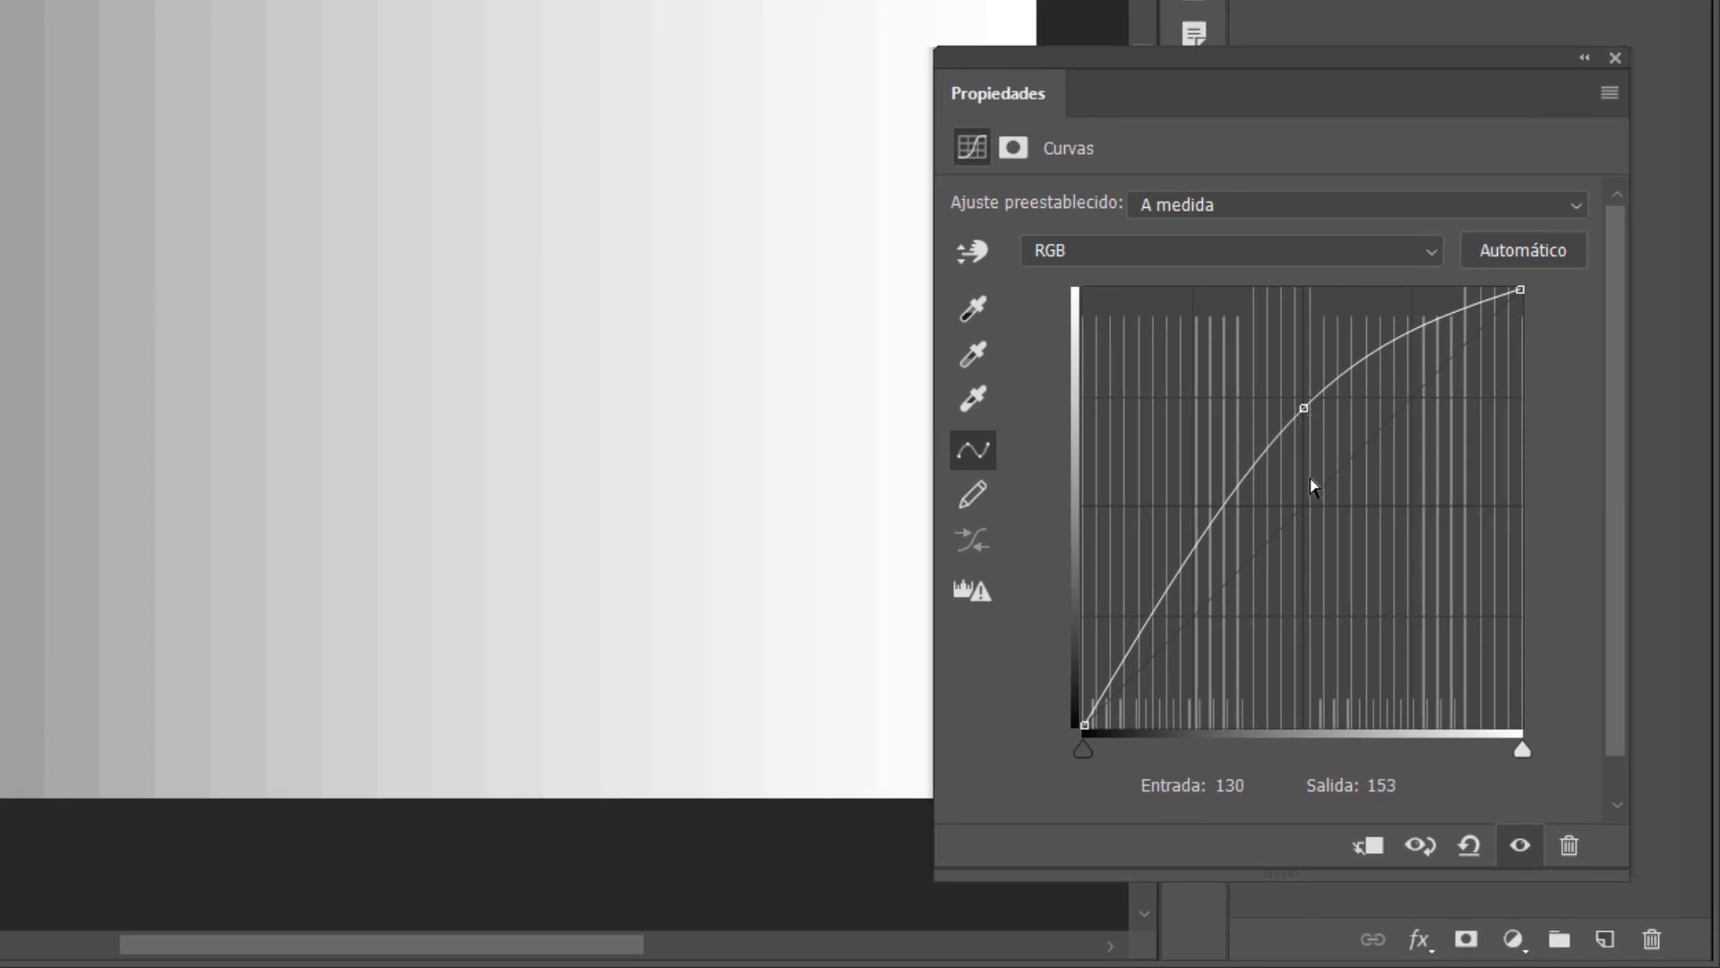
drag(1304, 410, 1304, 497)
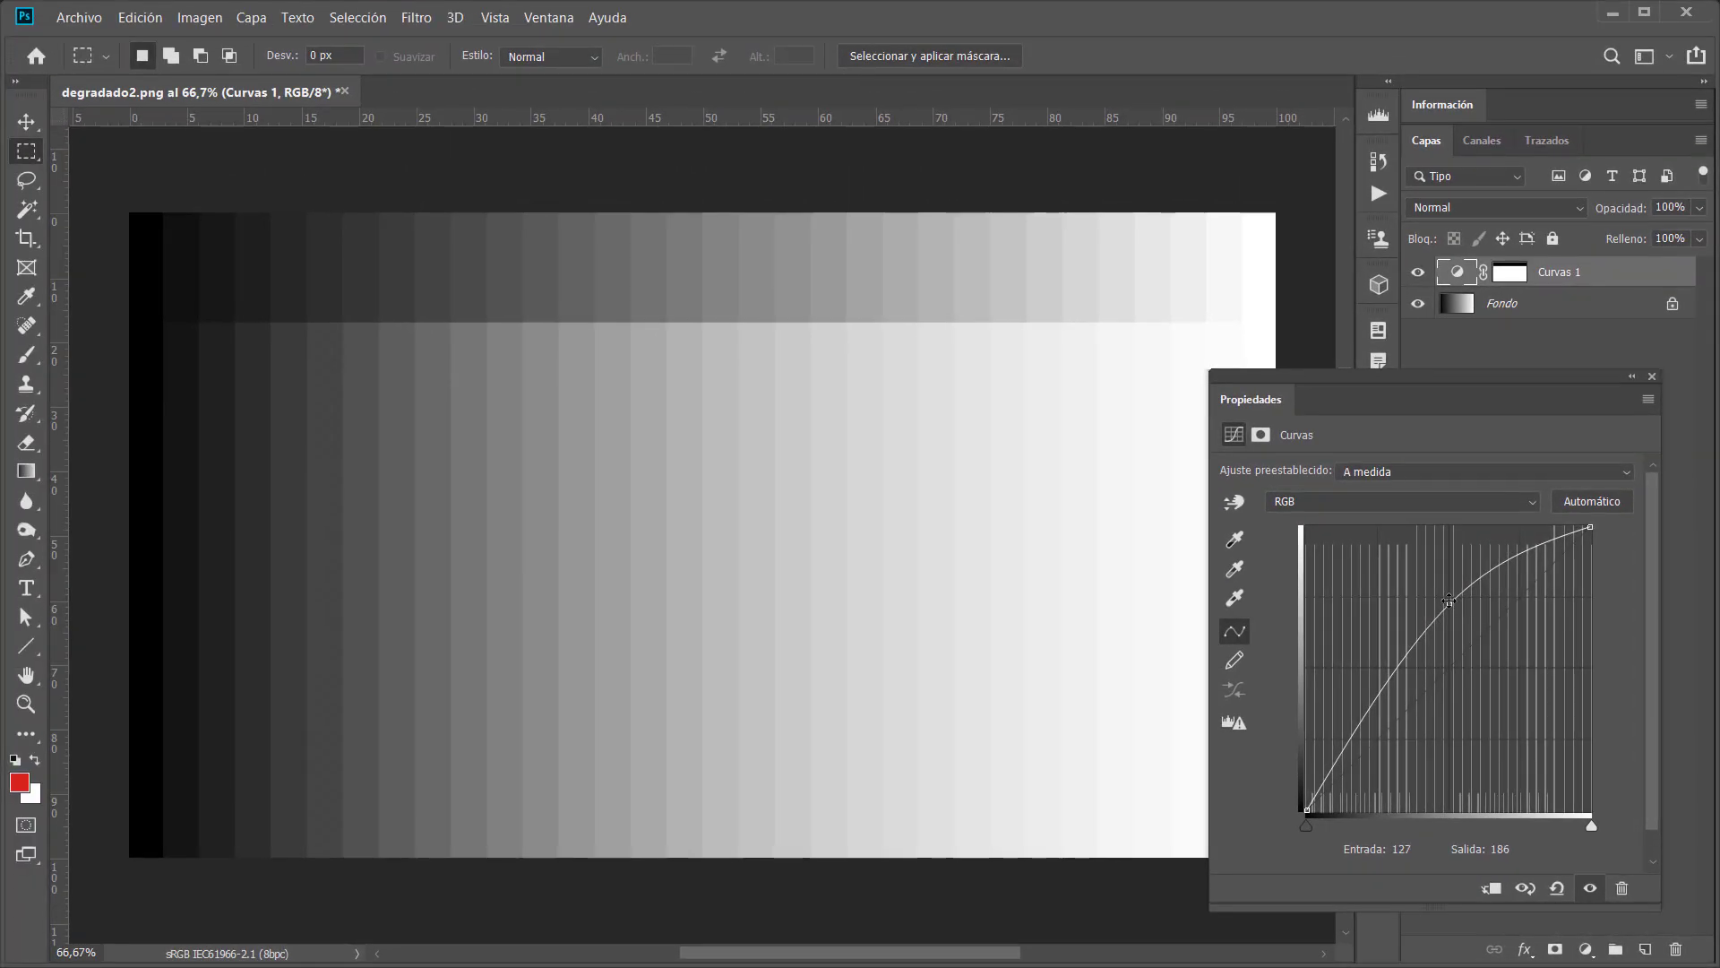
- Pull the curve midpoint down and back up, then add shadow points toward an S-curve
drag(1449, 605, 1450, 714)
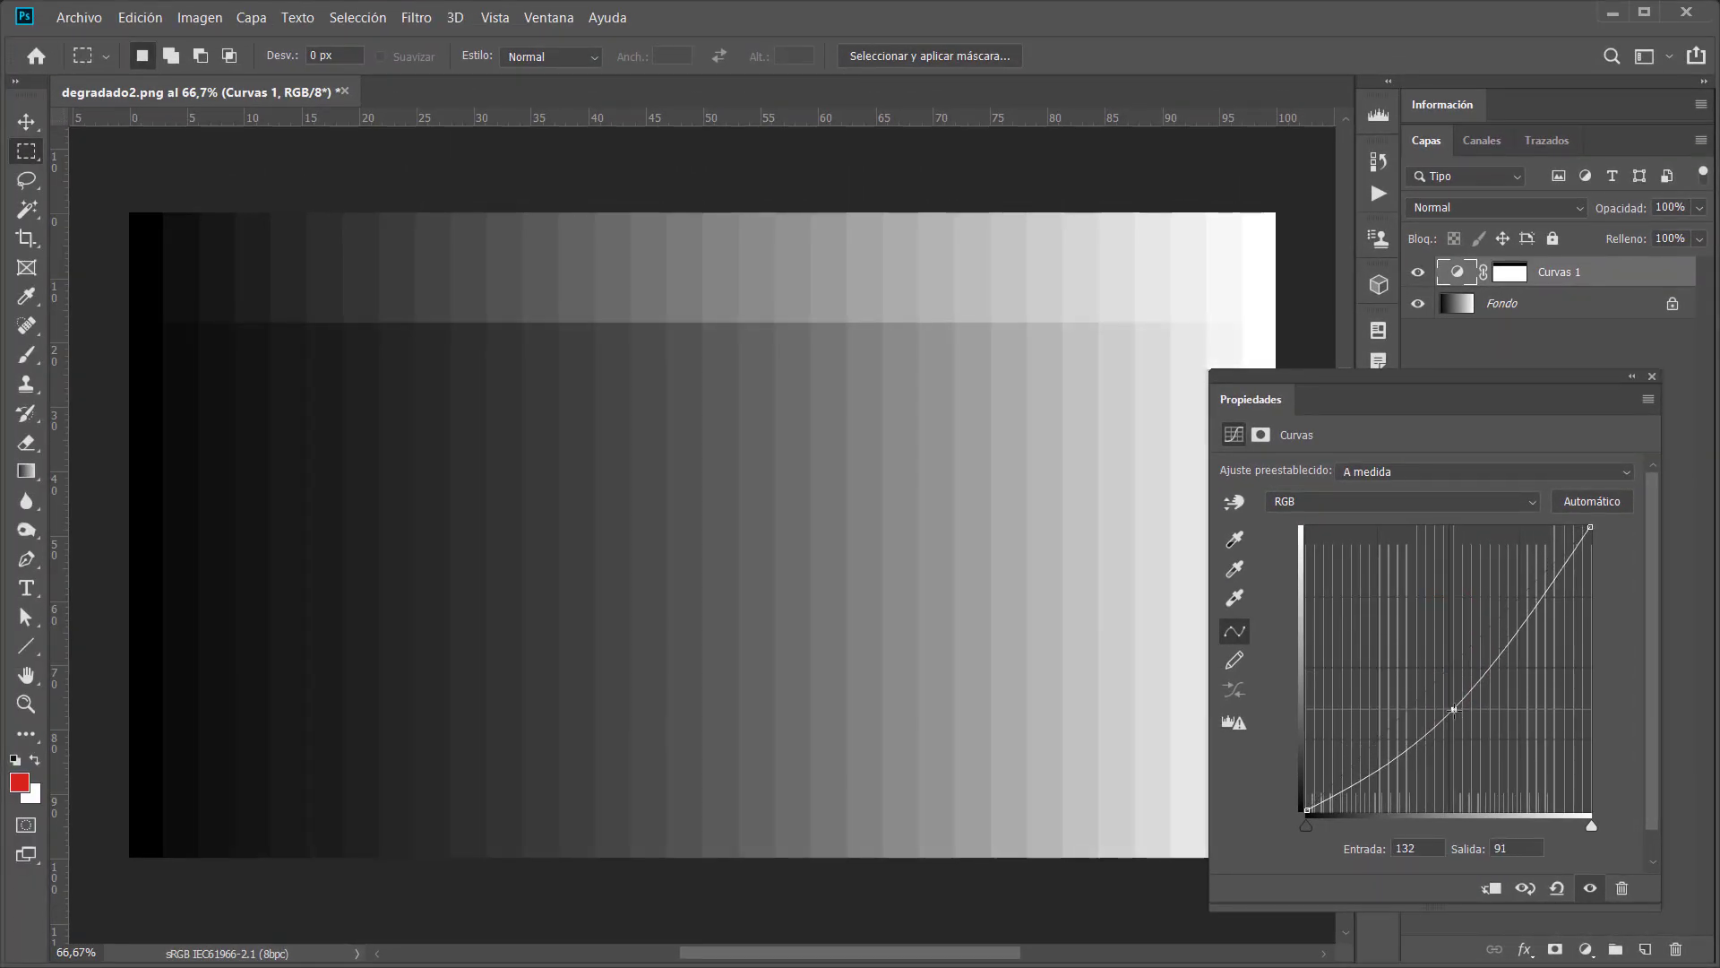
drag(1450, 714, 1446, 635)
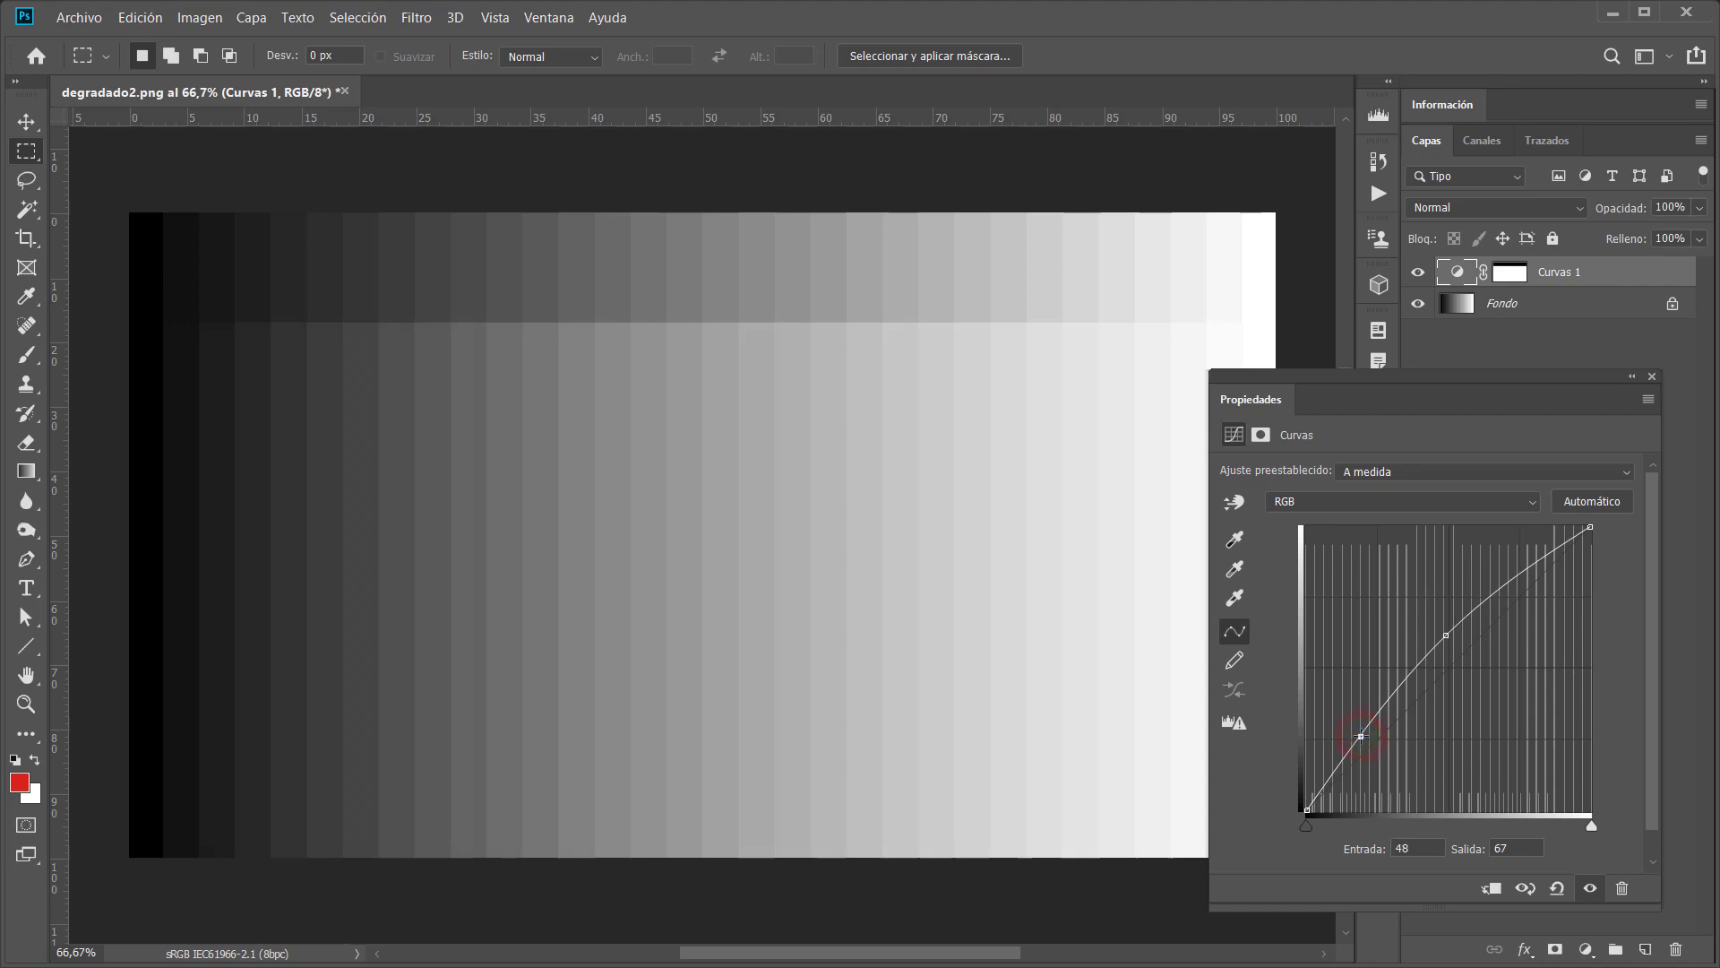
drag(1361, 735, 1374, 742)
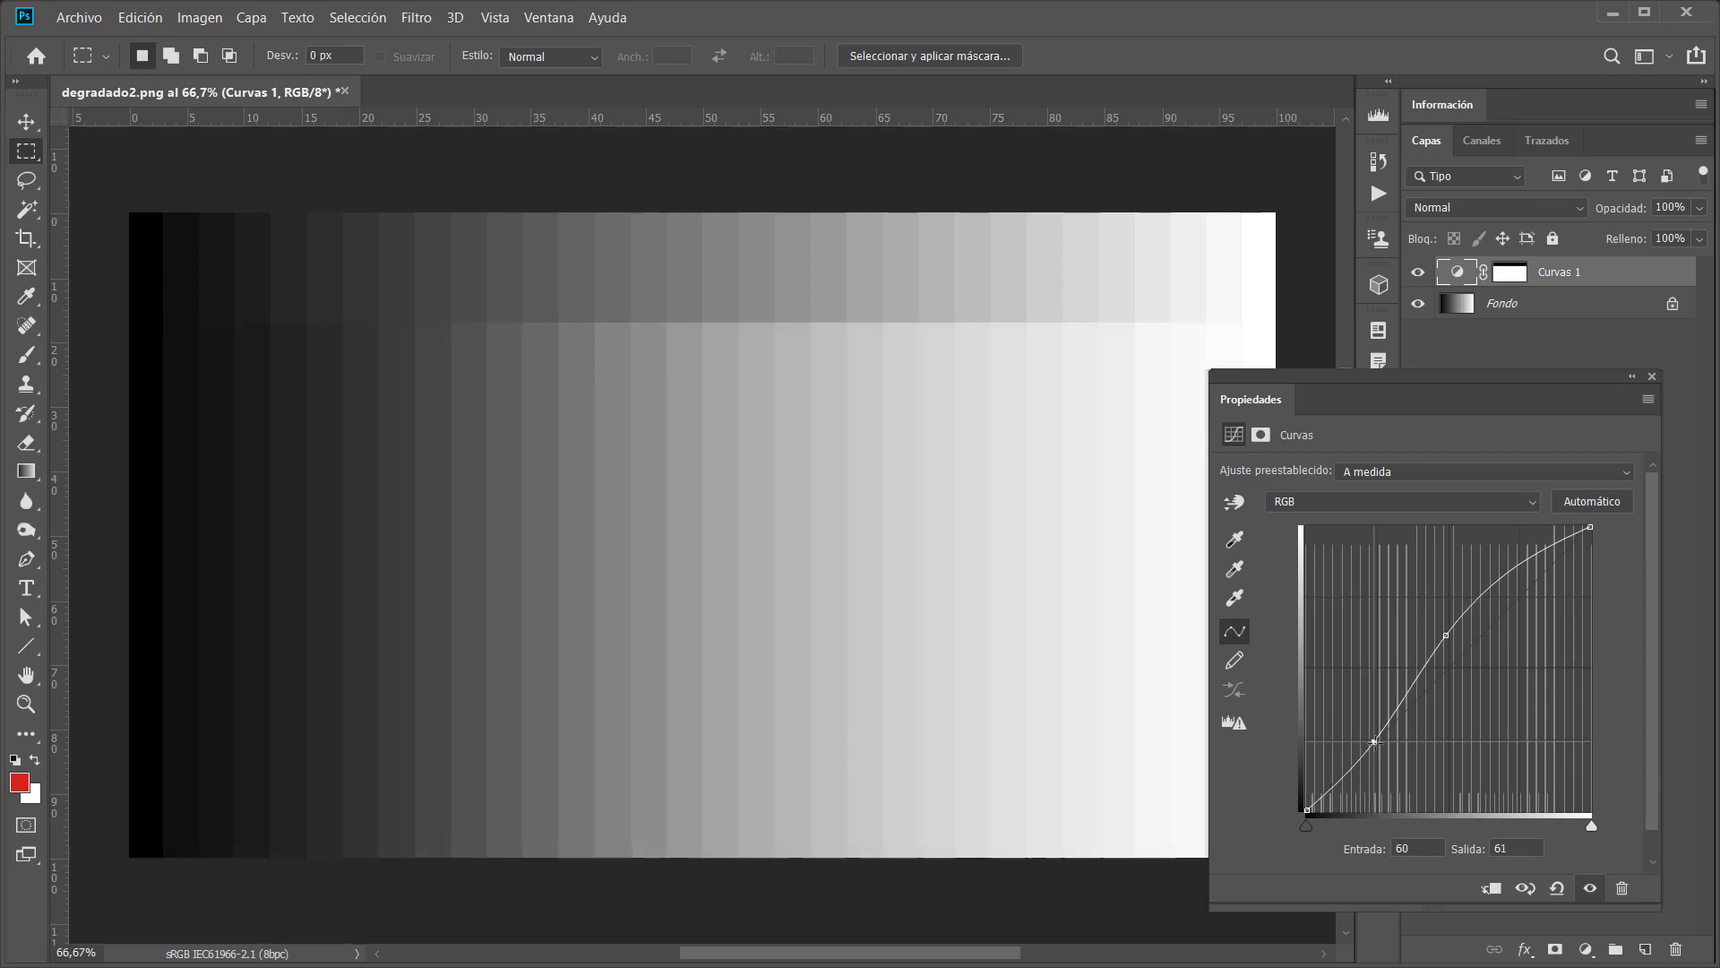
click(1342, 775)
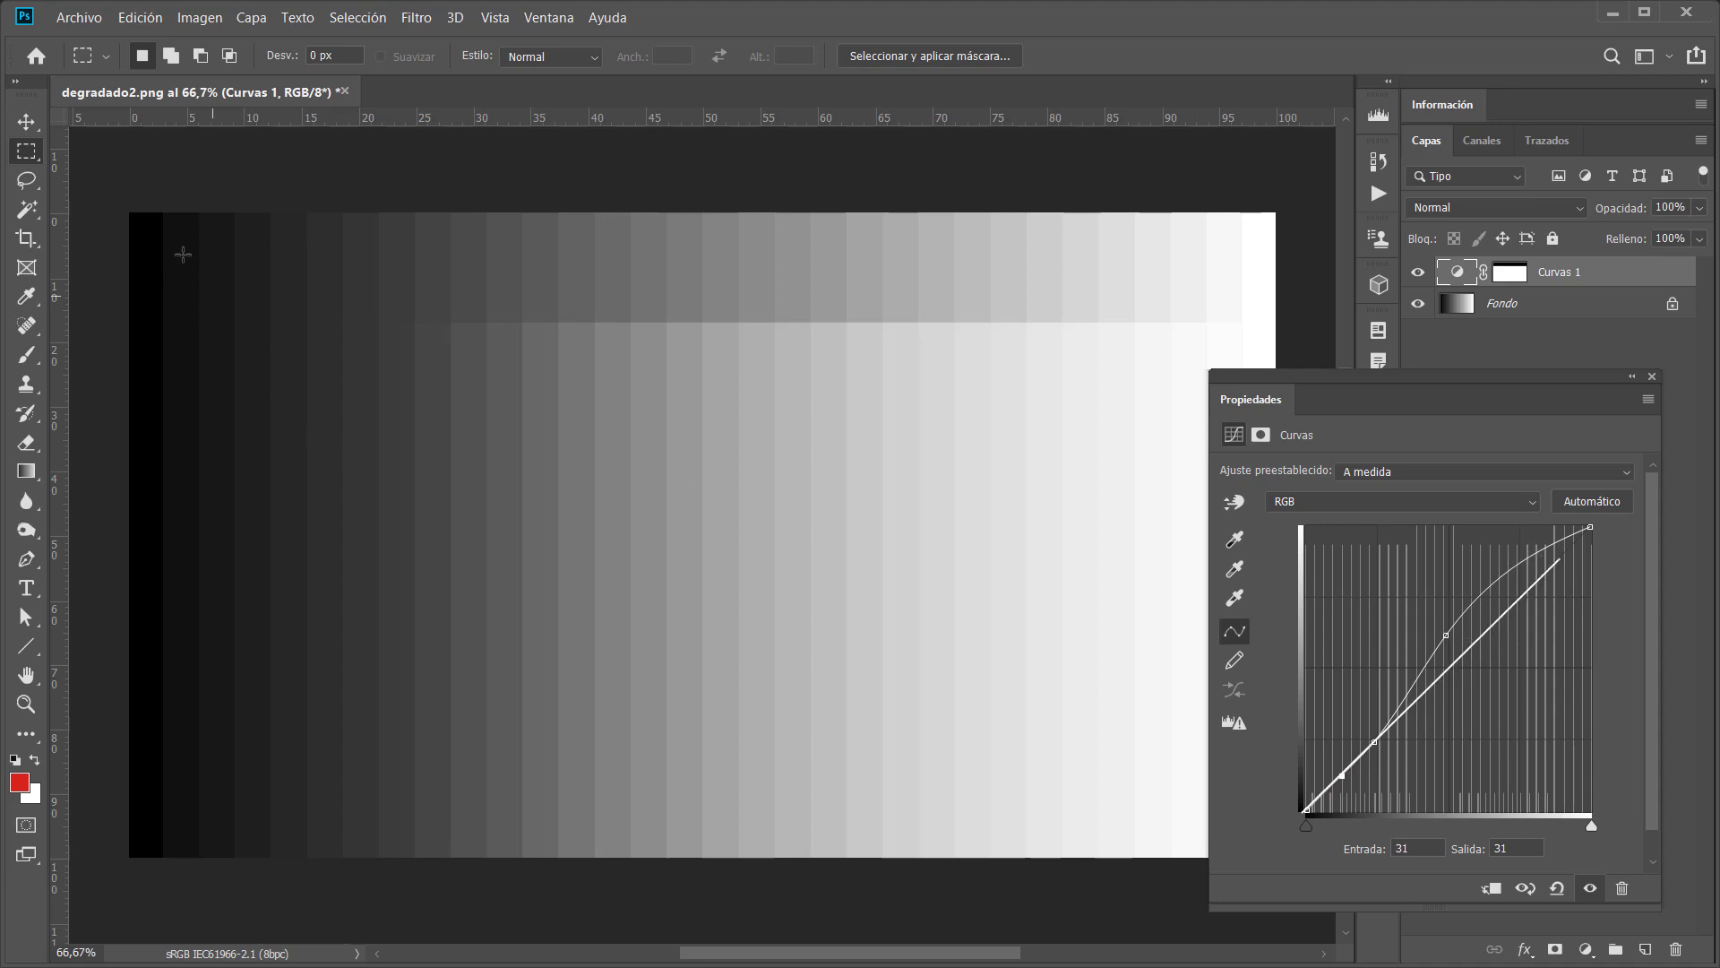
- Add a lowered highlight point while marquee-comparing the dark and midtone gradient bands
drag(139, 219, 408, 646)
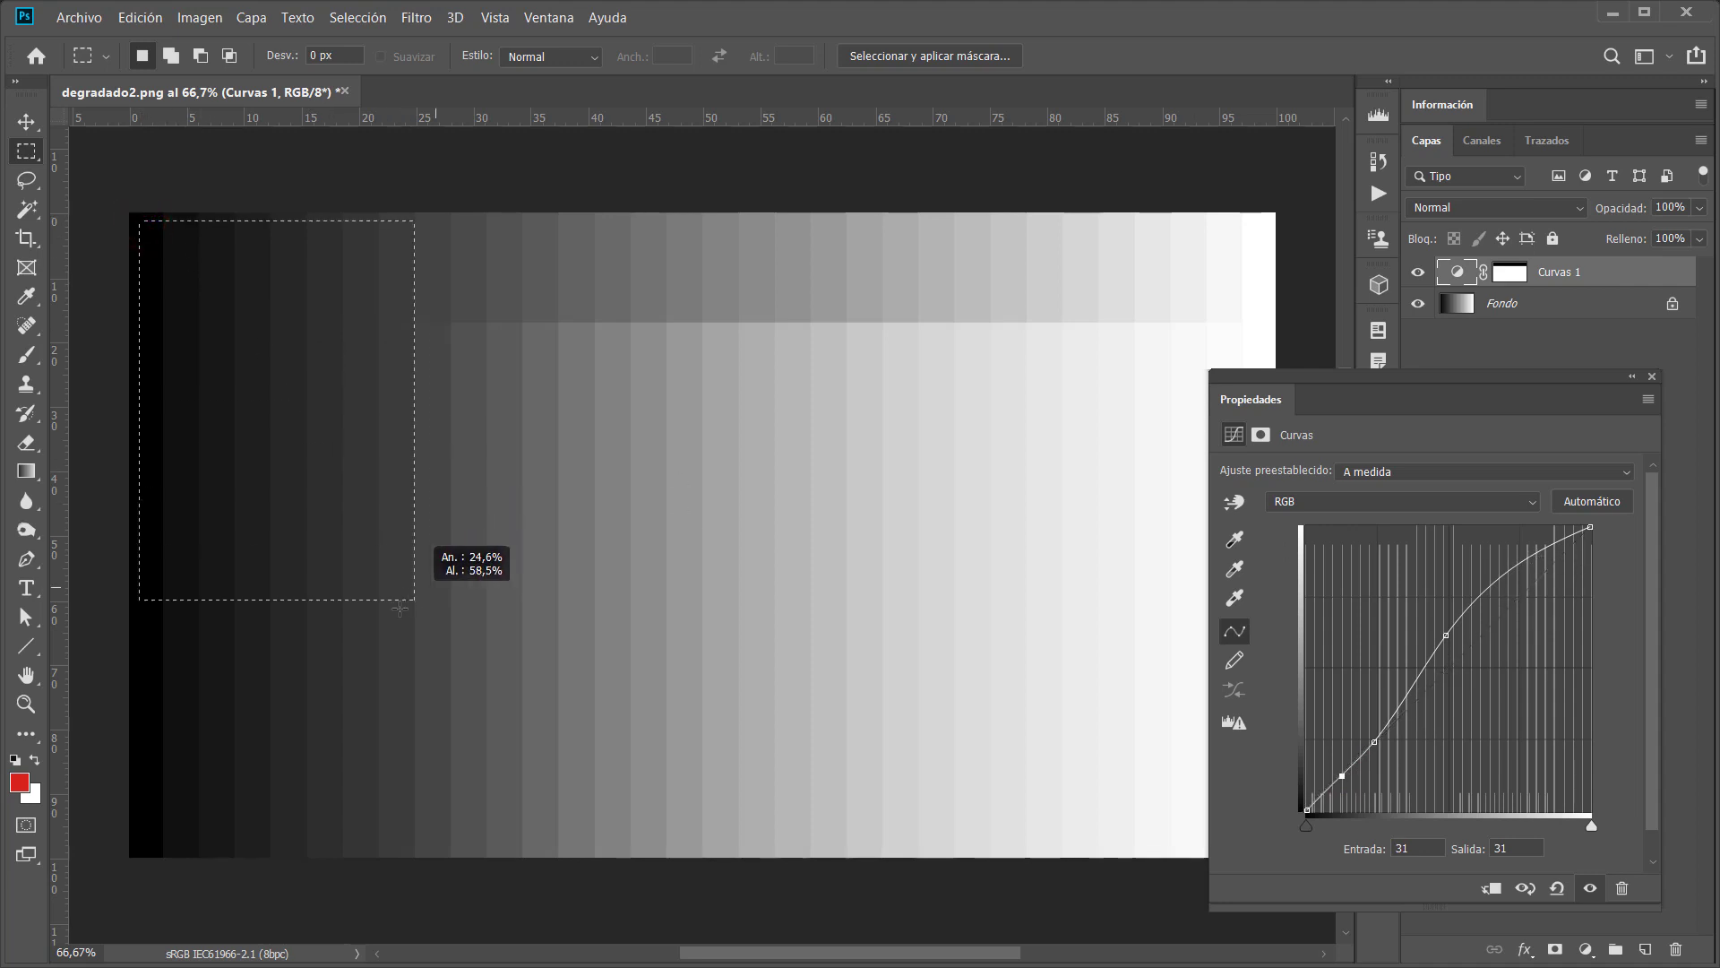
click(326, 429)
drag(1532, 558, 1544, 572)
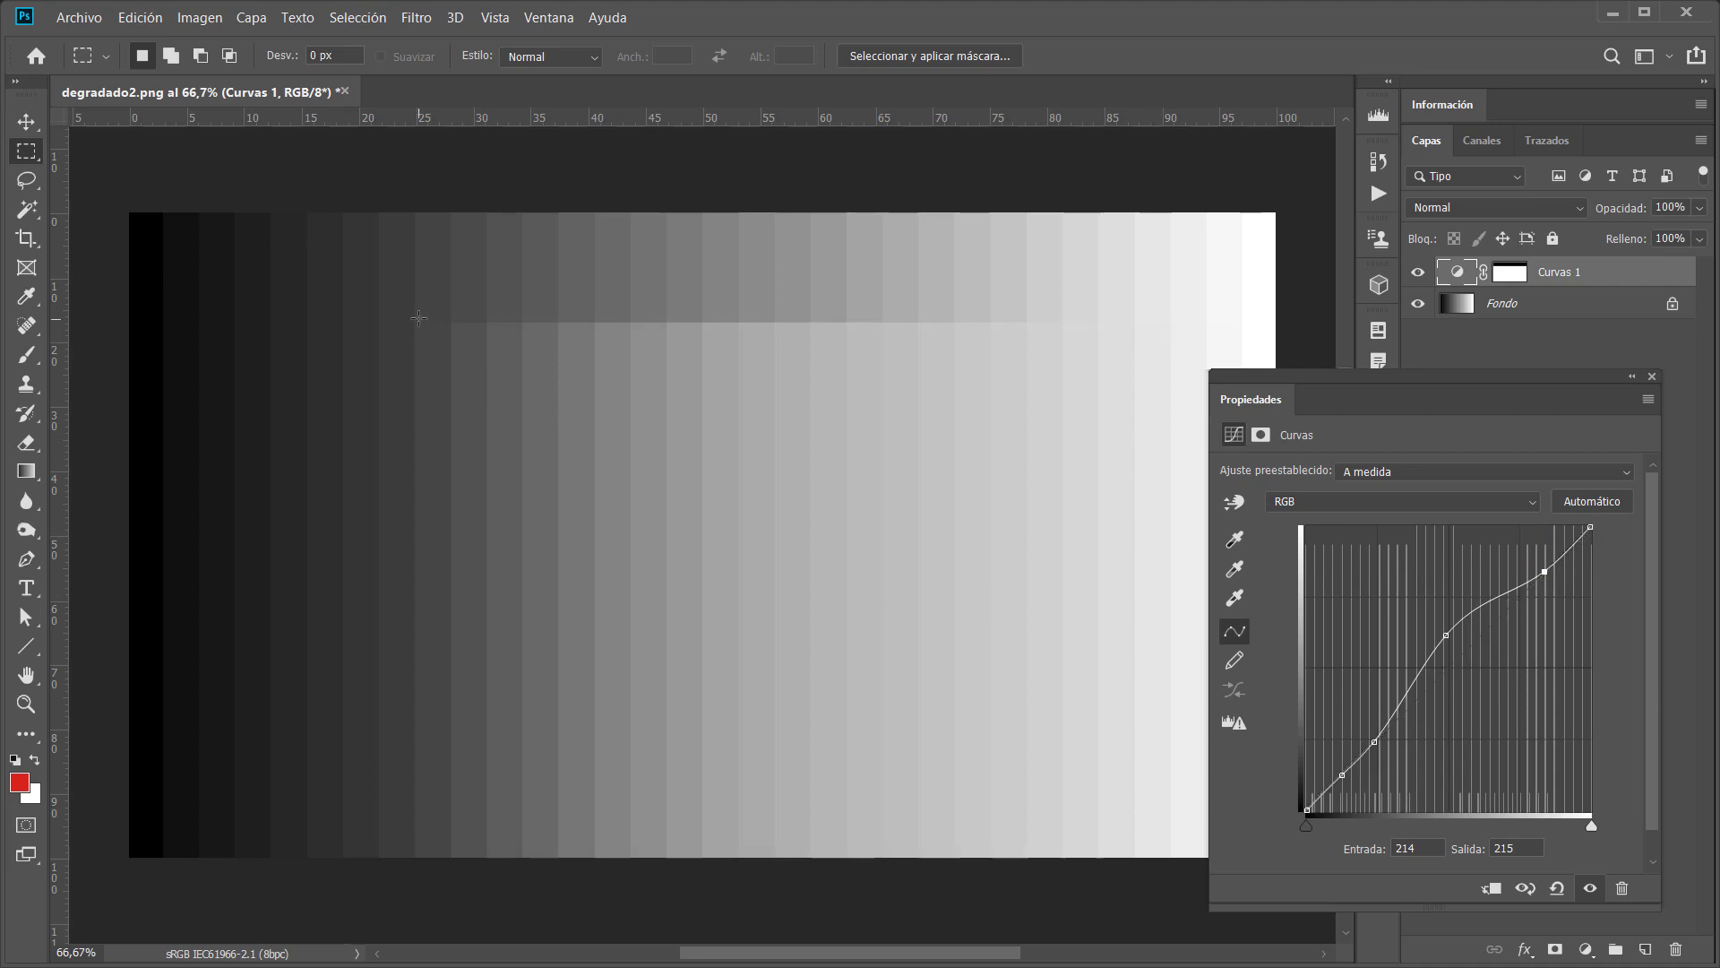
drag(418, 317, 982, 822)
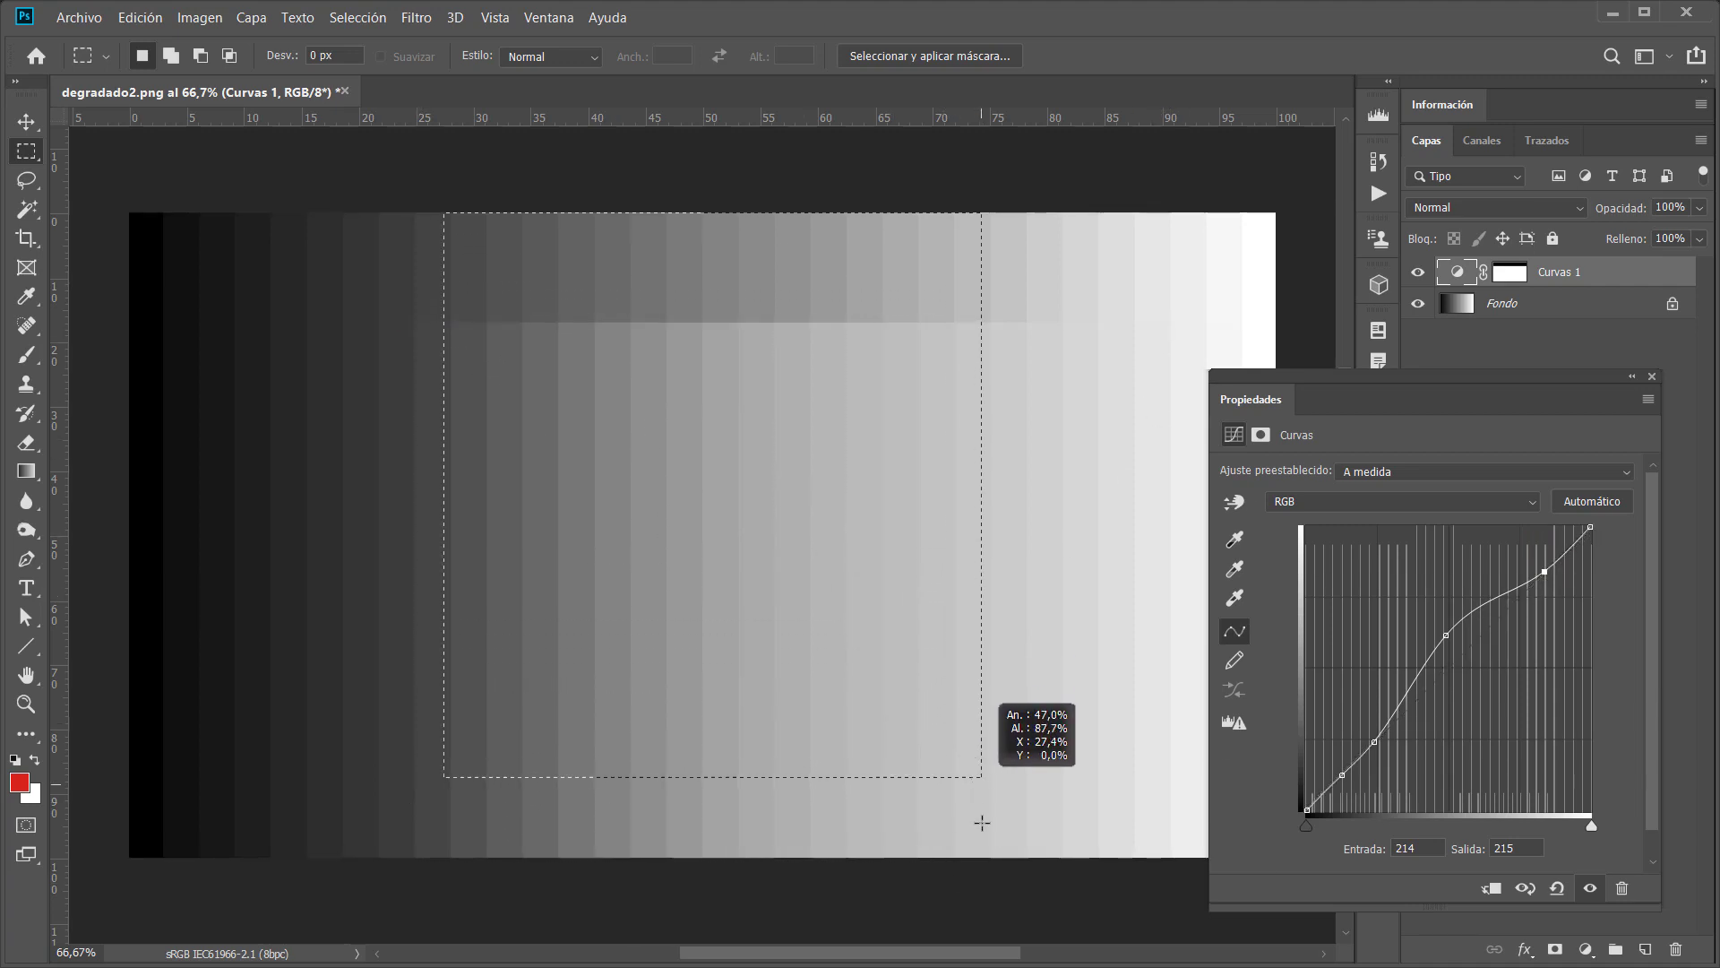
drag(982, 822, 972, 797)
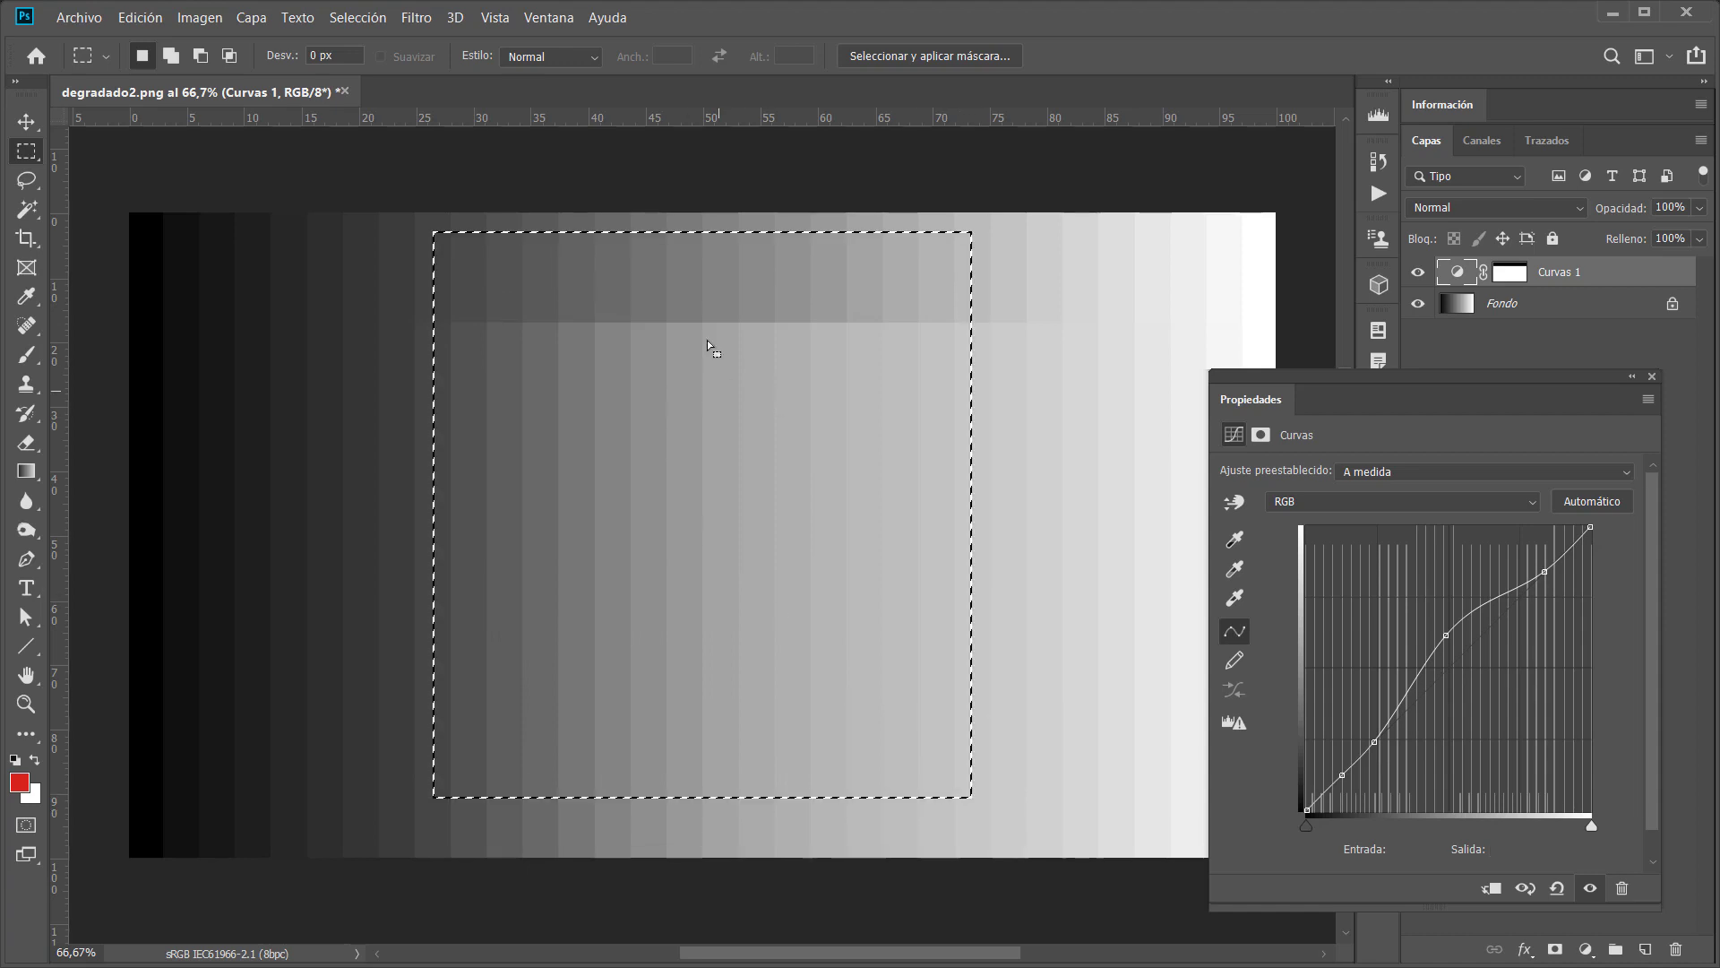
click(728, 395)
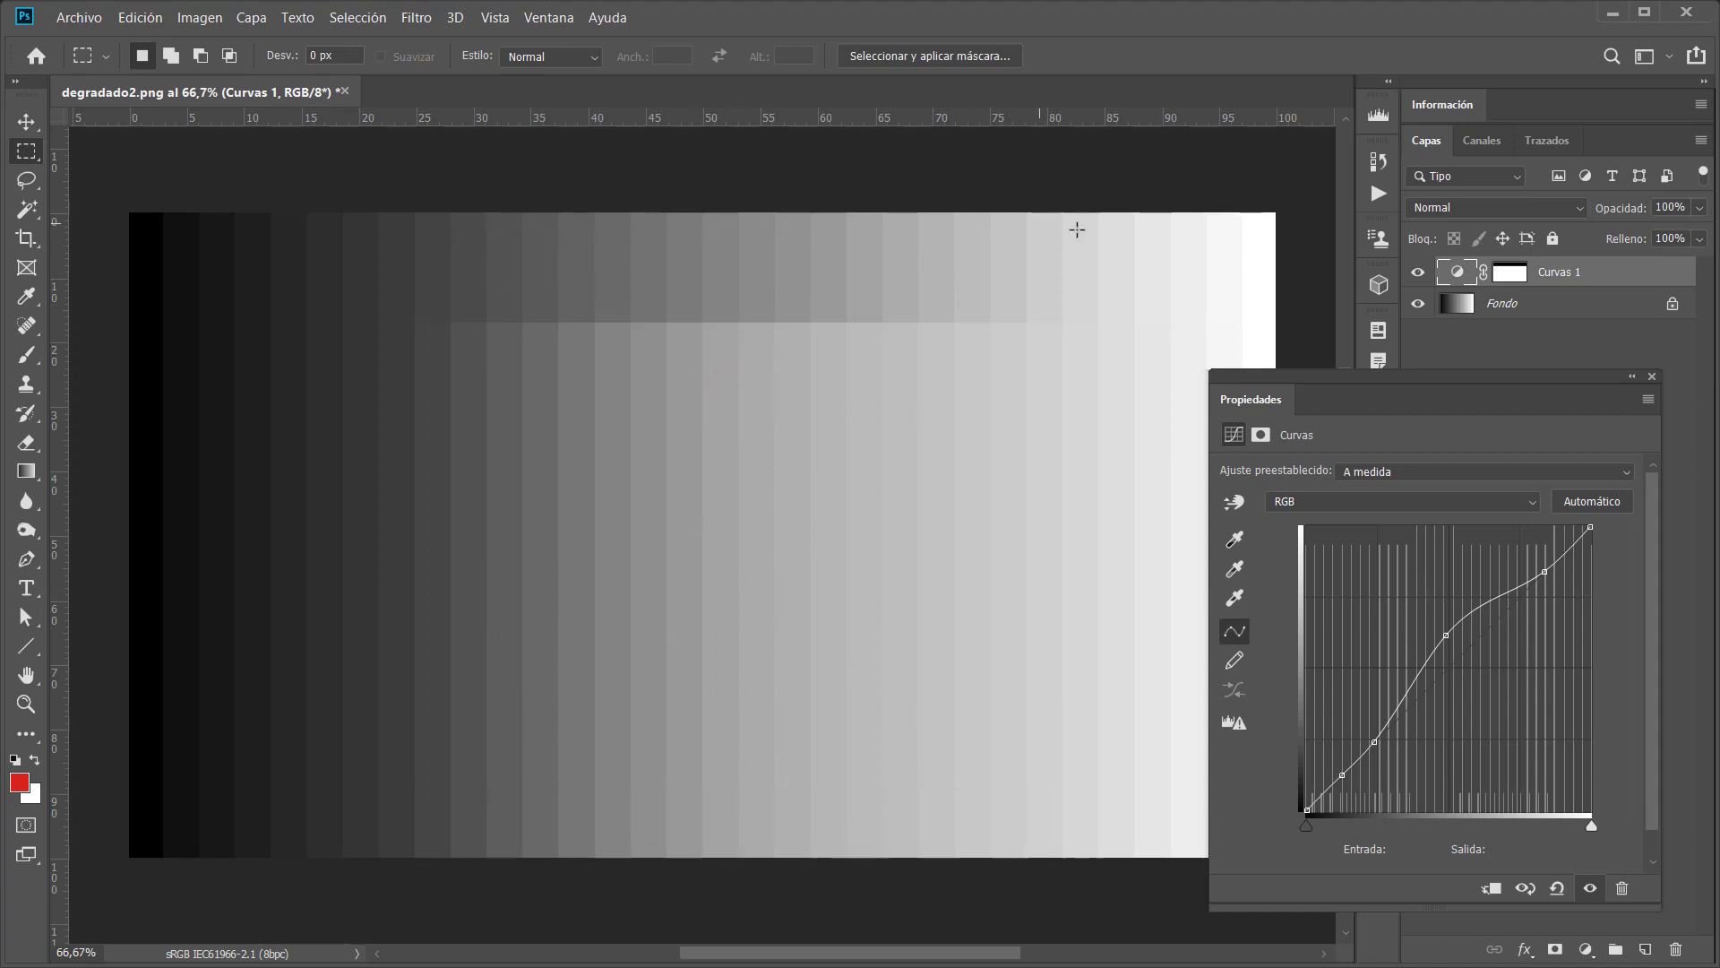
- Marquee-compare the bright bands, then reset the curve to the Por defecto diagonal
mouse_move(1084, 231)
mouse_down()
mouse_move(1272, 417)
mouse_move(1268, 465)
mouse_up()
mouse_move(146, 233)
mouse_down()
mouse_move(255, 347)
mouse_move(338, 483)
mouse_up()
click(983, 702)
click(1558, 892)
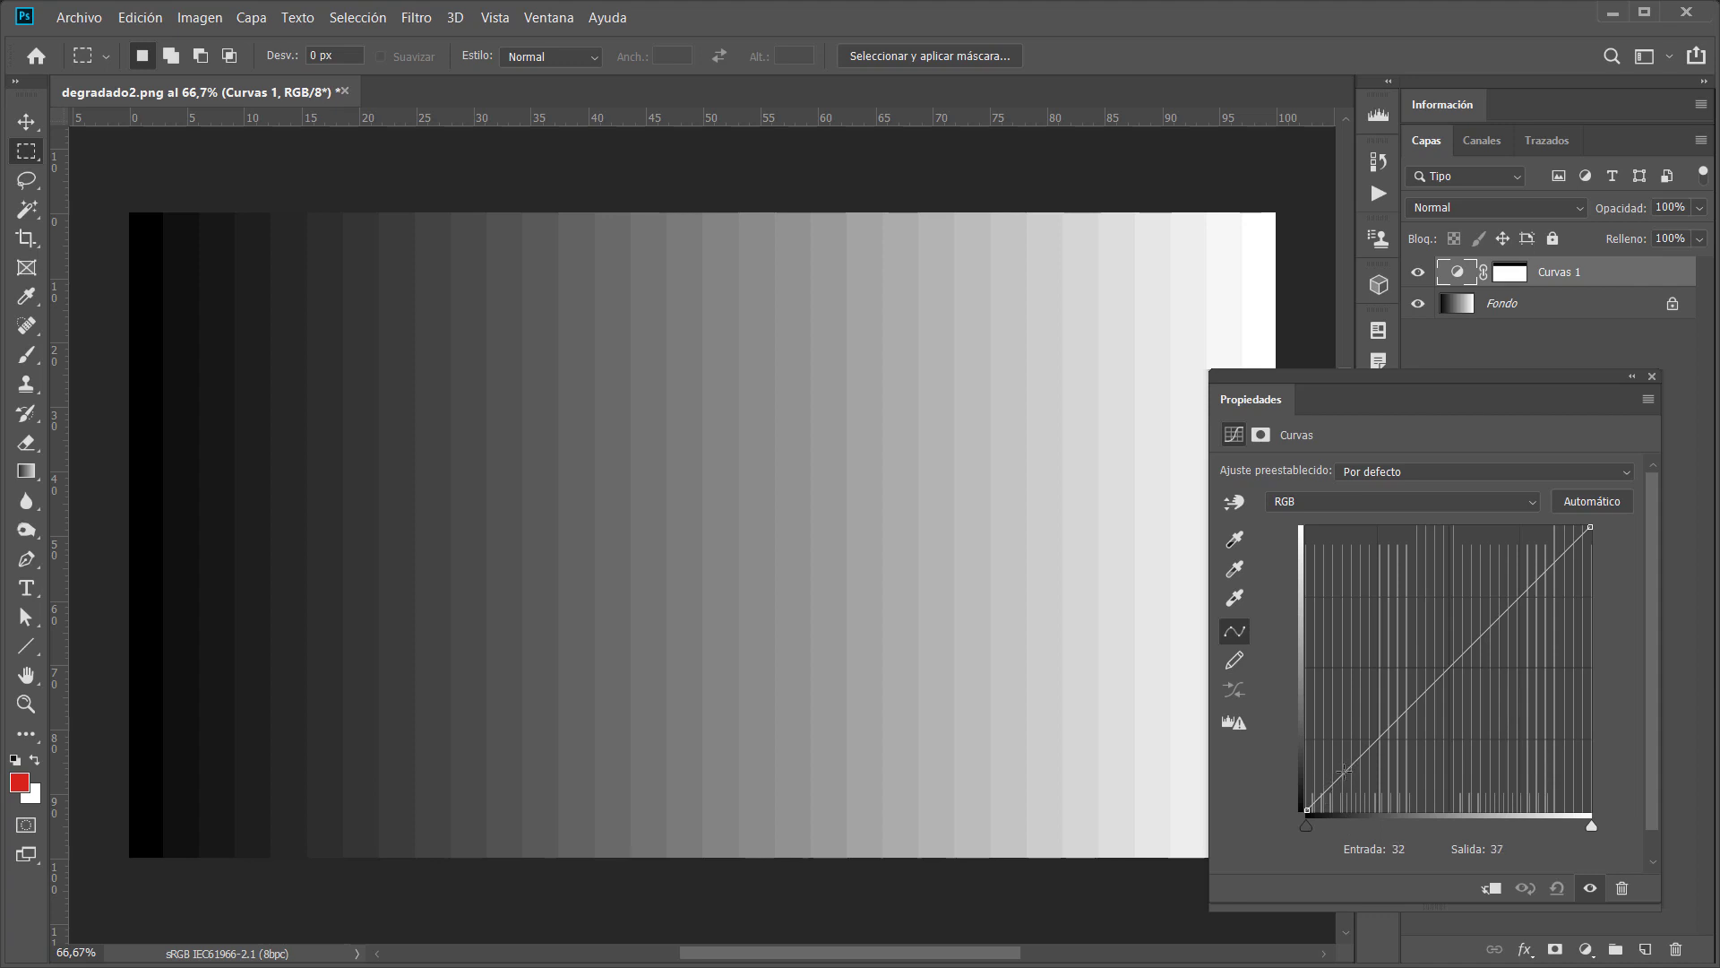
click(1340, 773)
drag(1340, 773, 1334, 759)
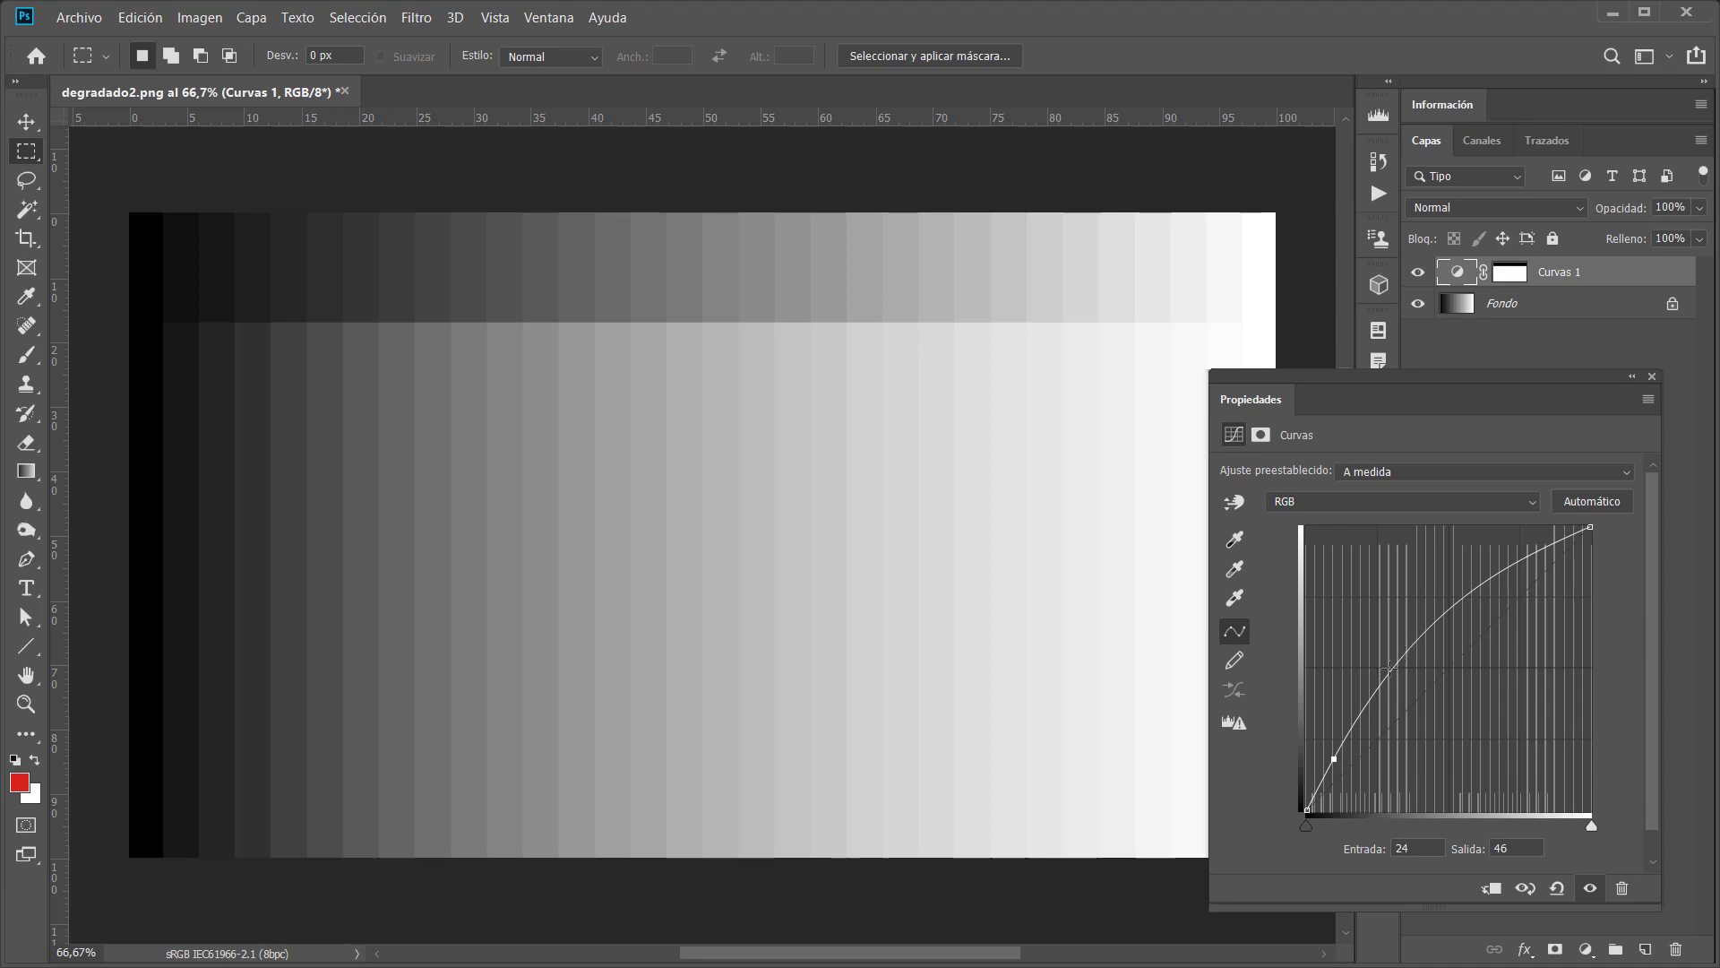
drag(1389, 667, 1422, 691)
click(1501, 616)
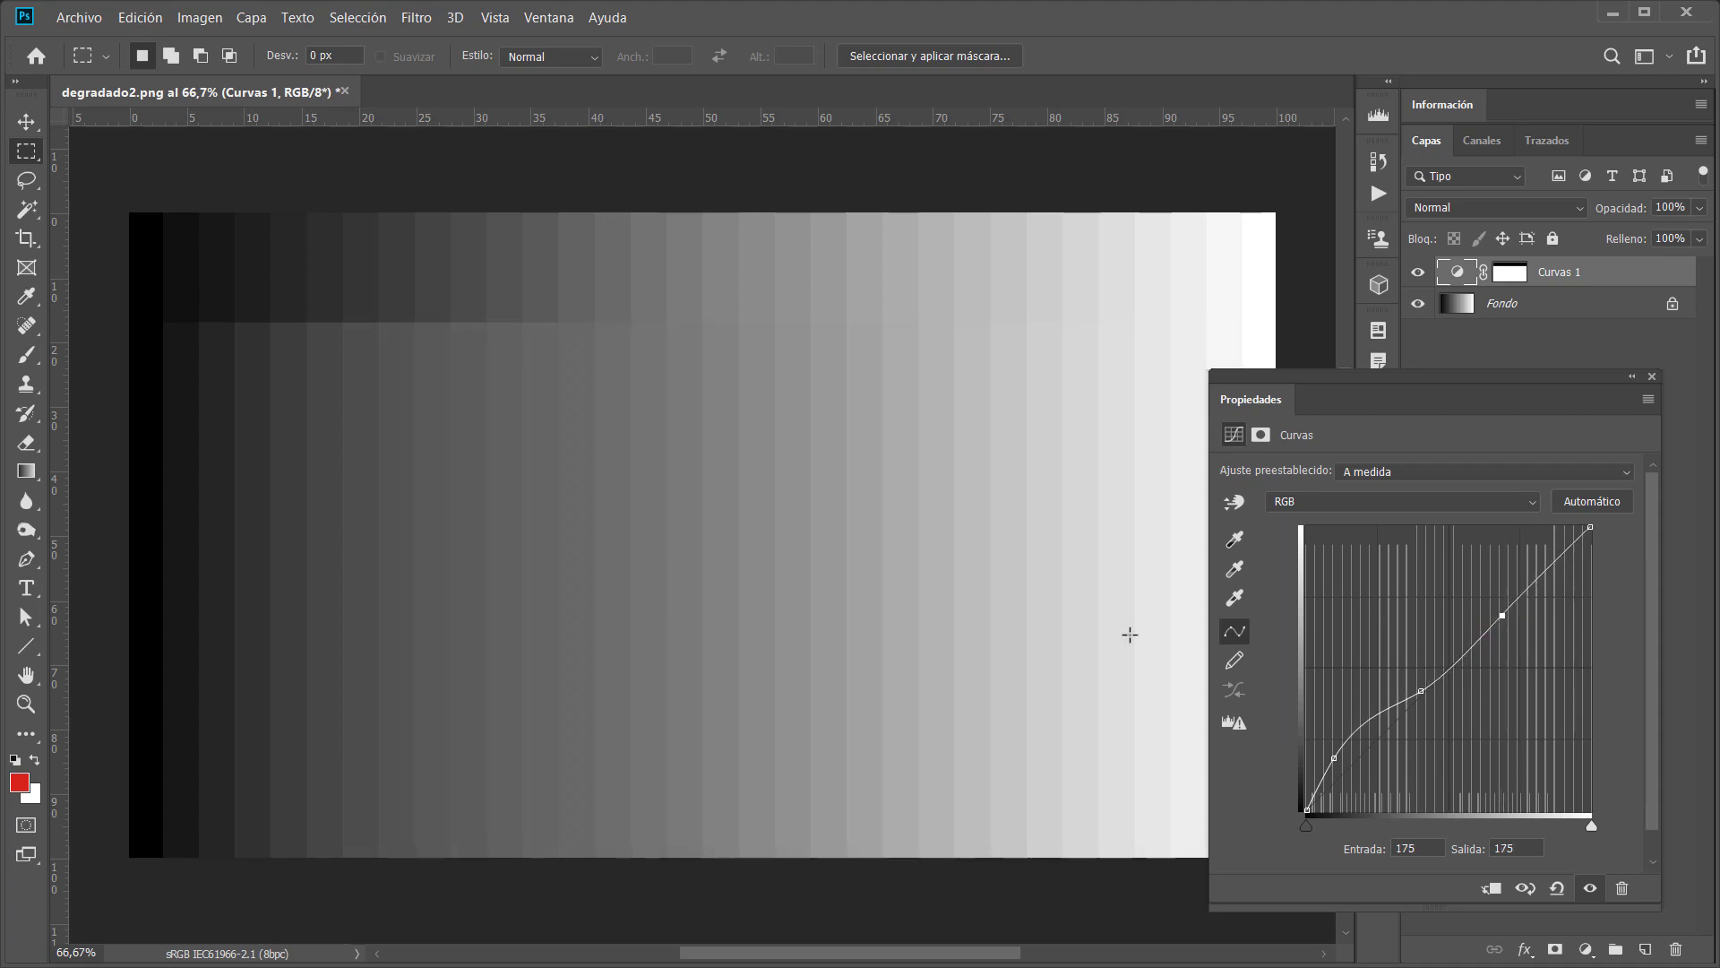
mouse_move(1281, 194)
mouse_down()
mouse_move(1194, 326)
mouse_move(630, 469)
mouse_up()
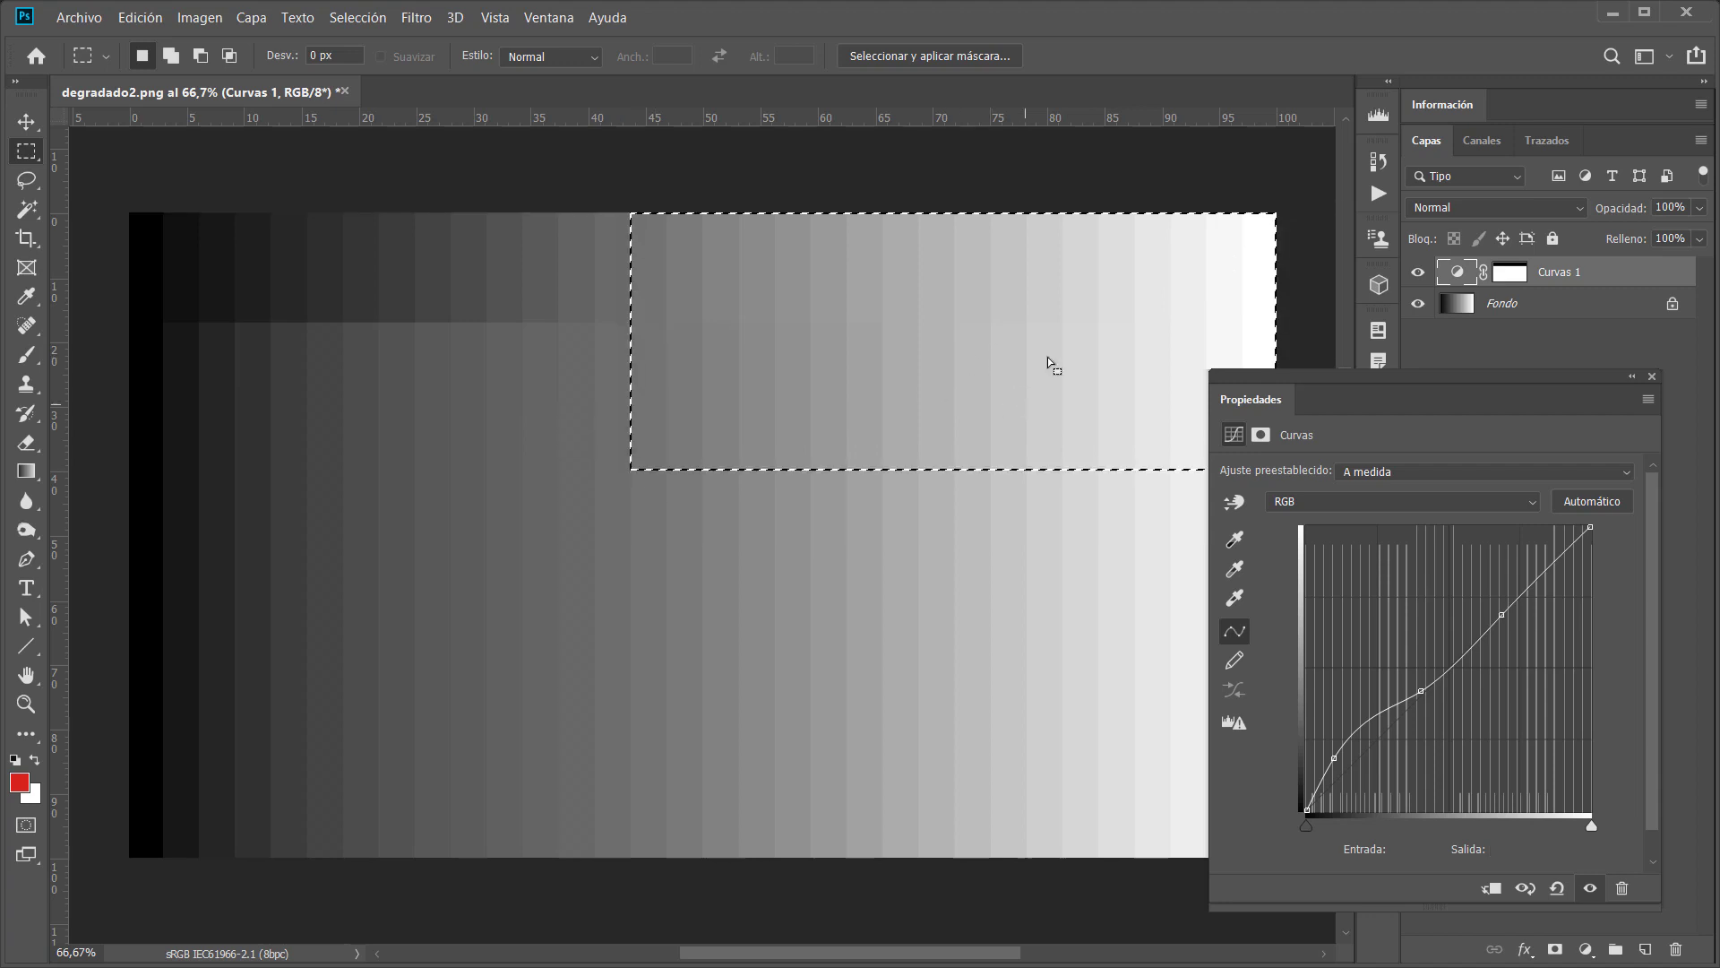
click(795, 580)
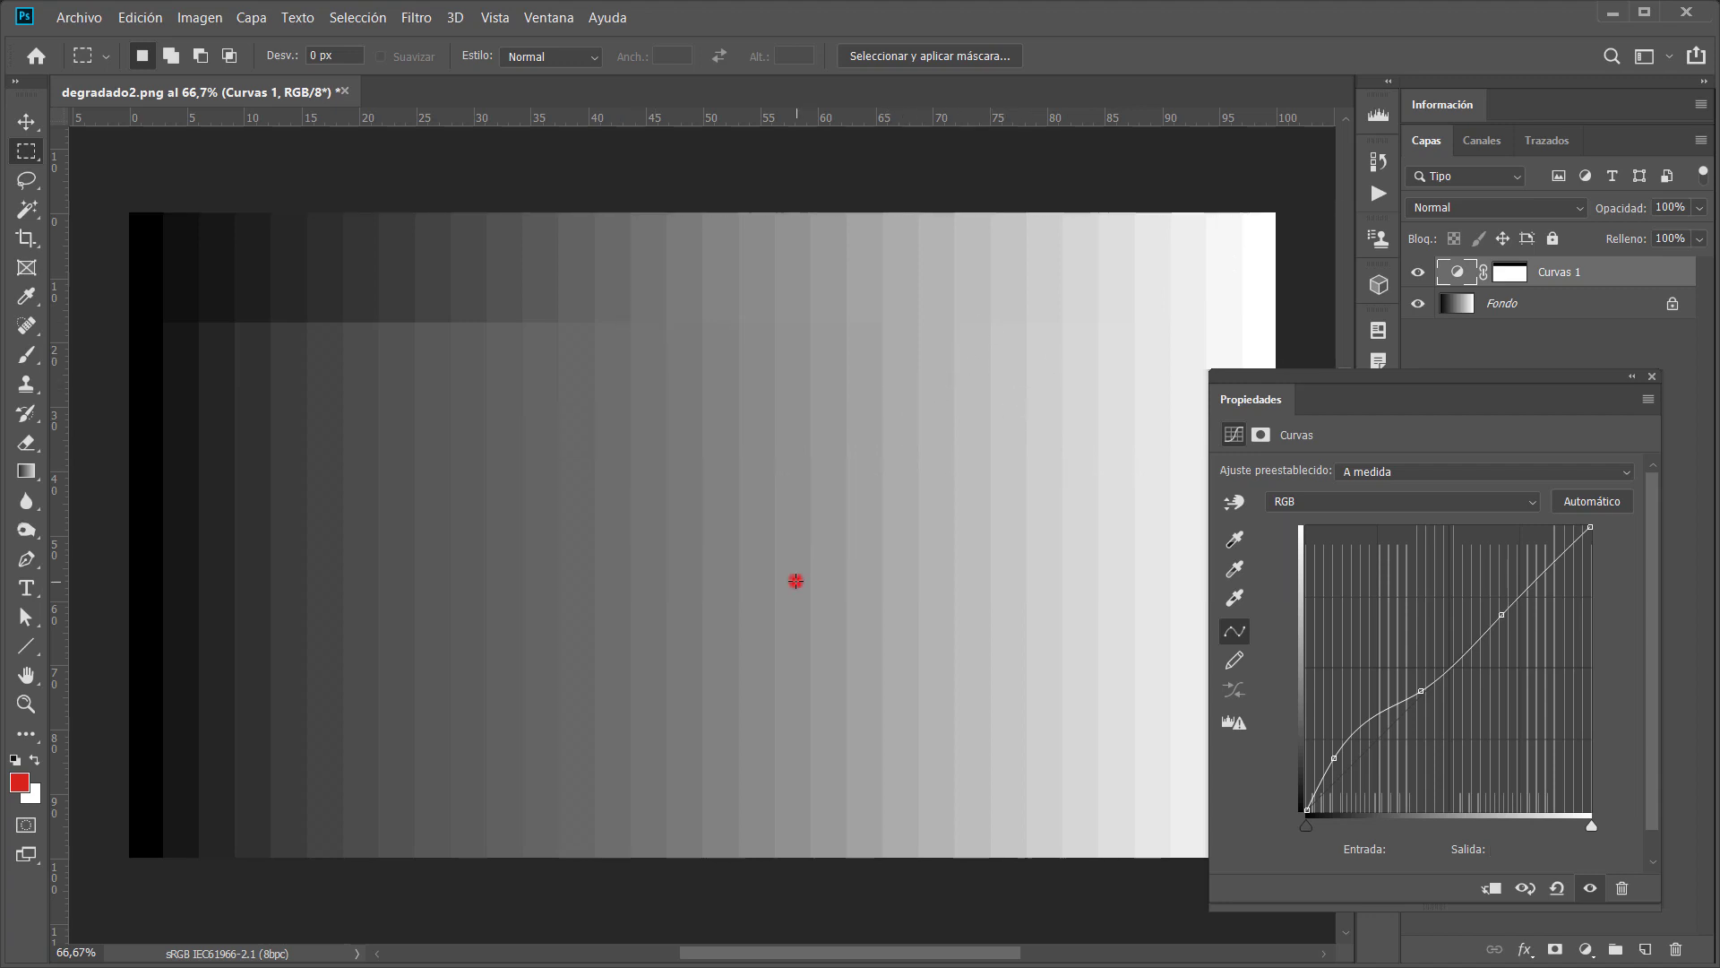
mouse_move(609, 206)
mouse_down()
mouse_move(623, 318)
mouse_move(130, 461)
mouse_up()
click(614, 571)
click(1558, 888)
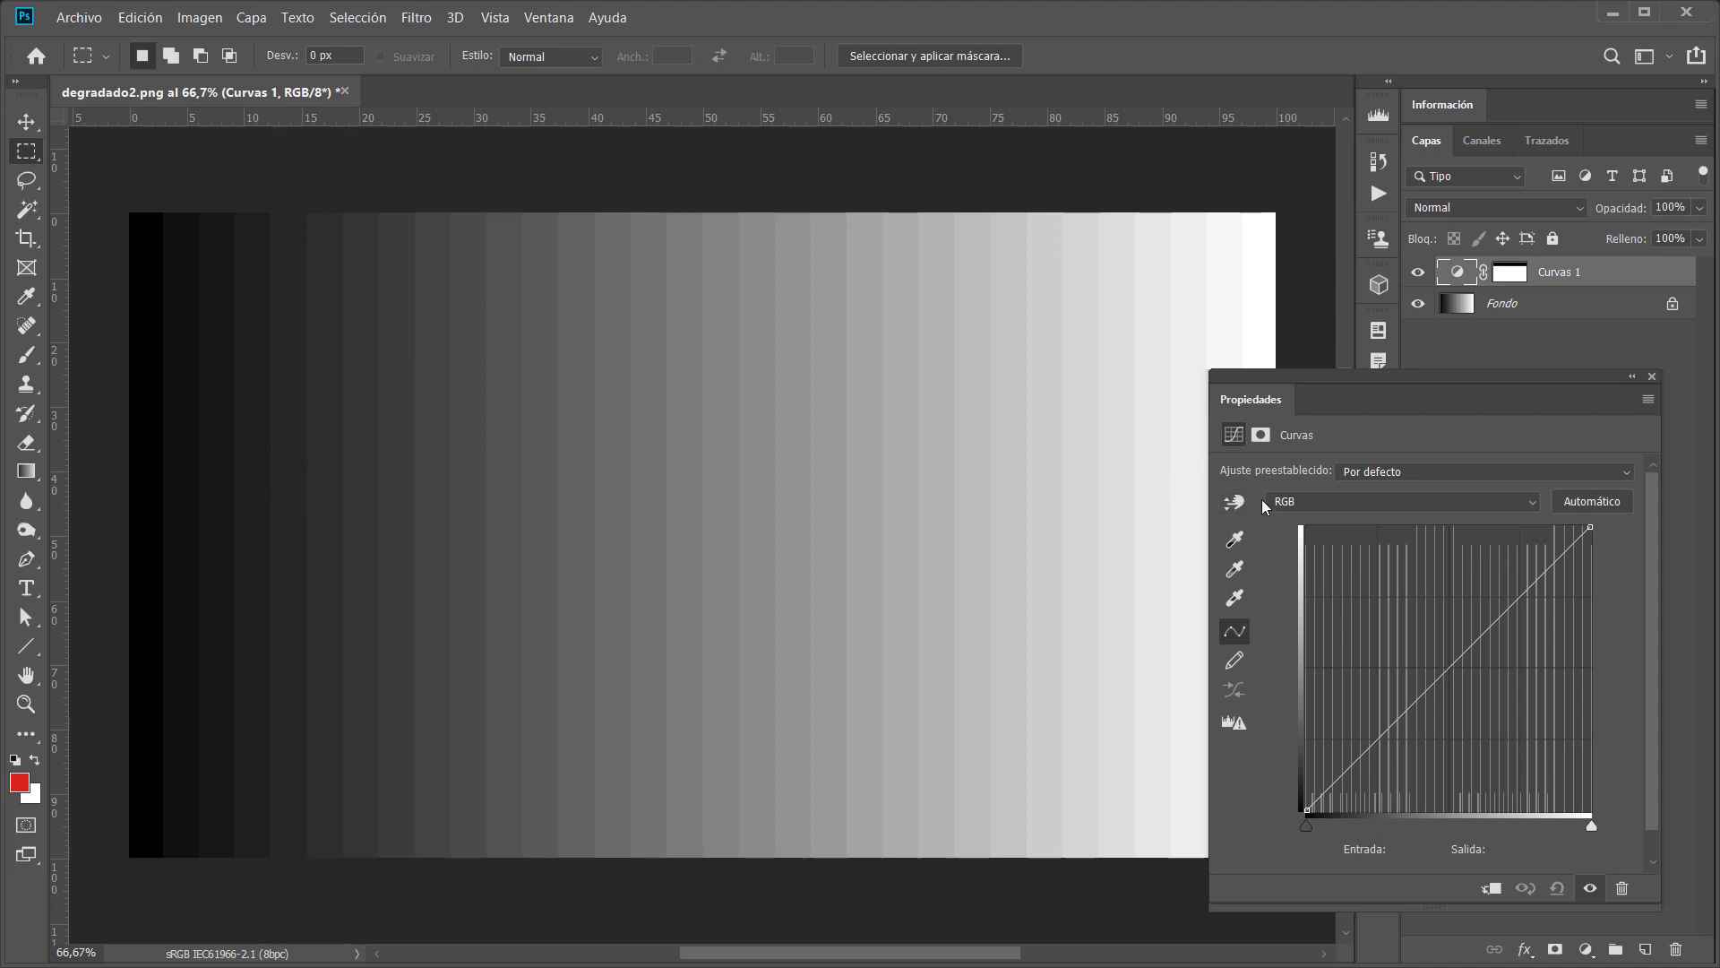
- Sample gradient bands with the targeted-adjustment hand for points 41→18, 90→107, 143→135, 198→219
click(1236, 503)
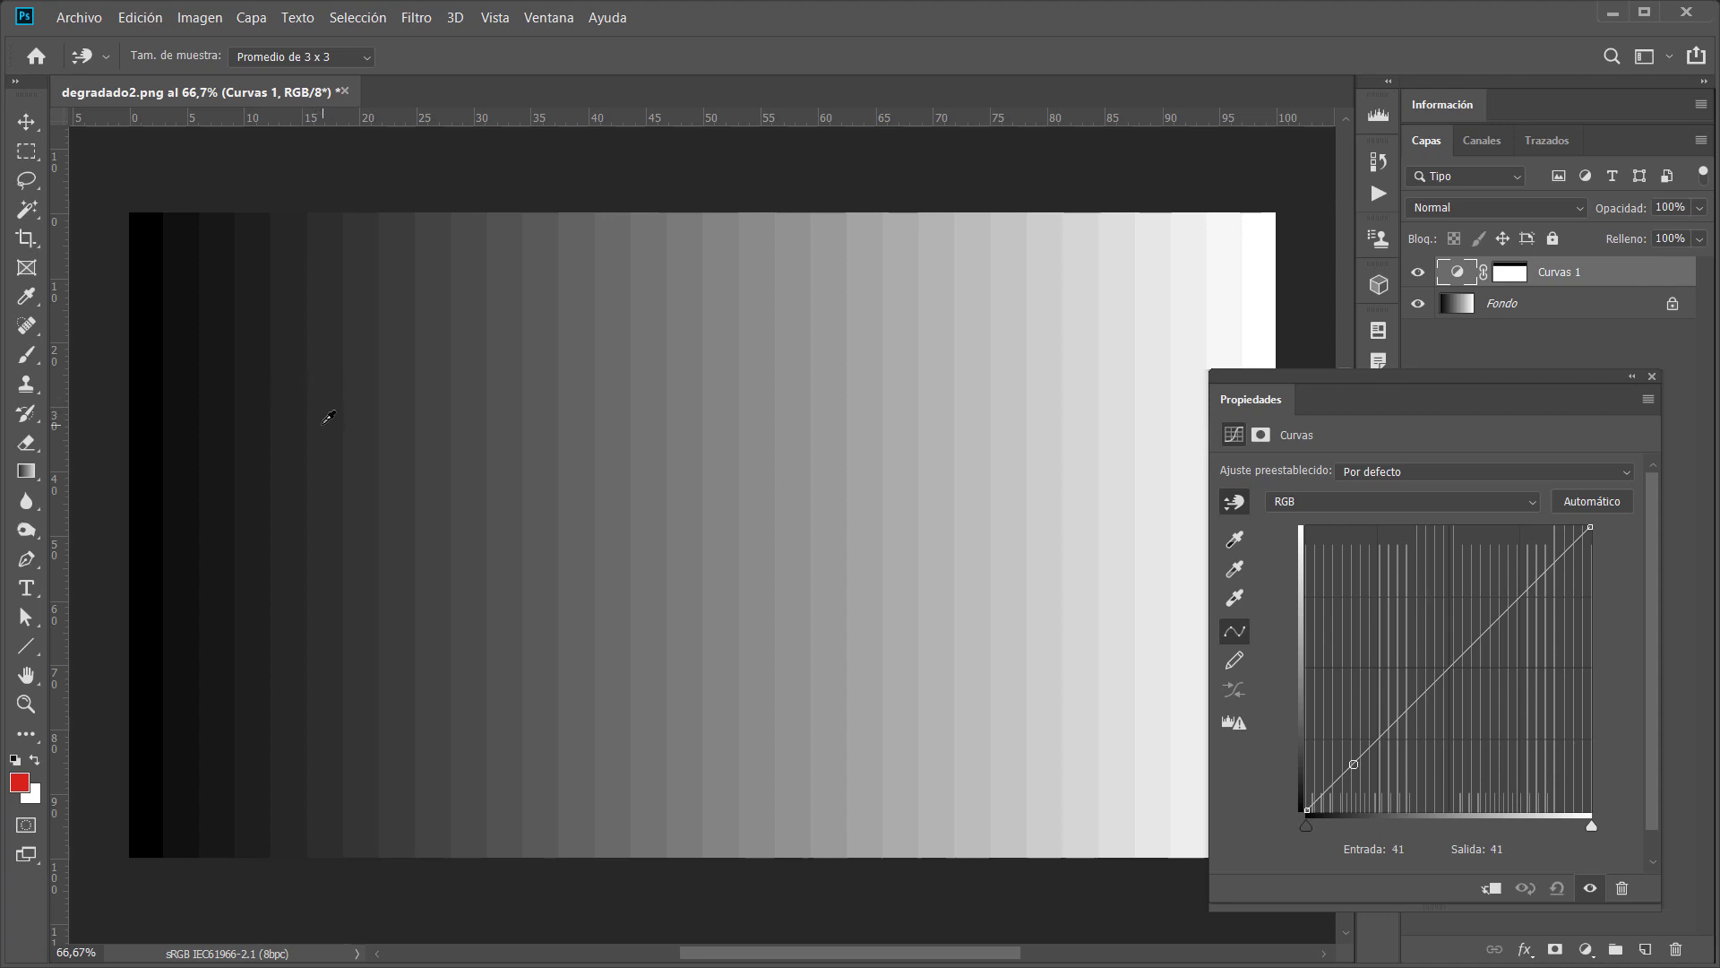
click(327, 420)
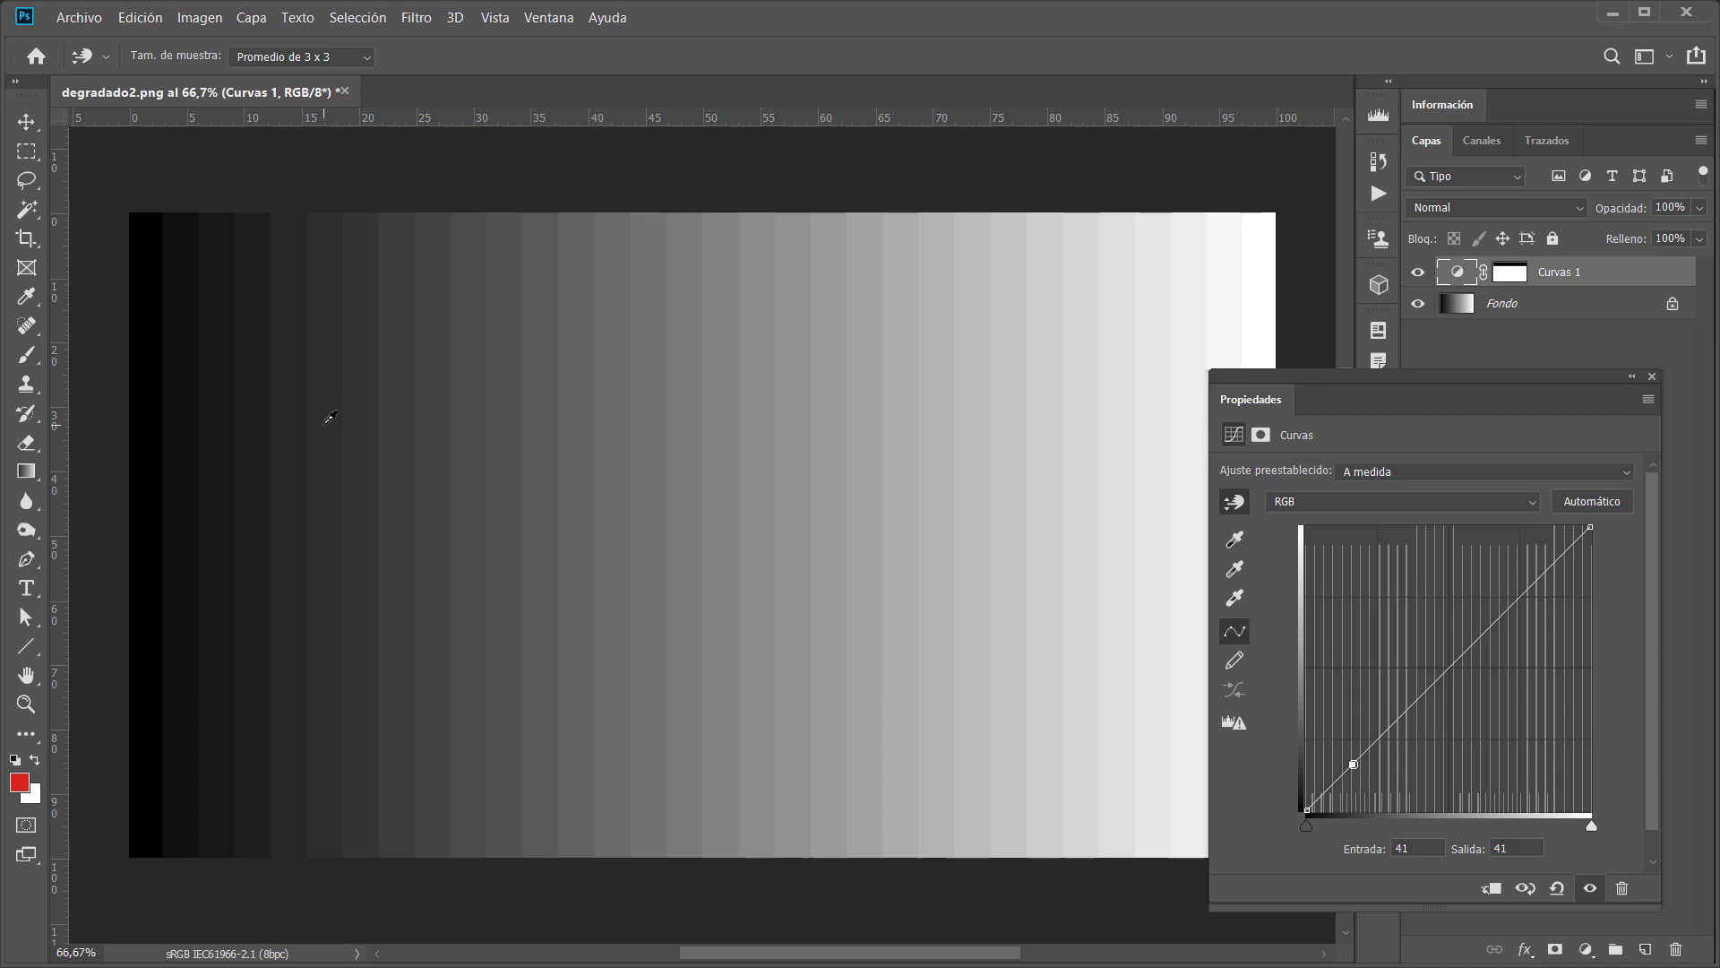
mouse_move(330, 418)
mouse_down()
mouse_move(336, 433)
mouse_move(338, 408)
mouse_up()
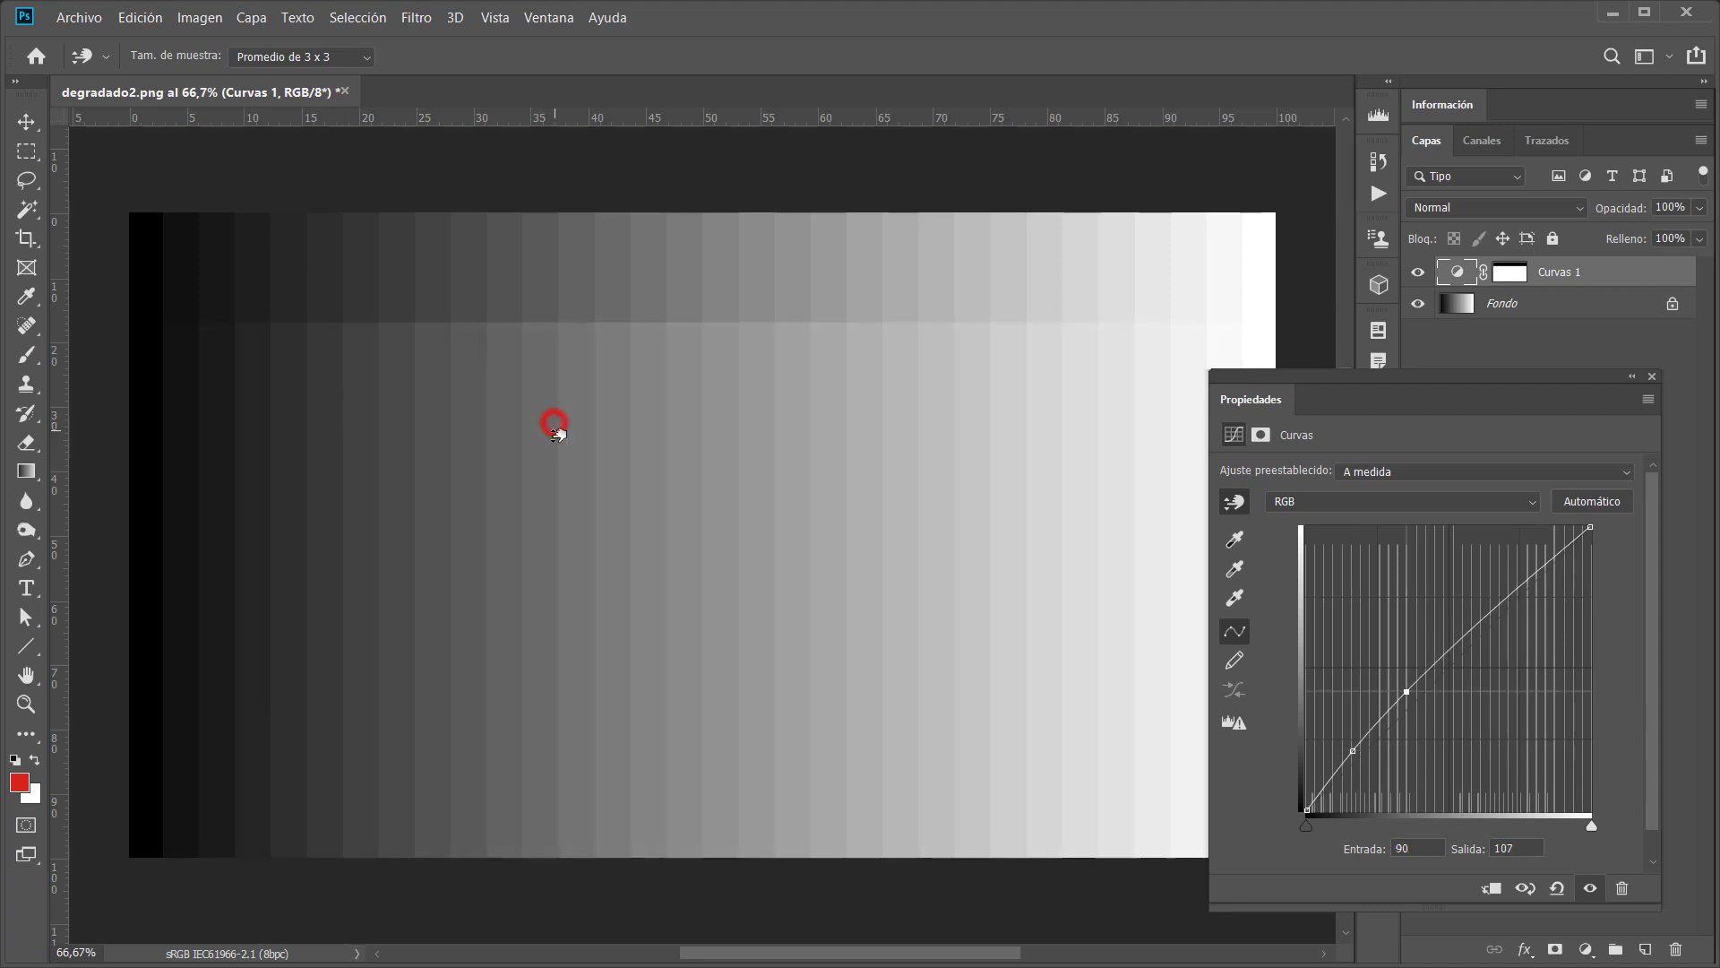
drag(556, 427, 555, 432)
drag(780, 449, 783, 454)
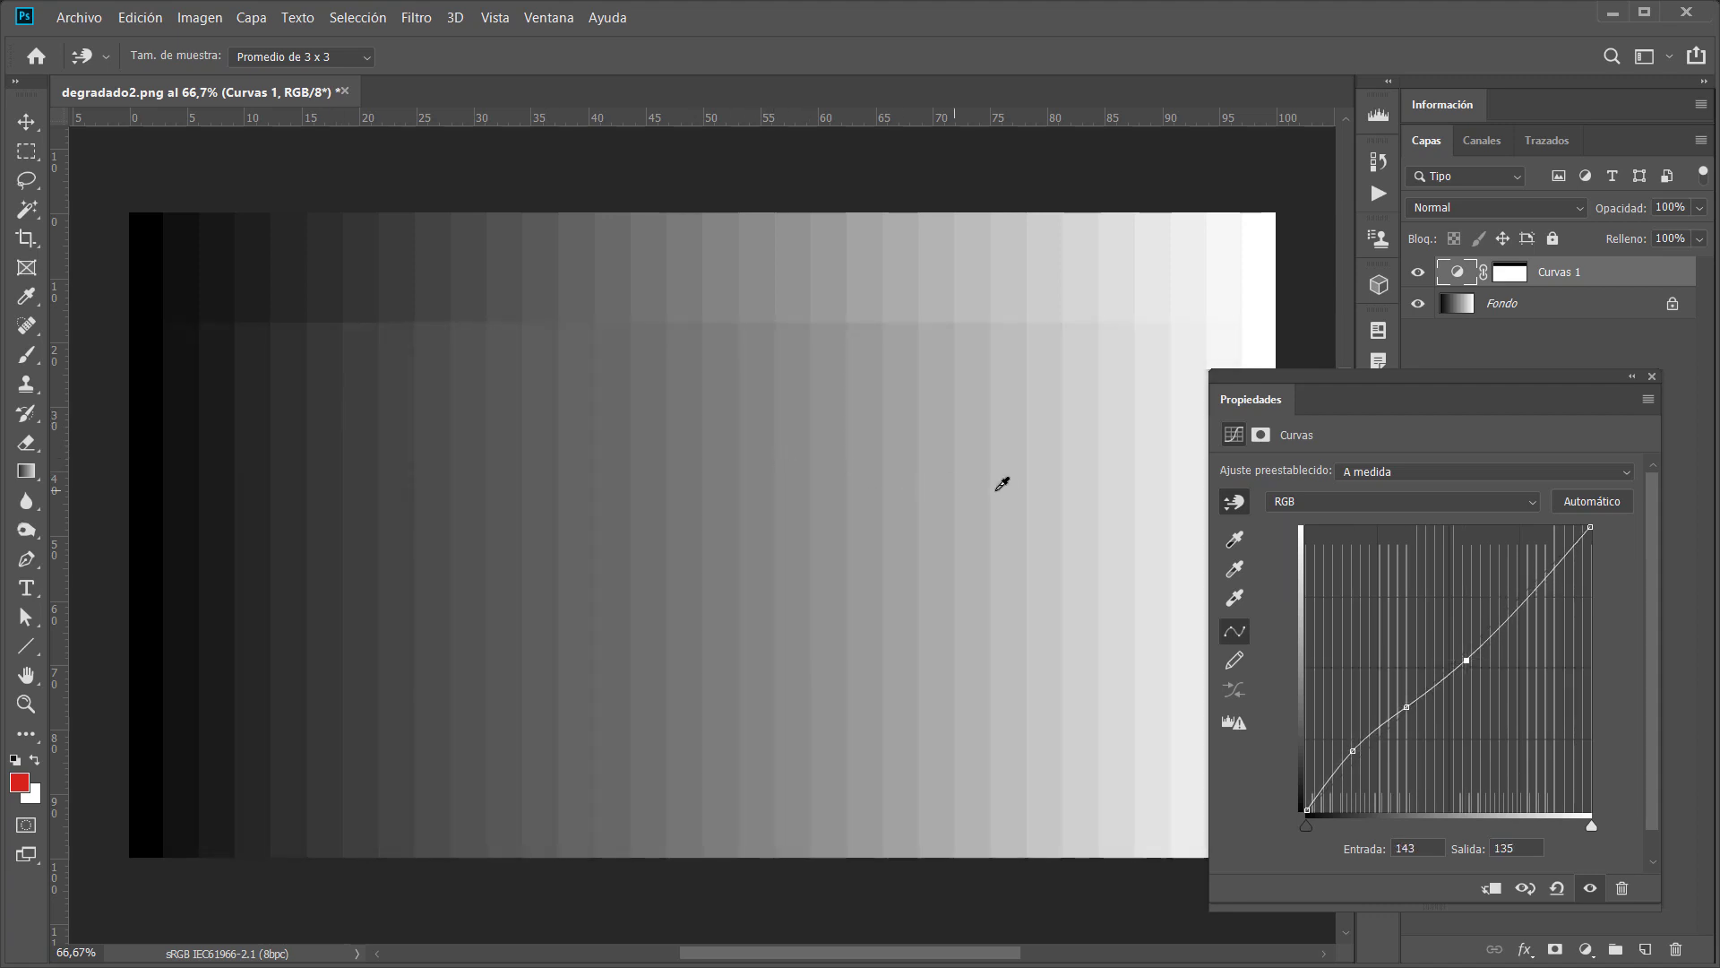
mouse_move(997, 491)
mouse_down()
mouse_move(1005, 538)
mouse_move(960, 472)
mouse_up()
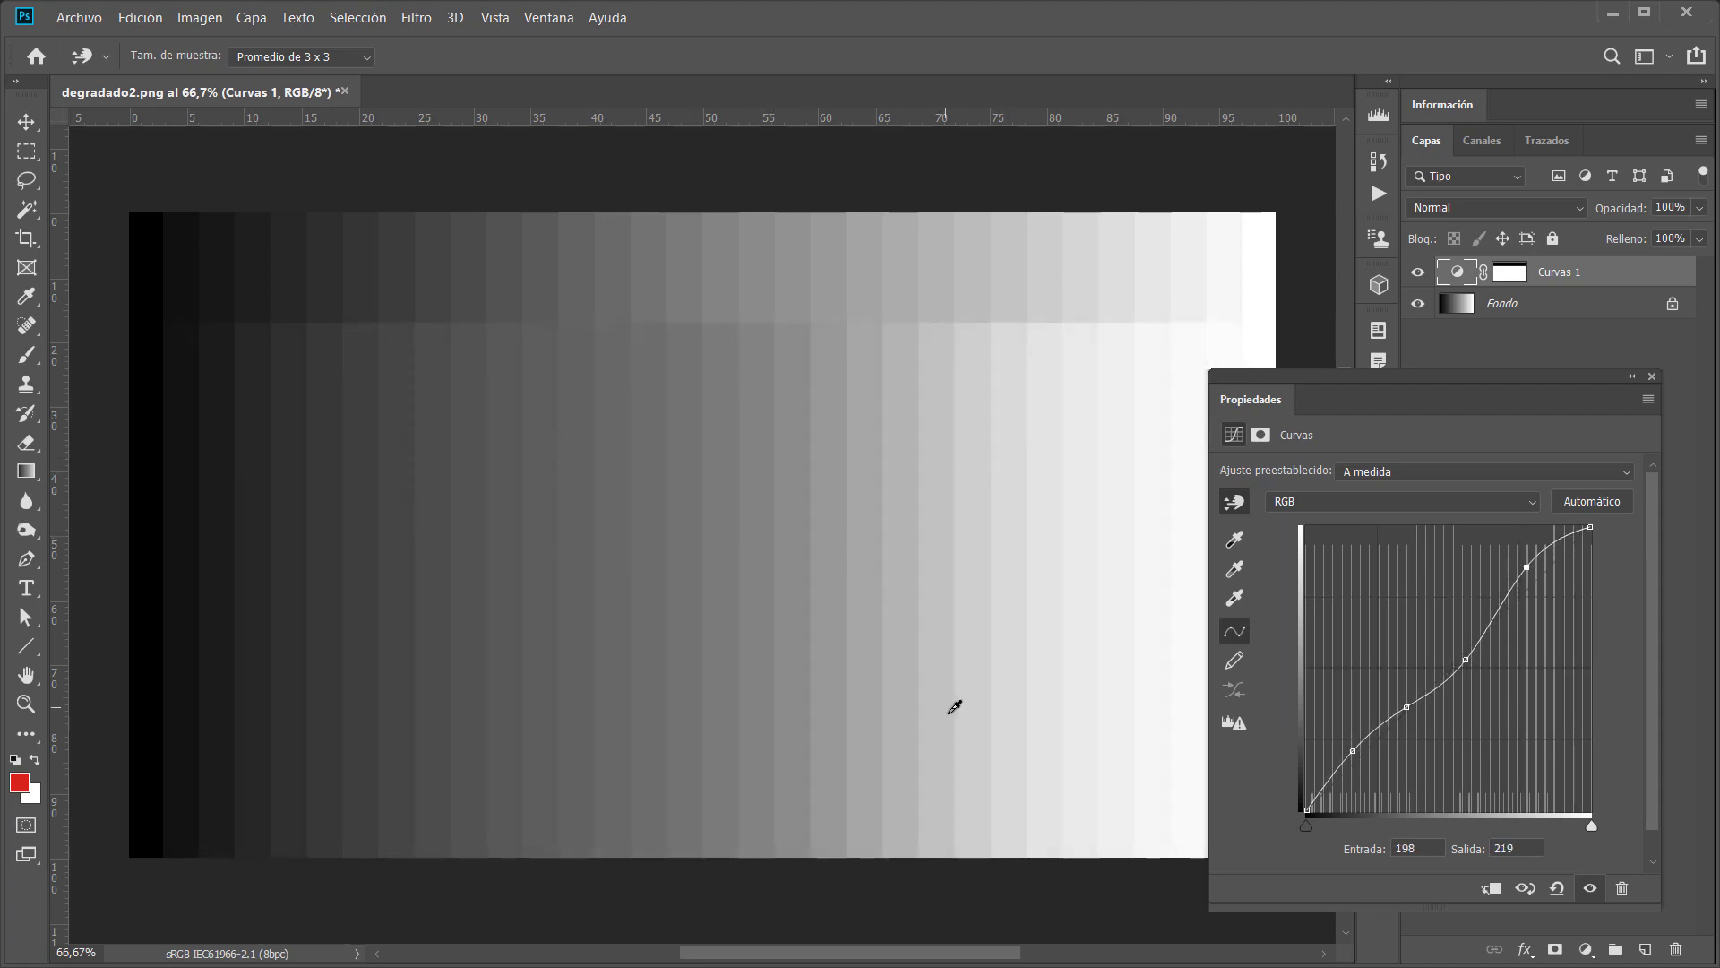
click(1236, 504)
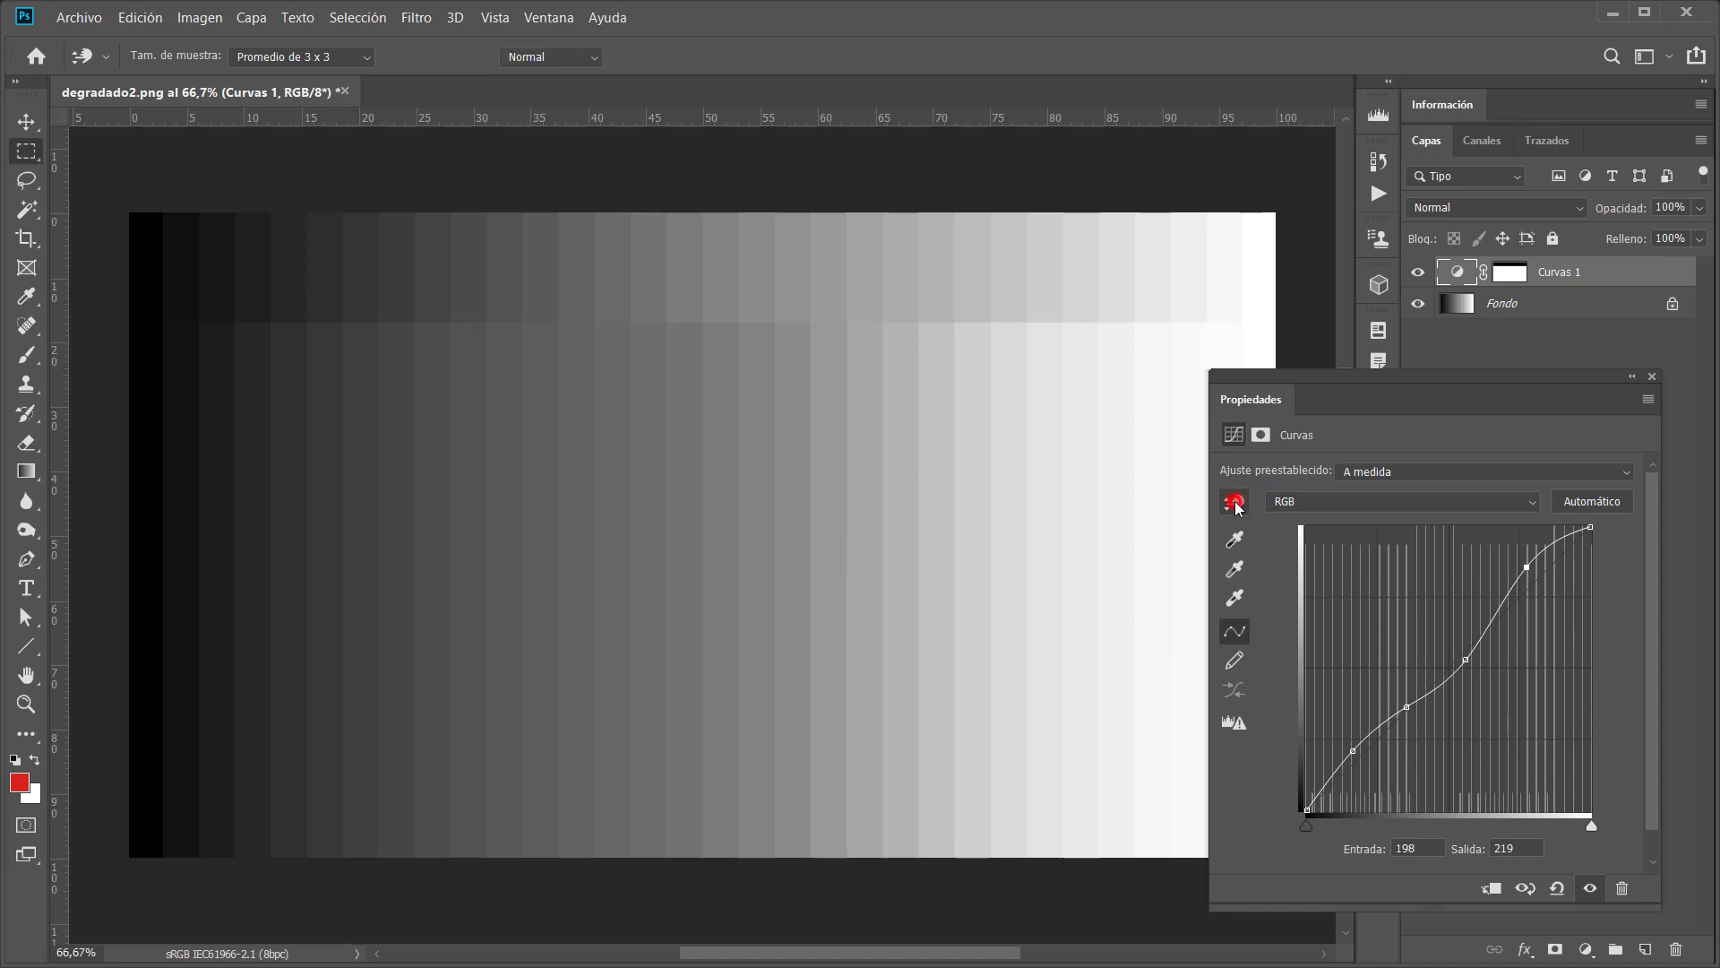
- Reset the Curvas 1 curve back to the straight default diagonal
click(1558, 889)
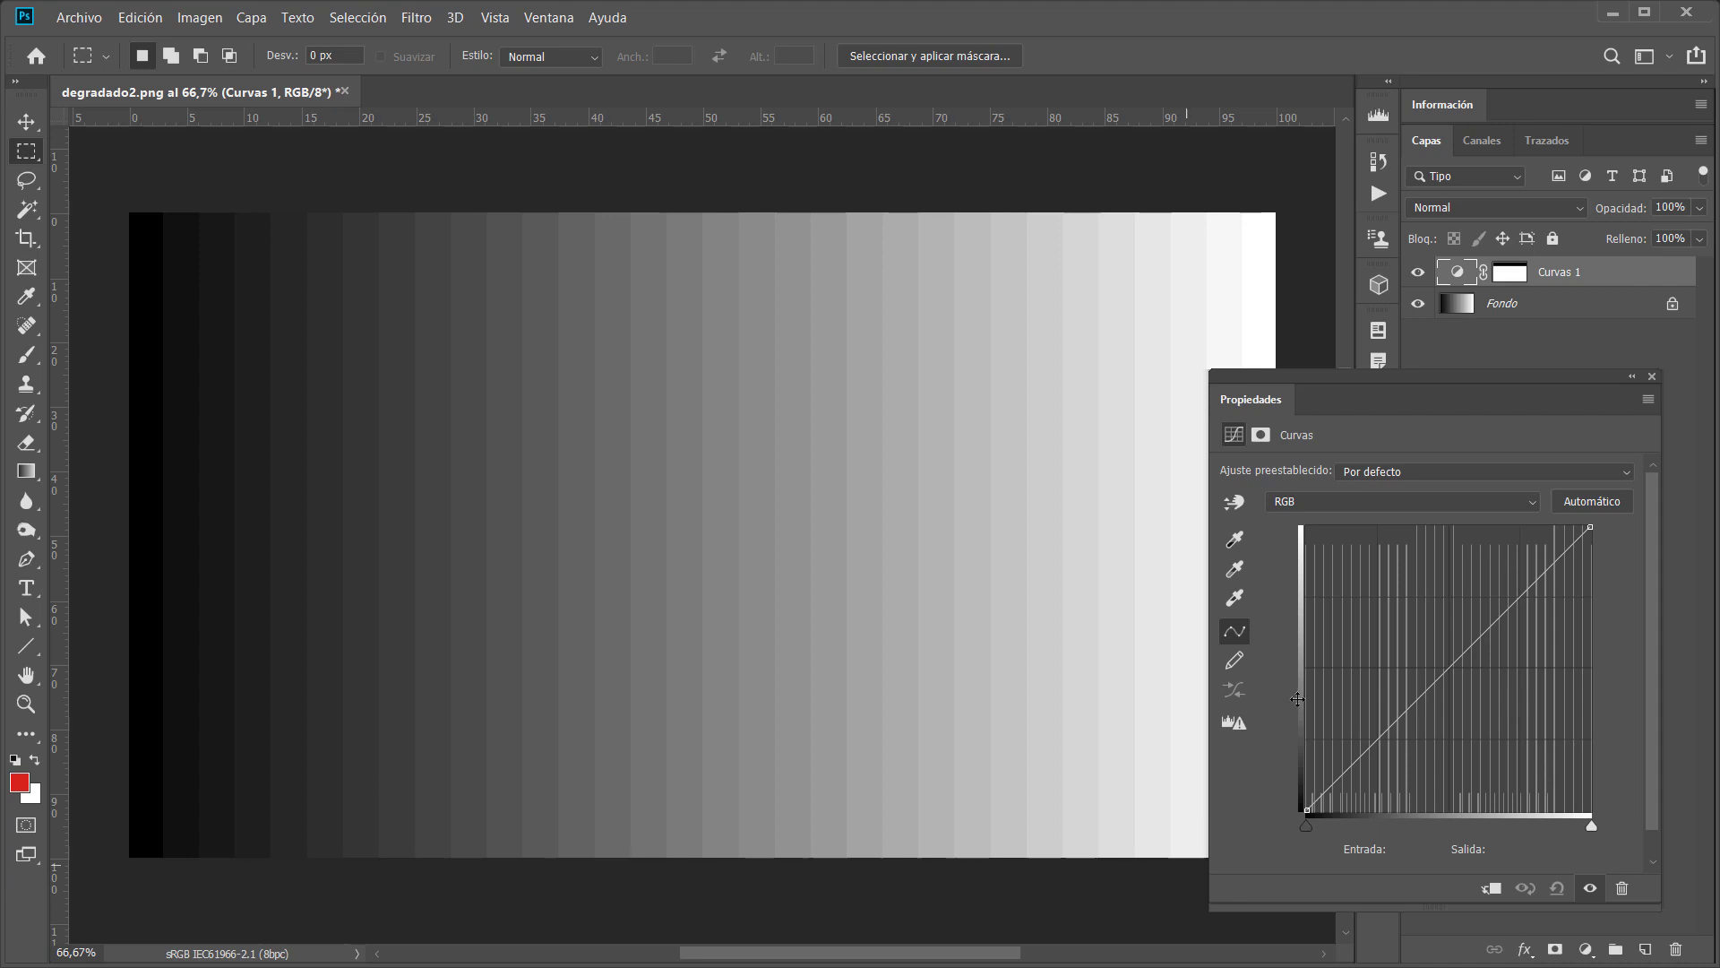
- Hide Curvas 1, collapse its properties panel and select the Fondo layer
click(1416, 274)
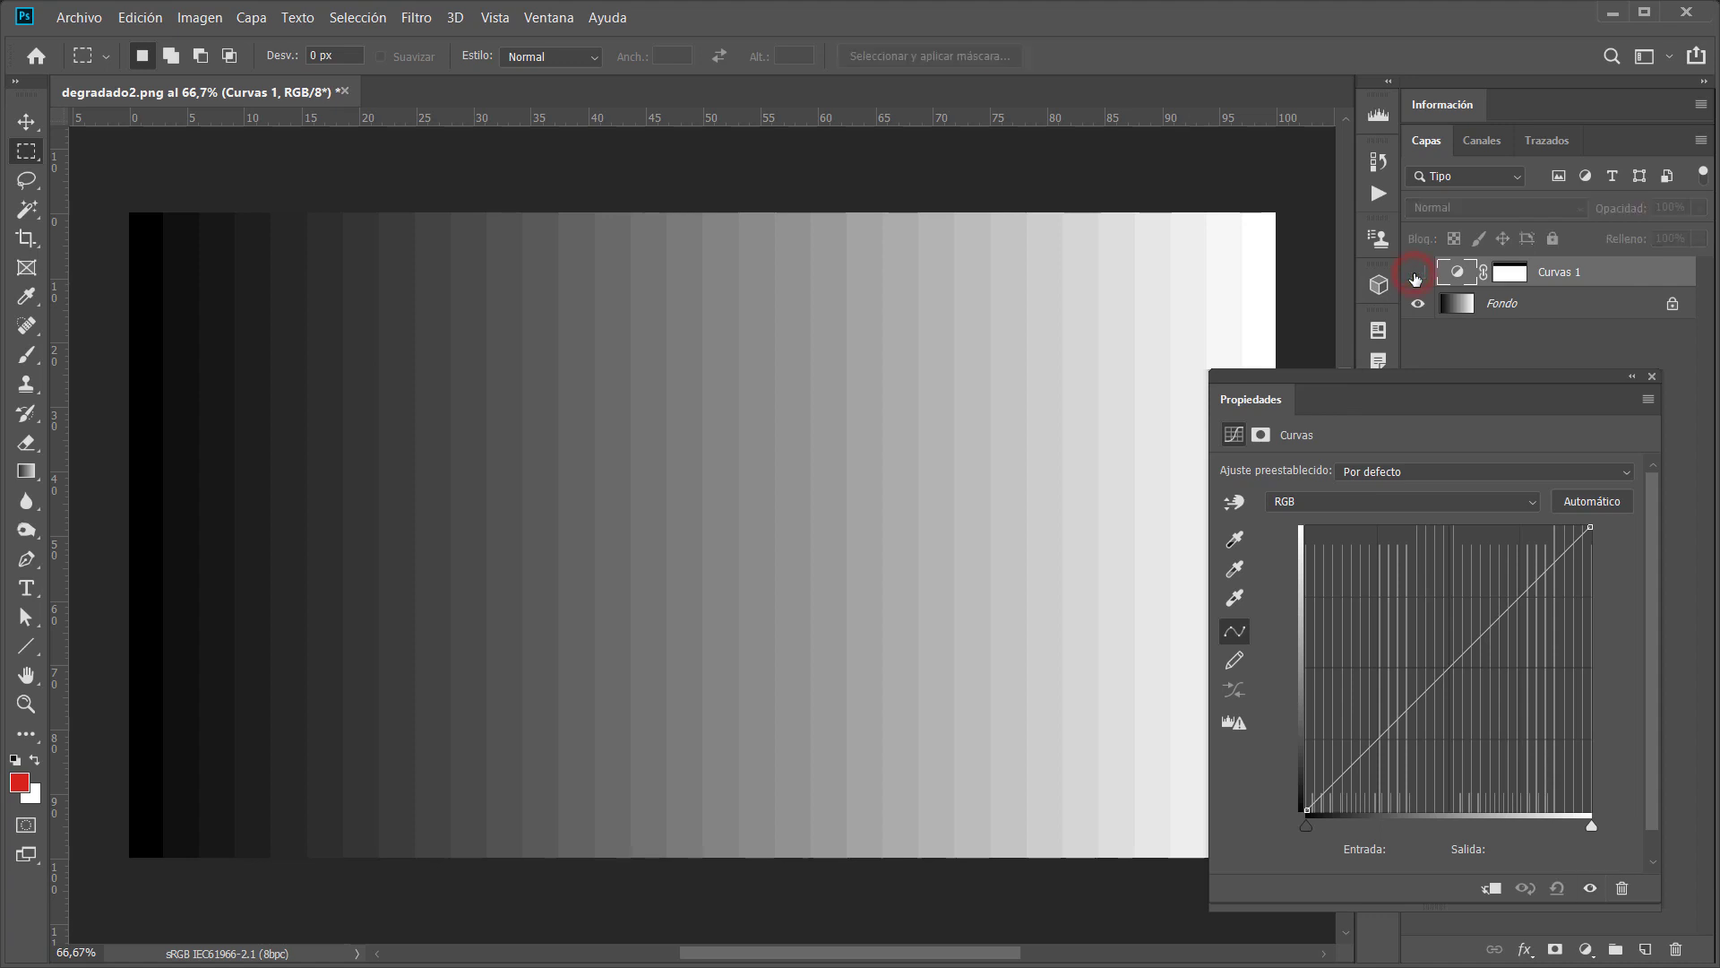
click(1633, 377)
click(1517, 309)
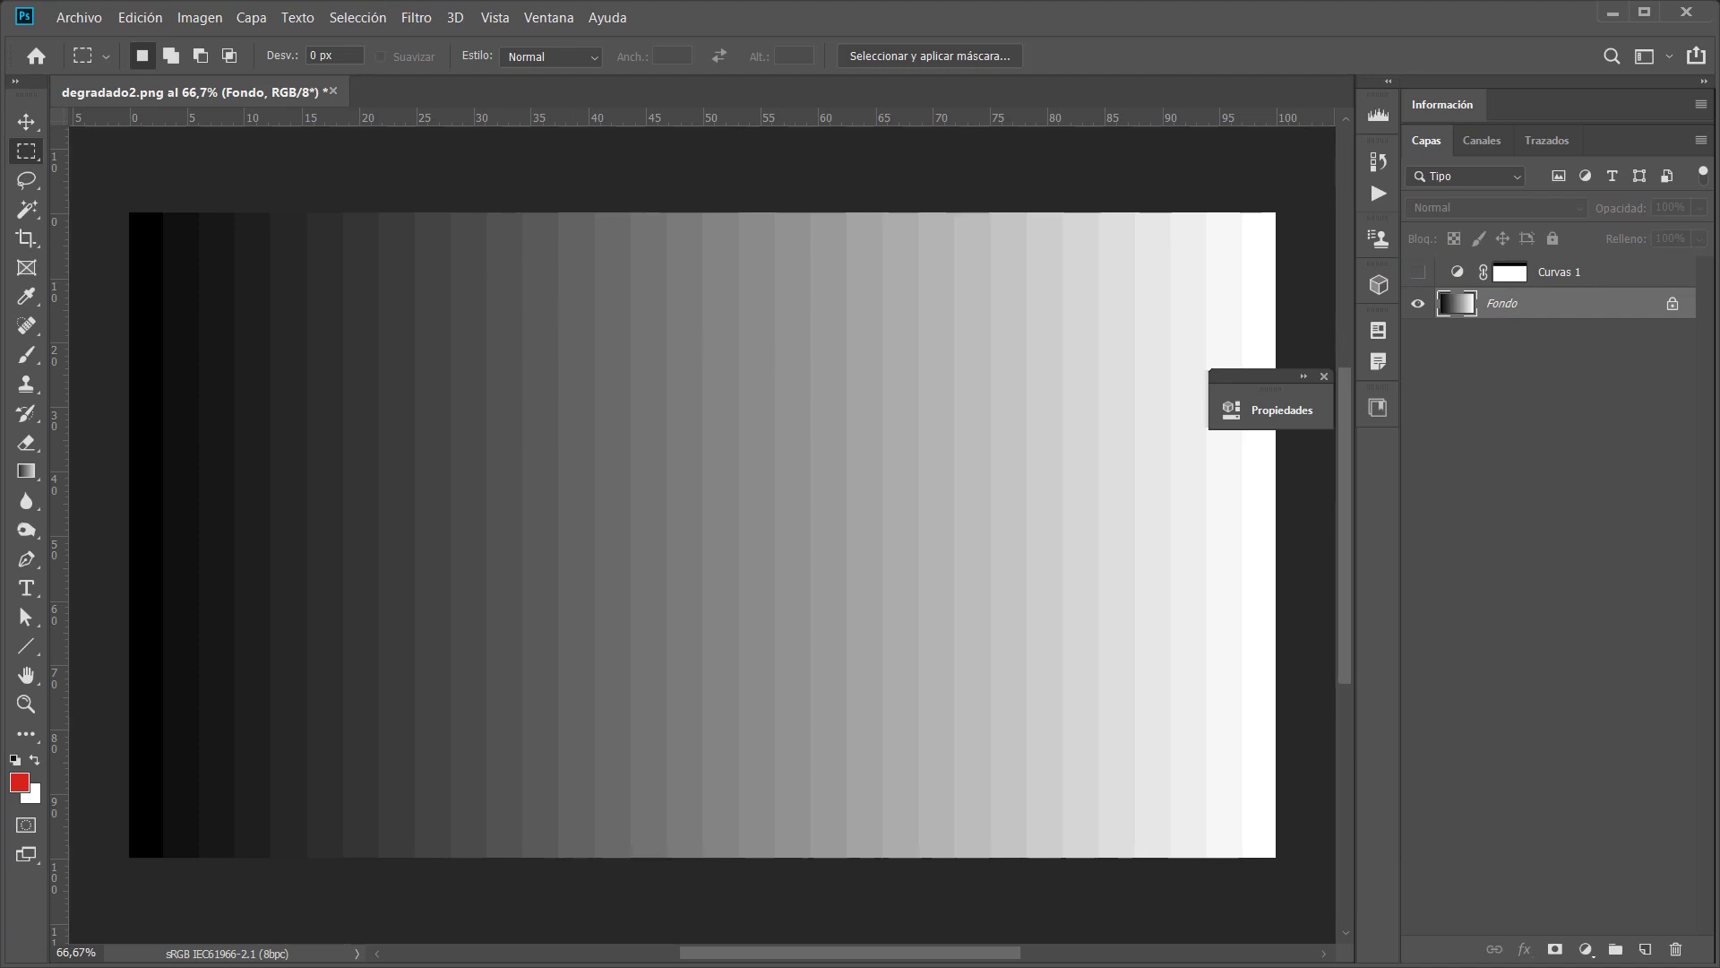
- Trial Brillo/contraste with contrast up to 96, cancel it, and show Imagen > Ajustes
click(200, 18)
mouse_move(311, 69)
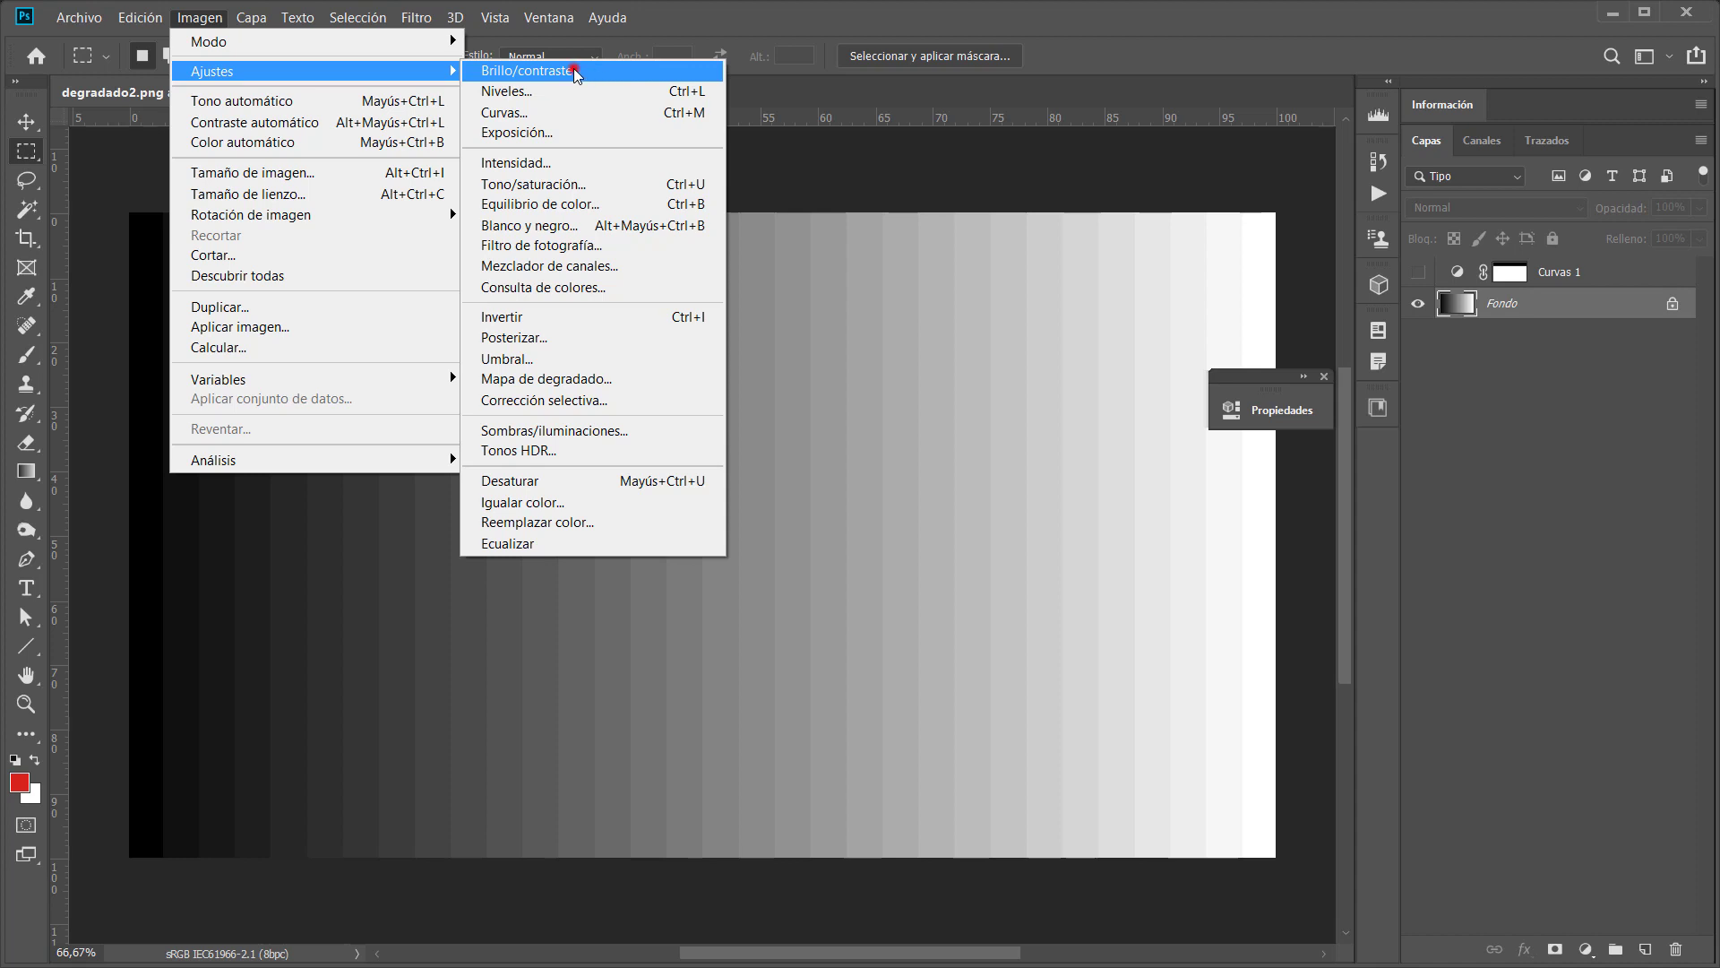
click(601, 72)
drag(844, 508, 855, 507)
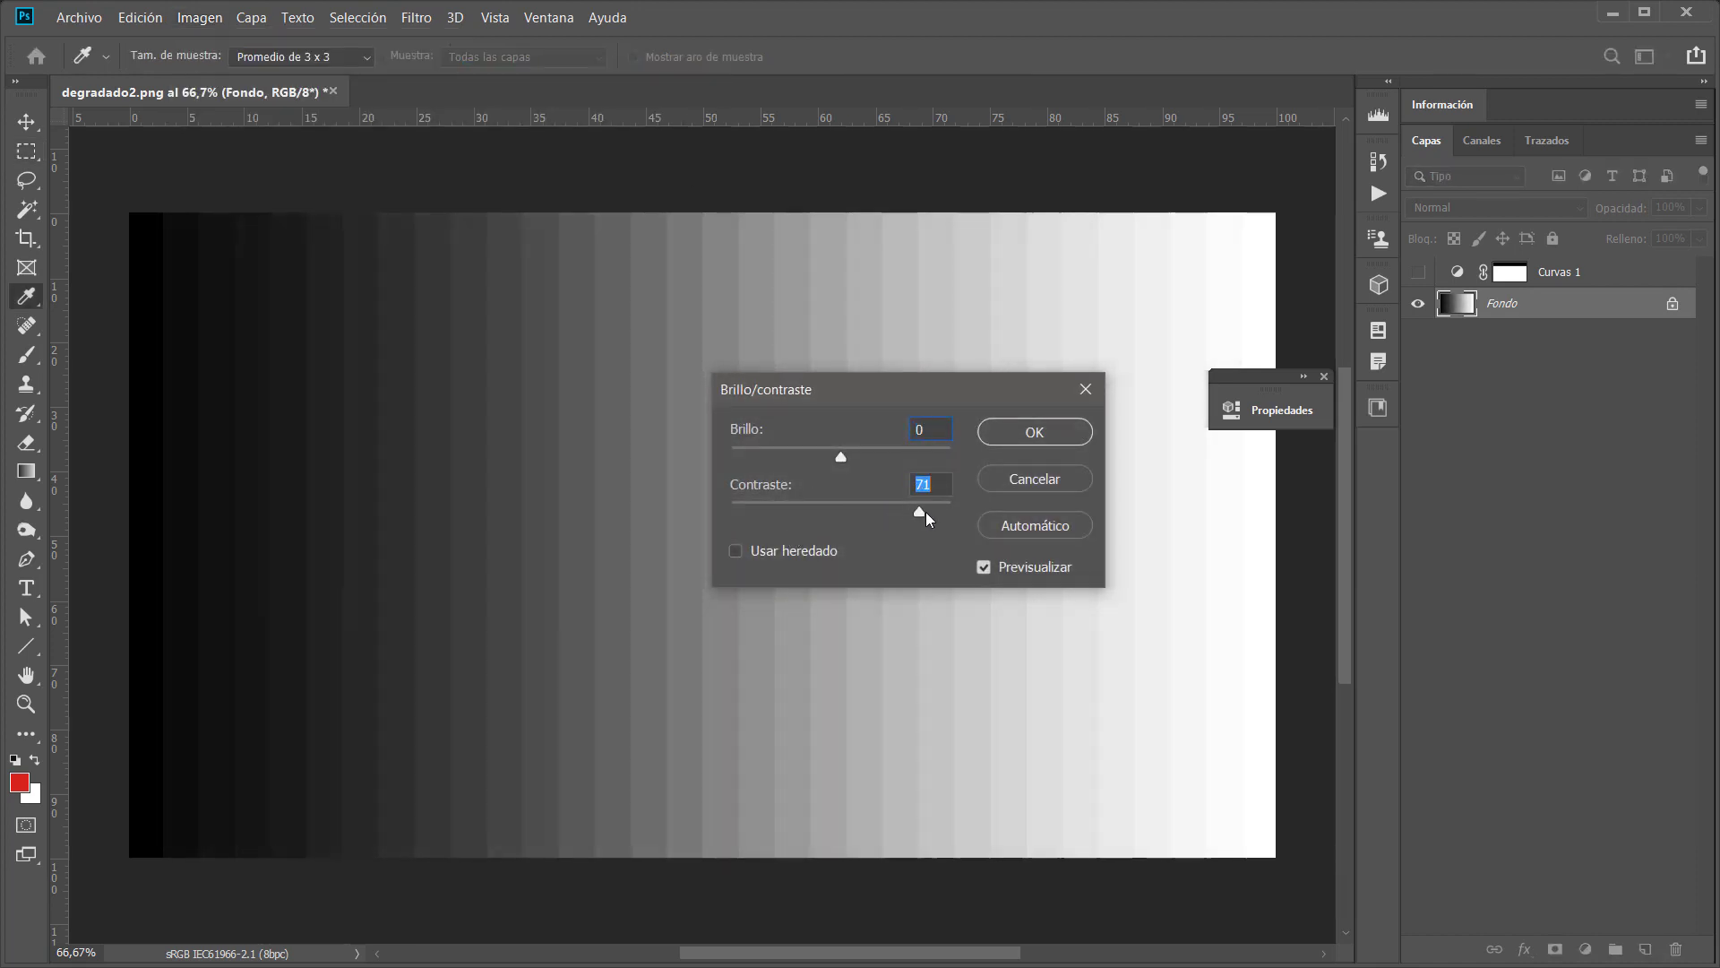
drag(856, 509, 940, 509)
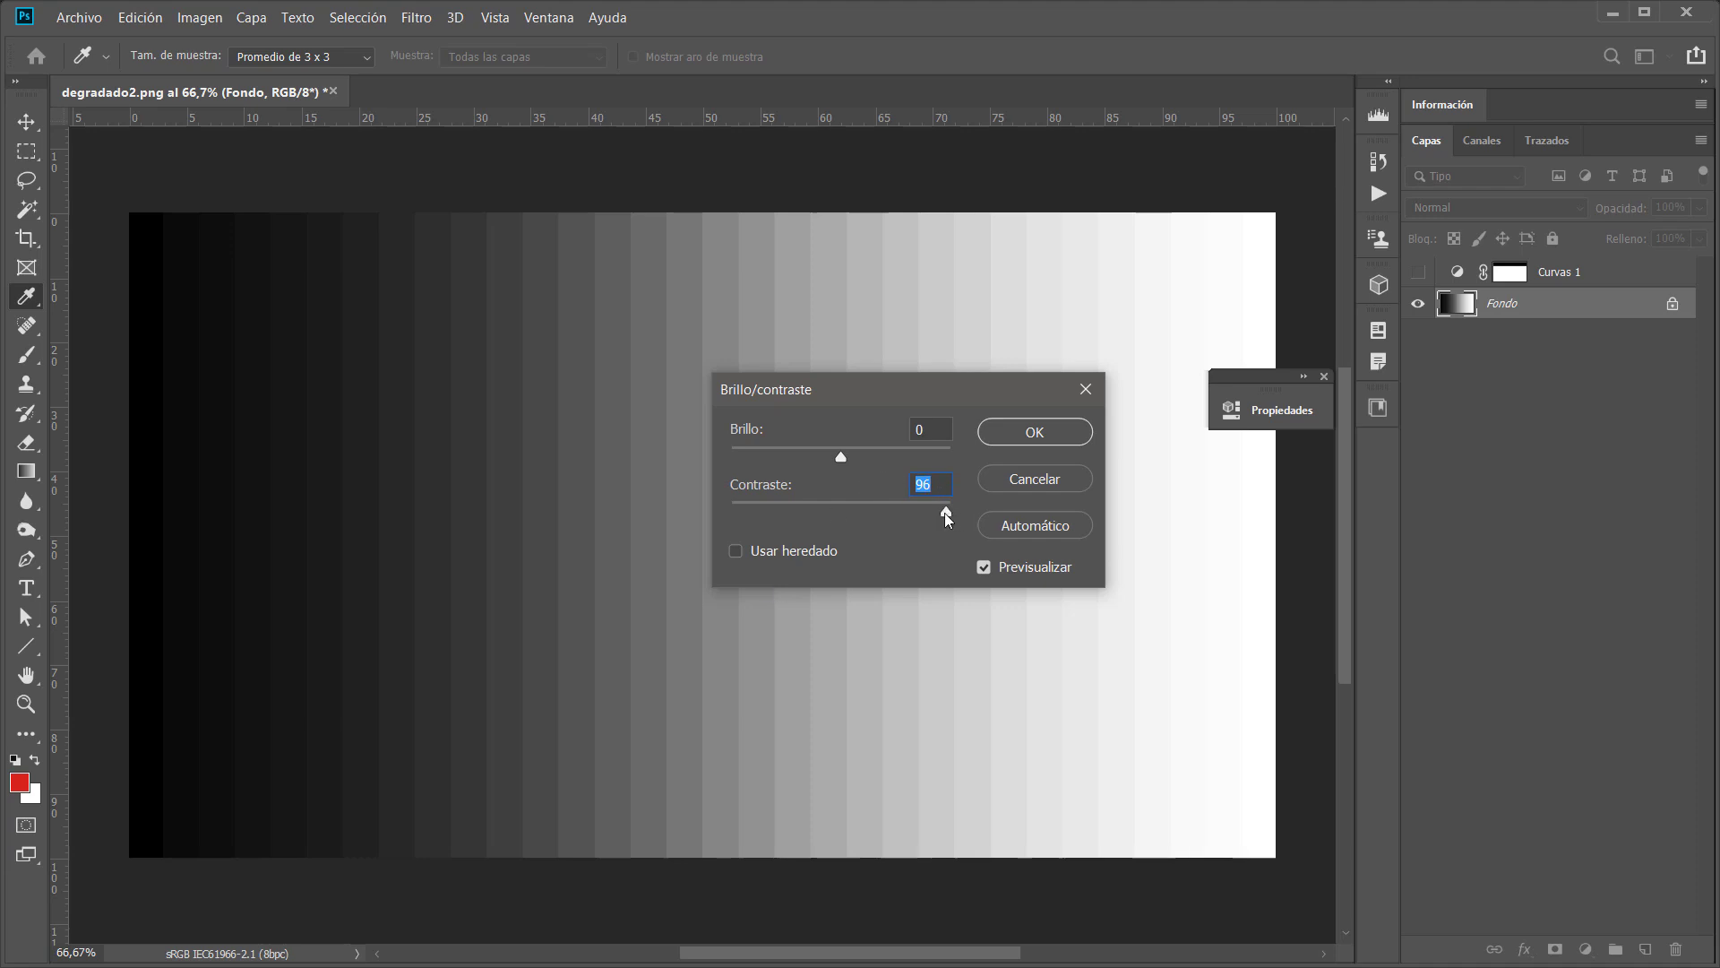
mouse_move(946, 518)
mouse_down()
mouse_move(880, 506)
mouse_move(942, 504)
mouse_up()
click(1027, 479)
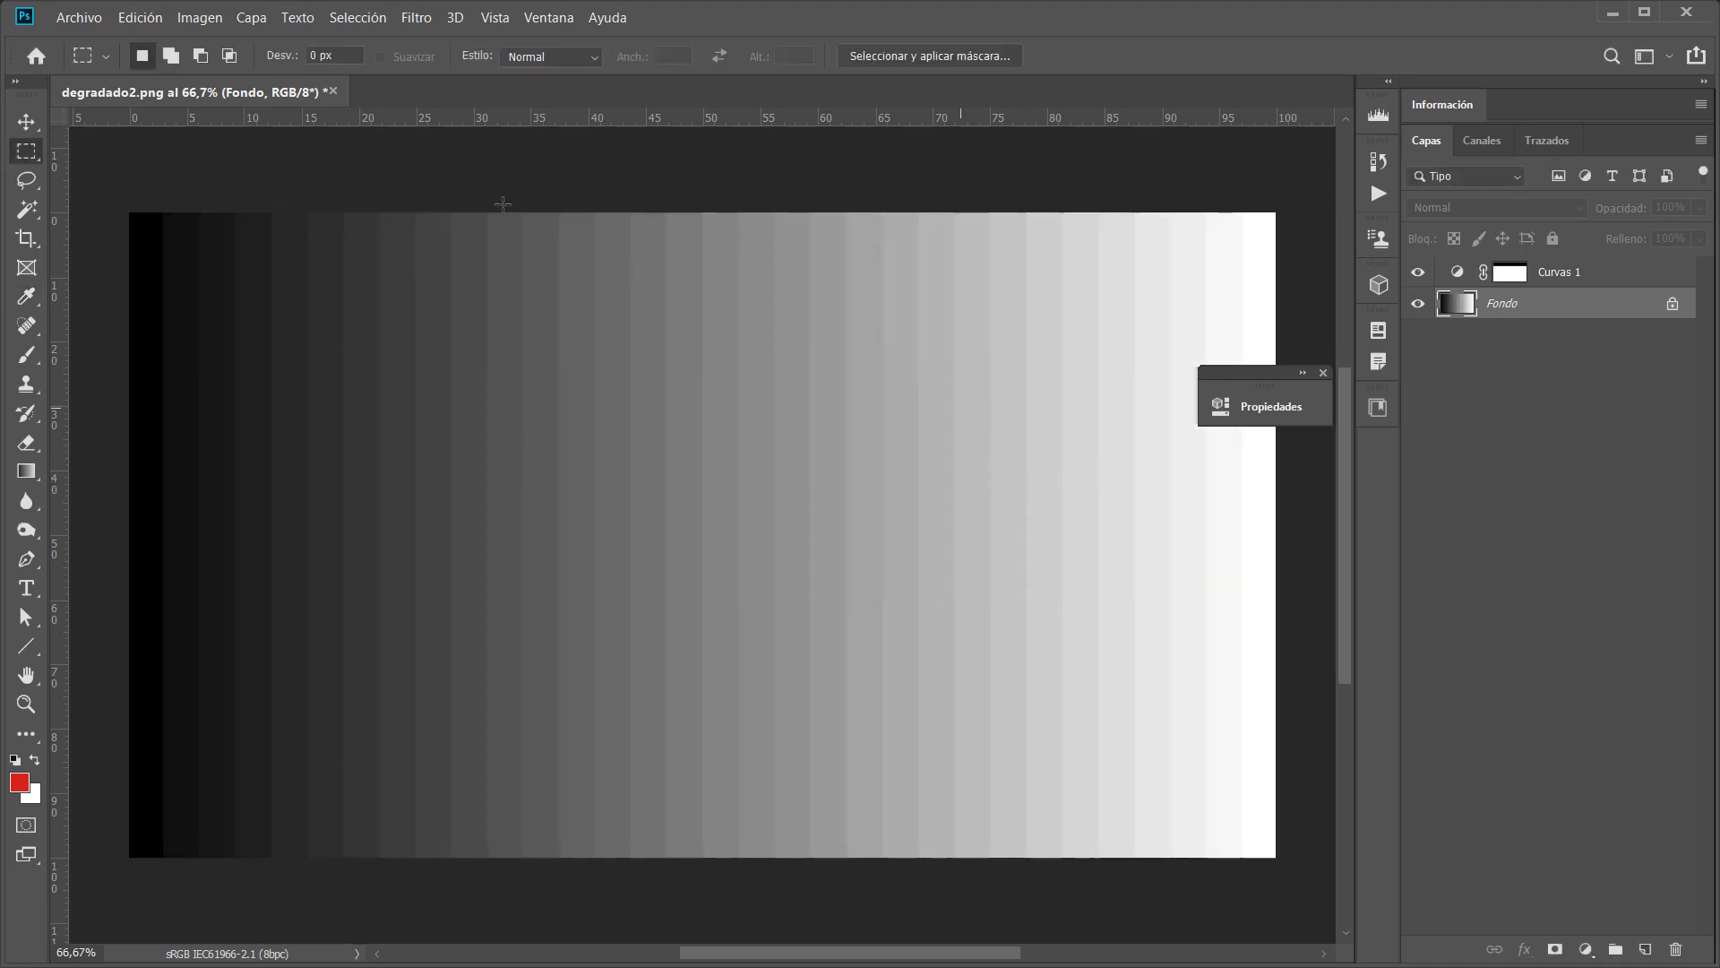
click(214, 20)
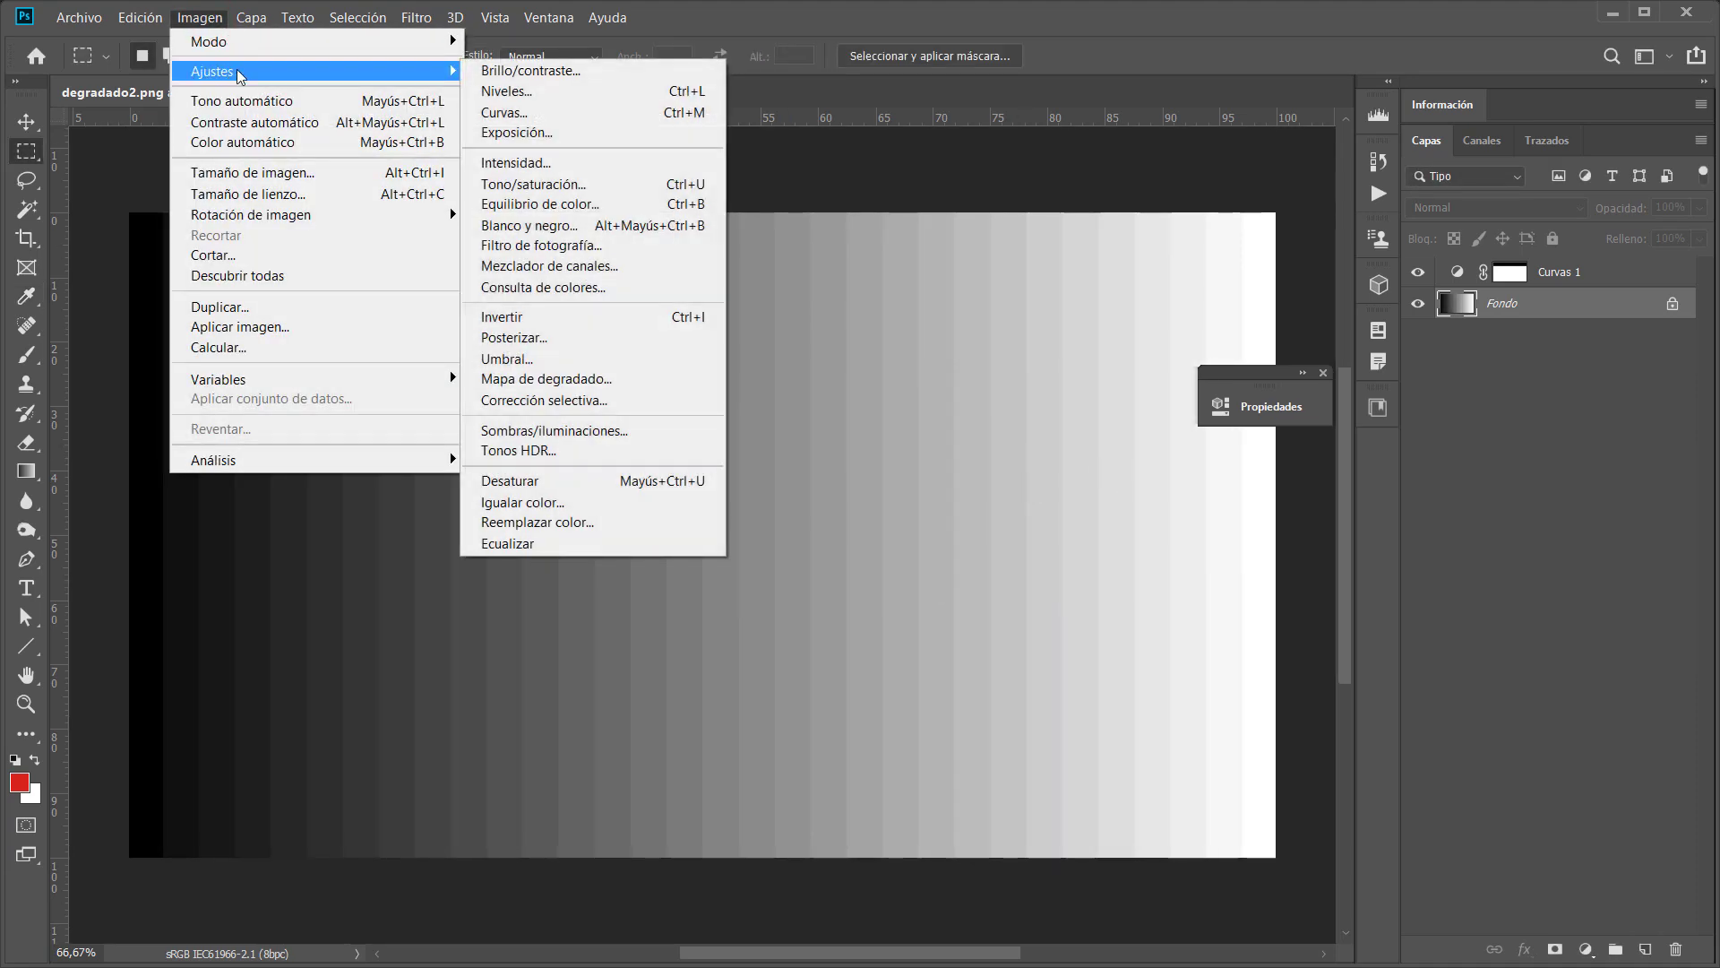
mouse_move(212, 70)
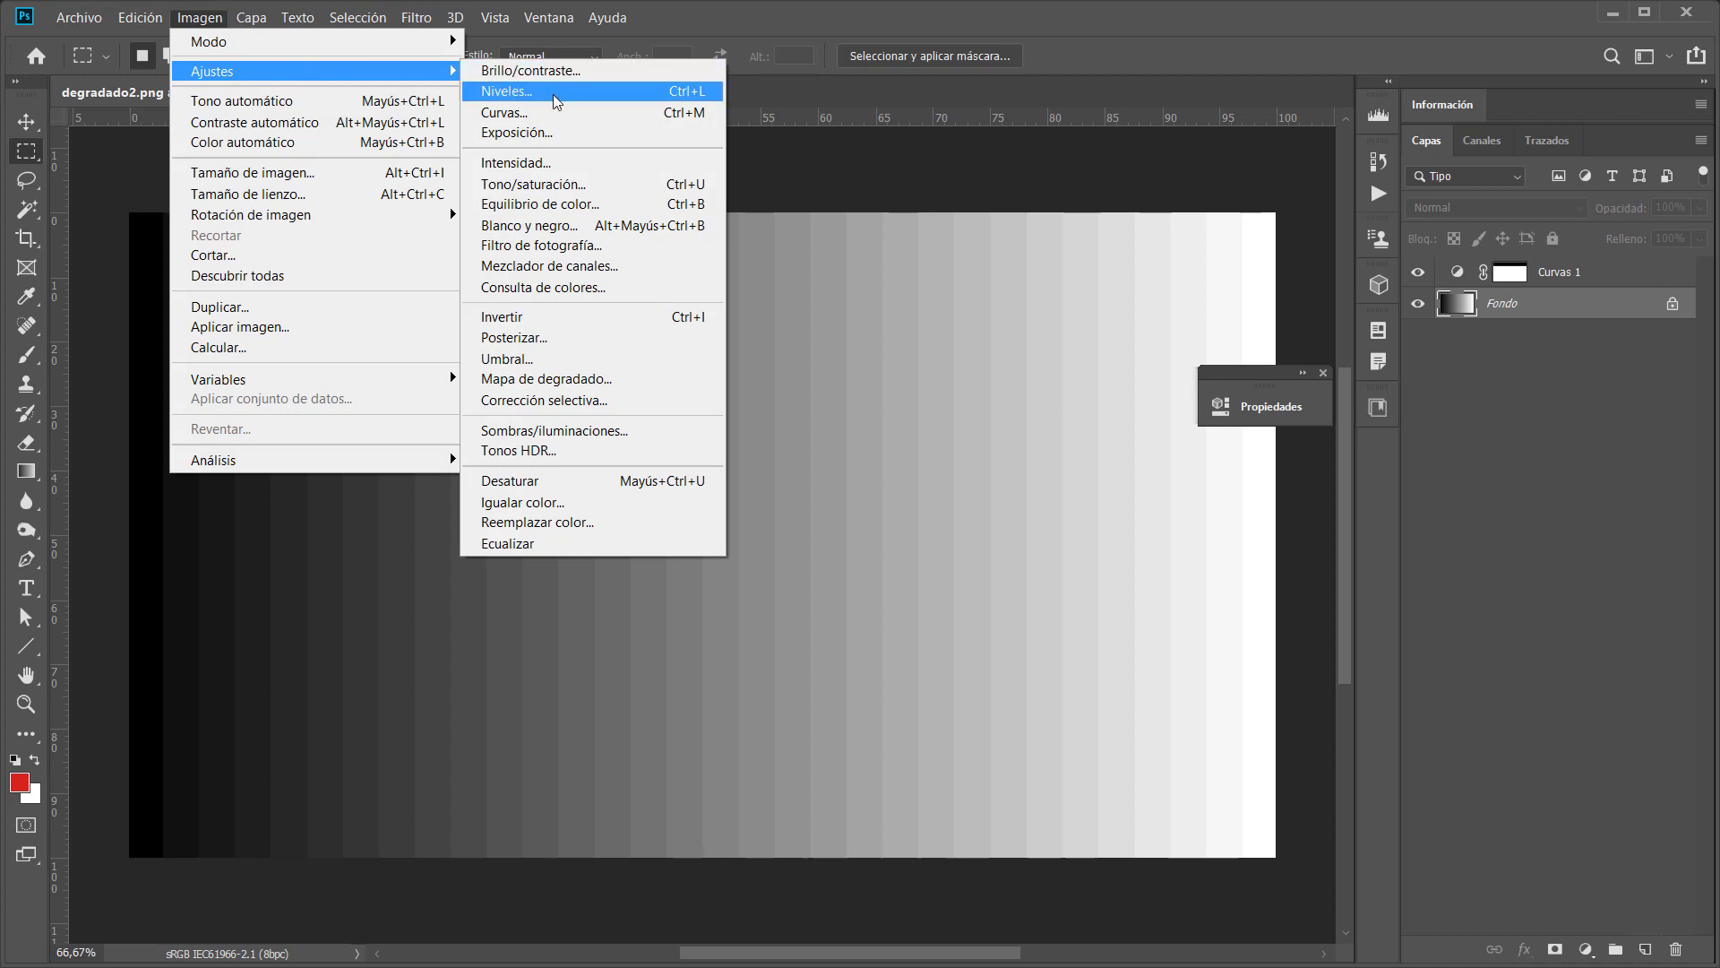
- Dismiss the Levels dialog unchanged and add a Niveles 1 Levels adjustment layer instead
click(525, 89)
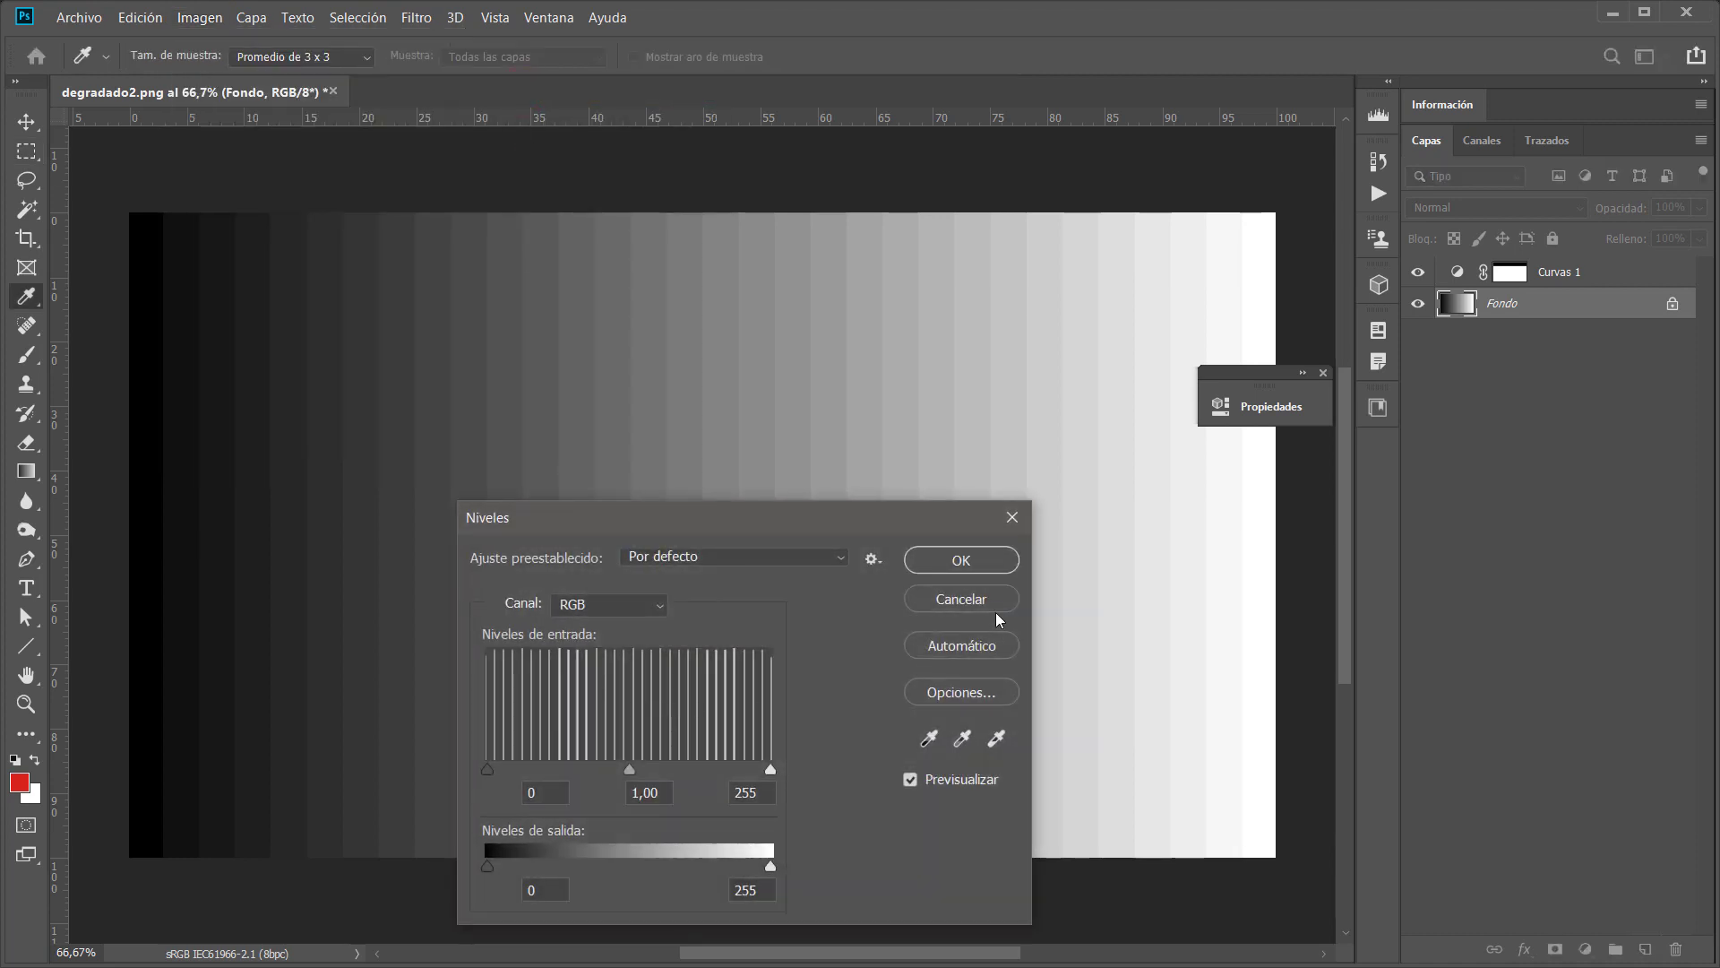
click(984, 600)
click(1582, 953)
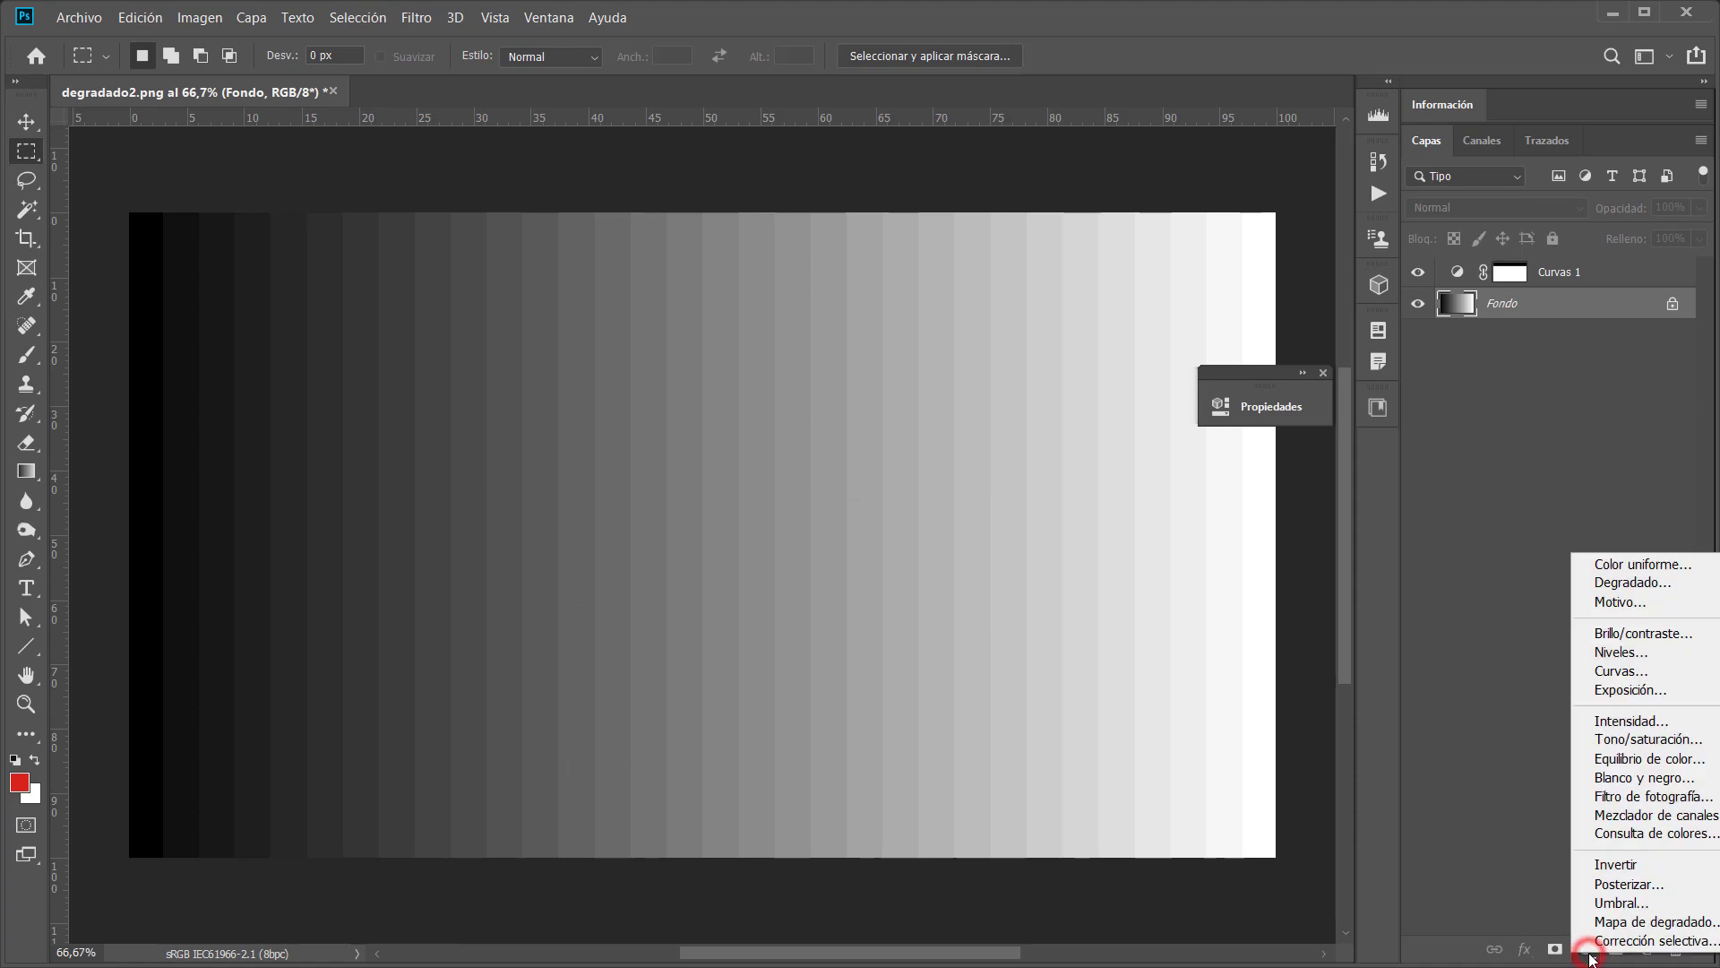
click(1650, 661)
drag(912, 387, 1460, 409)
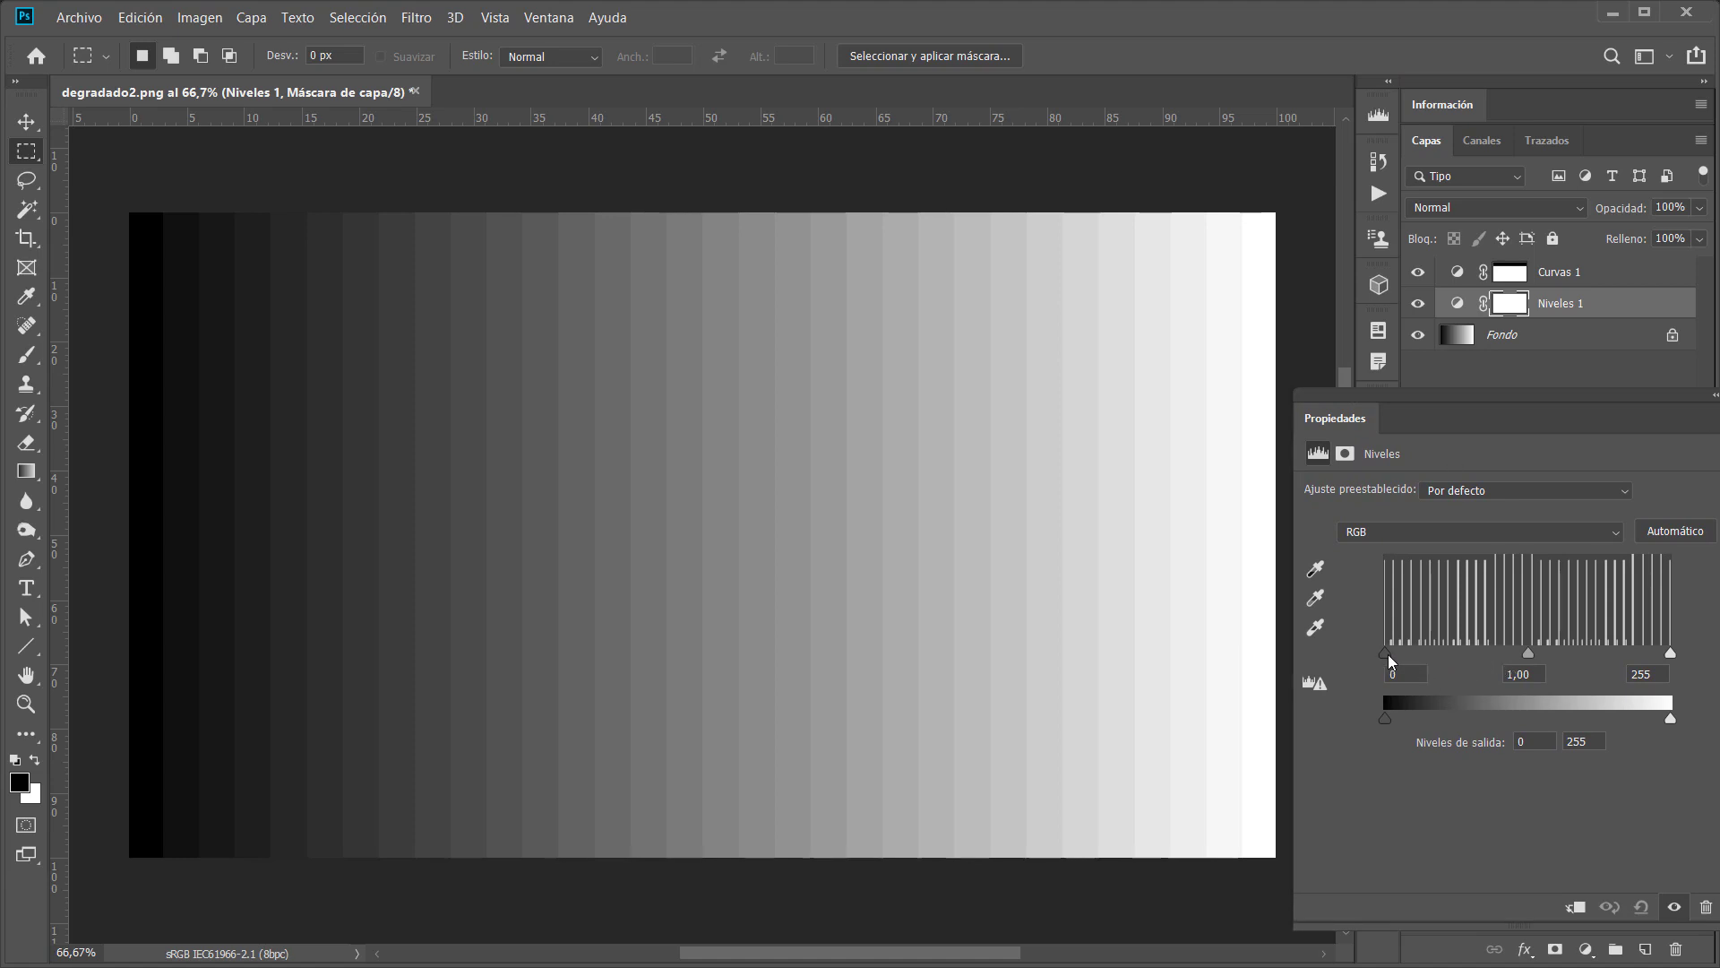
- Set input levels to 37 and 212, then outline the dark, white and middle bands
drag(1389, 654, 1426, 653)
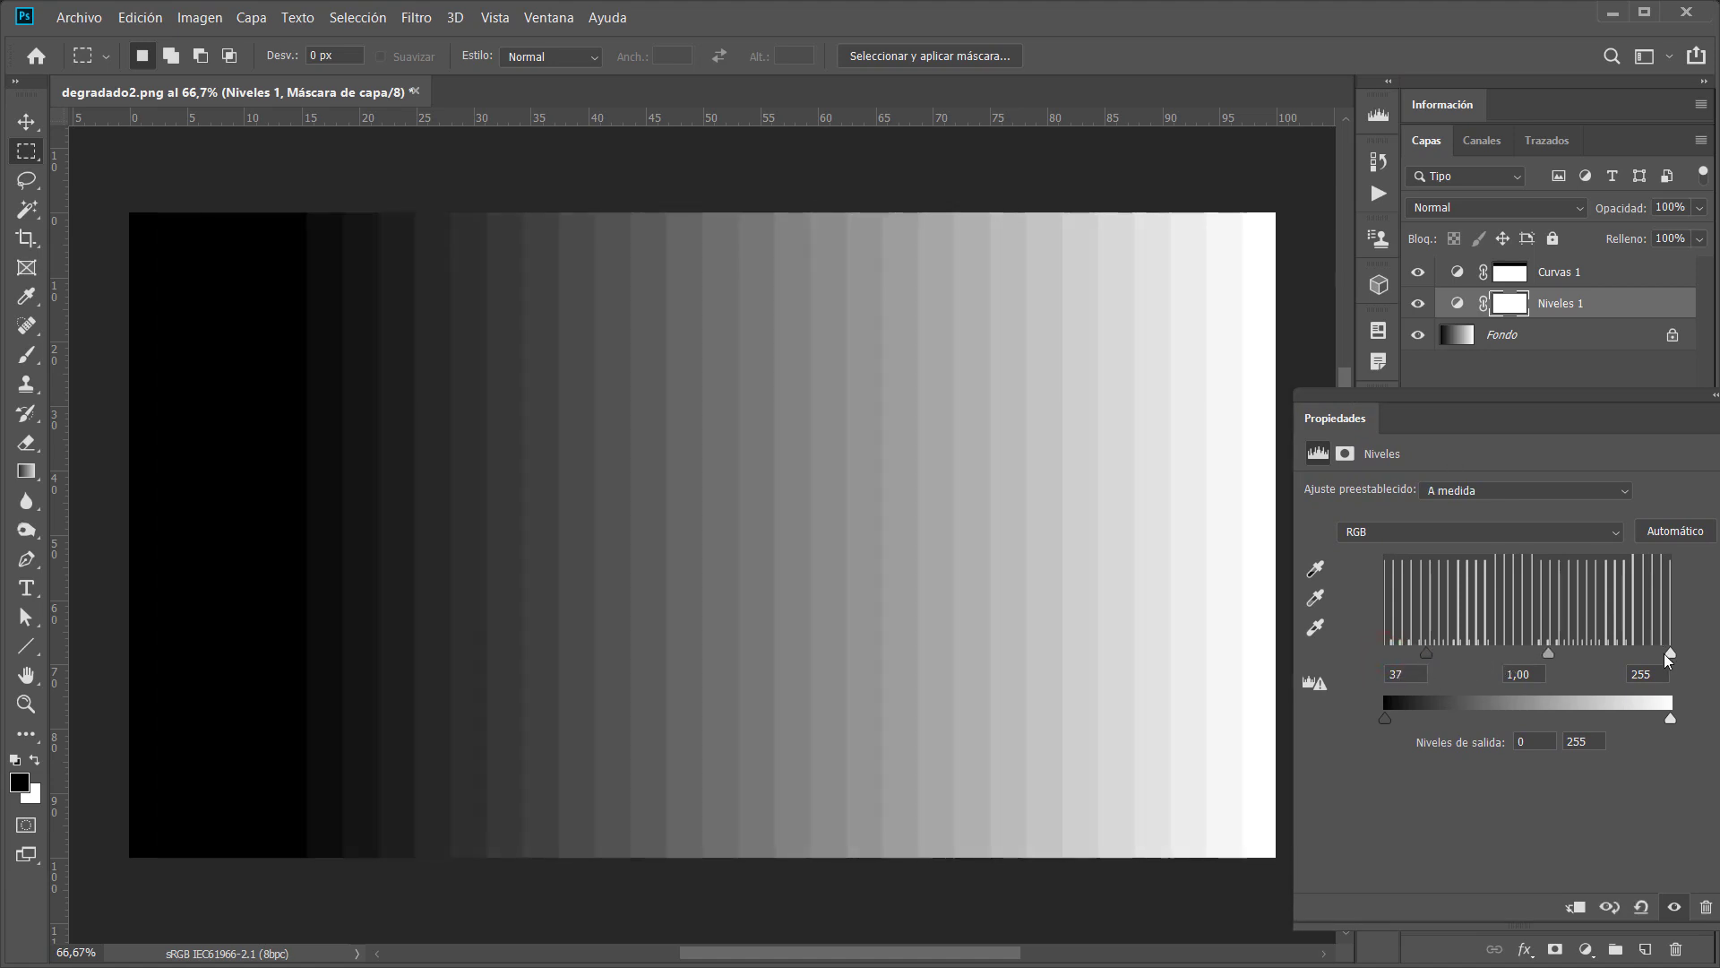
drag(1672, 654, 1622, 653)
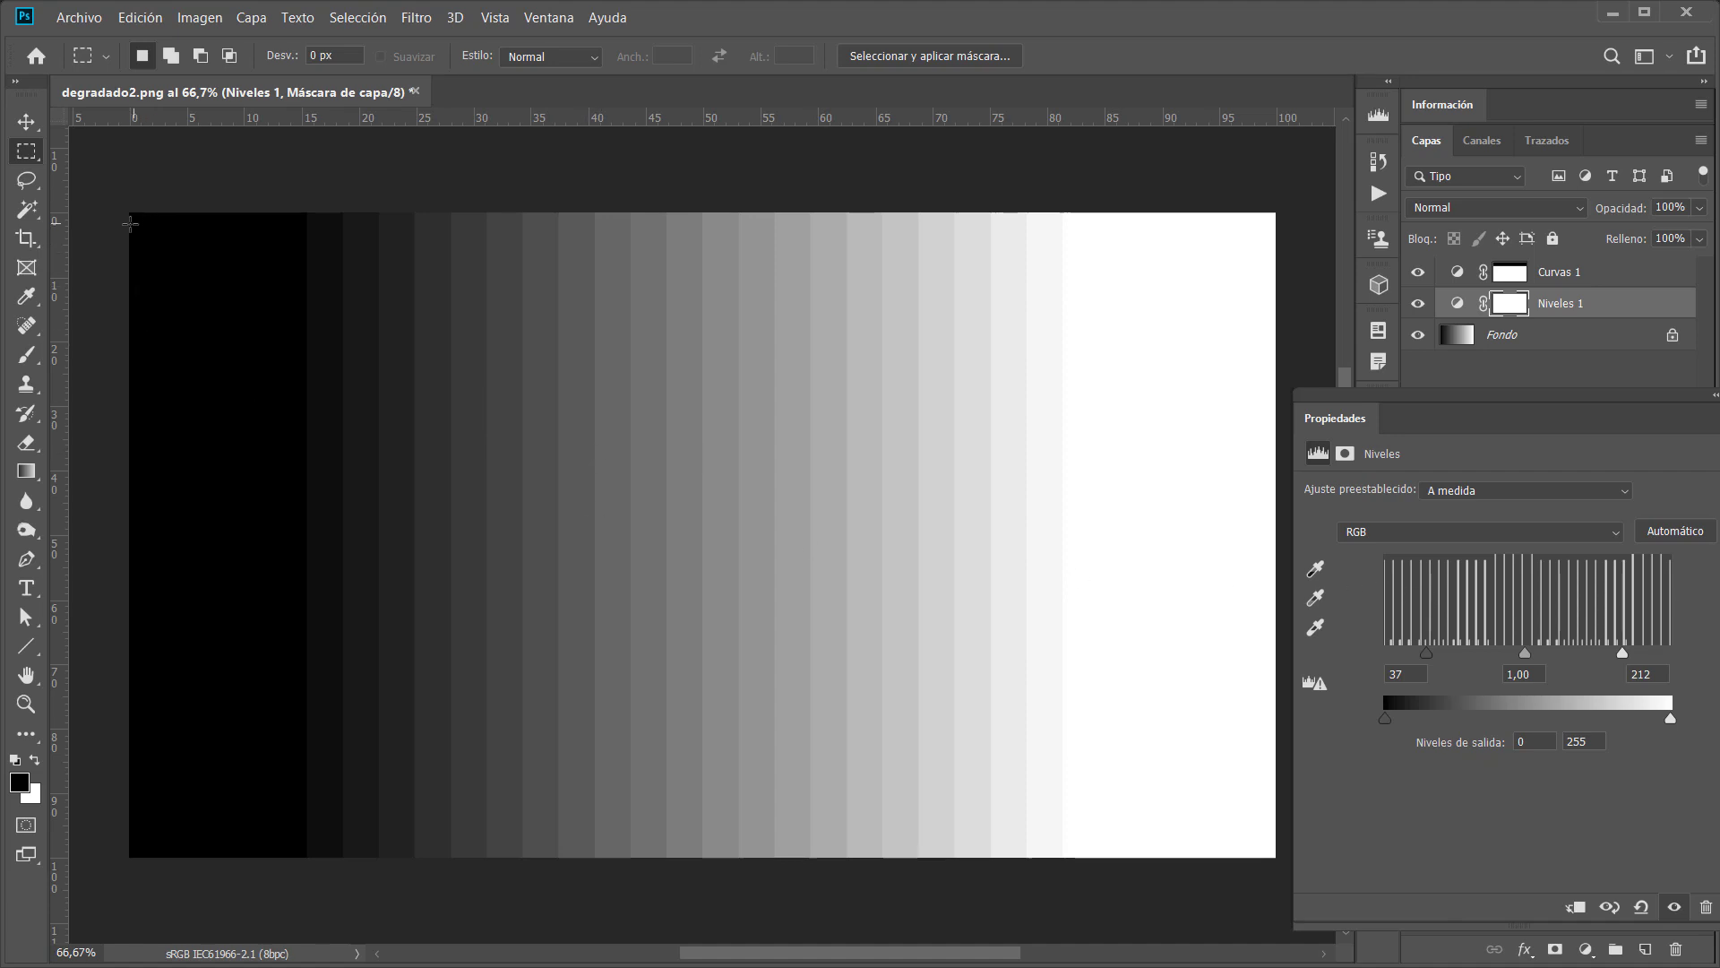
drag(129, 224, 319, 825)
mouse_move(1077, 235)
mouse_down()
mouse_move(1162, 655)
mouse_move(1272, 922)
mouse_up()
mouse_move(395, 226)
mouse_down()
mouse_move(828, 568)
mouse_move(1046, 849)
mouse_up()
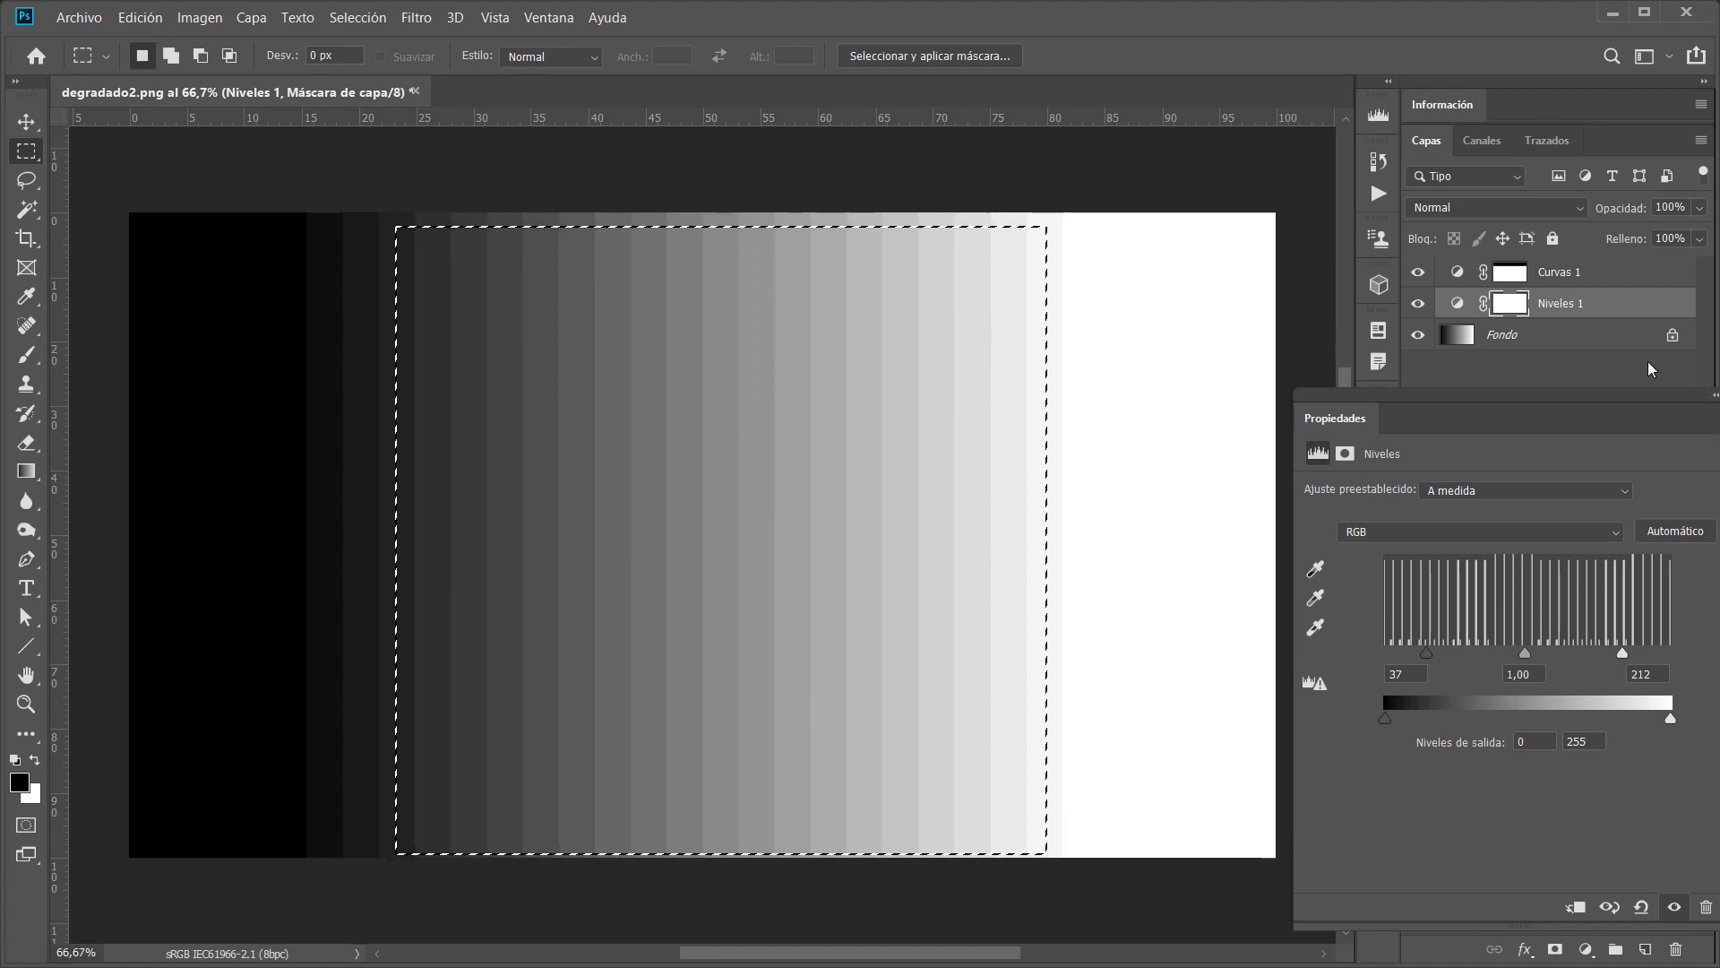
- Delete the Niveles 1 layer, clear the selection, and bring up the Curvas 1 curve
drag(1669, 394, 797, 332)
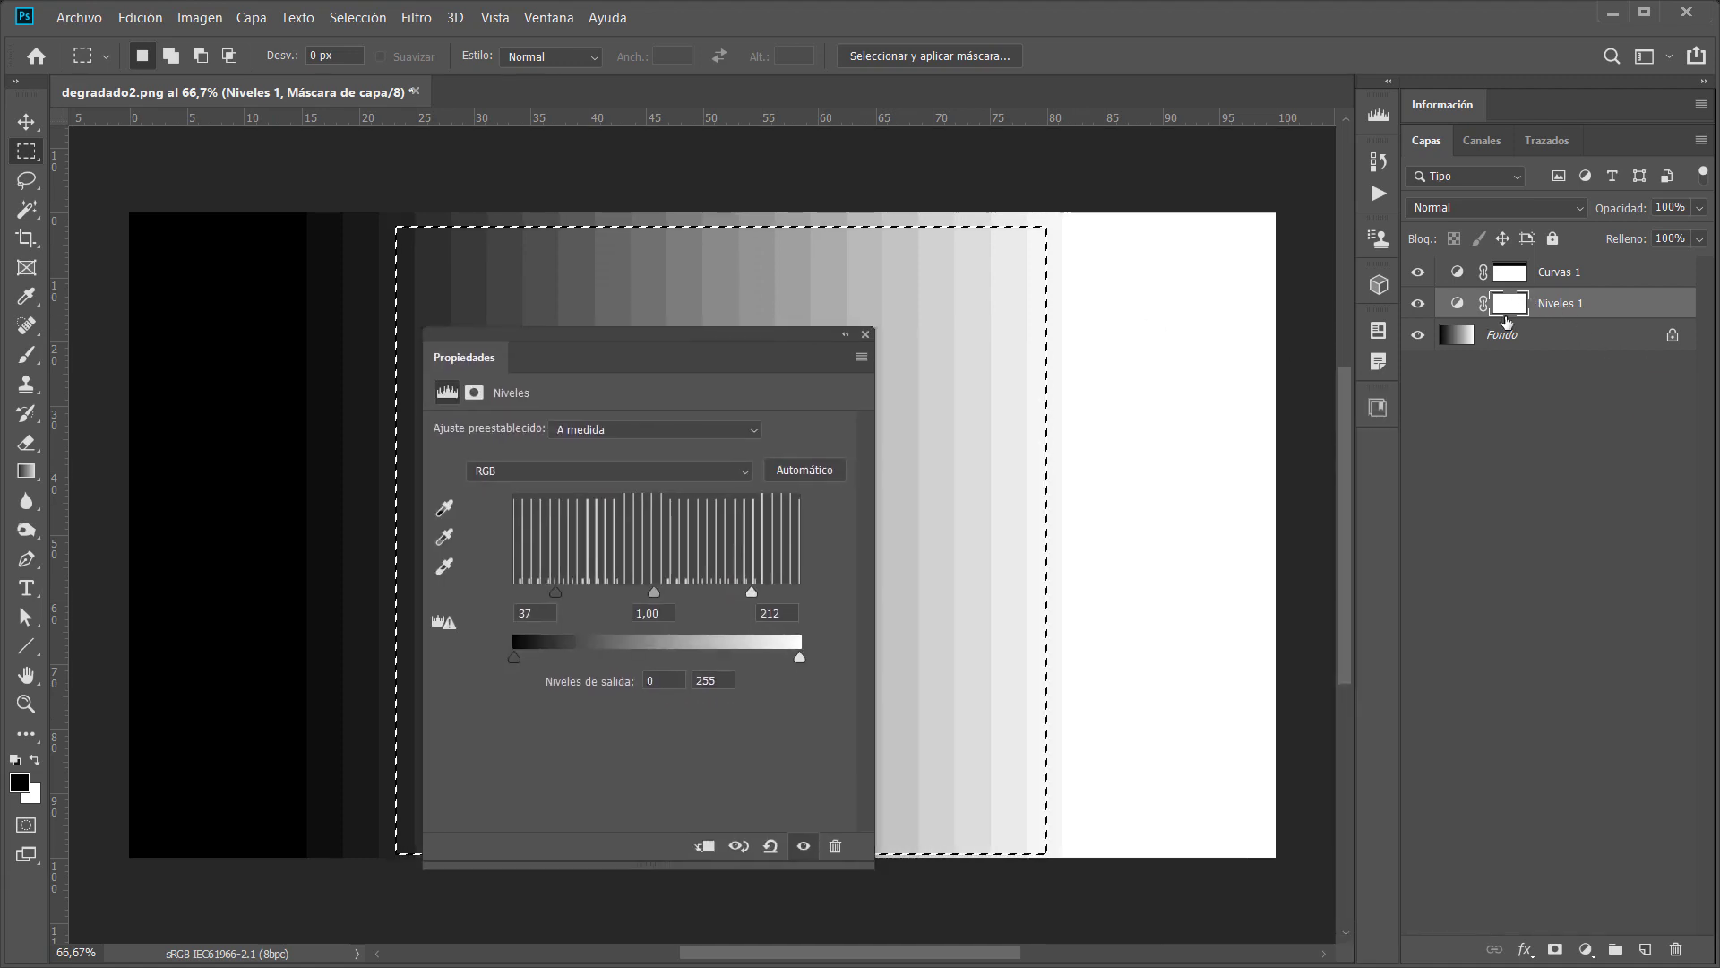
drag(1560, 305, 1676, 947)
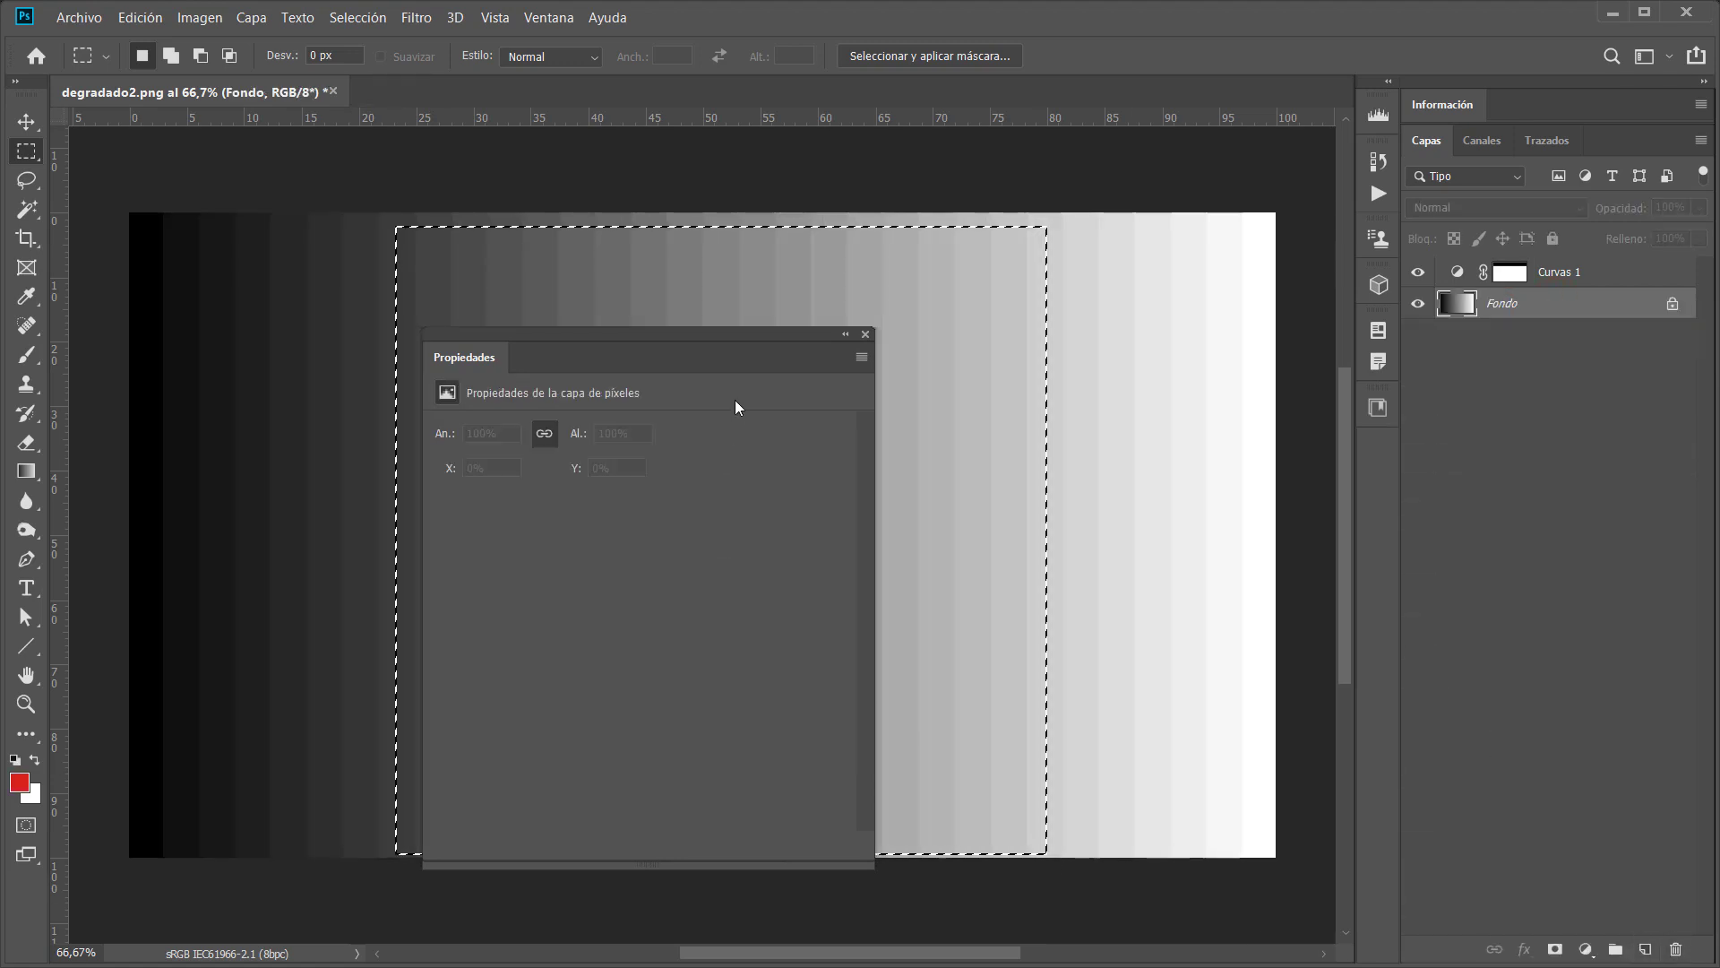
drag(716, 335, 1507, 386)
key(ctrl+d)
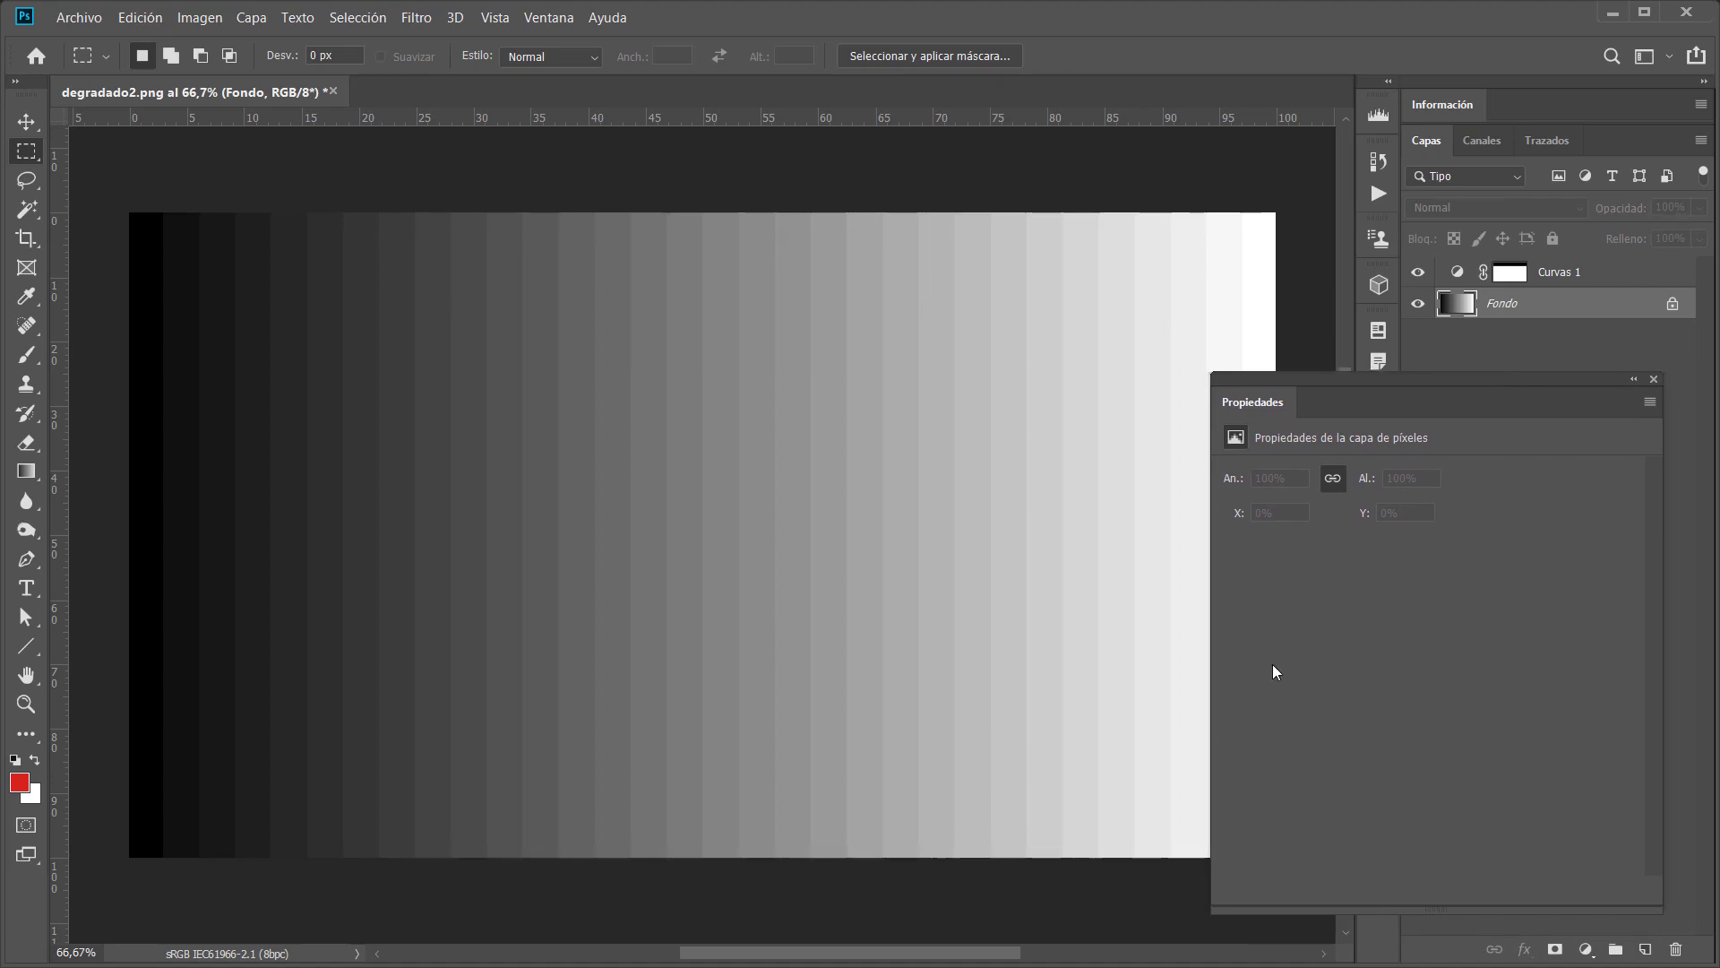
click(1457, 273)
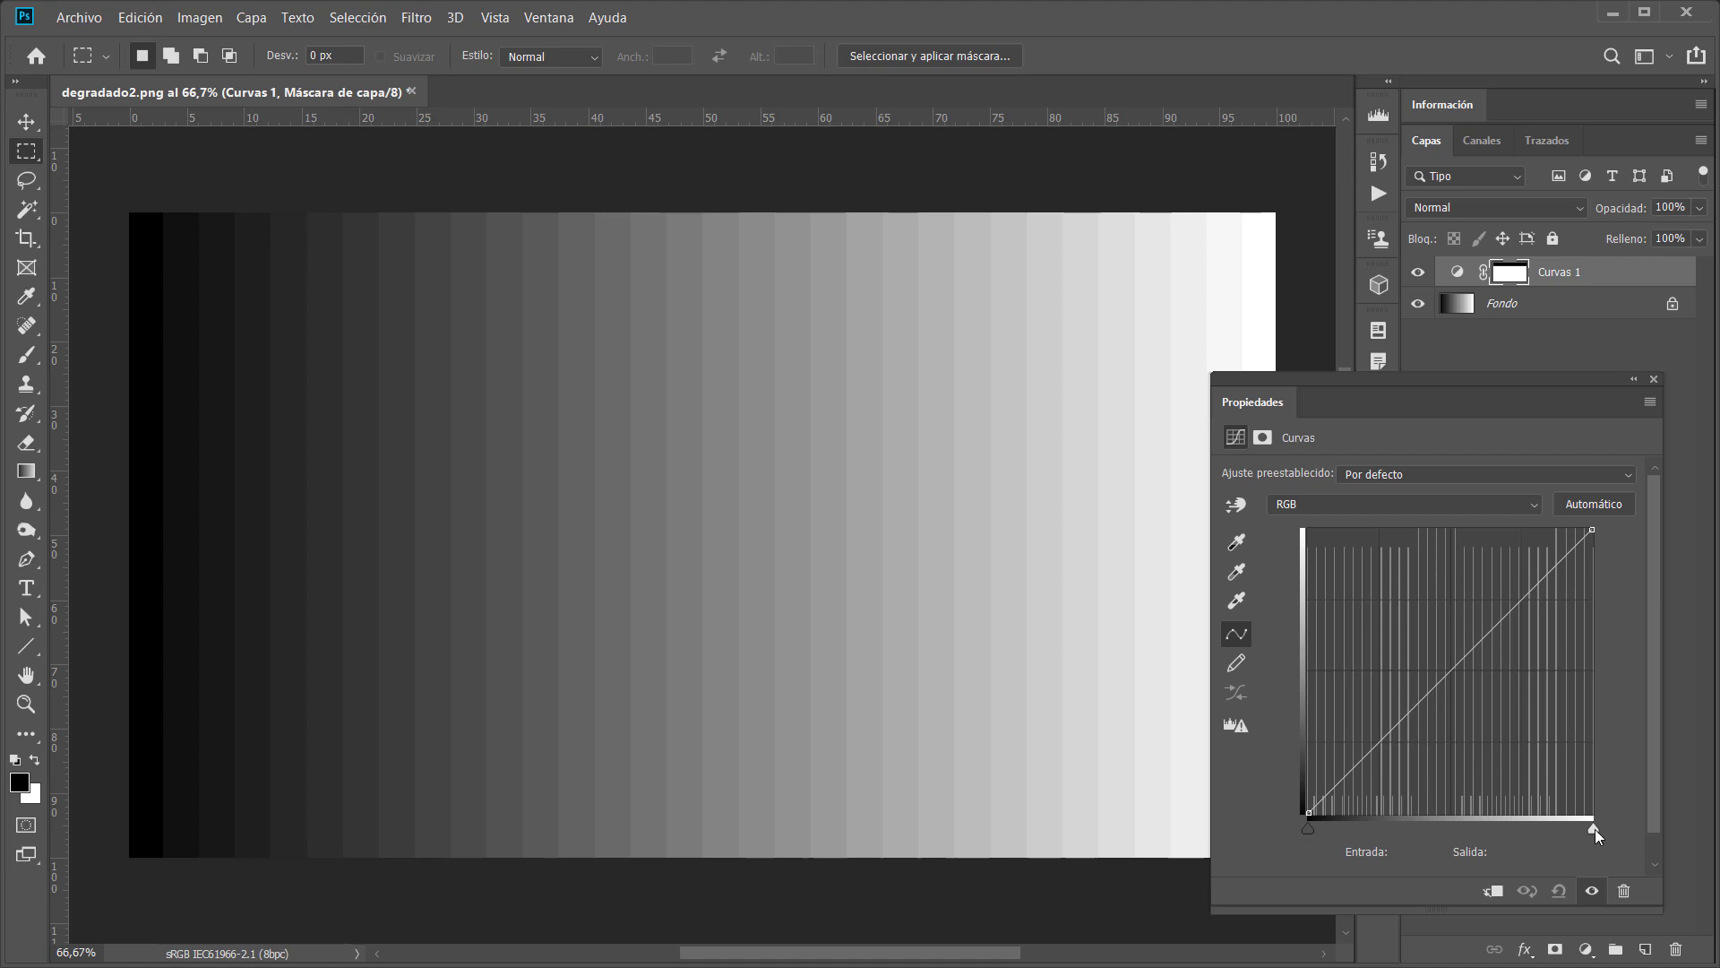
- Try moving the curve's black point in and white point to 224, outlining bands to compare
drag(1308, 832, 1345, 831)
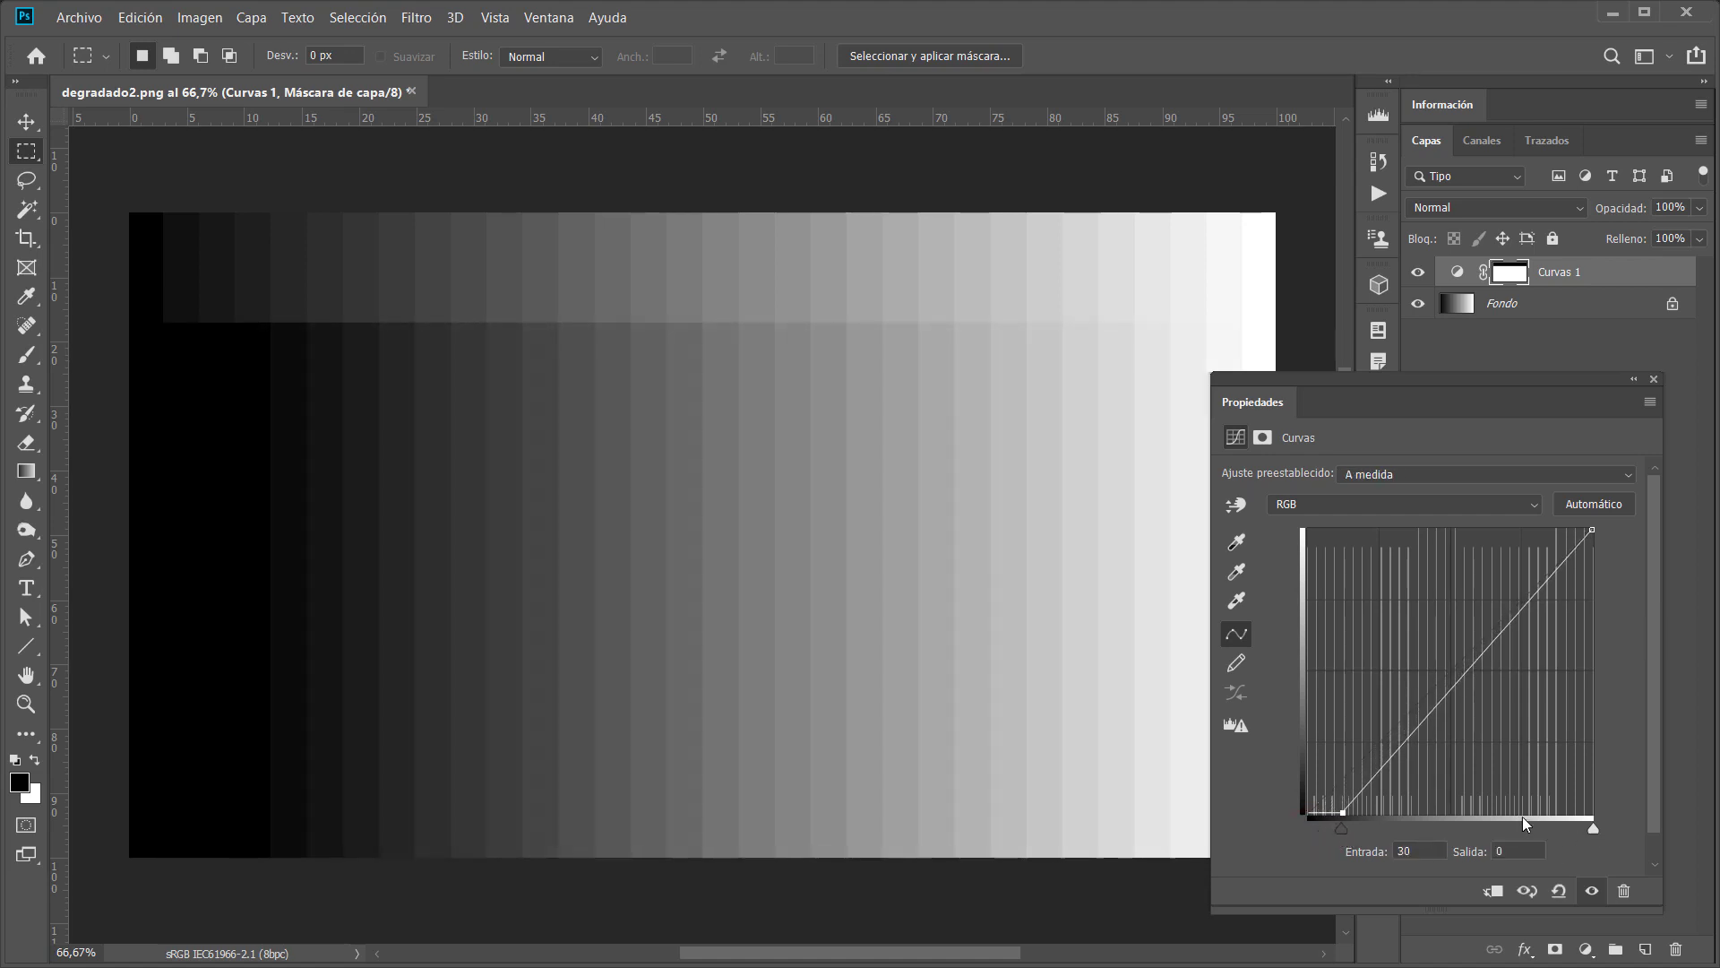
drag(1592, 829, 1559, 833)
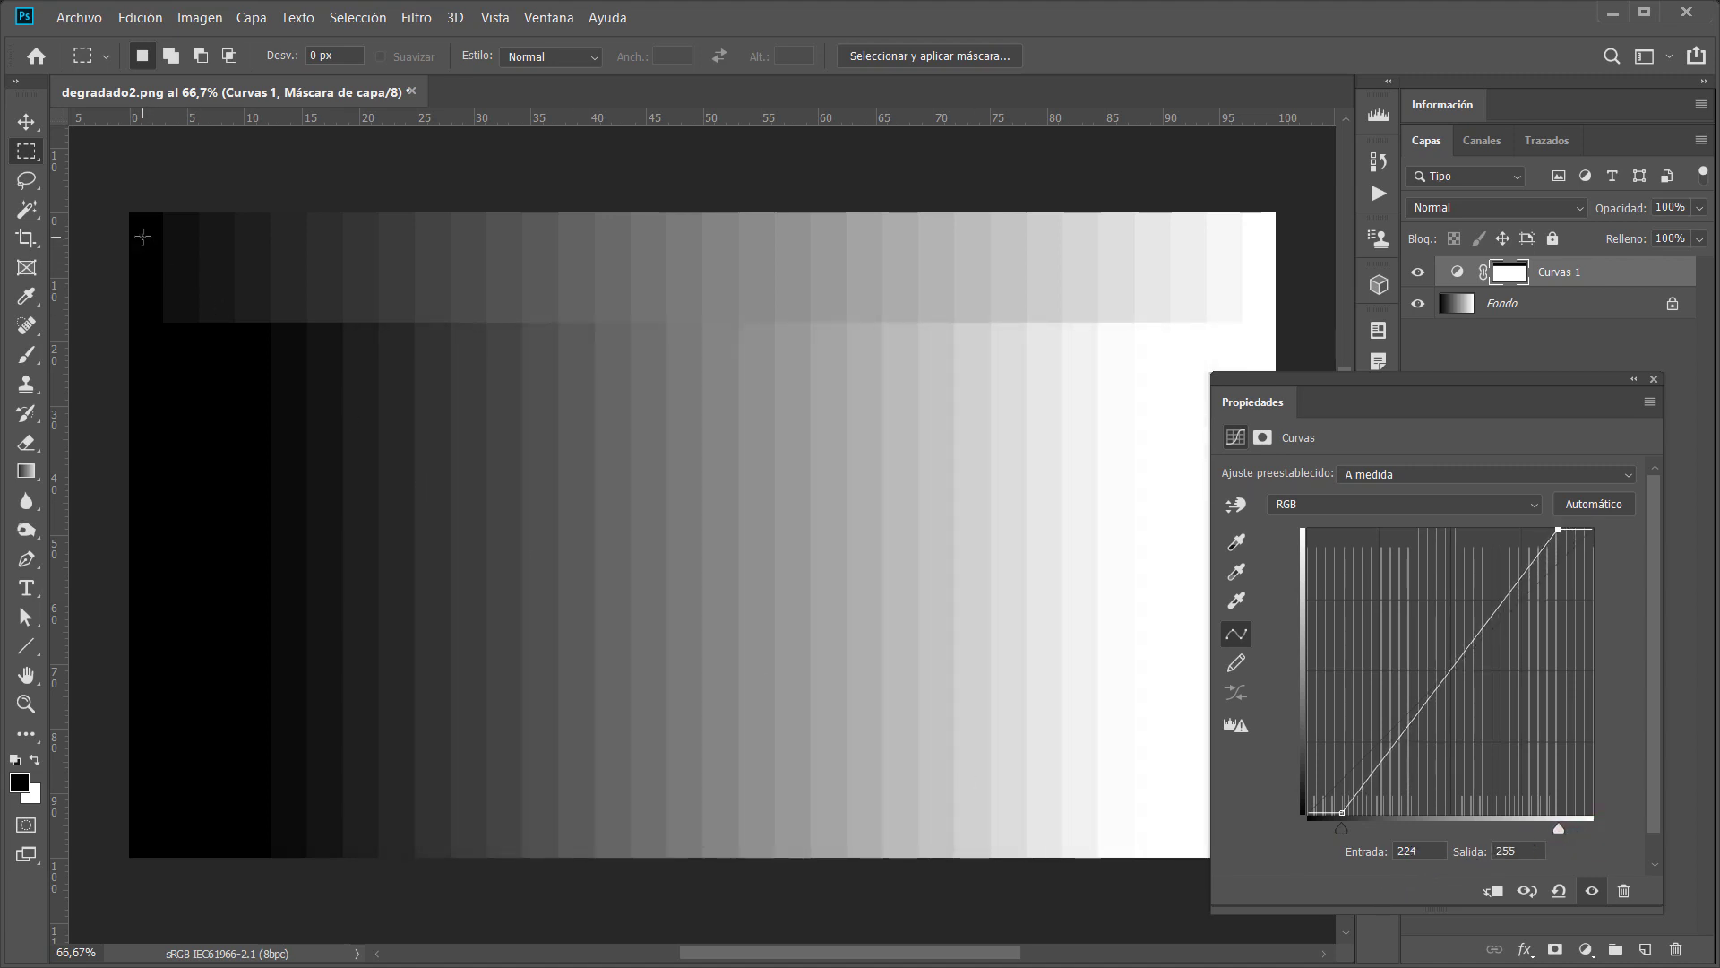
drag(146, 227, 259, 437)
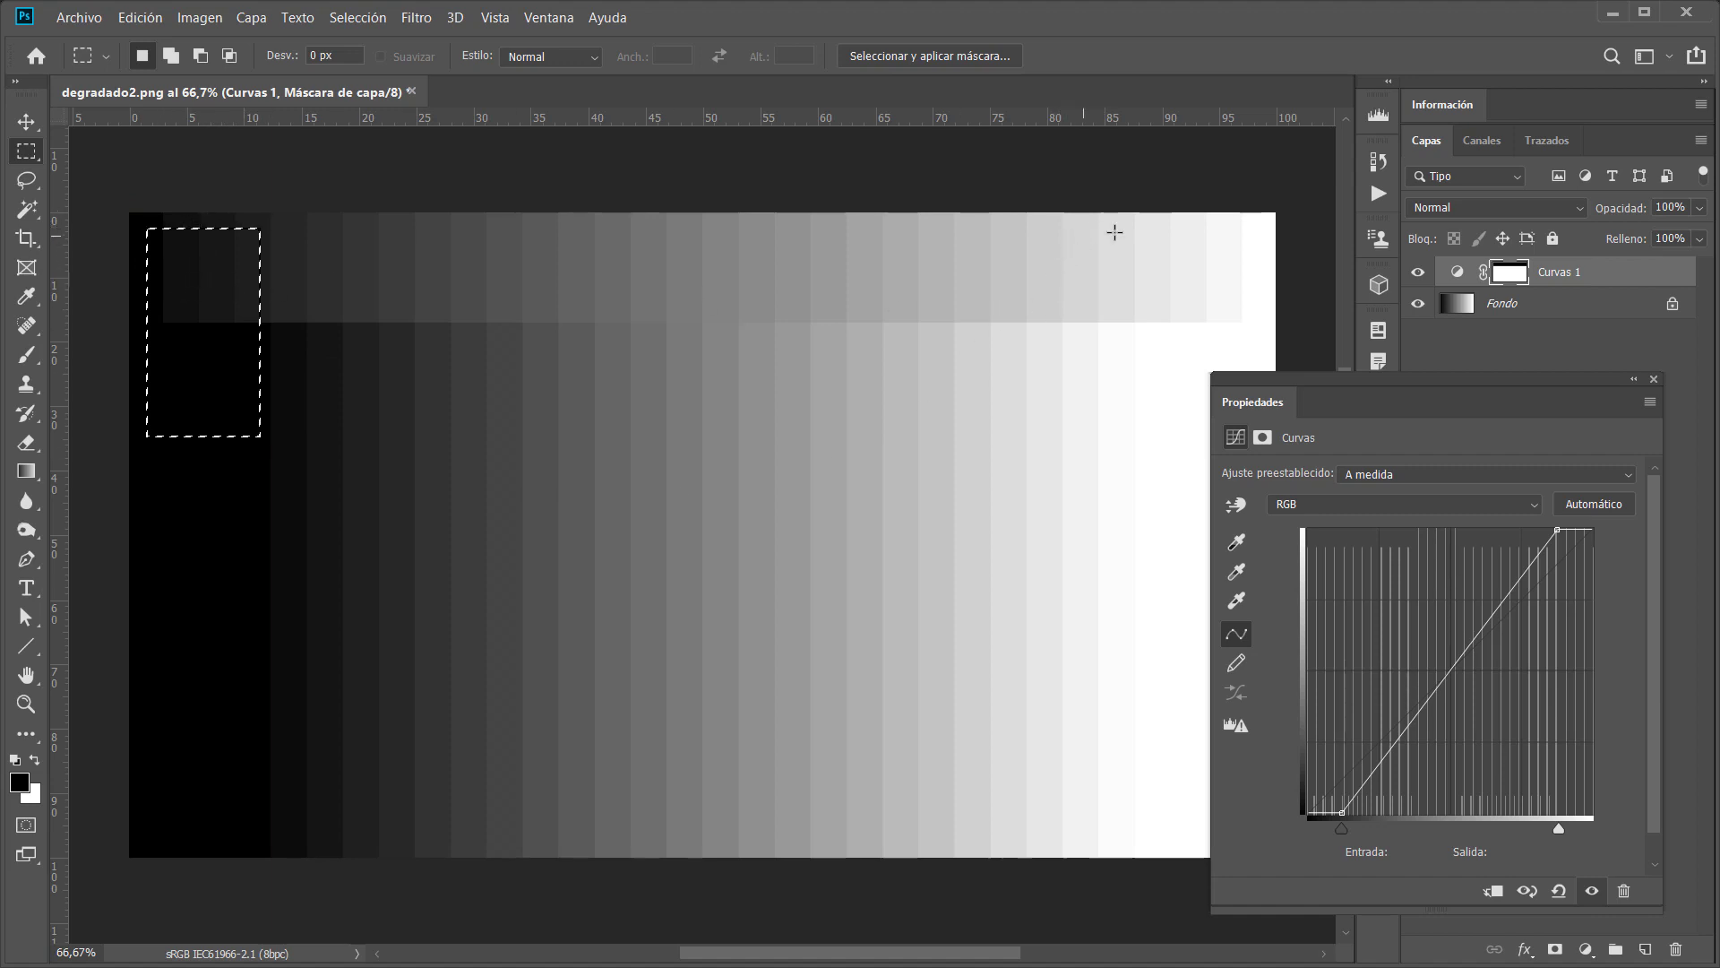
drag(1109, 237, 1263, 414)
drag(393, 244, 1065, 528)
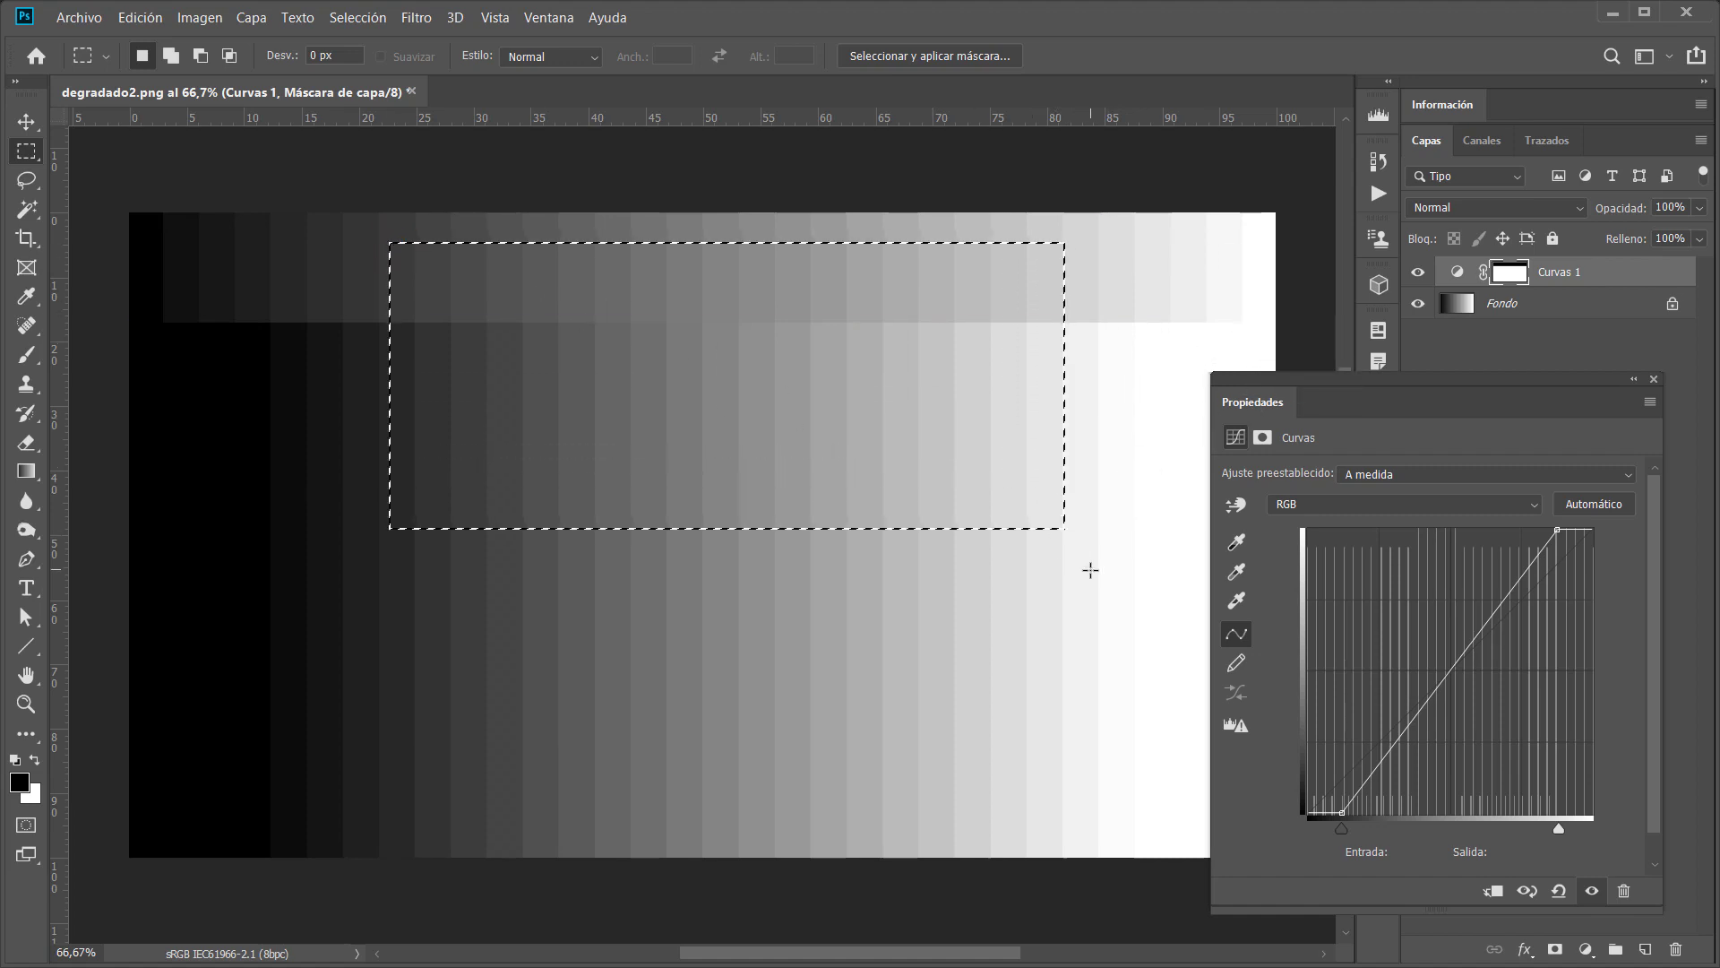
click(1076, 509)
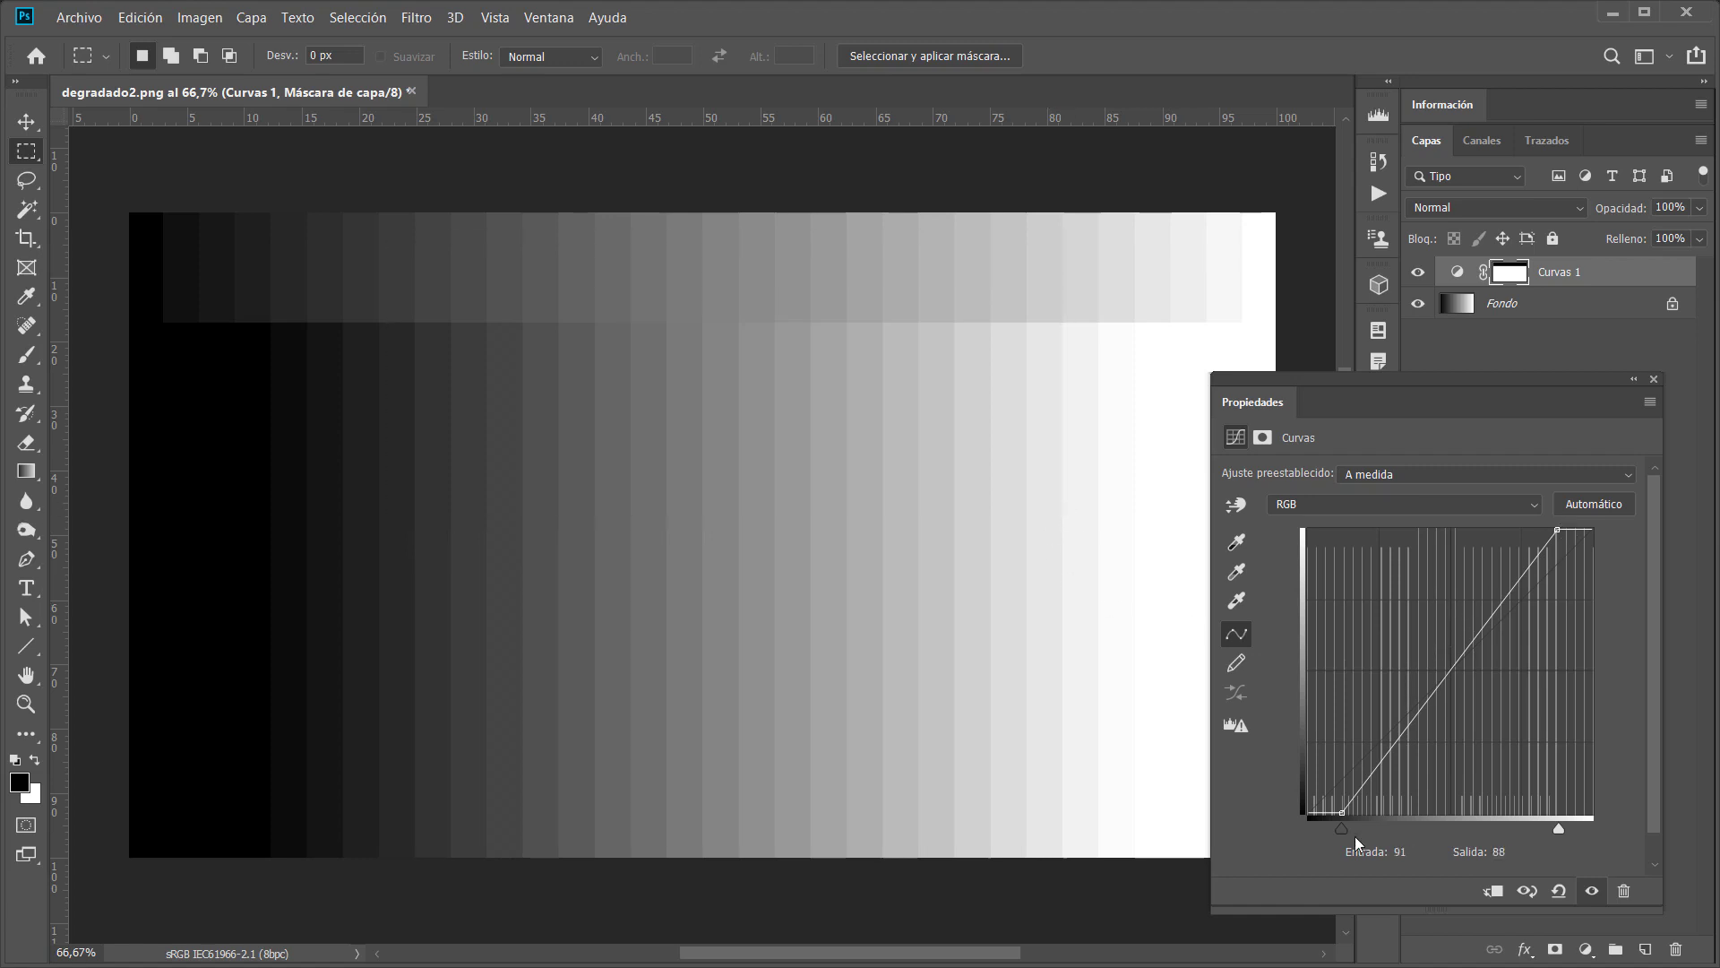
- Reset the end points to 0 and 255 and add S-curve points at 47/28 and 198/219
drag(1348, 821, 1308, 826)
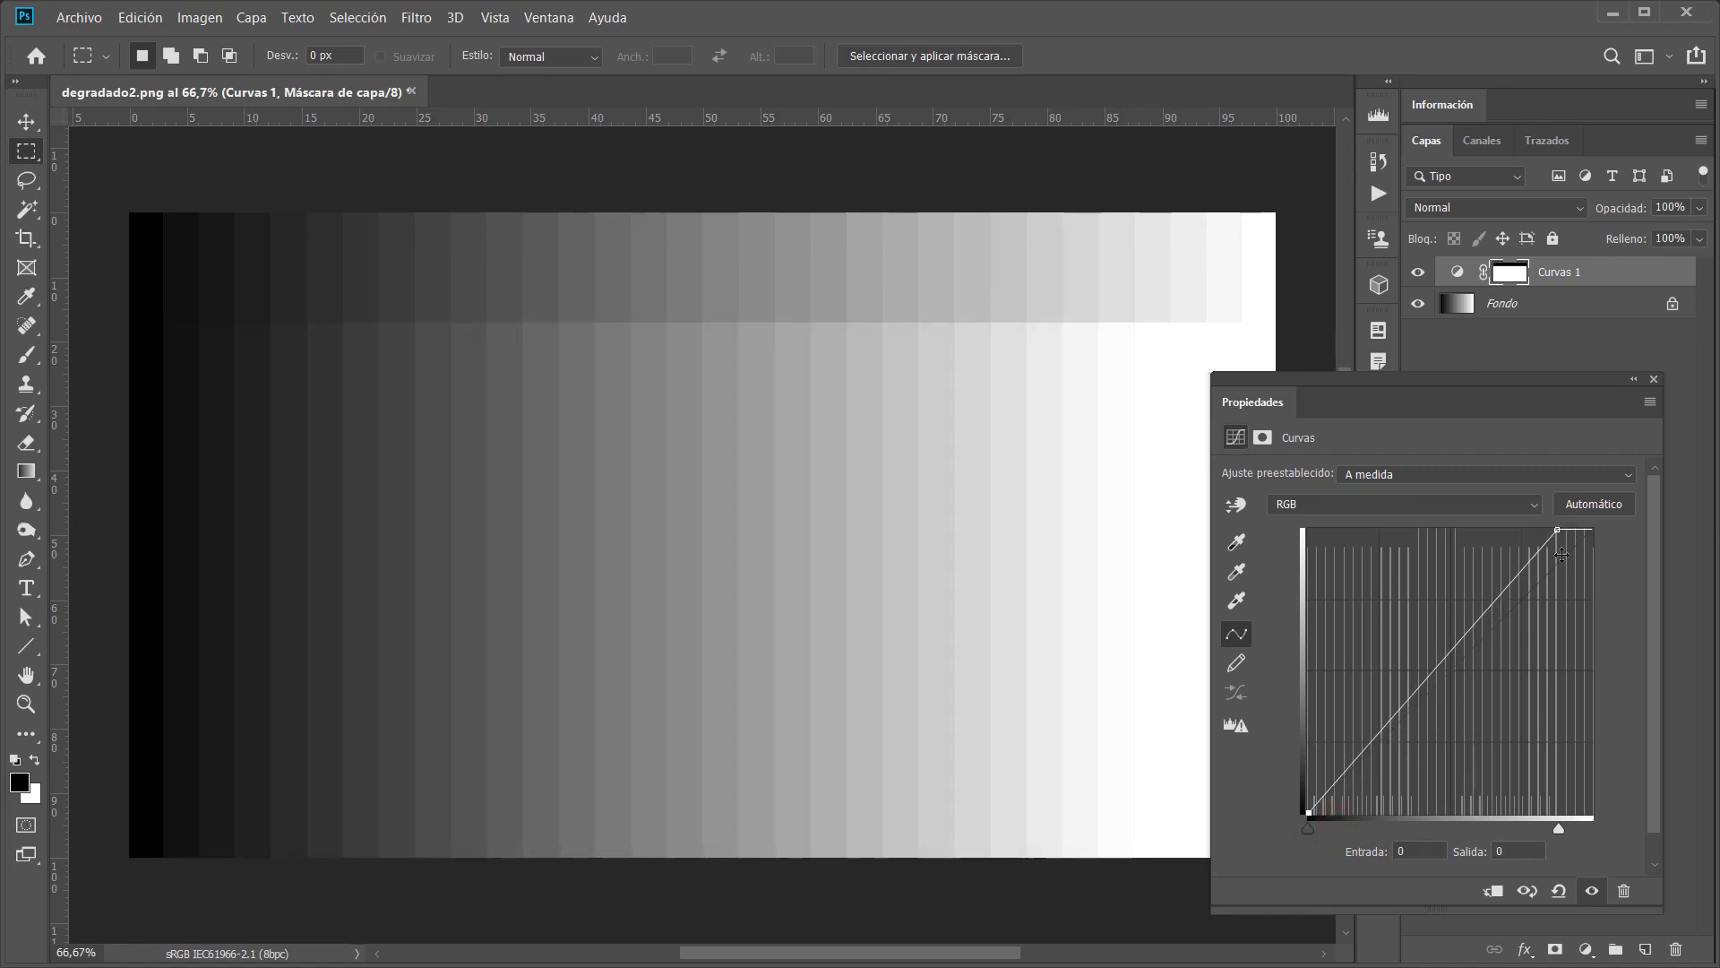
drag(1559, 533, 1592, 530)
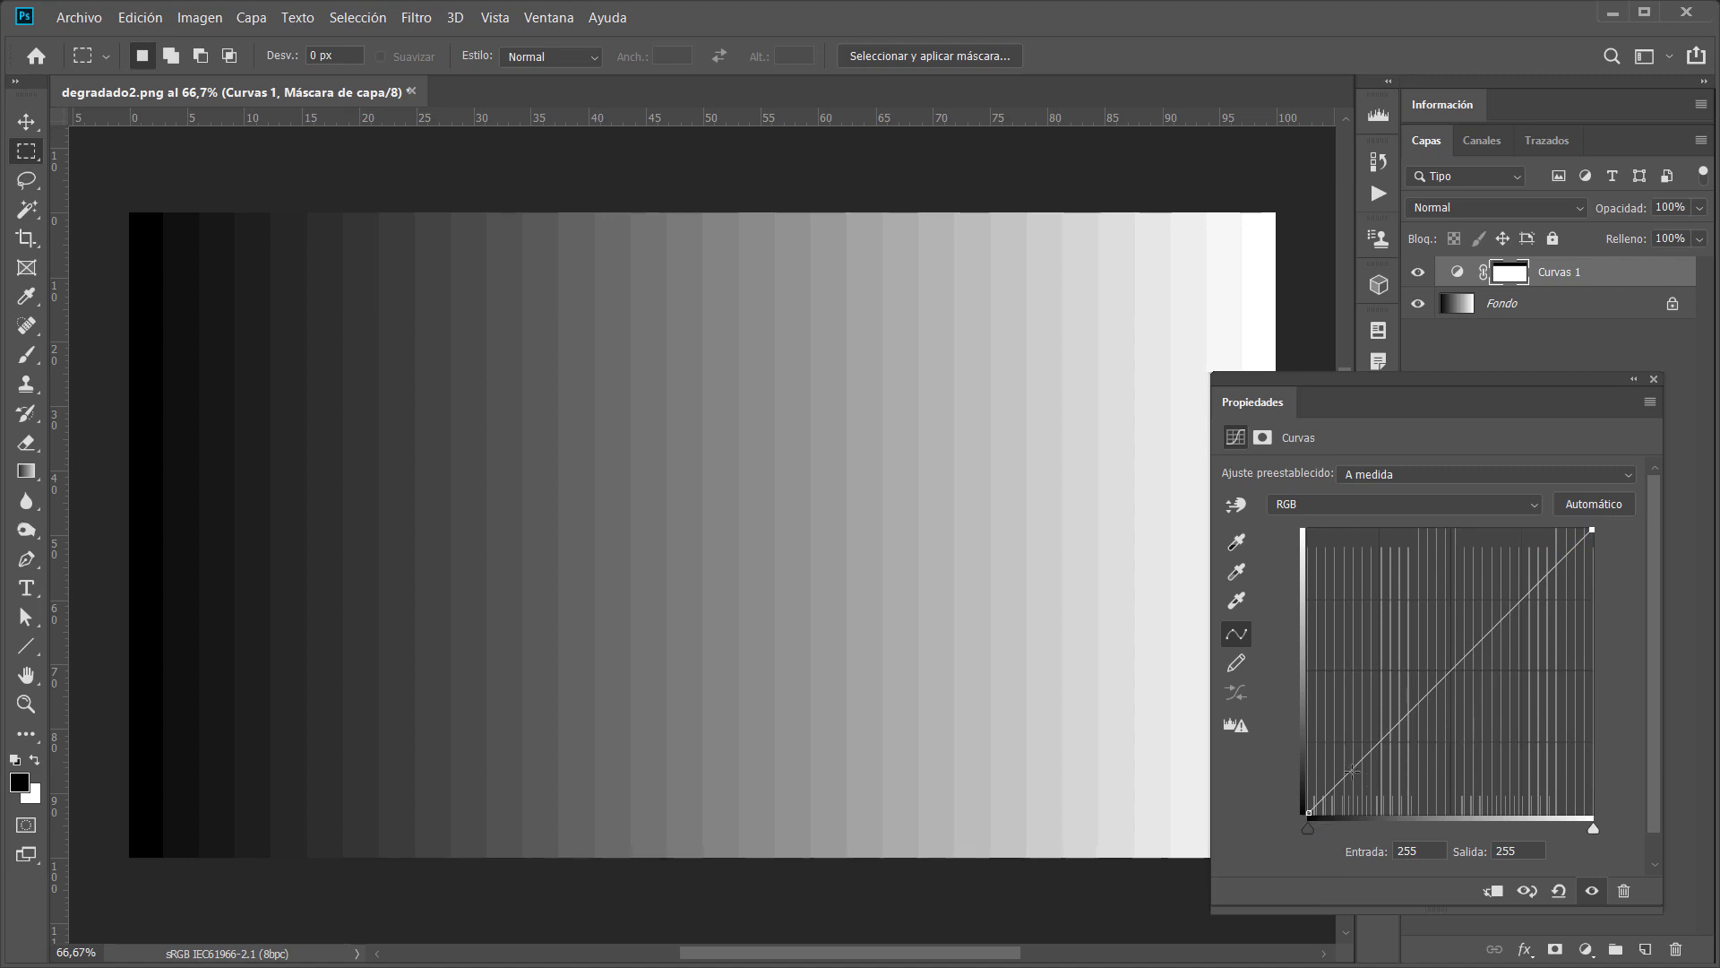
drag(1350, 772, 1362, 781)
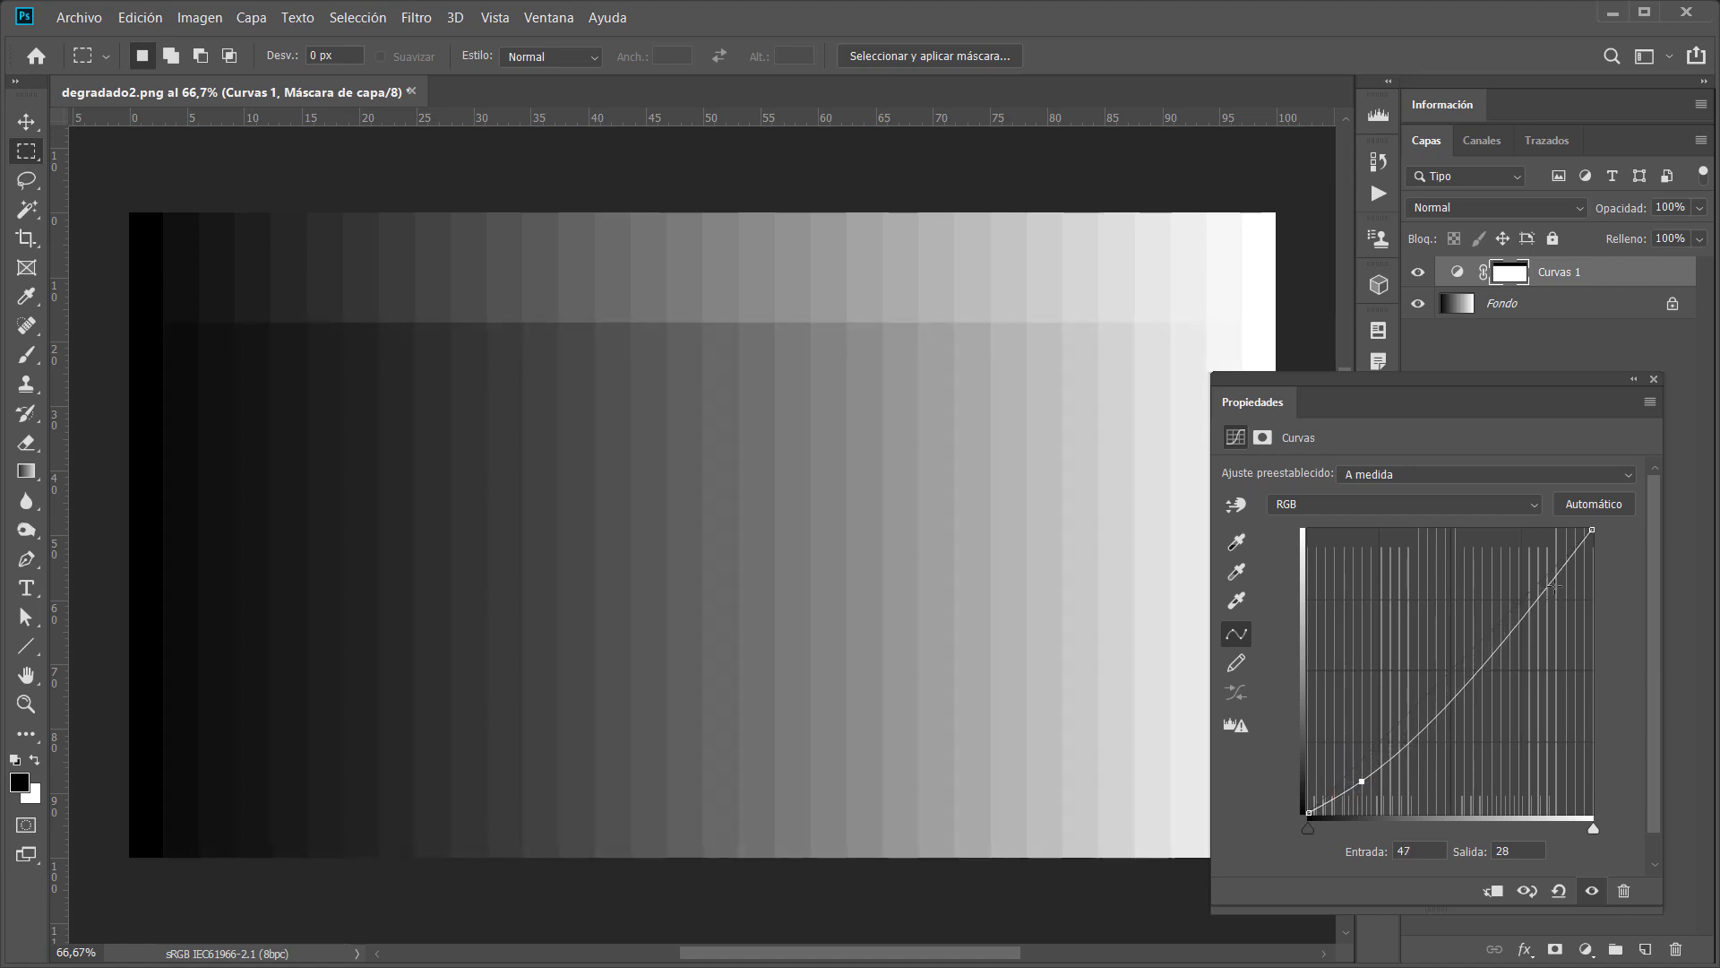
drag(1554, 584, 1529, 569)
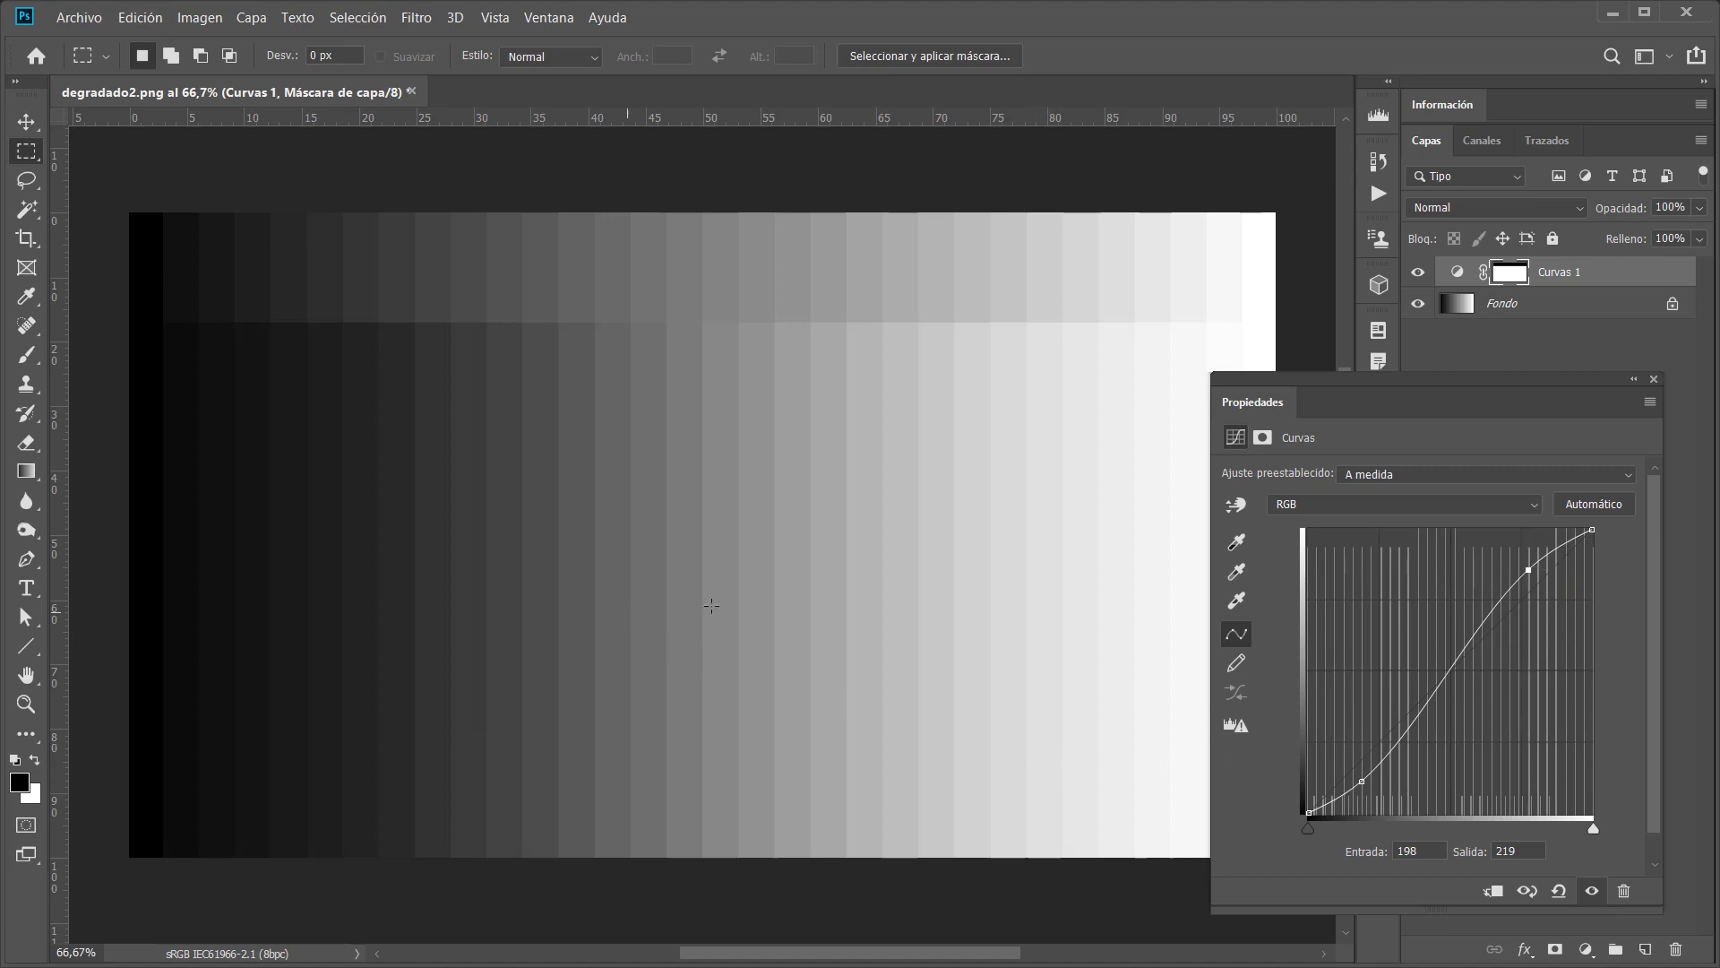
- Outline the dark, light and midtone bands to inspect the contrast, then deselect
drag(138, 332, 318, 567)
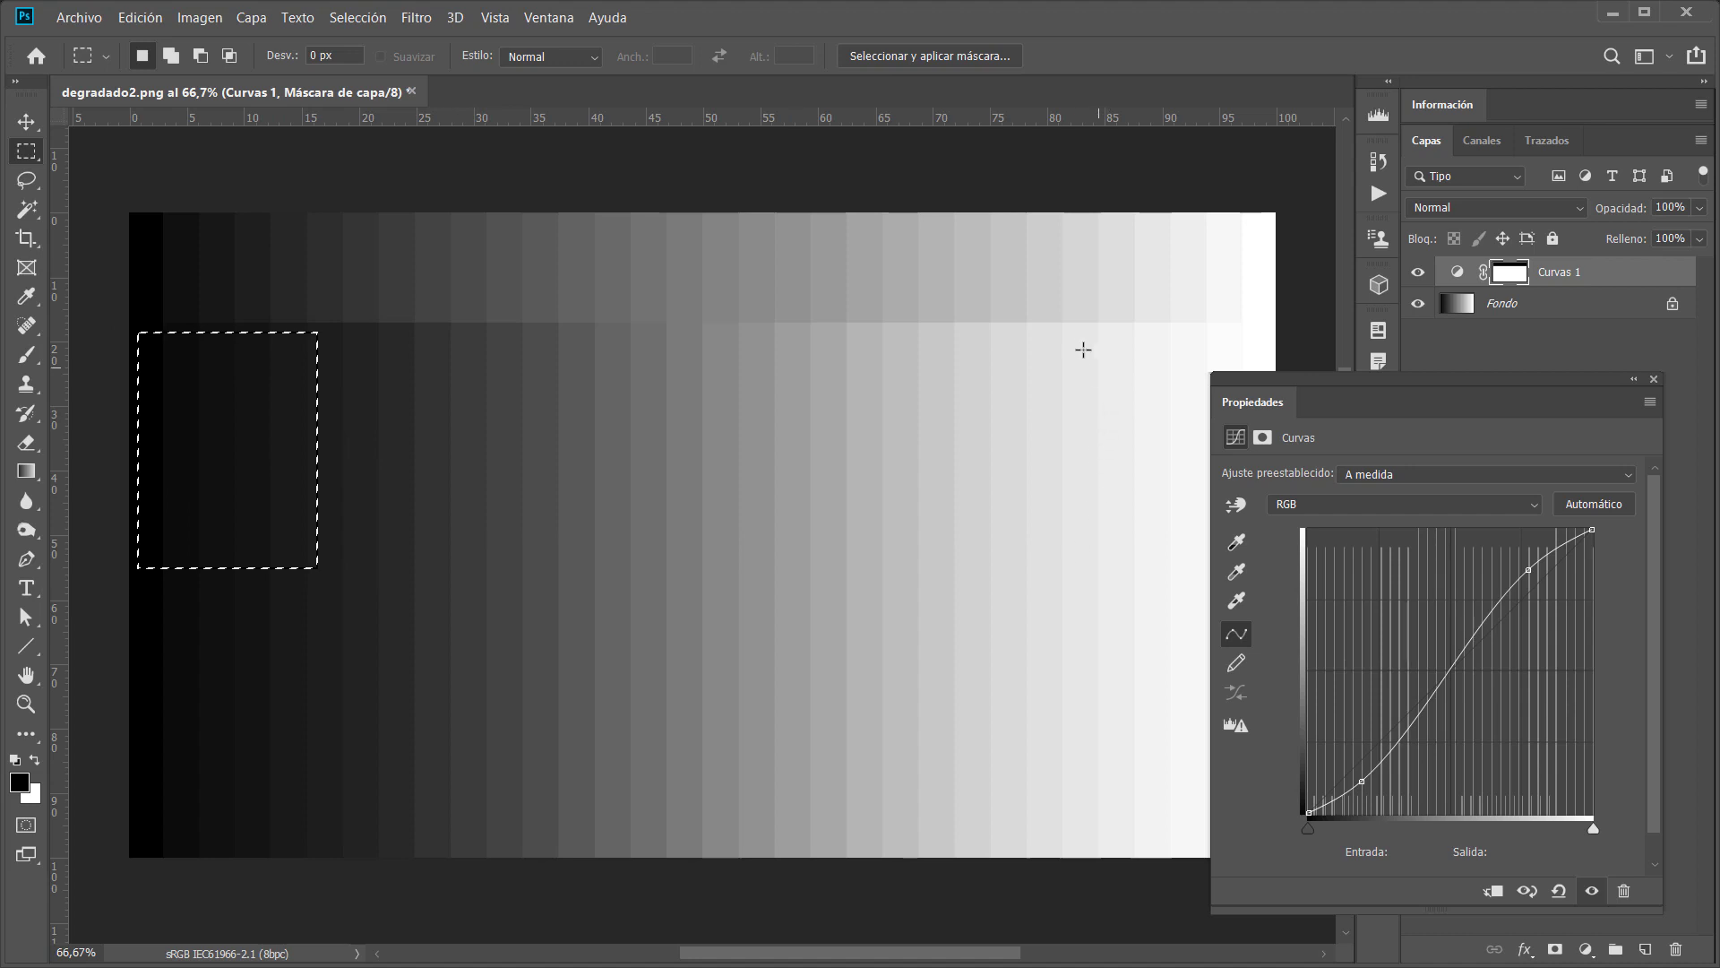
drag(1077, 336, 1233, 563)
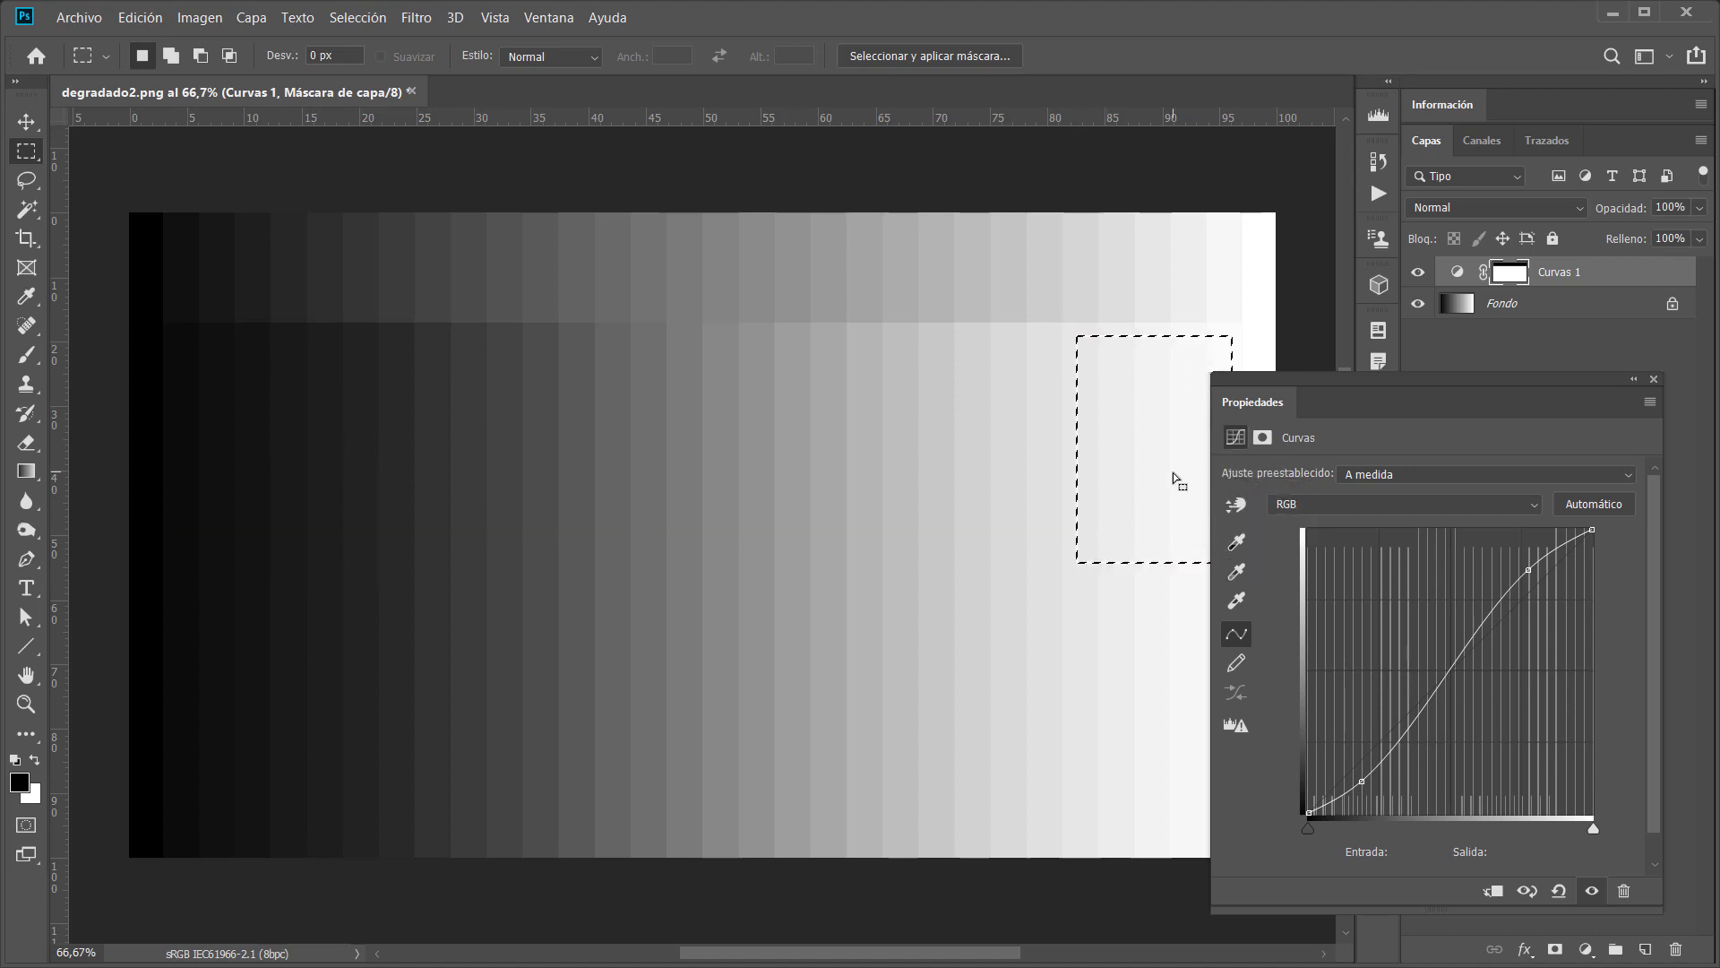
drag(376, 345, 989, 488)
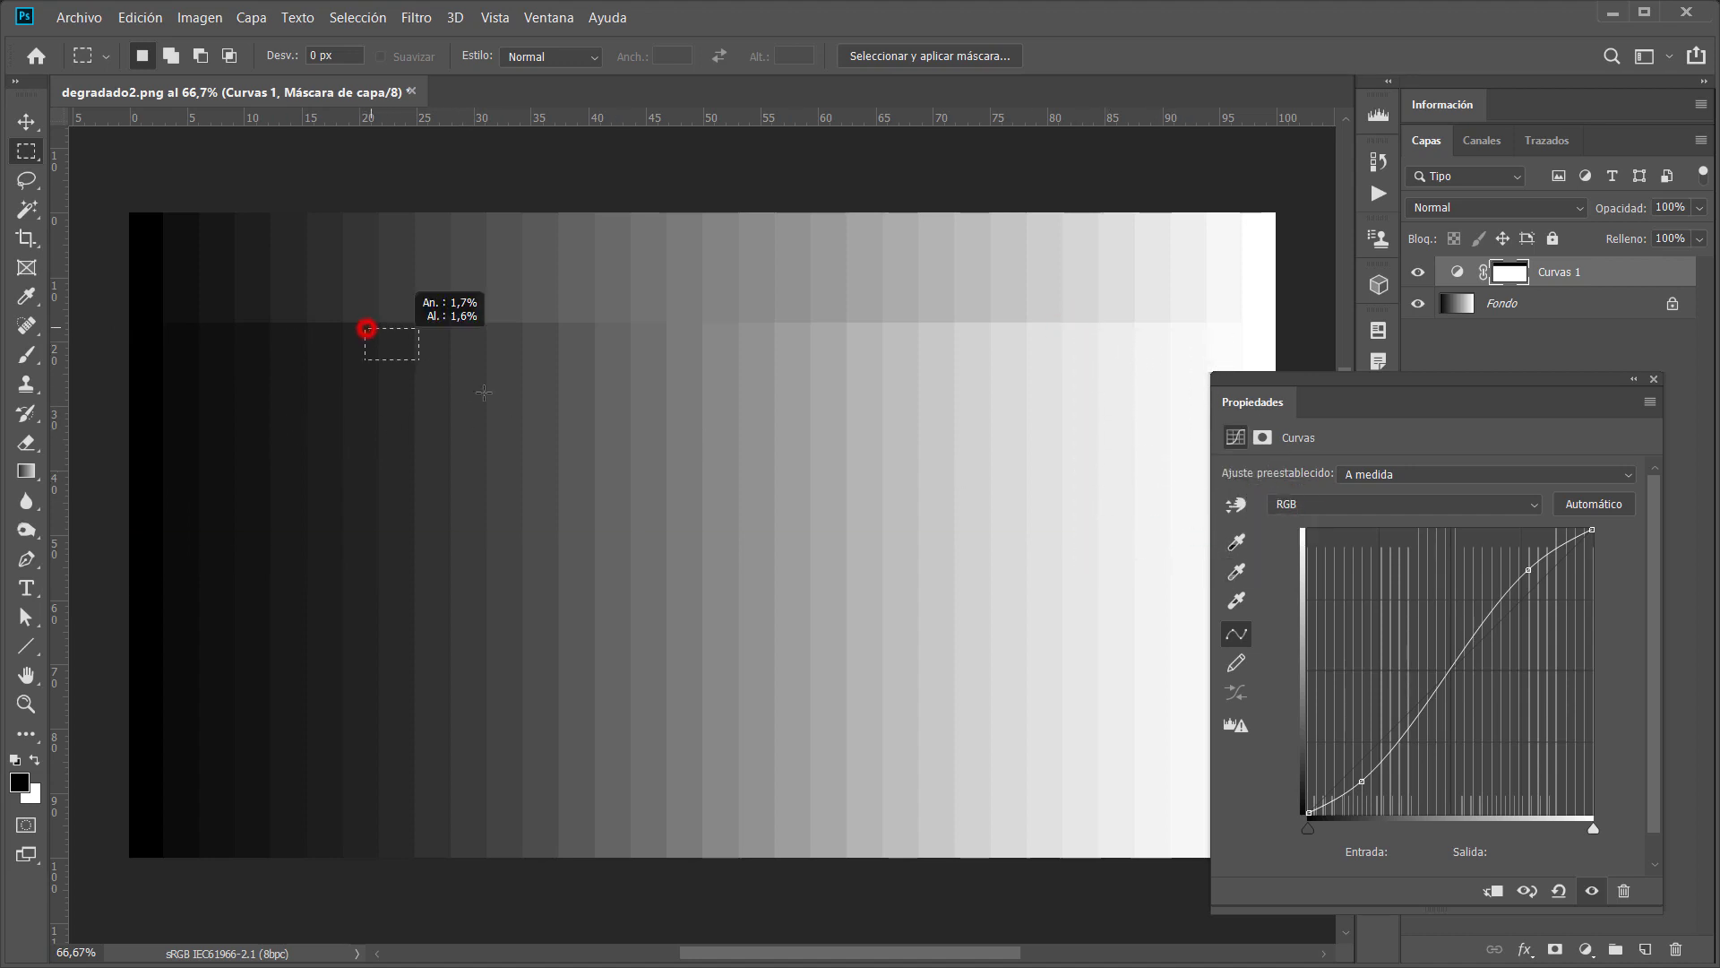
drag(661, 448, 684, 441)
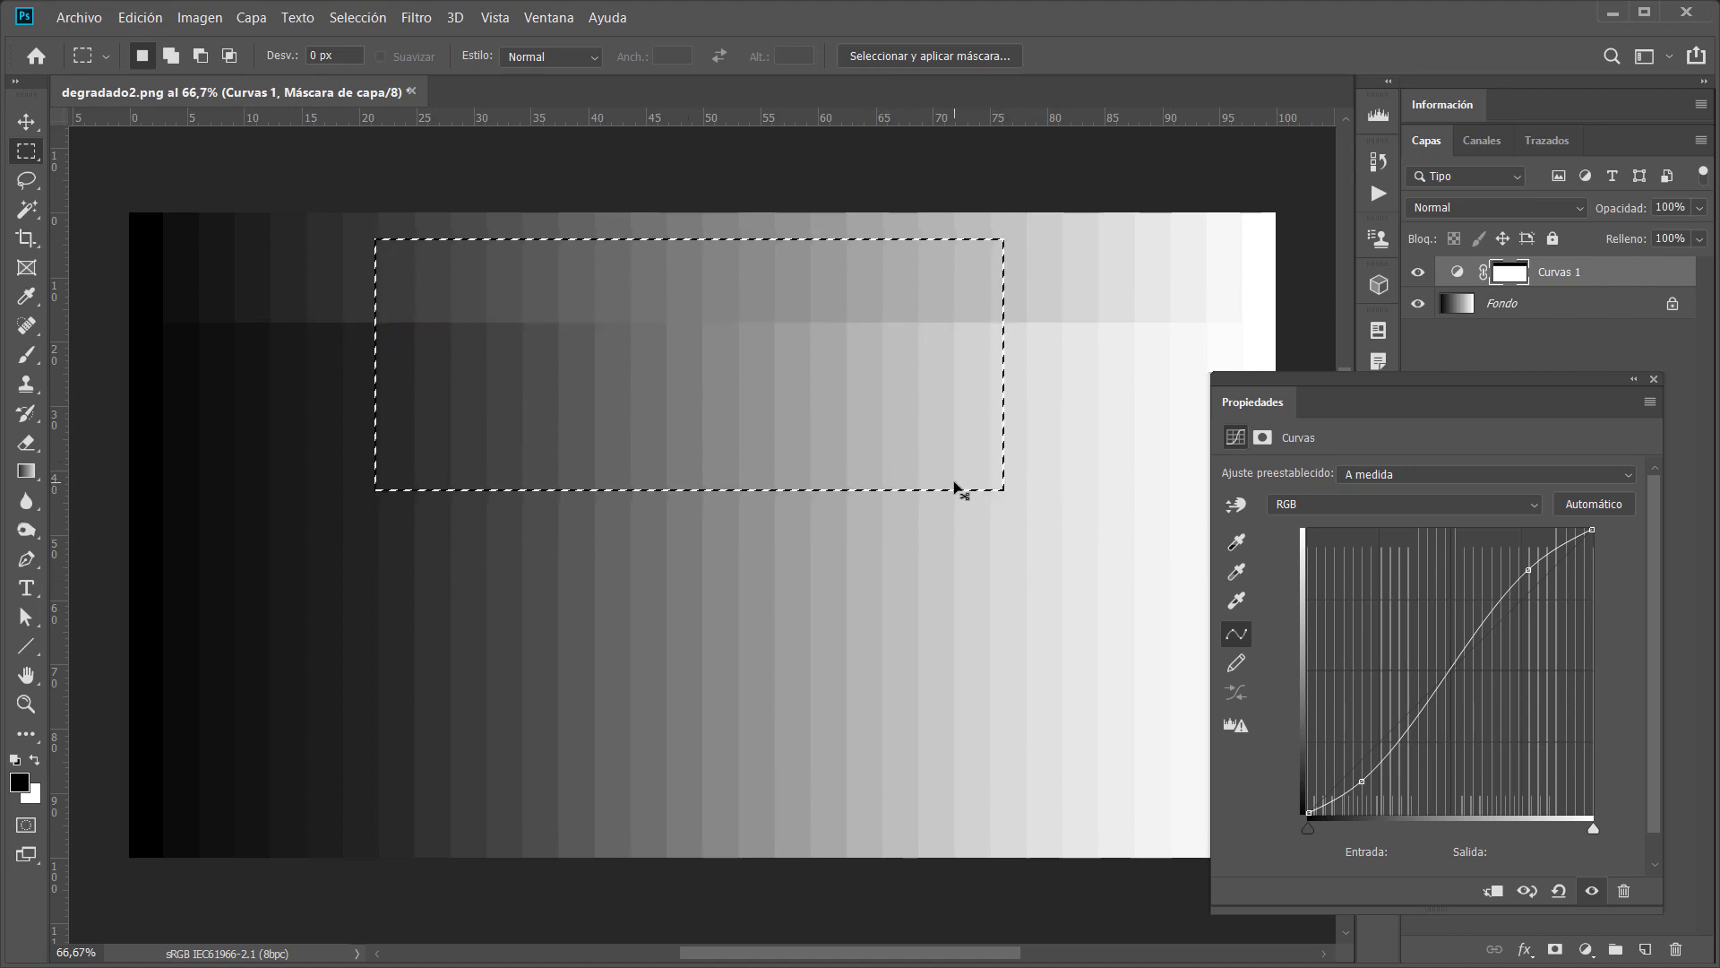
key(ctrl+d)
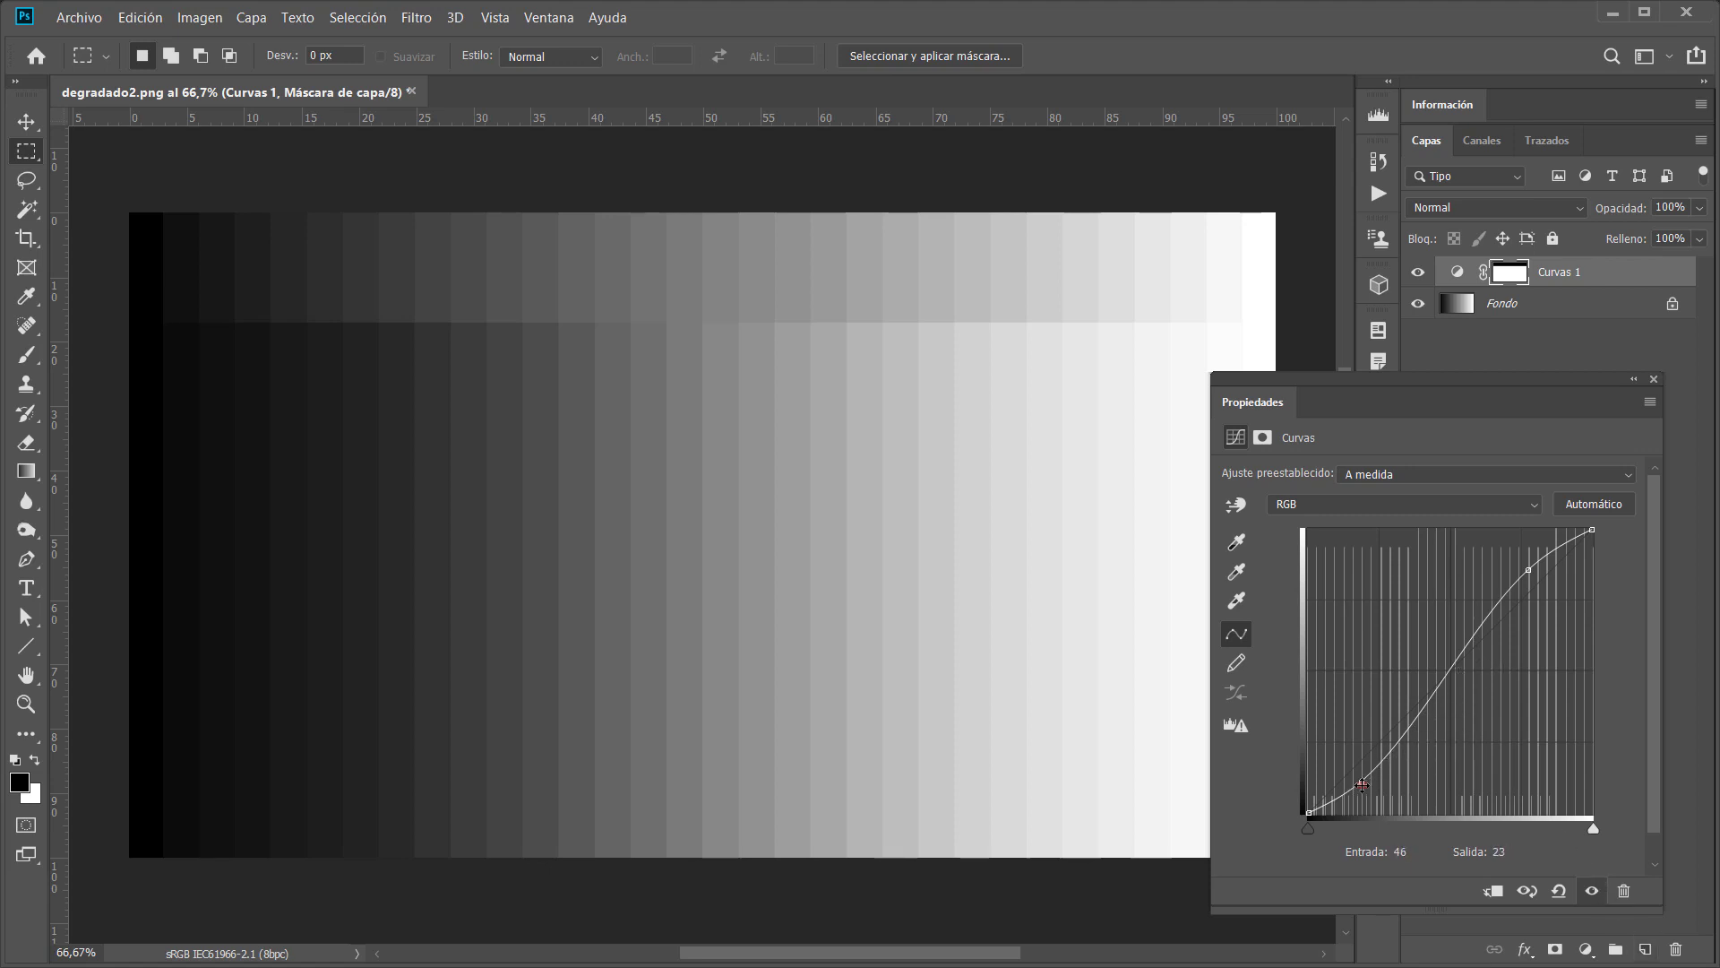
- Replace the upper point with a raised midtone point and set the shadow point to 84/43
drag(1362, 785, 1334, 797)
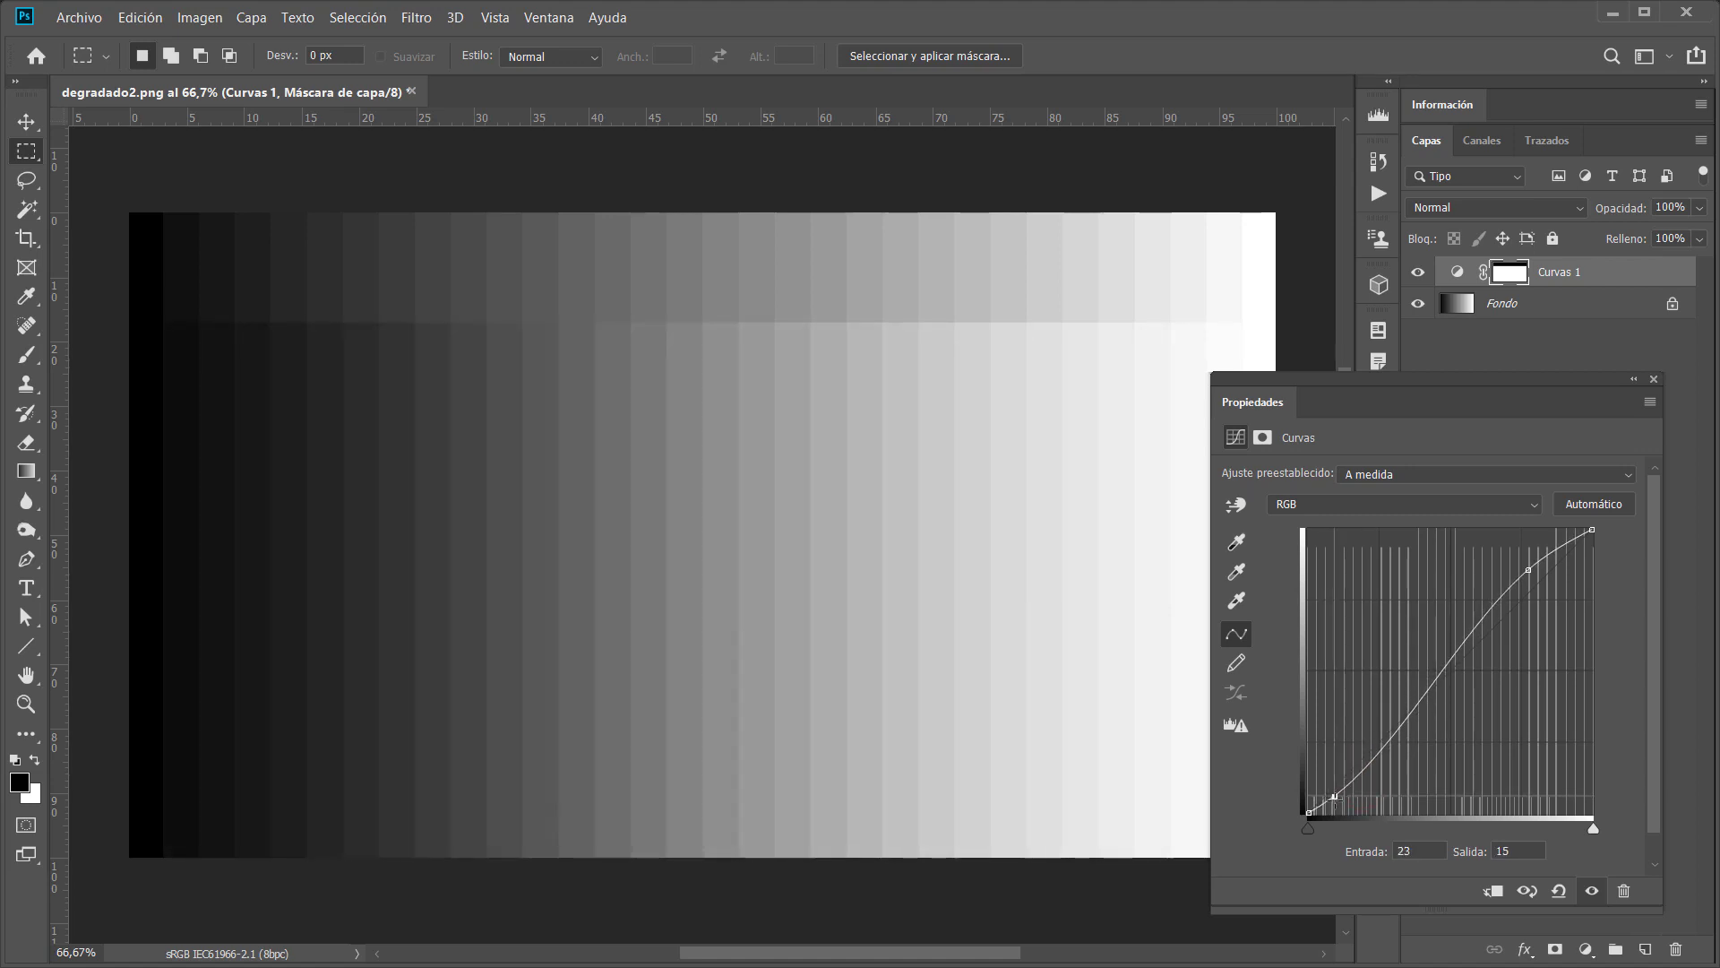
click(1529, 570)
key(Delete)
click(1426, 681)
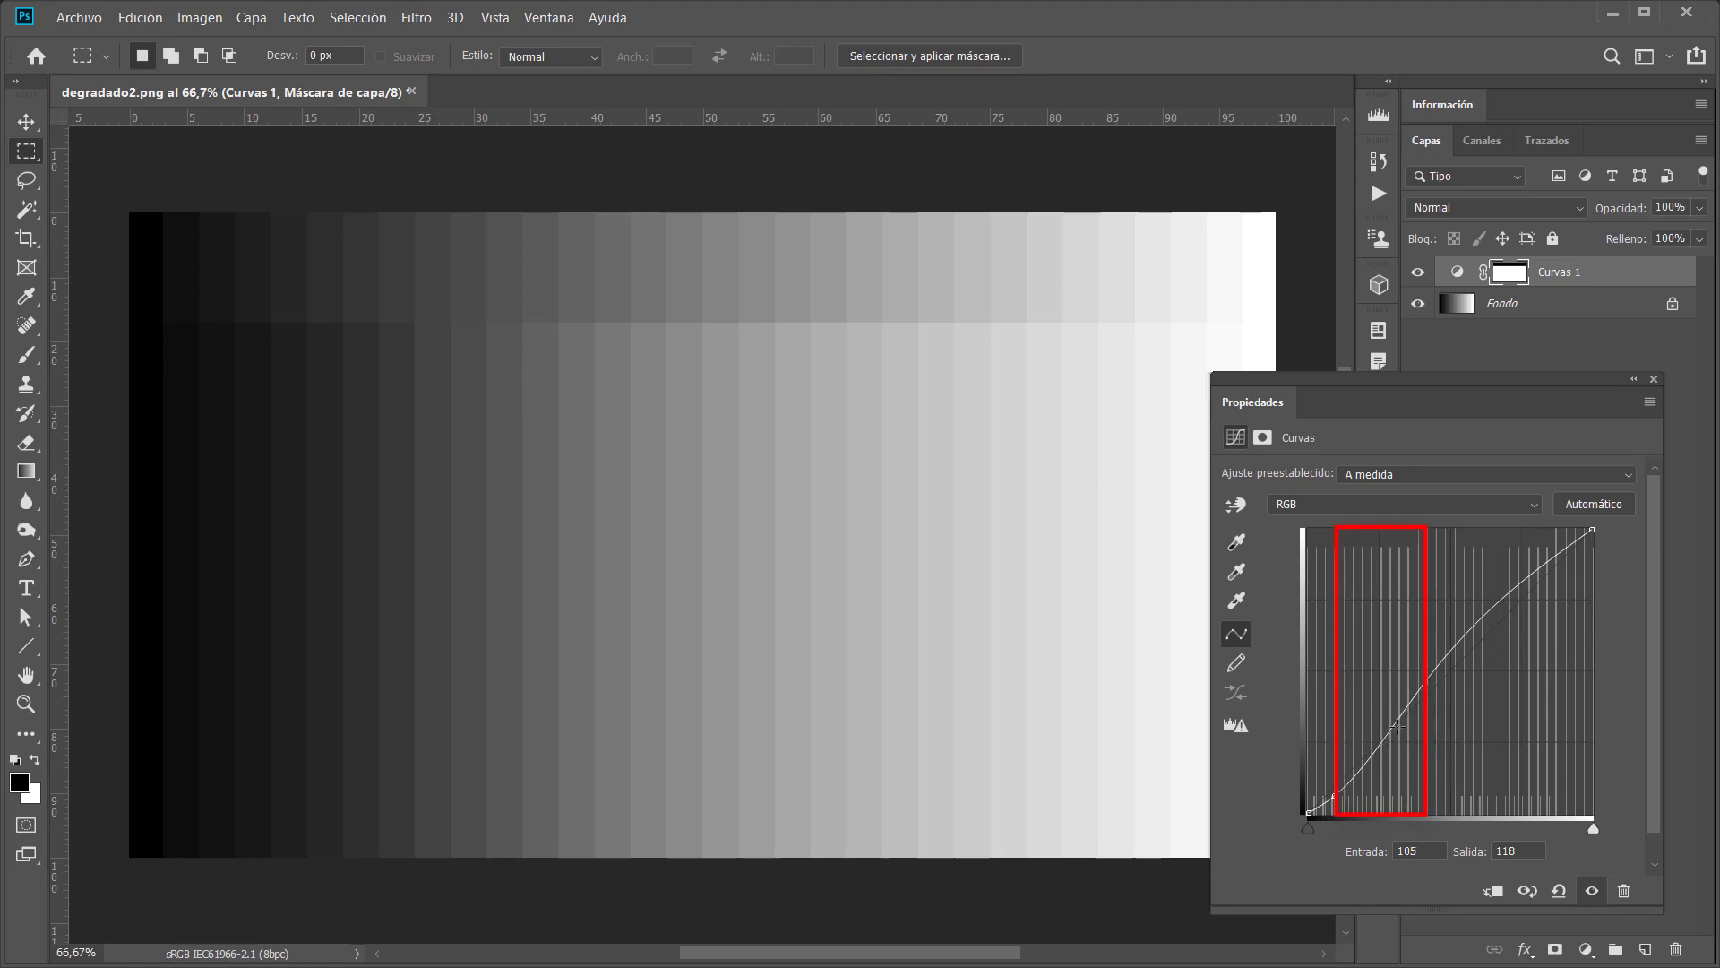
drag(1425, 683, 1555, 551)
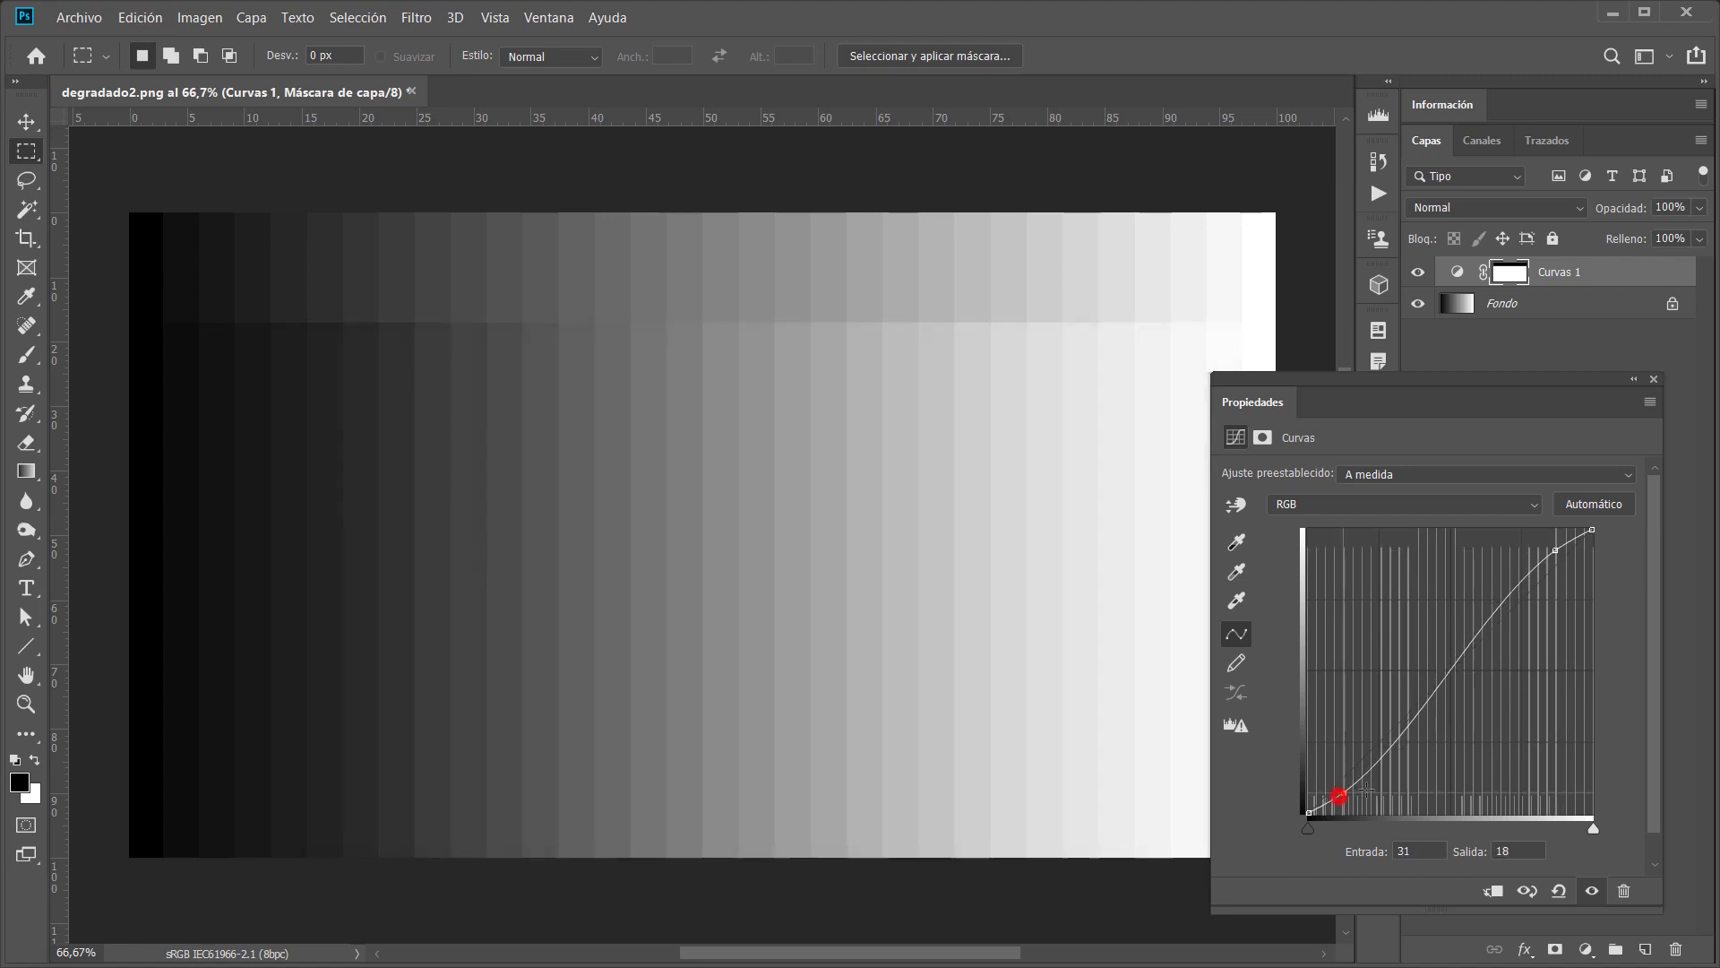
drag(1339, 794, 1404, 786)
drag(1555, 551, 1501, 589)
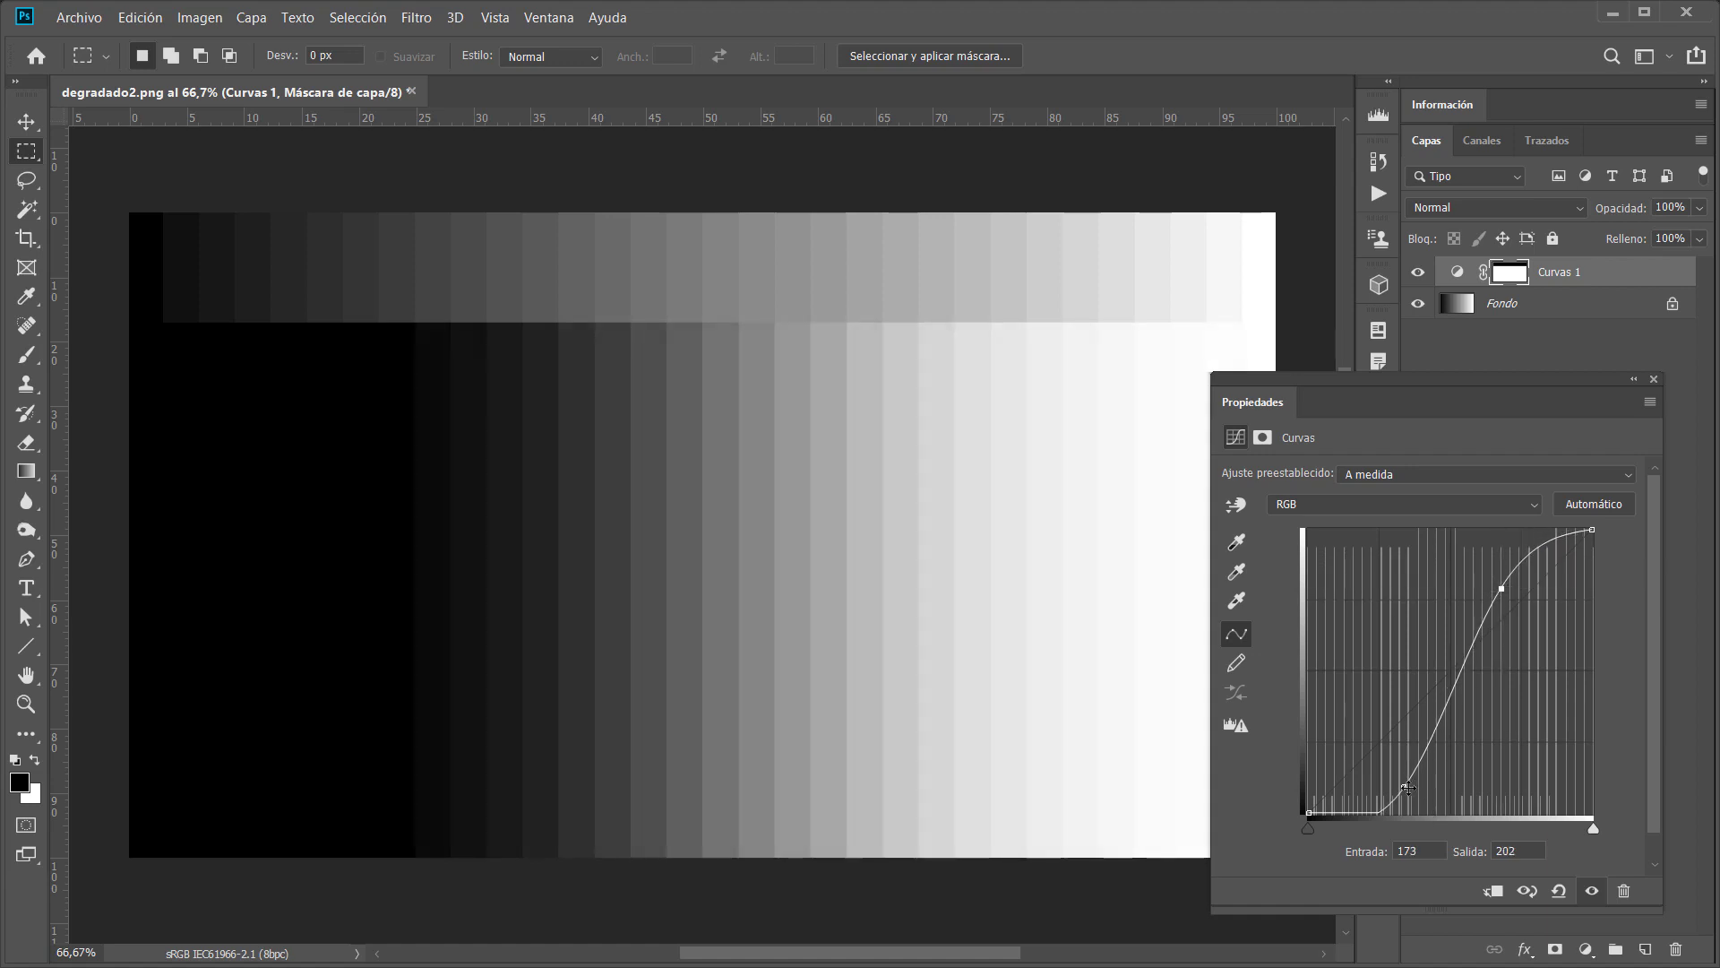
drag(1408, 789, 1402, 765)
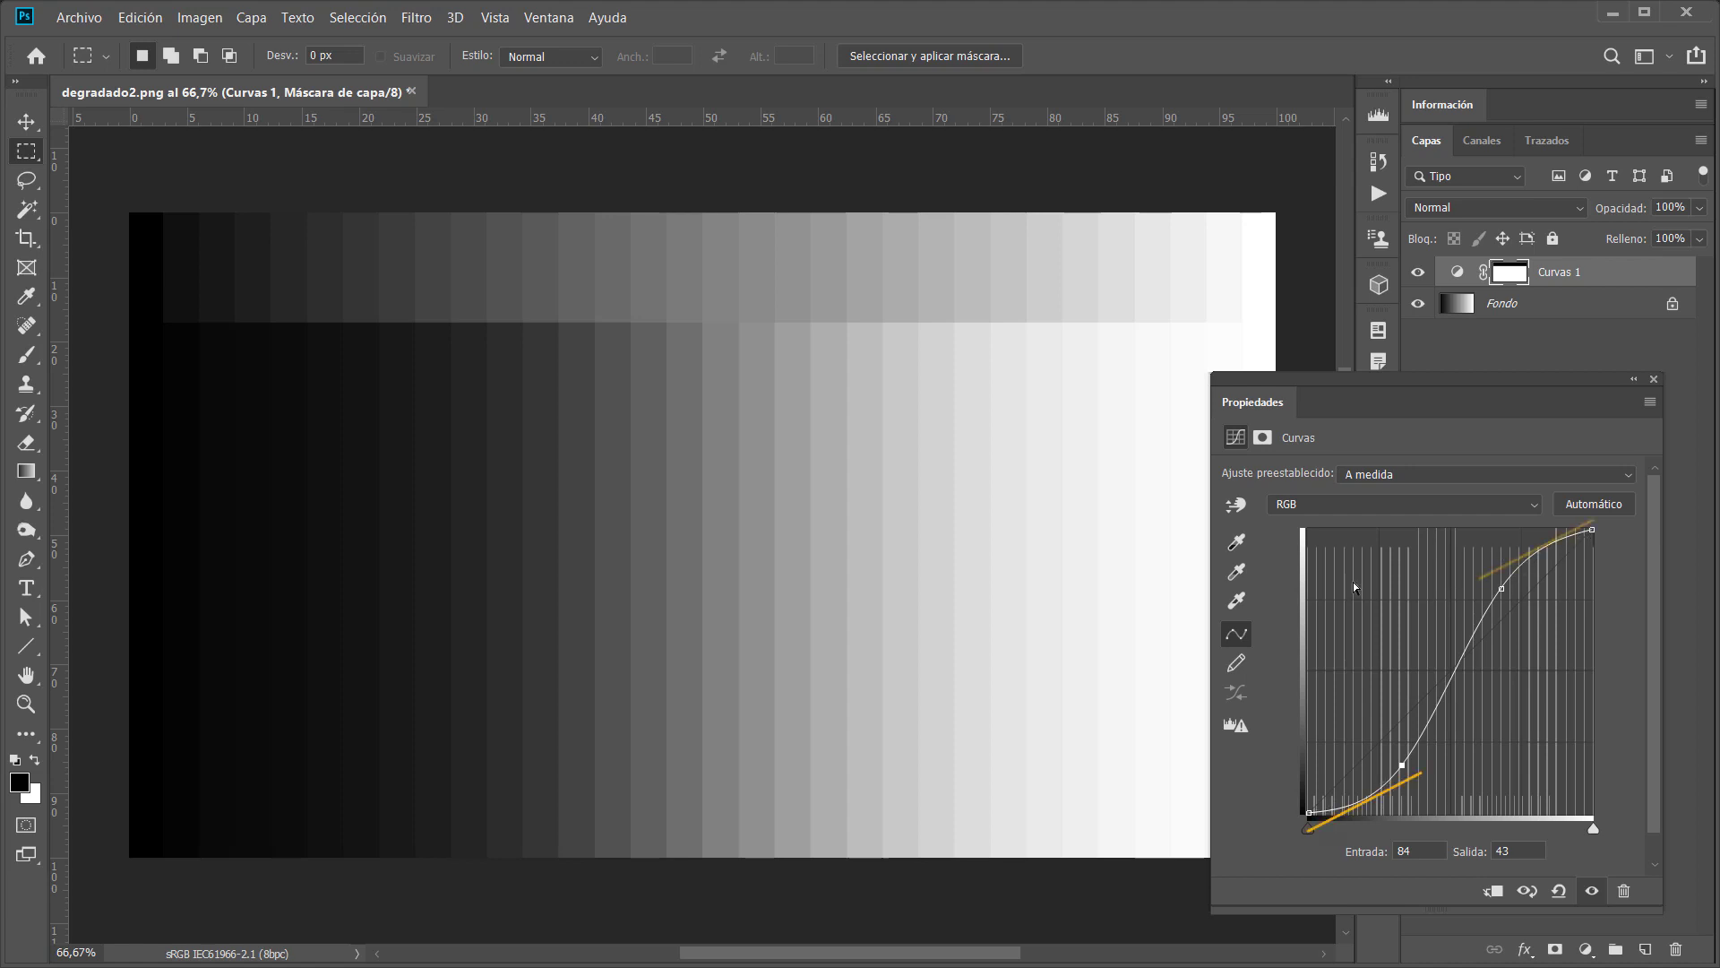
- Marquee the light, dark and middle gradient areas, then clear the selection
drag(1079, 272, 1262, 460)
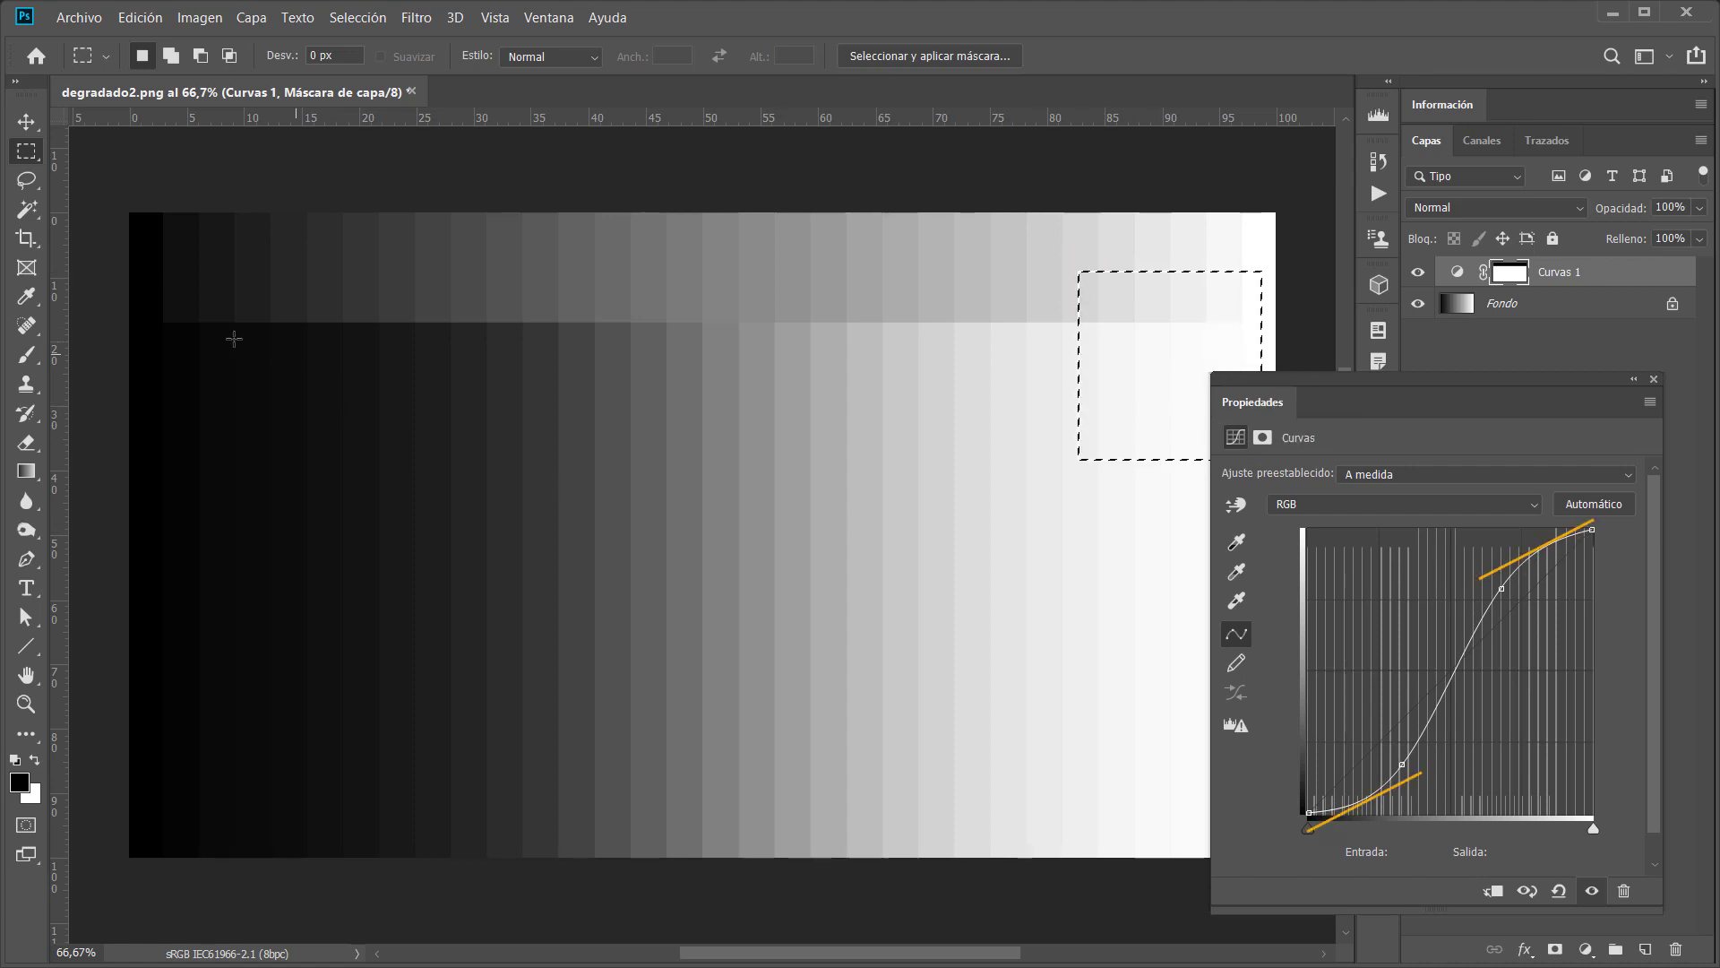
drag(149, 318, 308, 532)
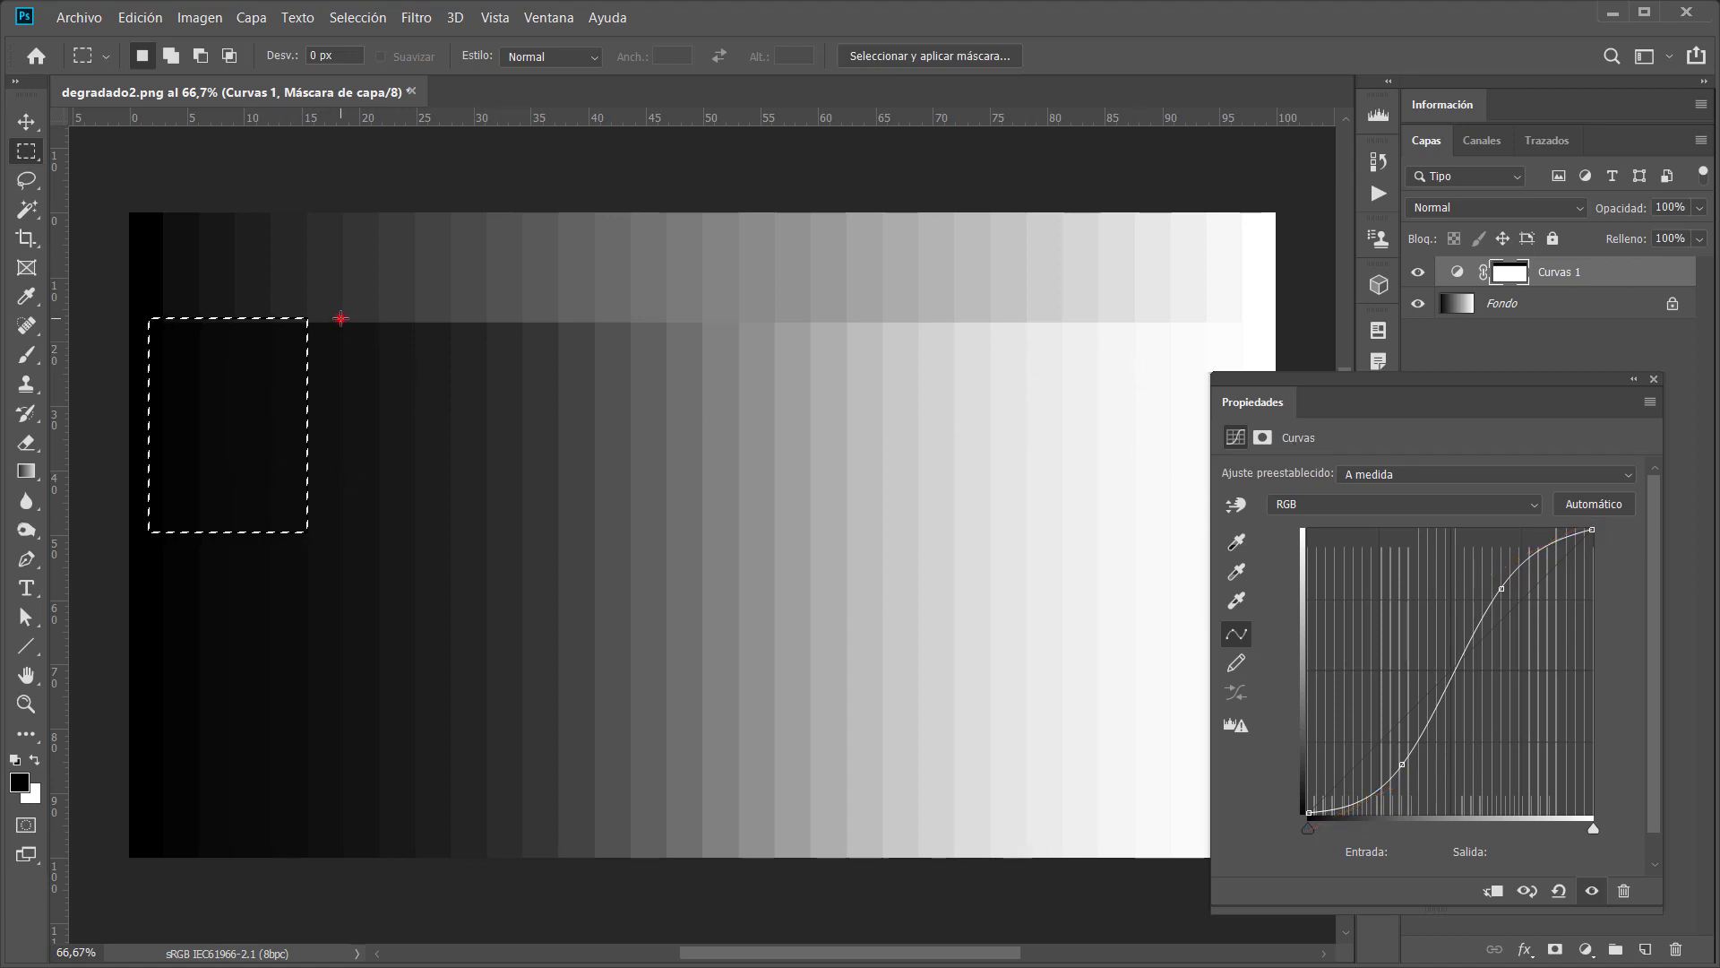
mouse_move(340, 318)
mouse_down()
mouse_move(1040, 728)
mouse_move(1067, 770)
mouse_up()
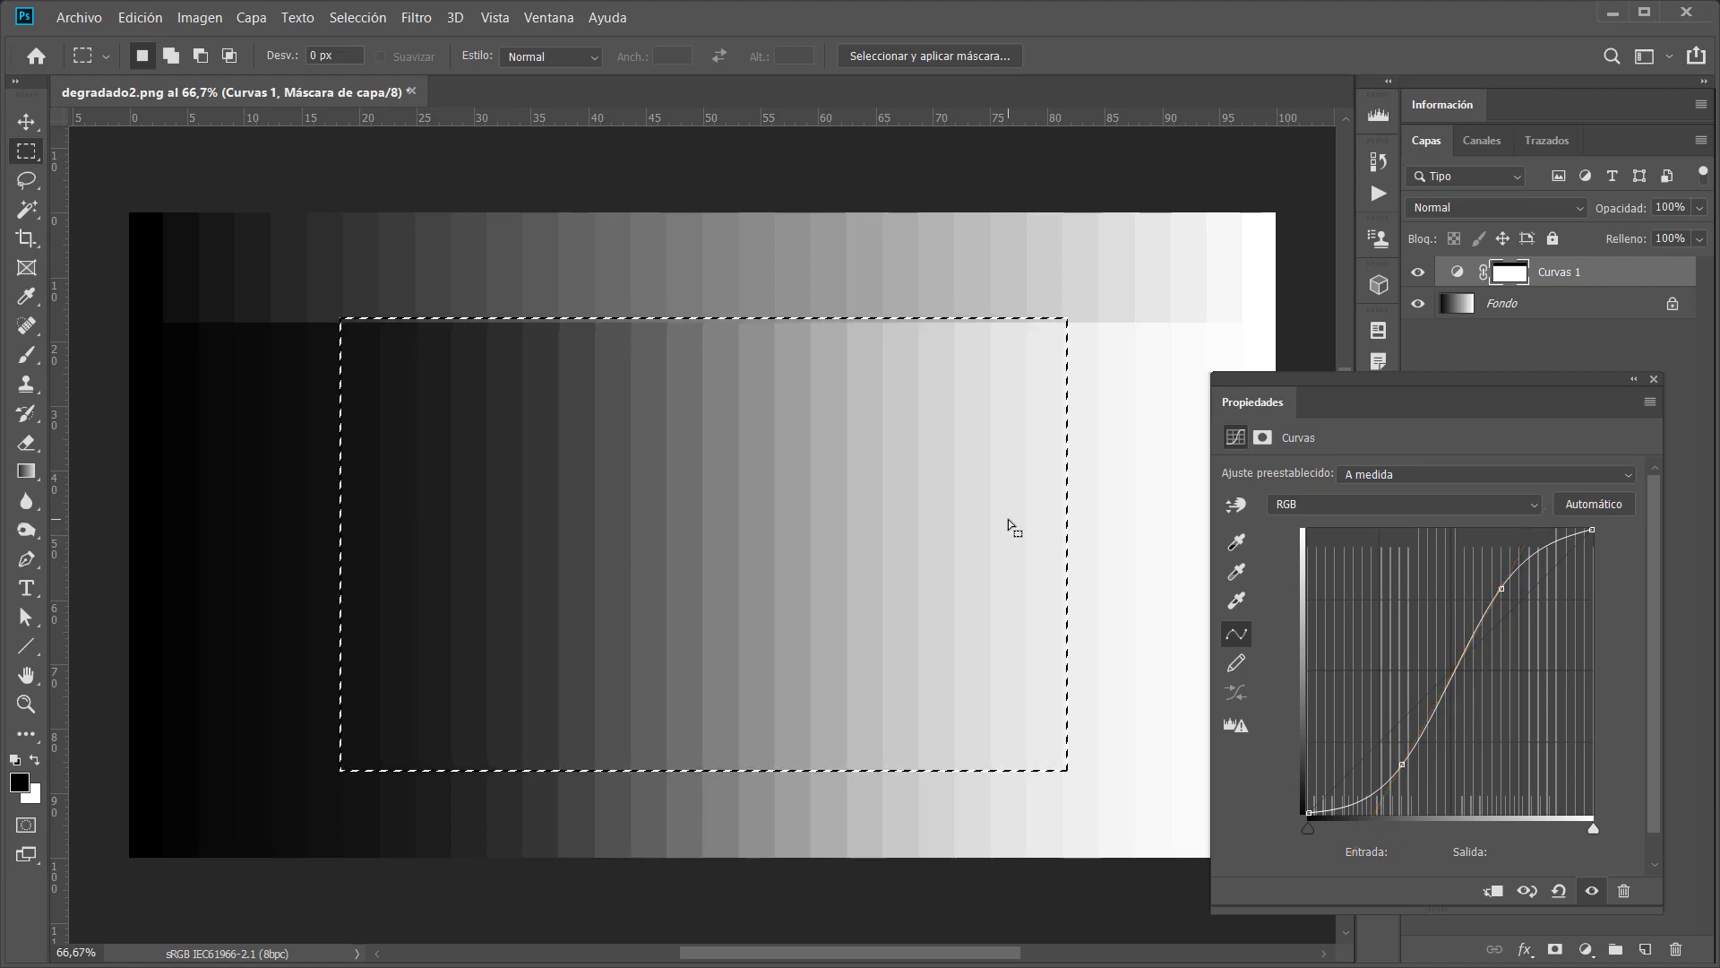
key(ctrl+d)
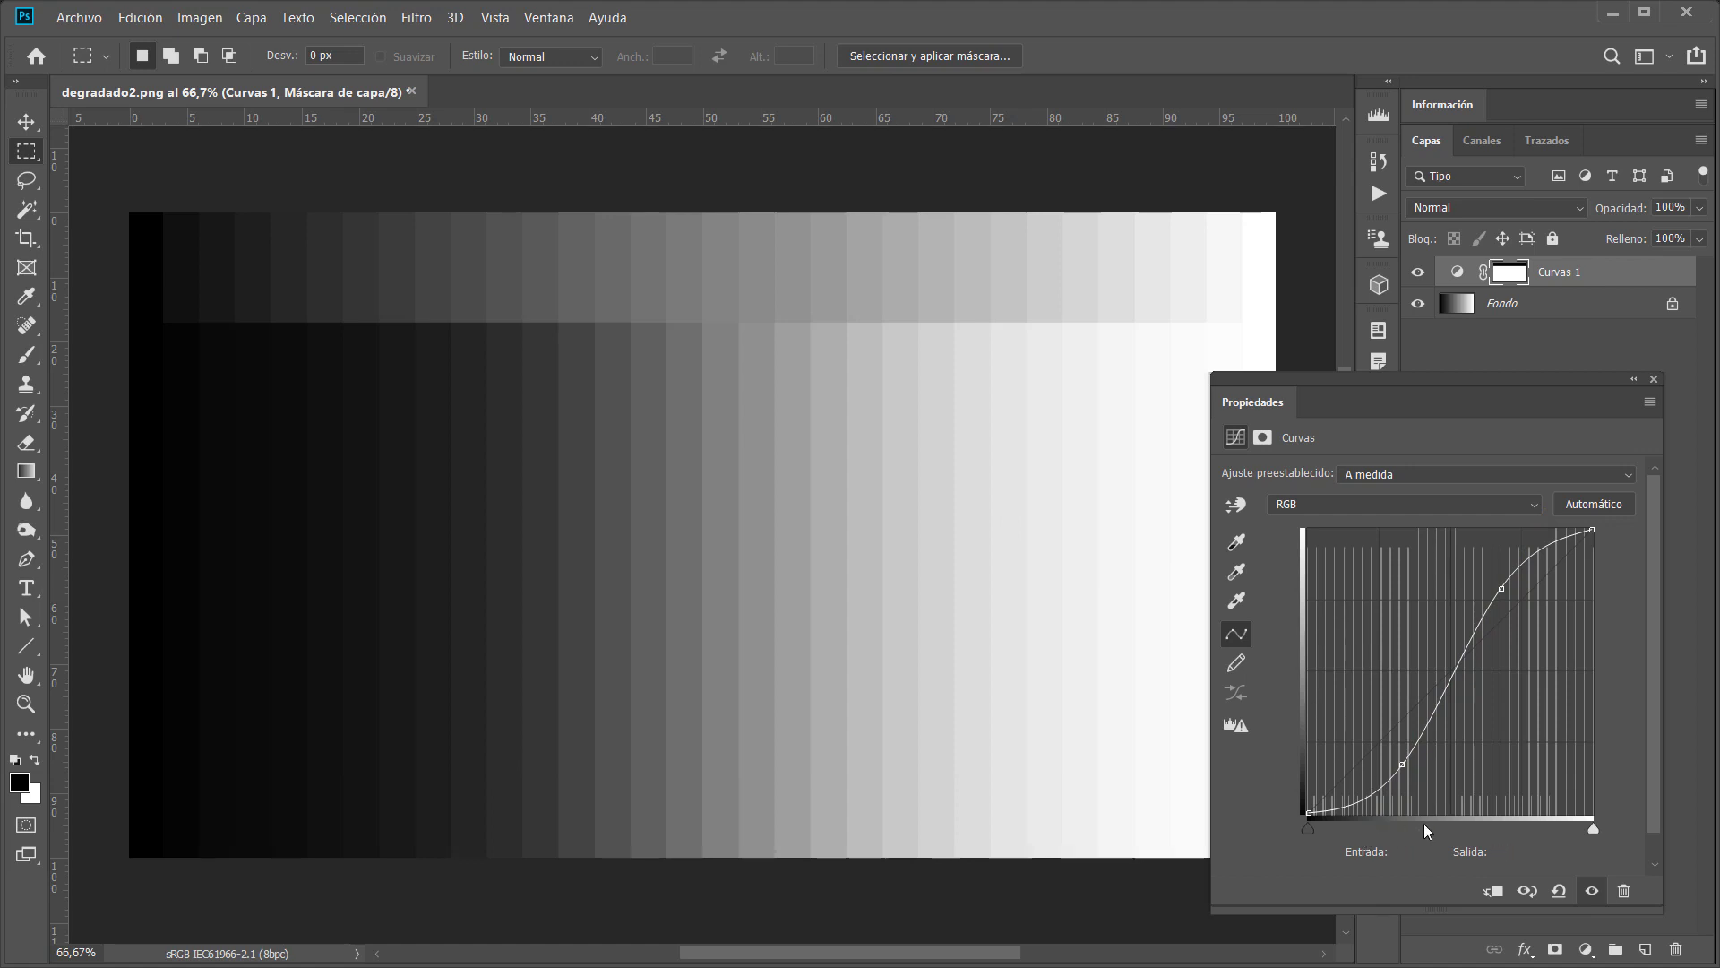
- Sketch a trial S-curve from a straight line, then reset Curvas 1 to the default diagonal
click(1559, 889)
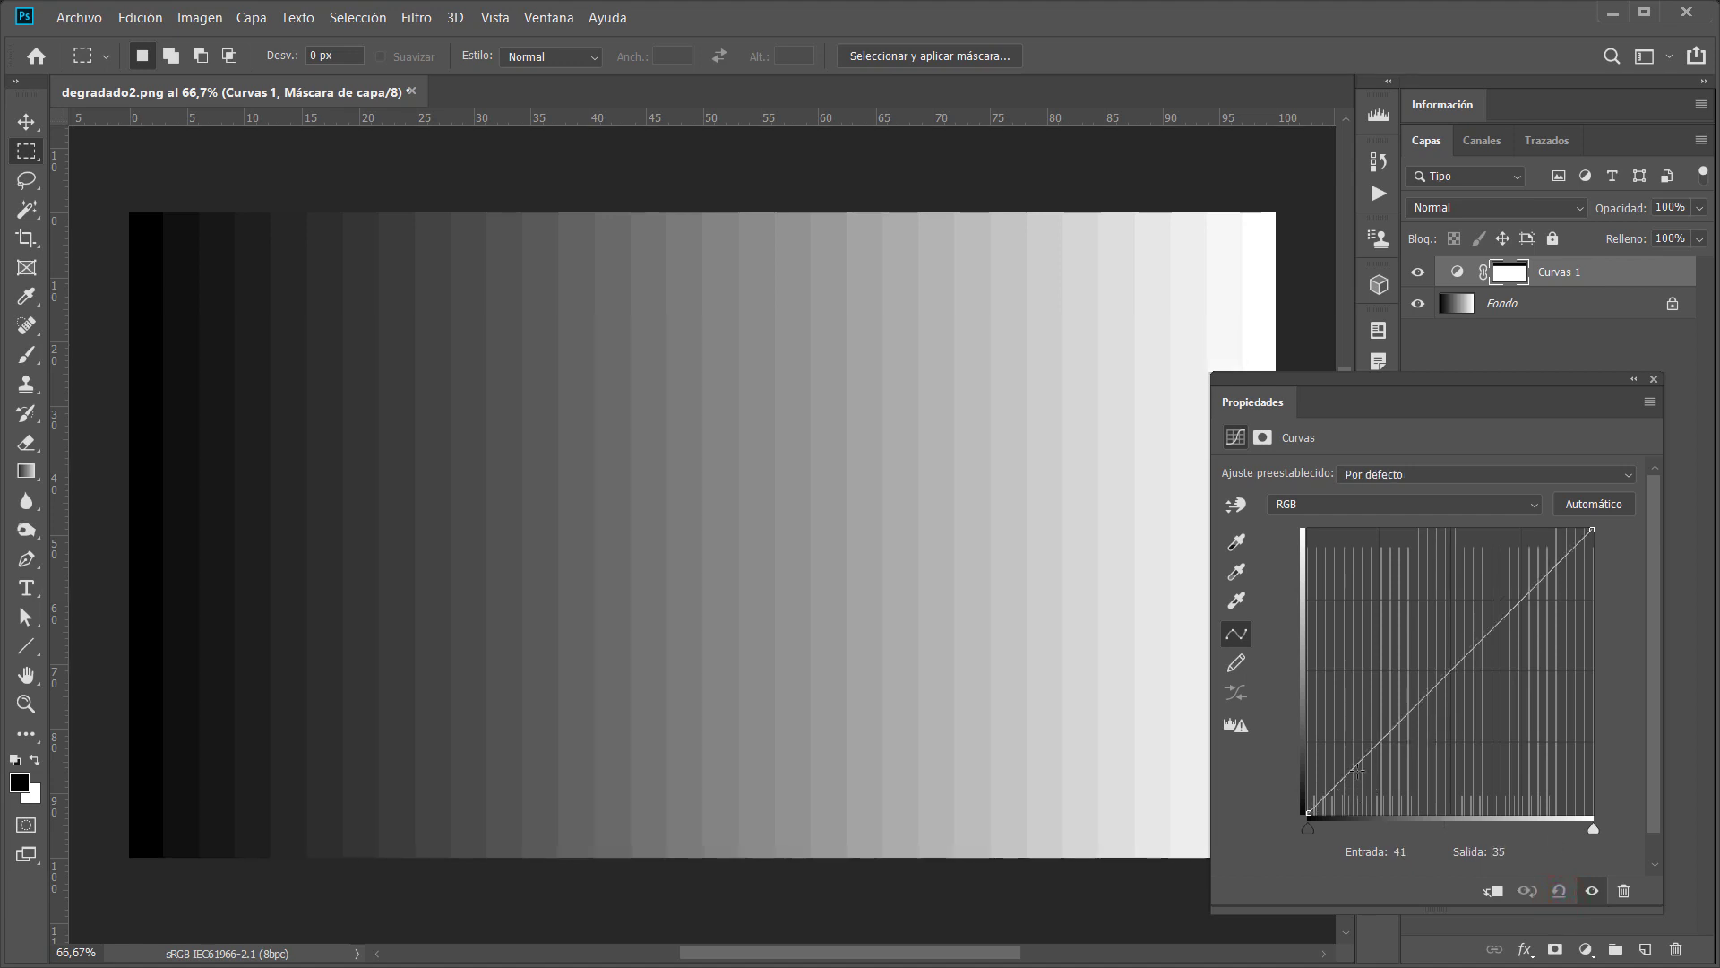
drag(1354, 770, 1359, 785)
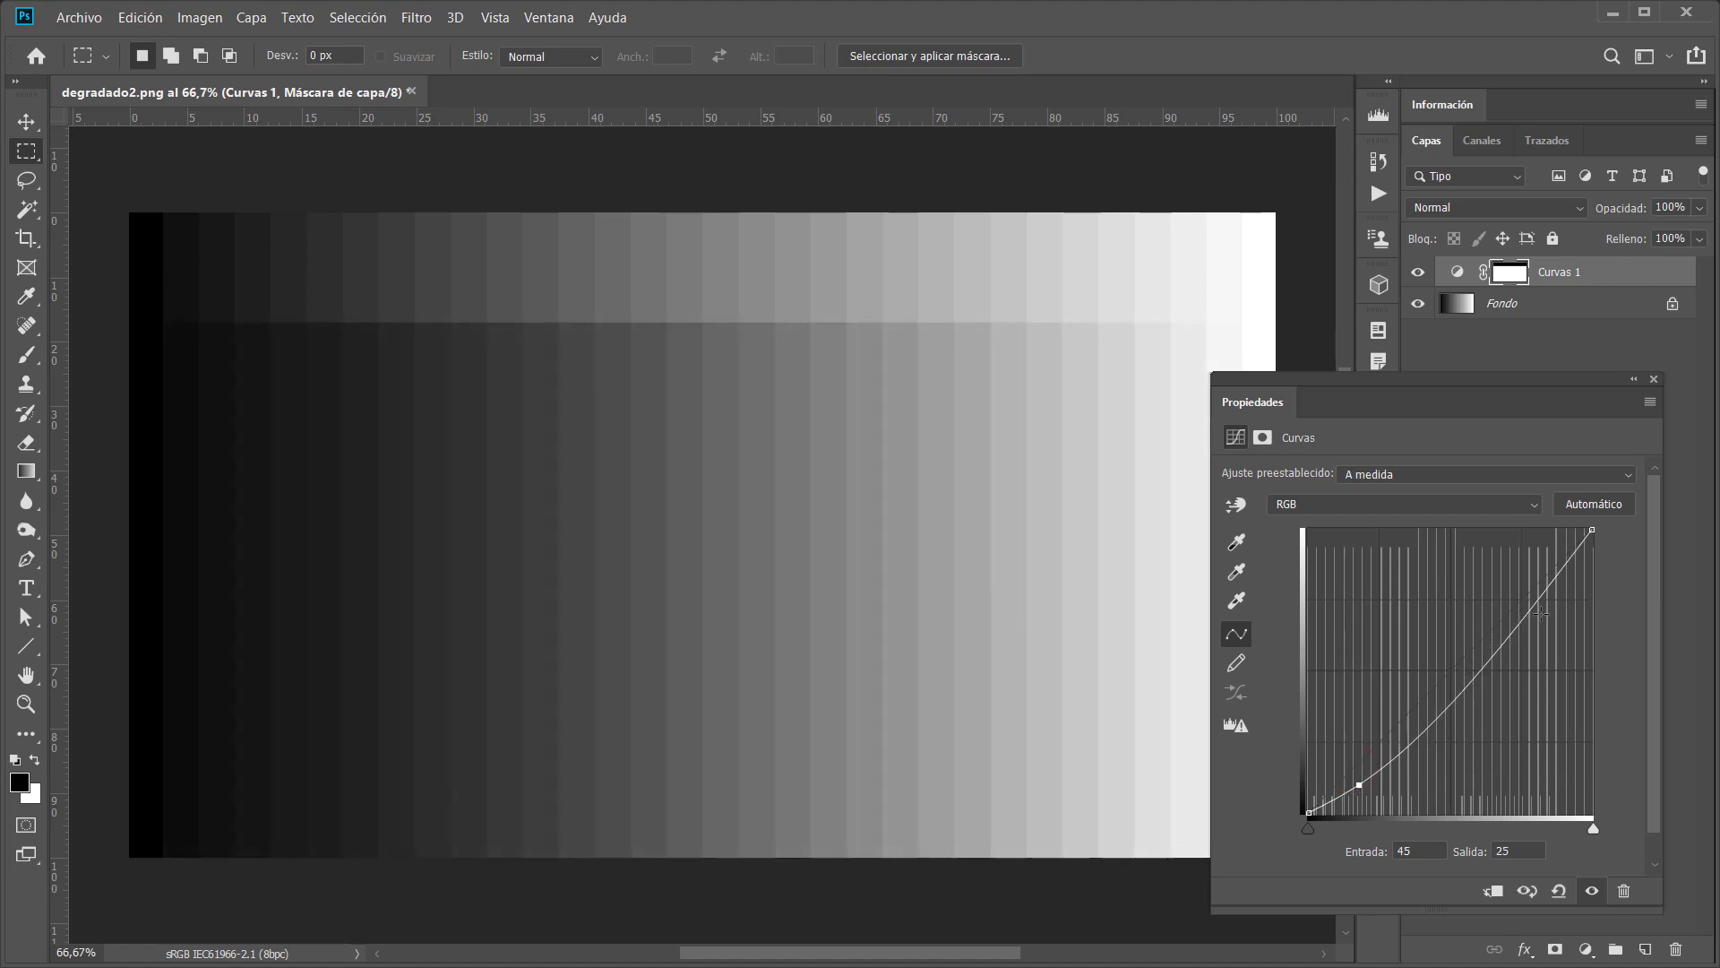
drag(1533, 622, 1538, 570)
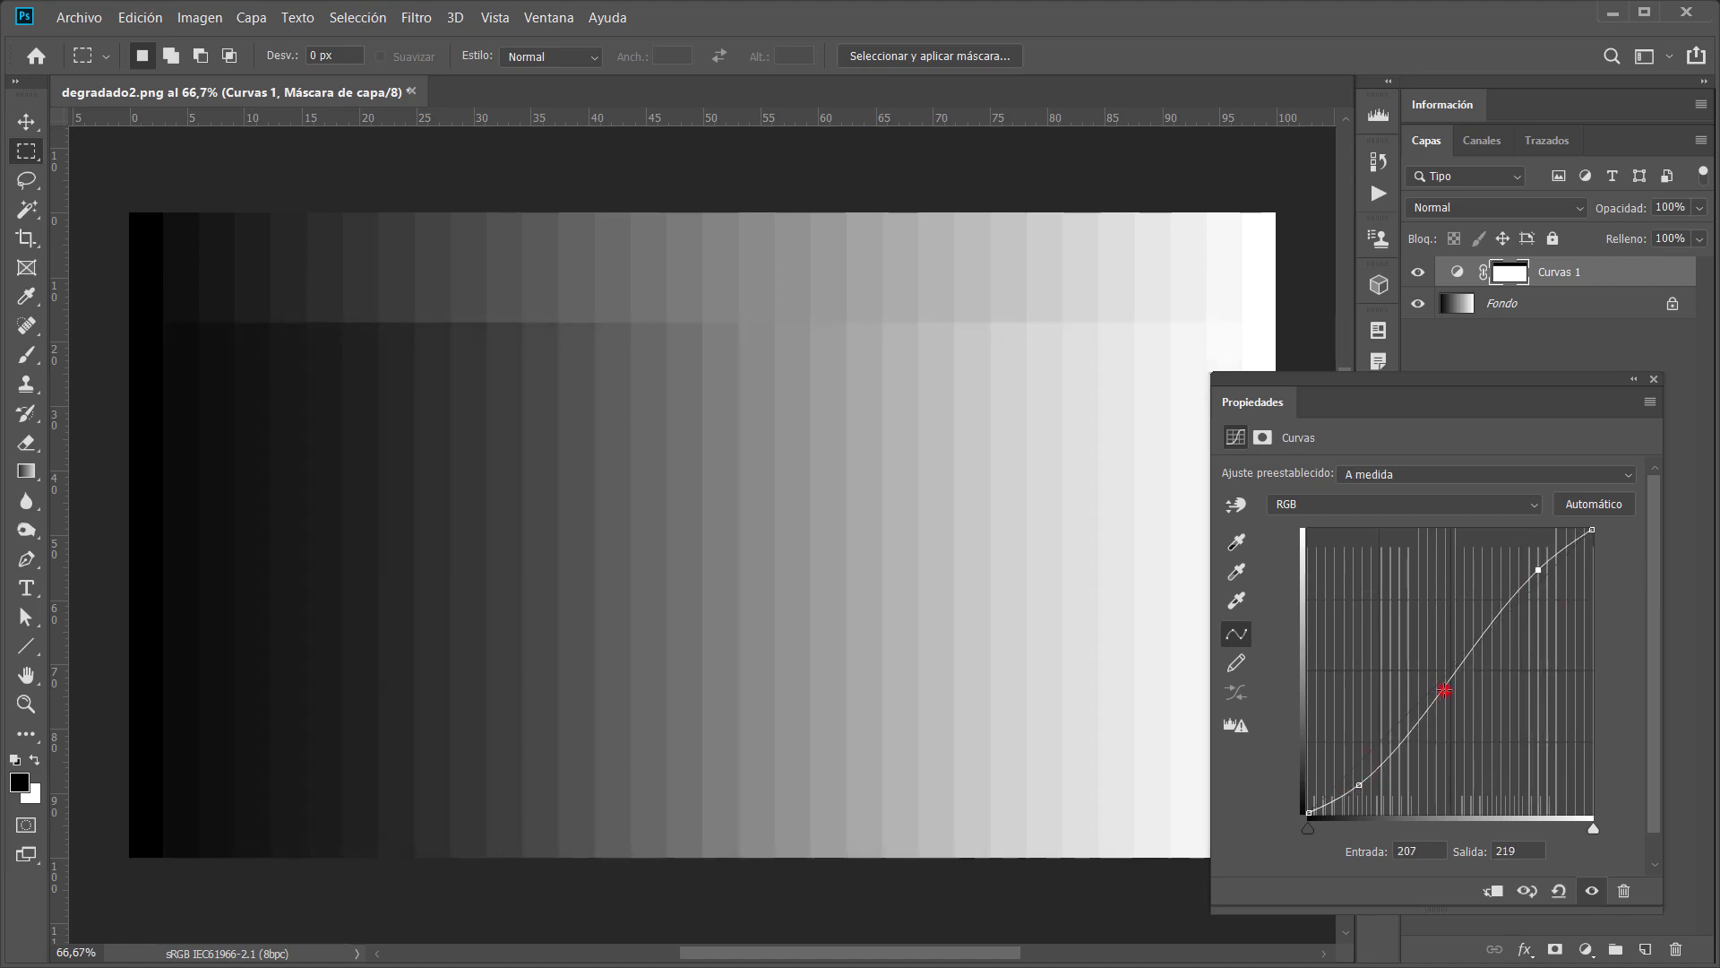
mouse_move(1445, 690)
mouse_down()
mouse_move(1438, 596)
mouse_move(1438, 676)
mouse_up()
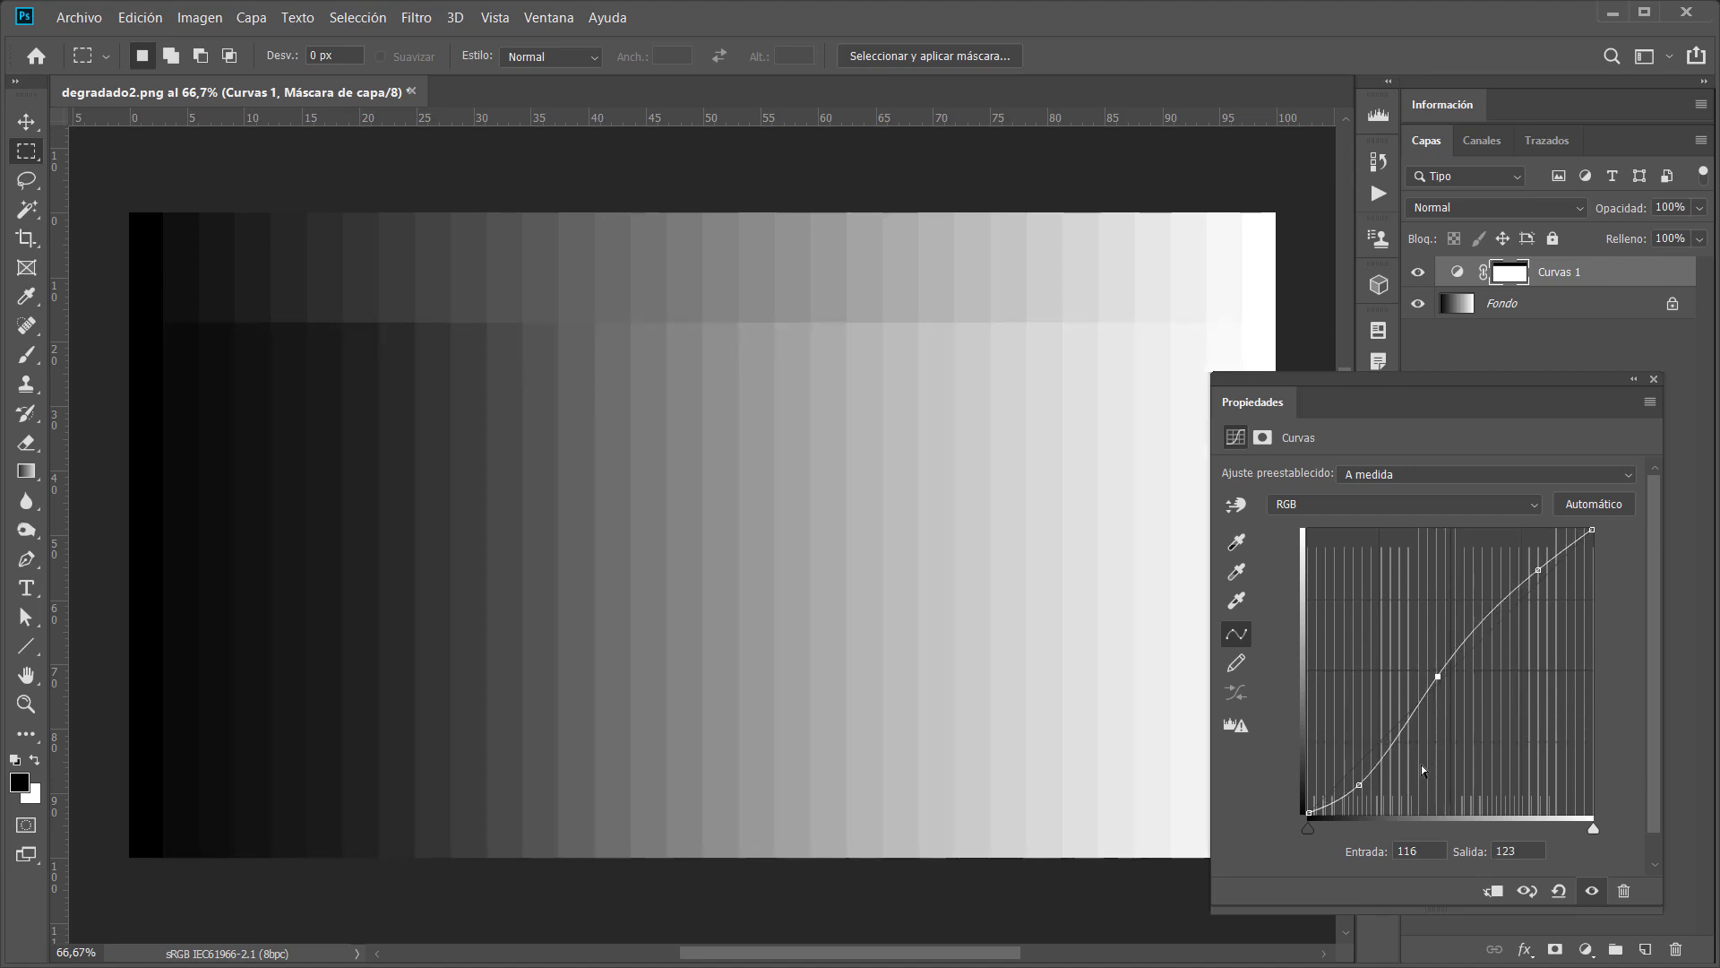
click(1559, 891)
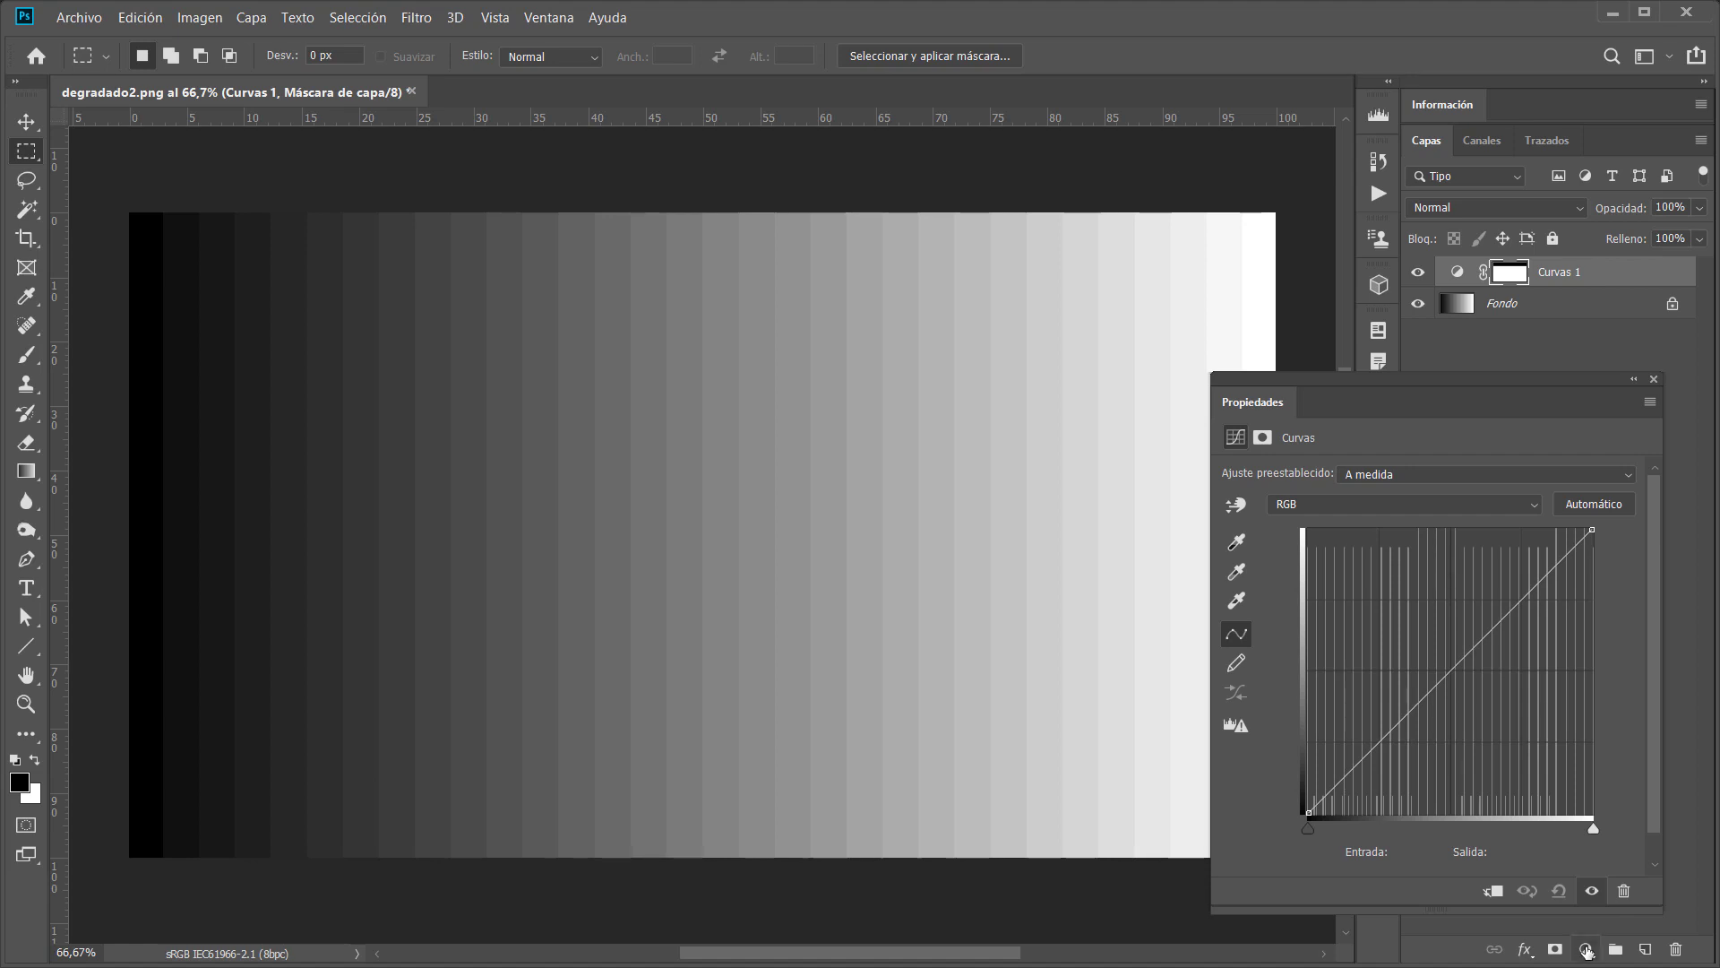
- Add a Niveles 1 Levels layer, try its input and output sliders at defaults, then select Curvas 1
click(1586, 951)
click(1604, 647)
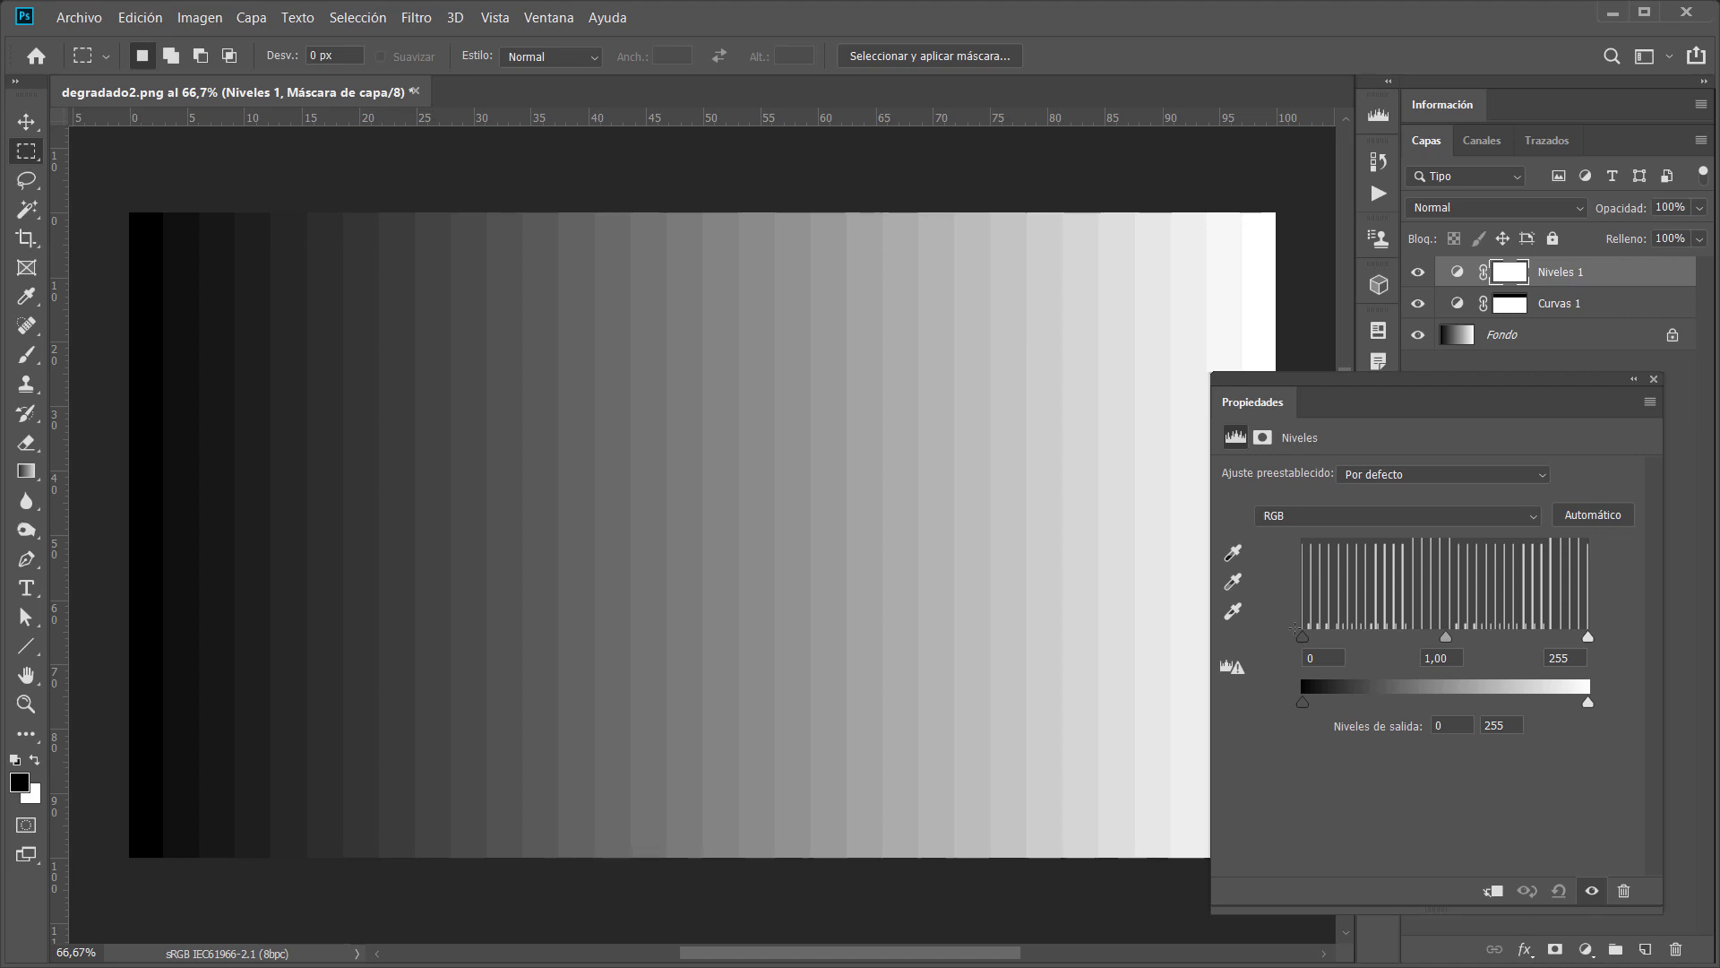
drag(1302, 637, 1301, 638)
drag(1588, 636, 1588, 637)
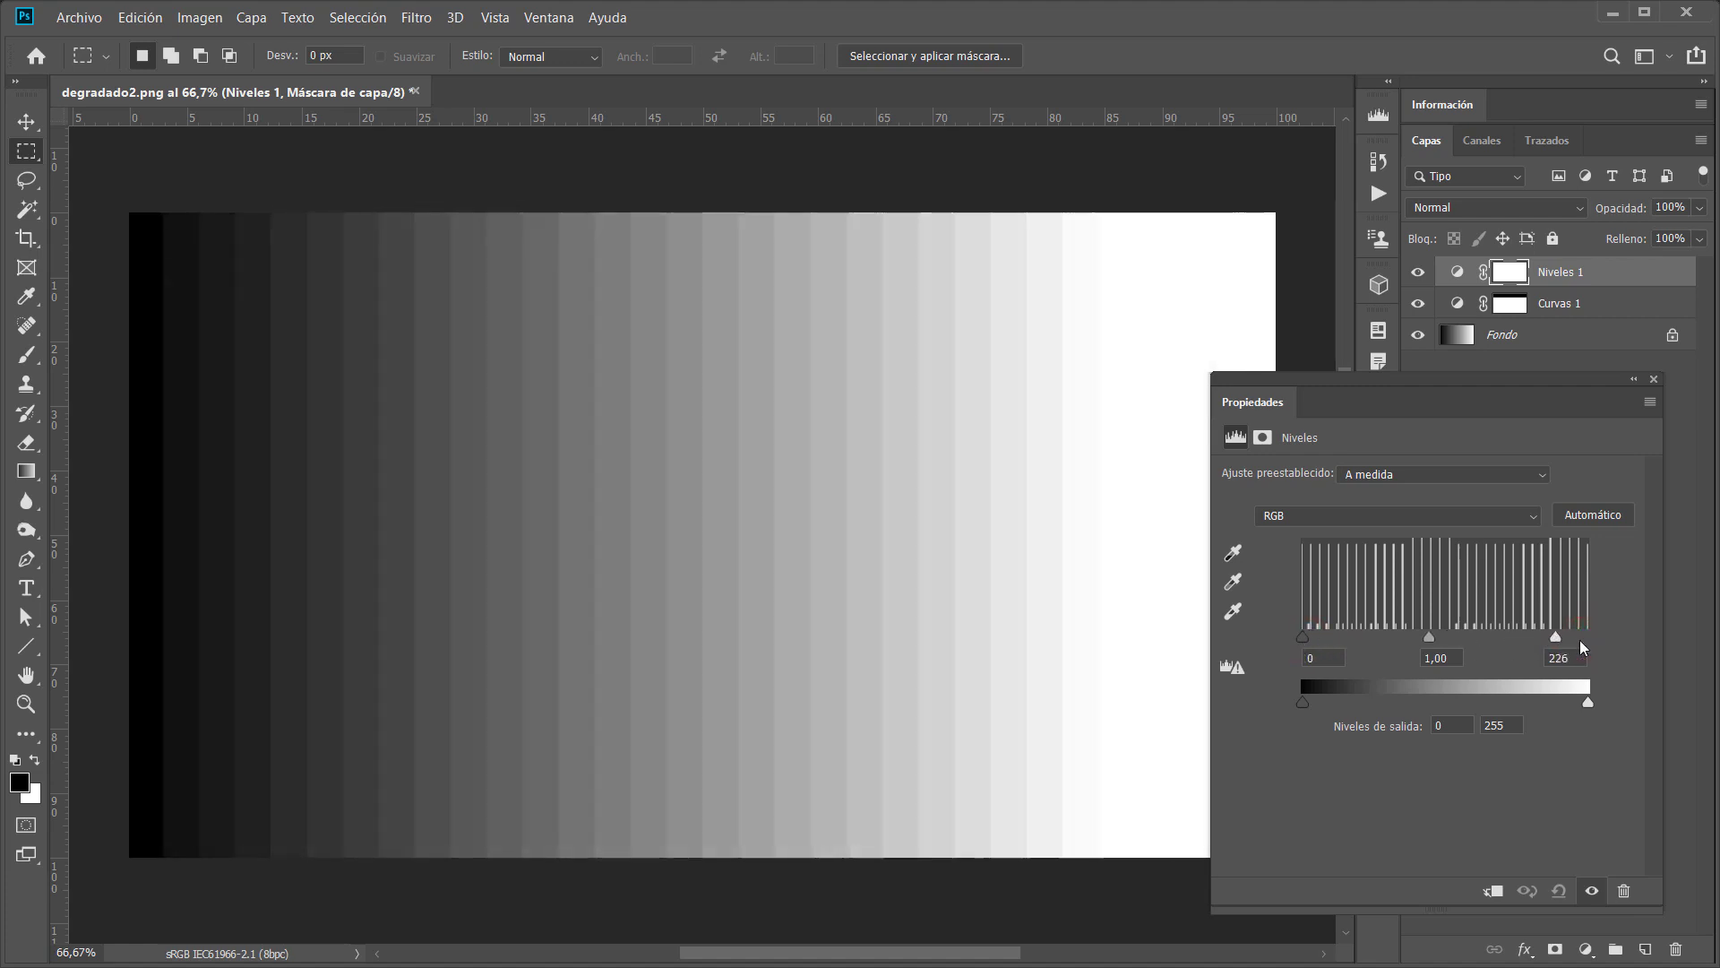
drag(1446, 637, 1446, 637)
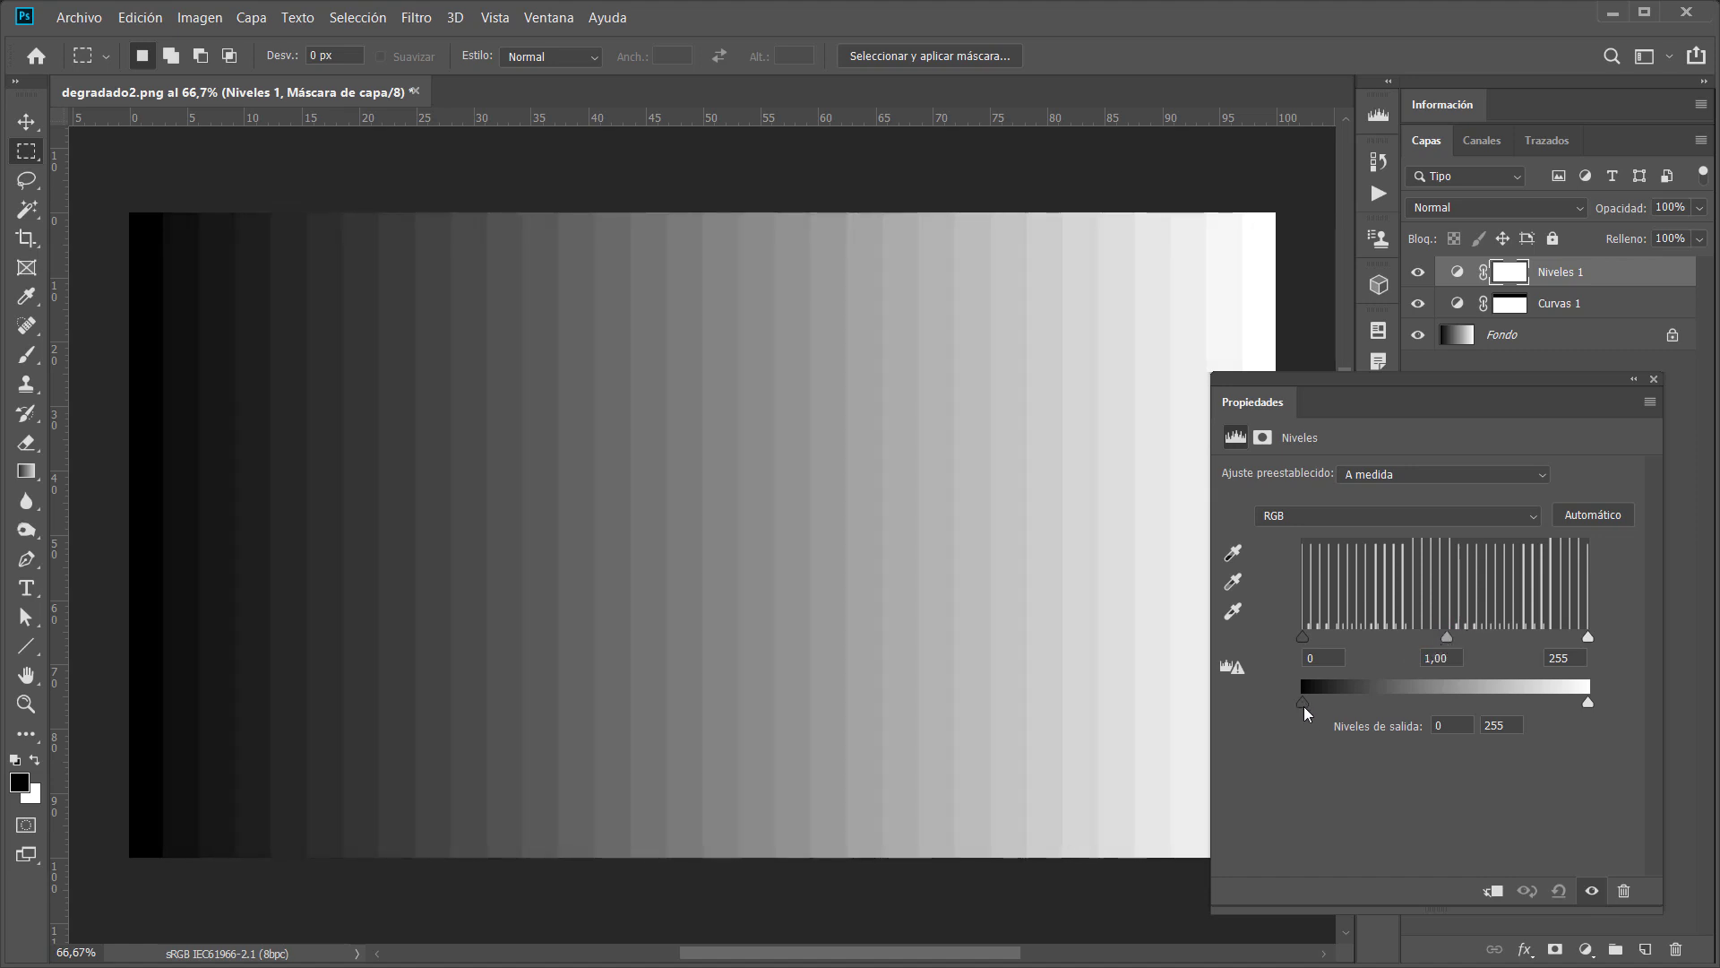
drag(1305, 706, 1304, 705)
drag(1588, 706, 1587, 705)
click(1552, 302)
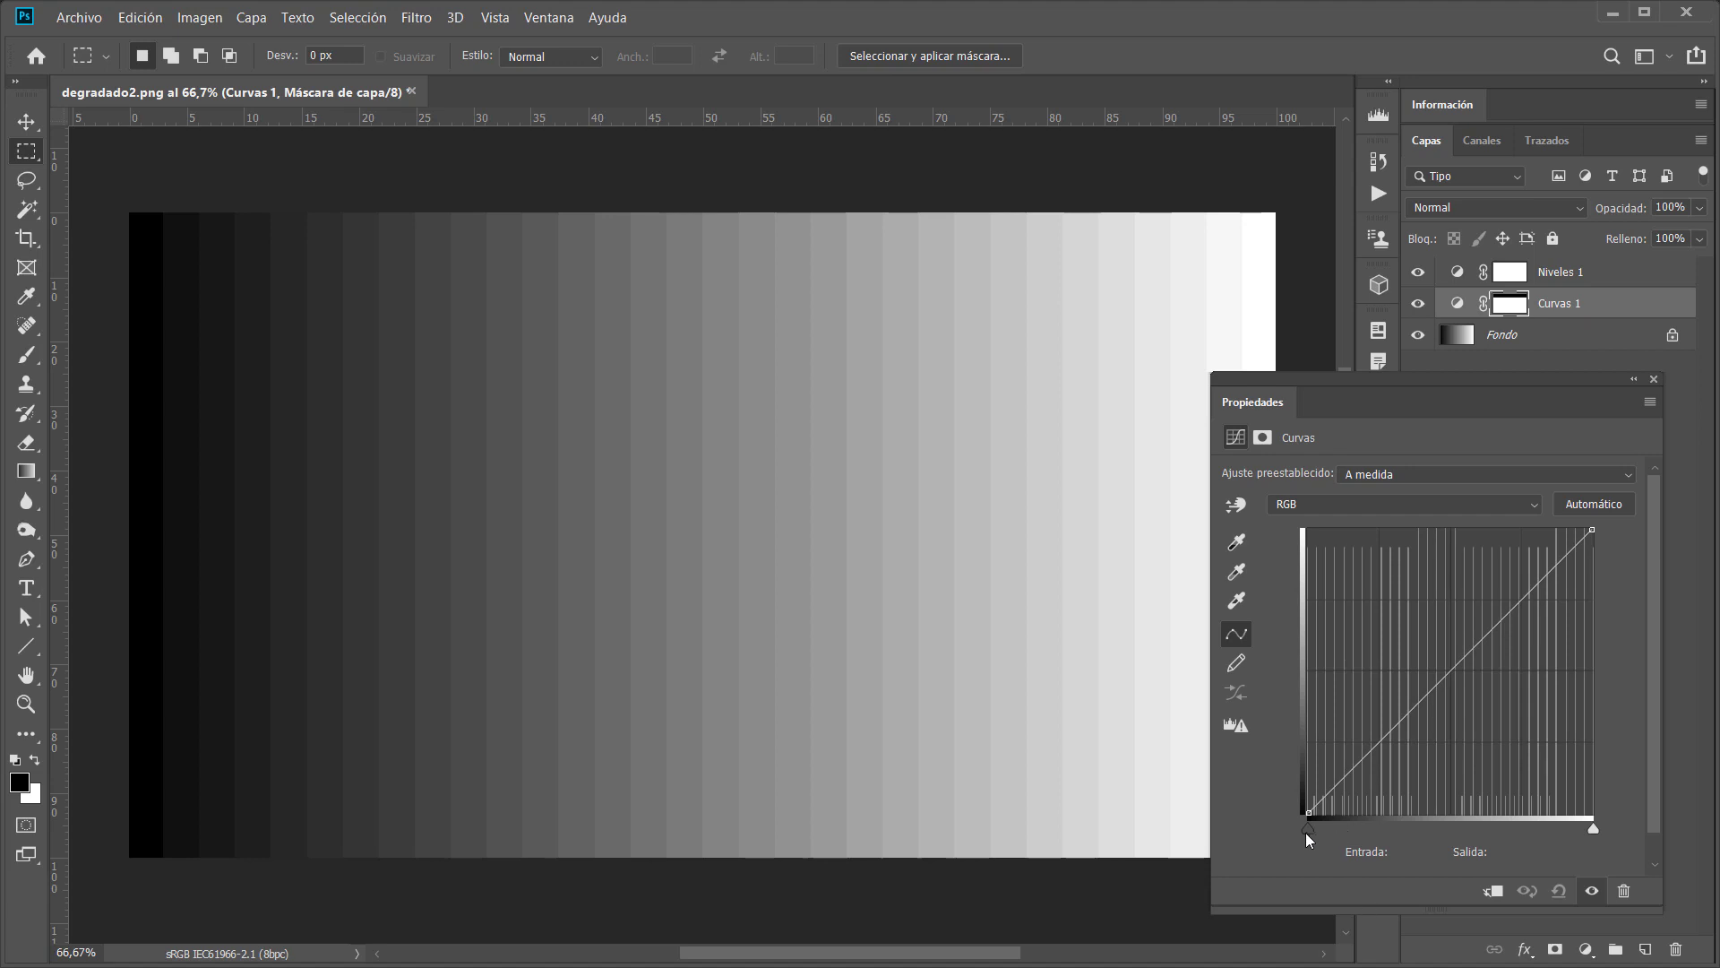
mouse_move(1306, 831)
mouse_down()
mouse_move(1344, 833)
mouse_move(1293, 833)
mouse_up()
drag(1594, 826, 1609, 836)
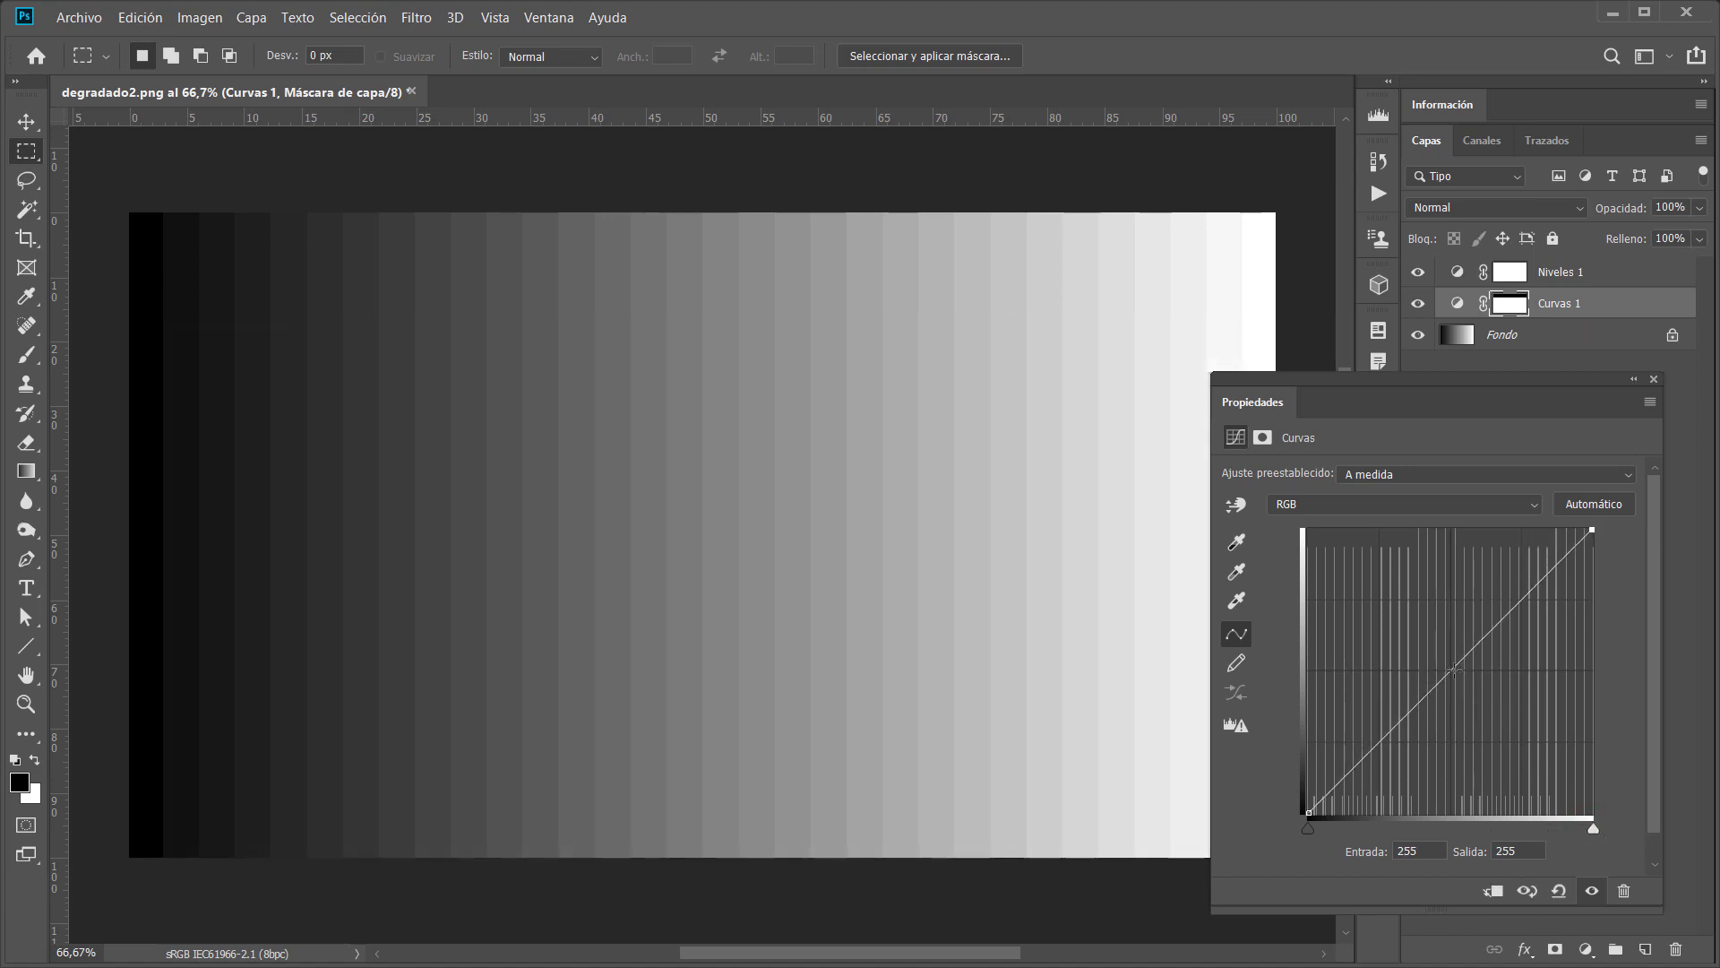
mouse_move(1451, 670)
mouse_down()
mouse_move(1484, 670)
mouse_move(1456, 667)
mouse_up()
drag(1457, 667, 971, 541)
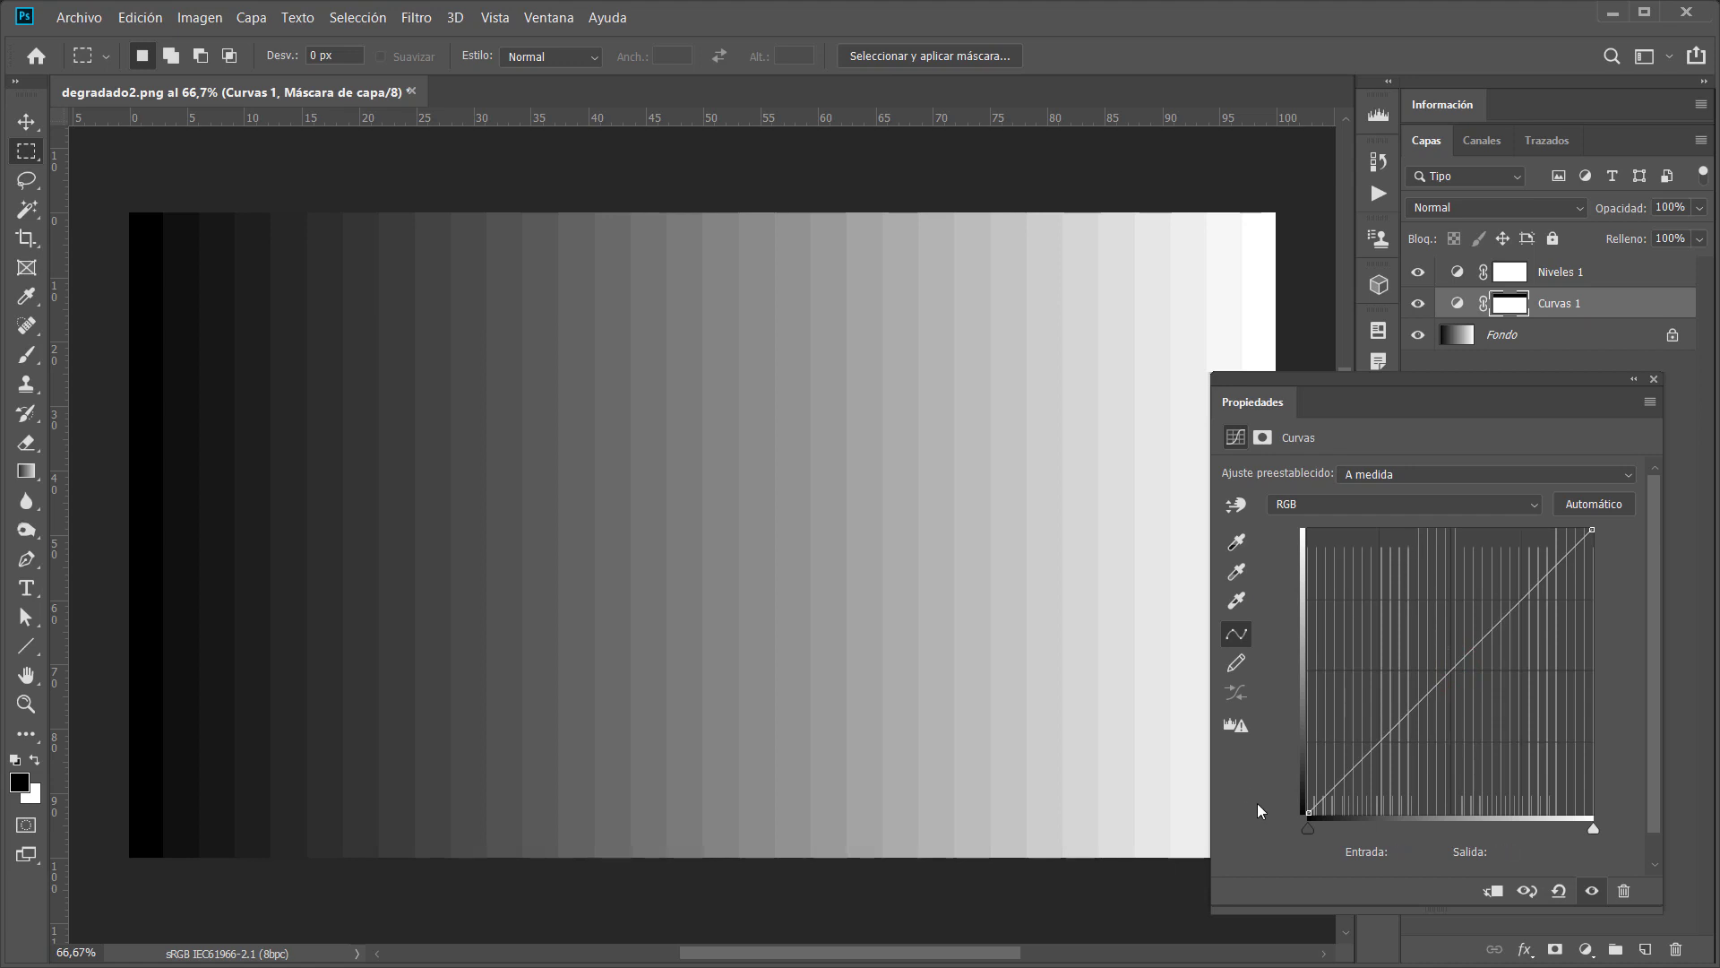
click(1308, 812)
mouse_move(1308, 812)
mouse_down()
mouse_move(1252, 755)
mouse_move(1304, 815)
mouse_up()
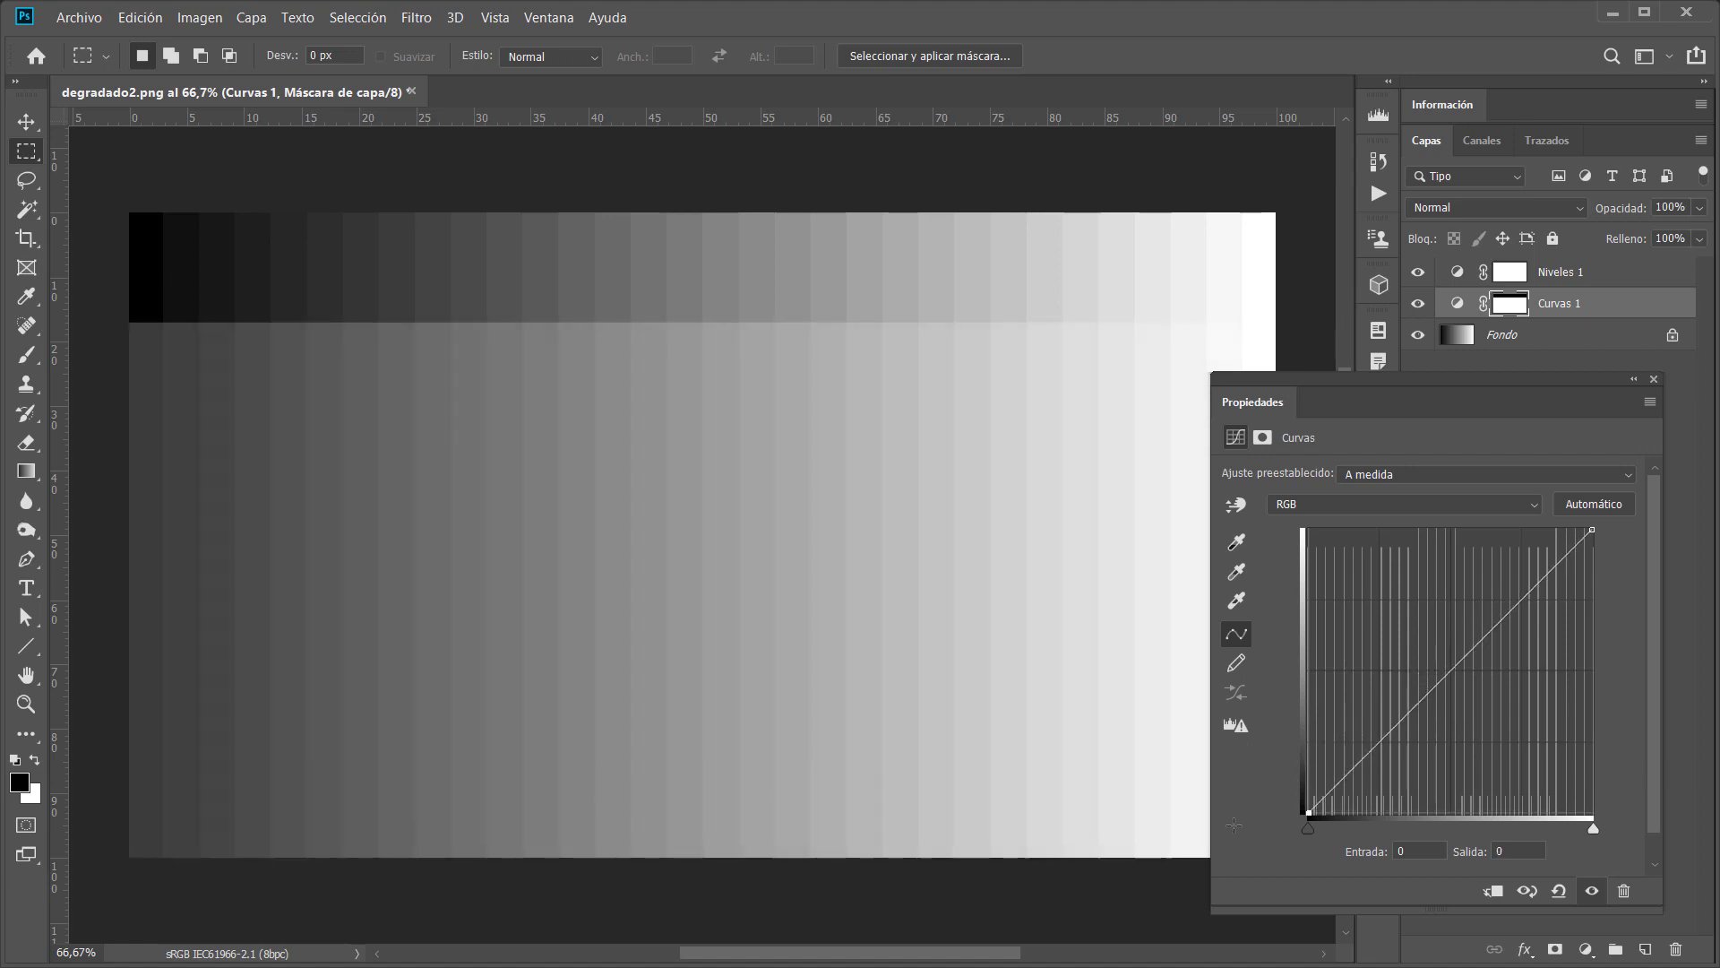
mouse_move(1592, 530)
mouse_down()
mouse_move(1644, 539)
mouse_move(1624, 529)
mouse_up()
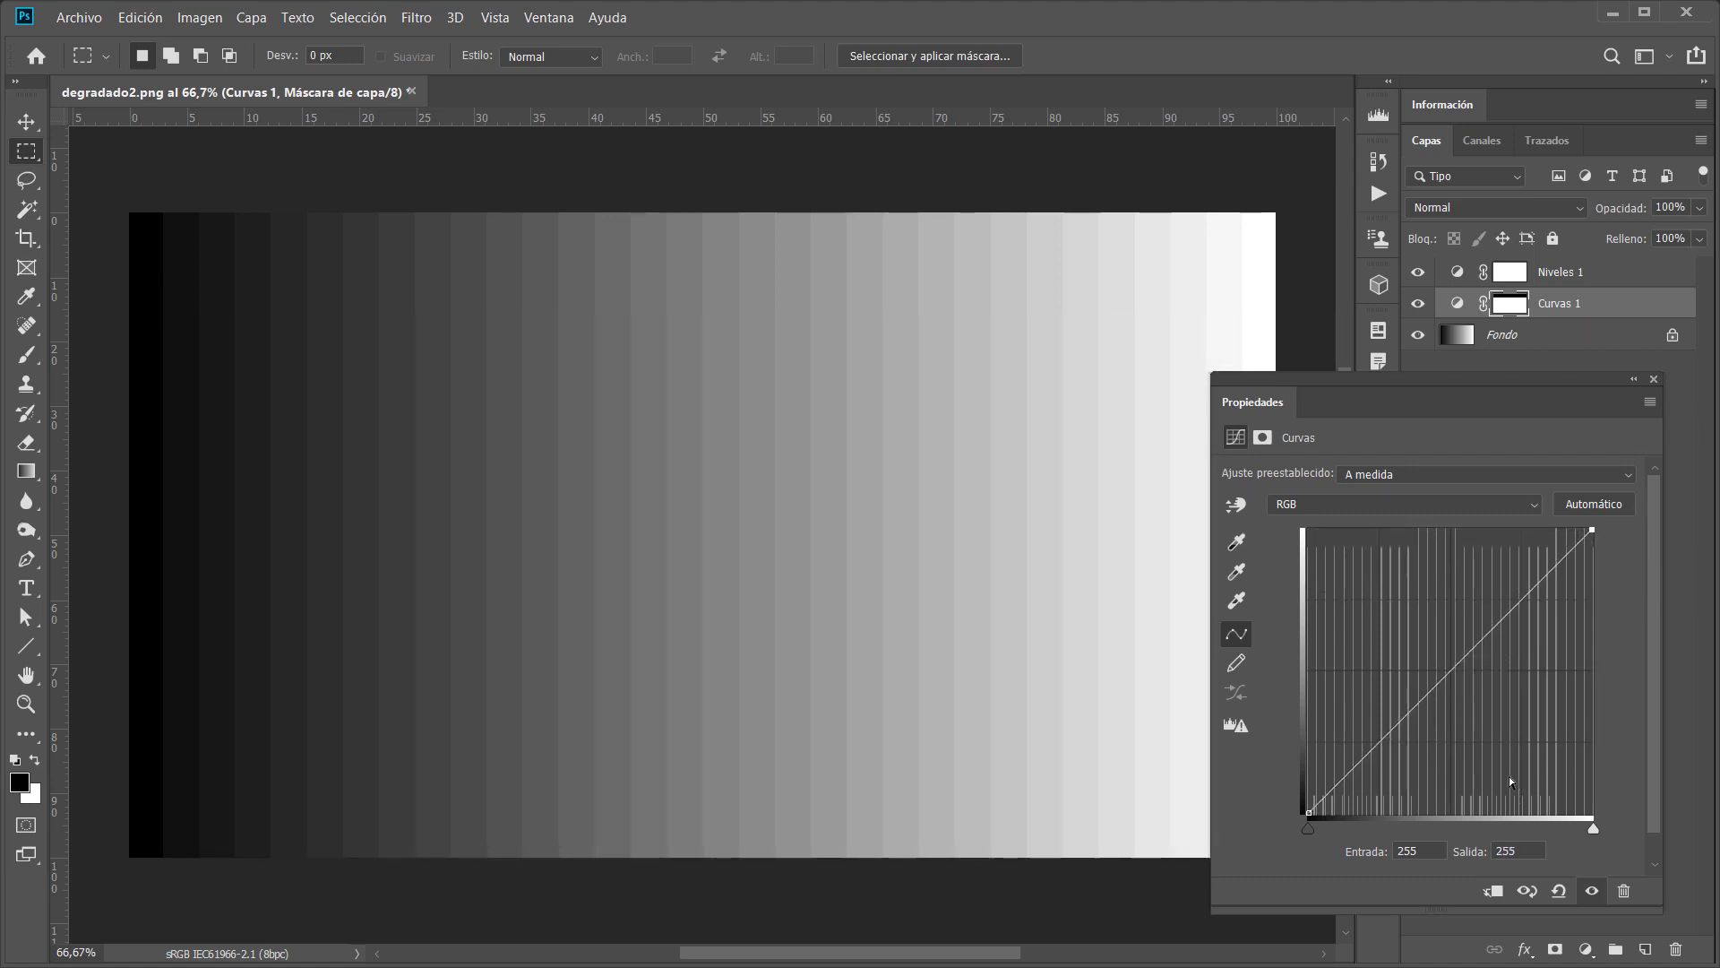
drag(1346, 777, 1357, 785)
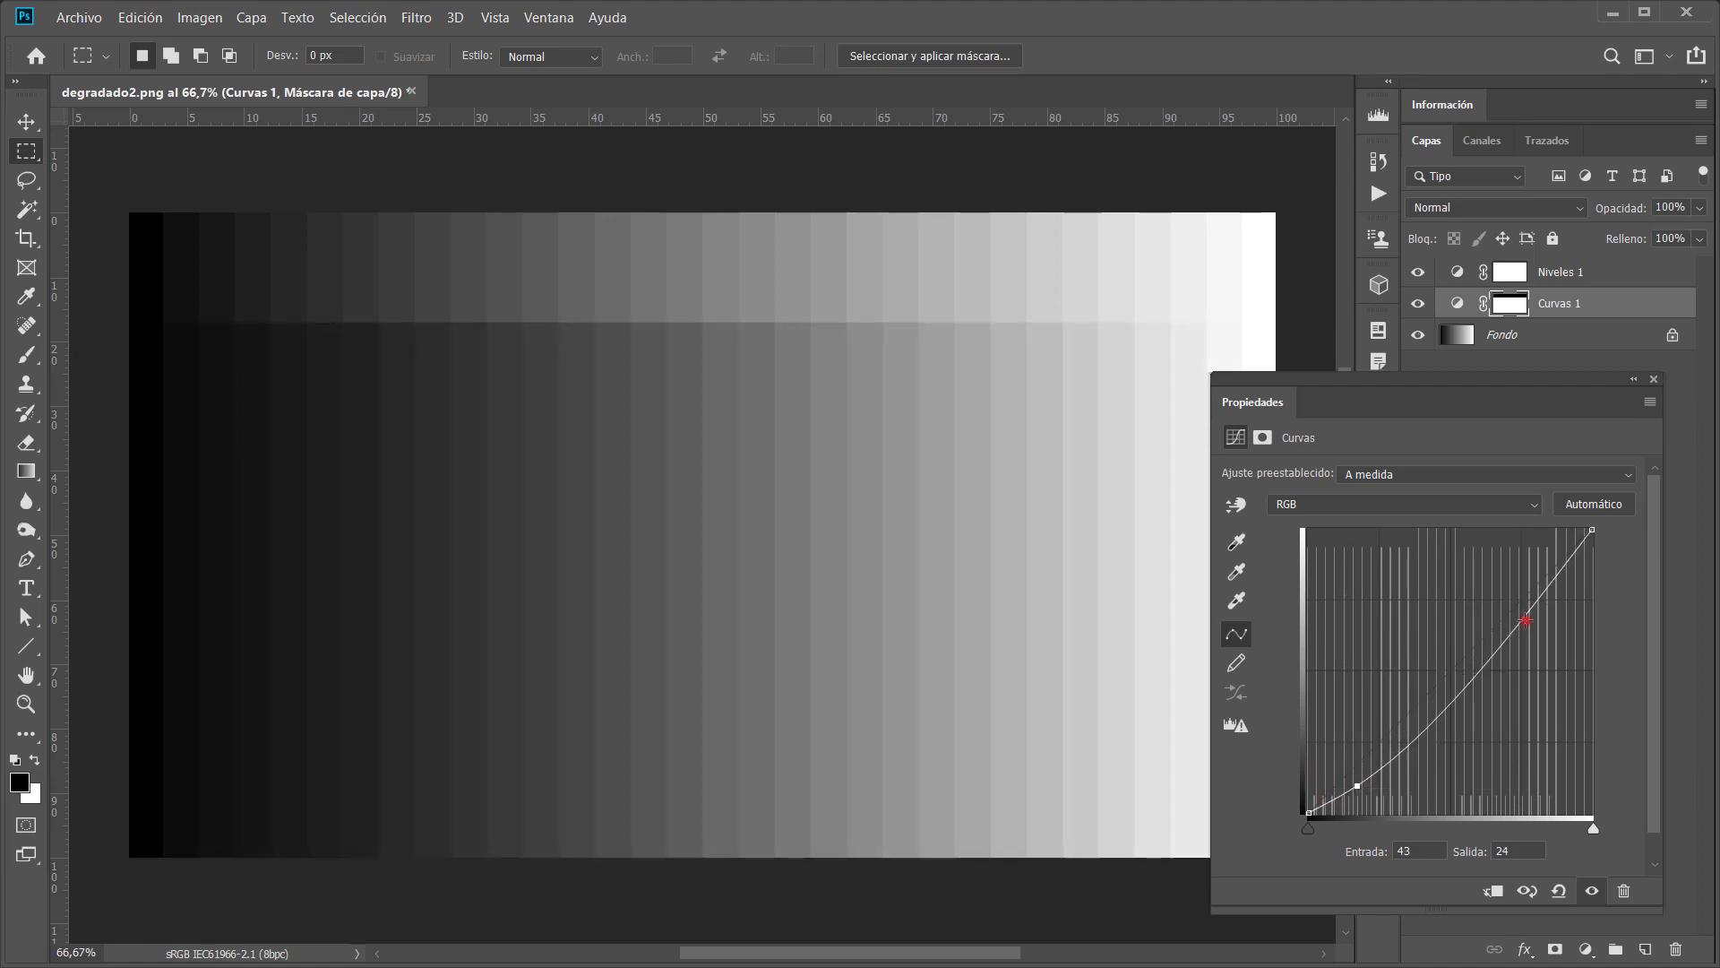
drag(1525, 620, 1513, 593)
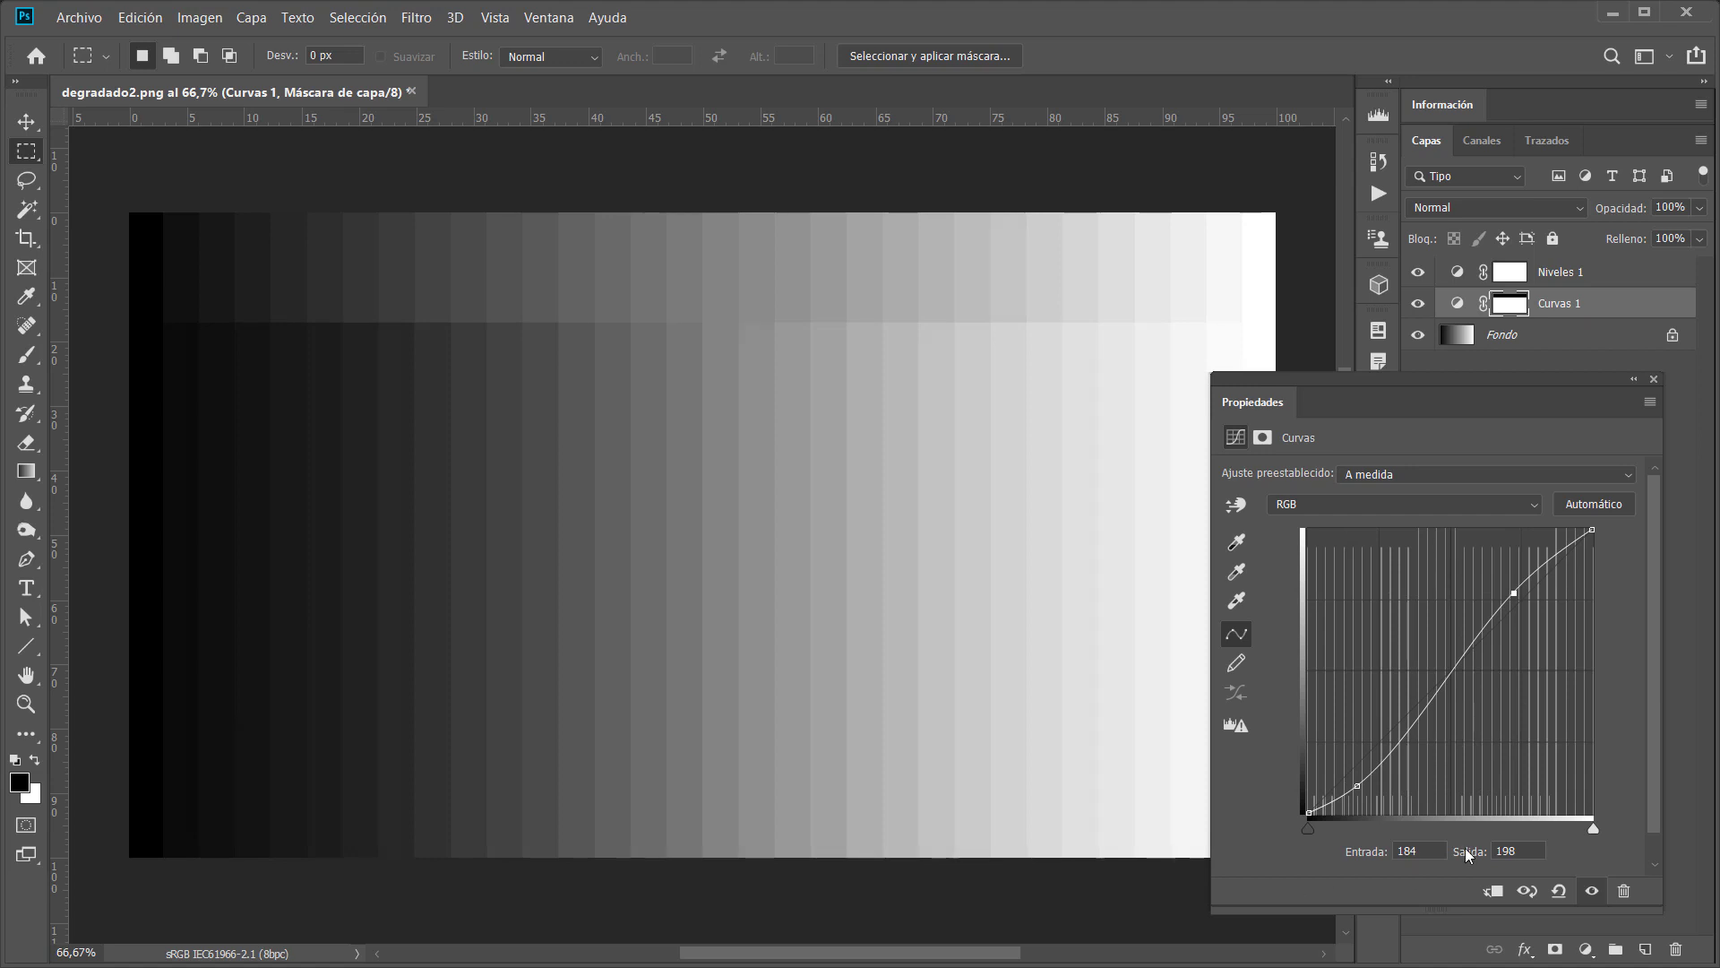
click(1559, 890)
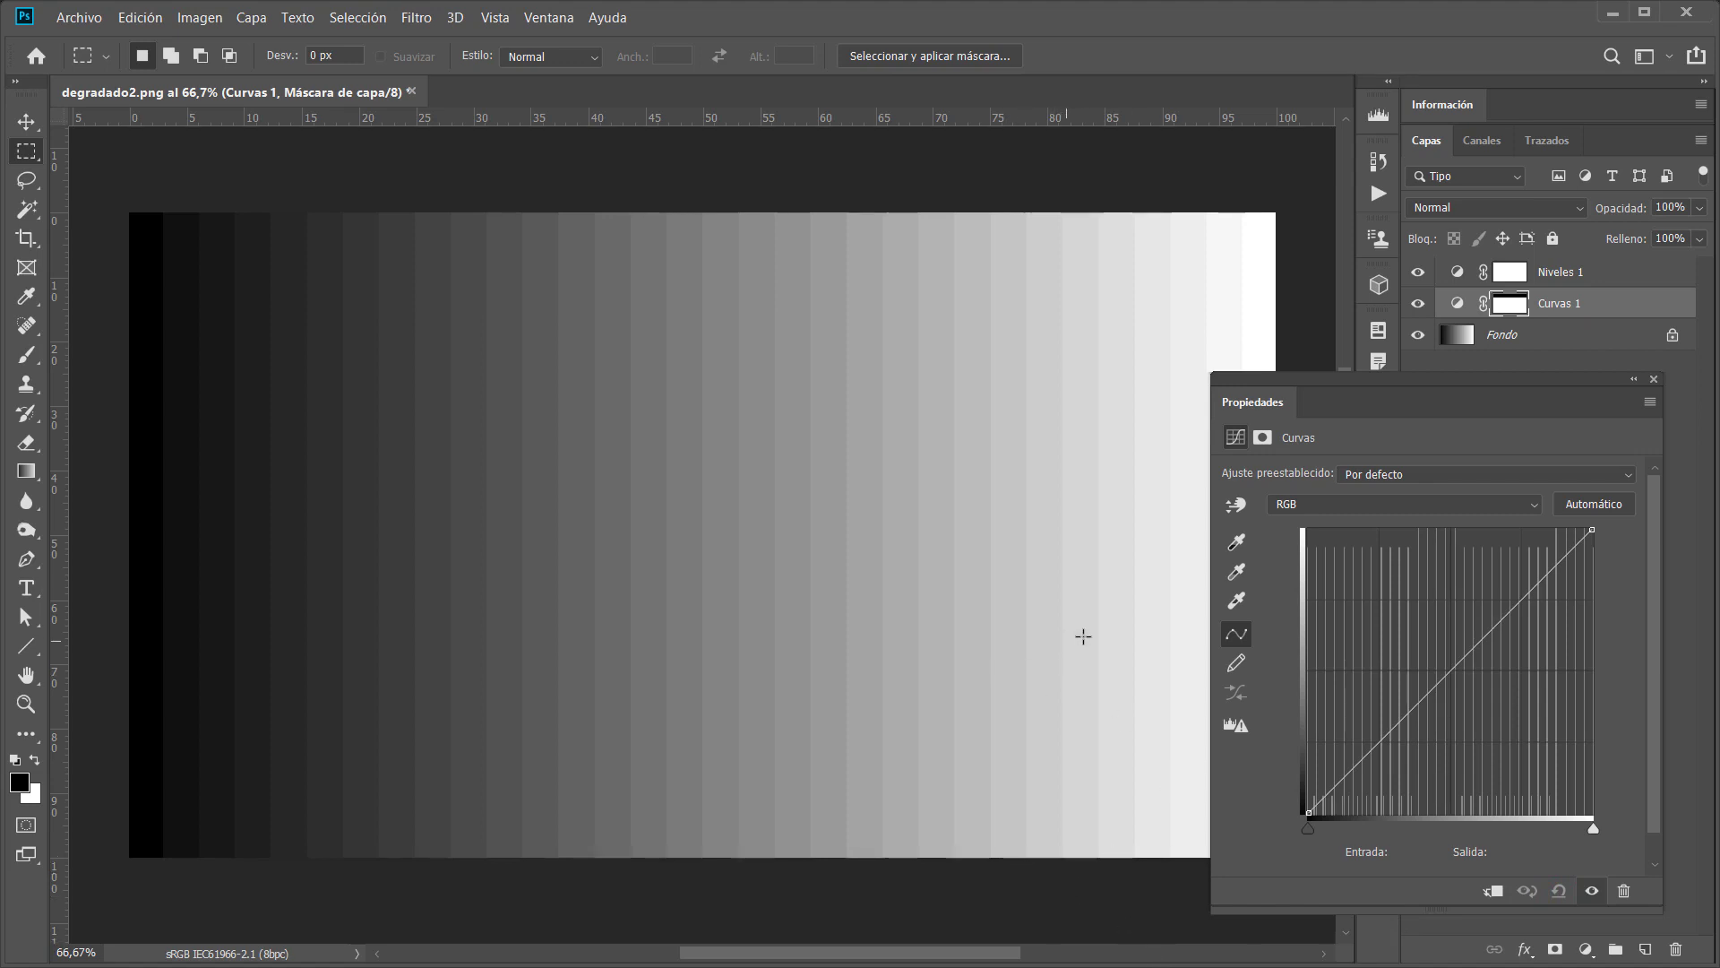
click(1359, 503)
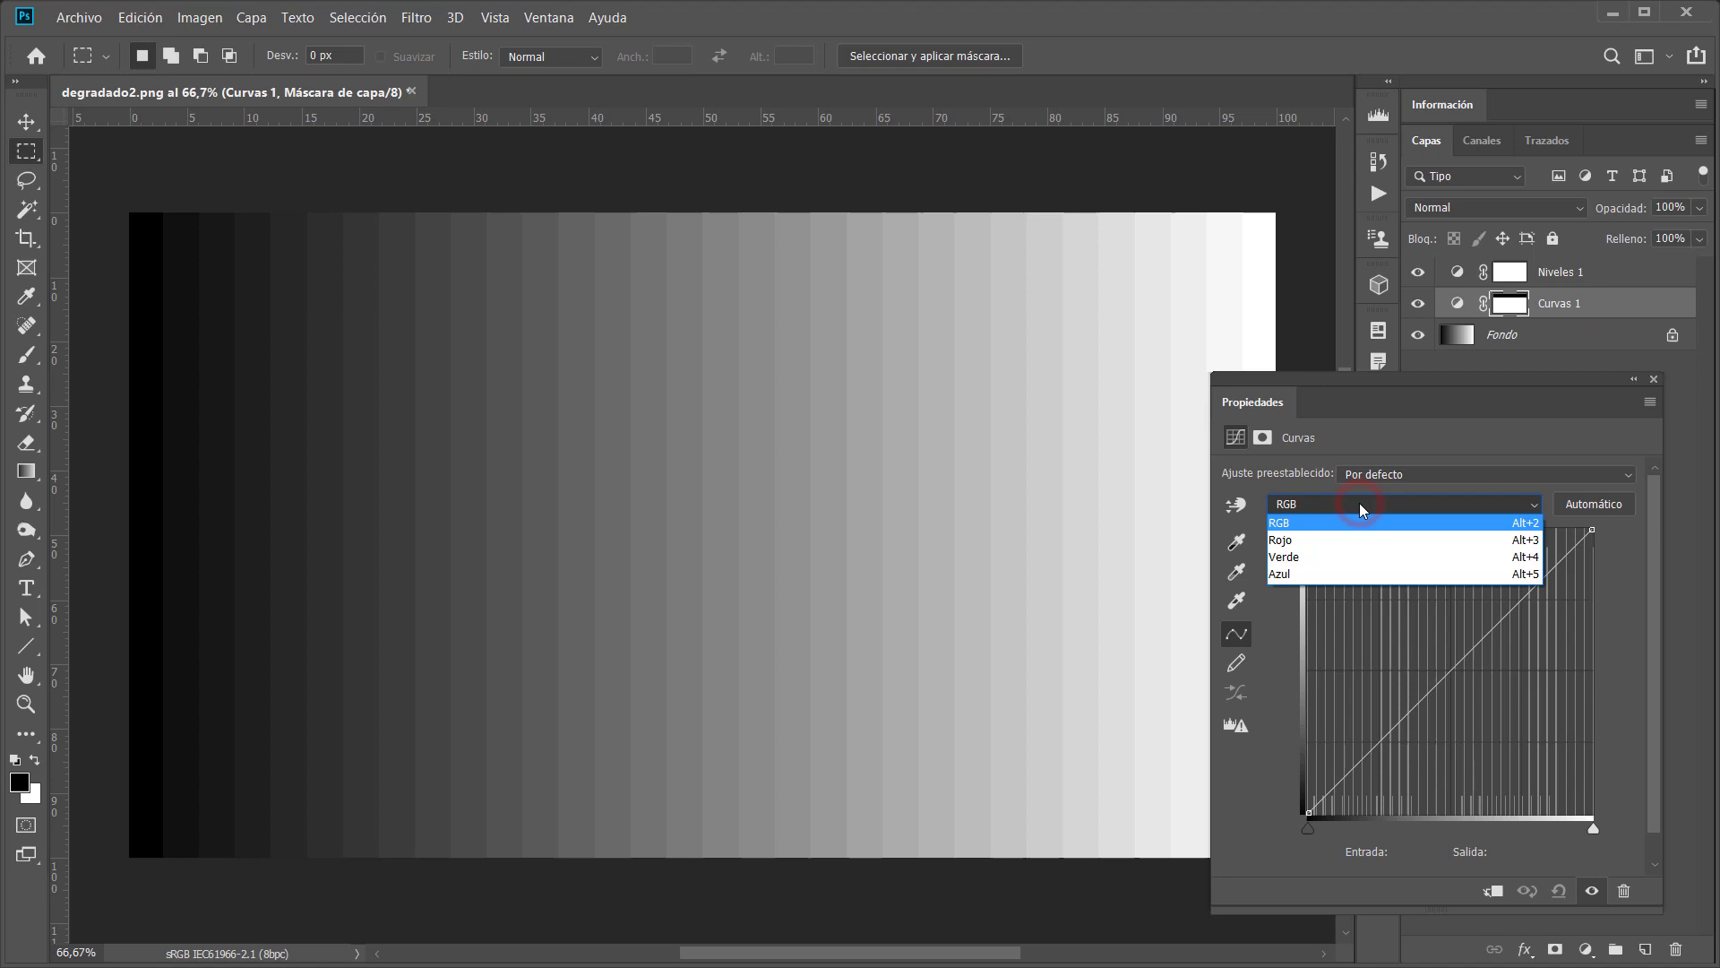
click(1335, 577)
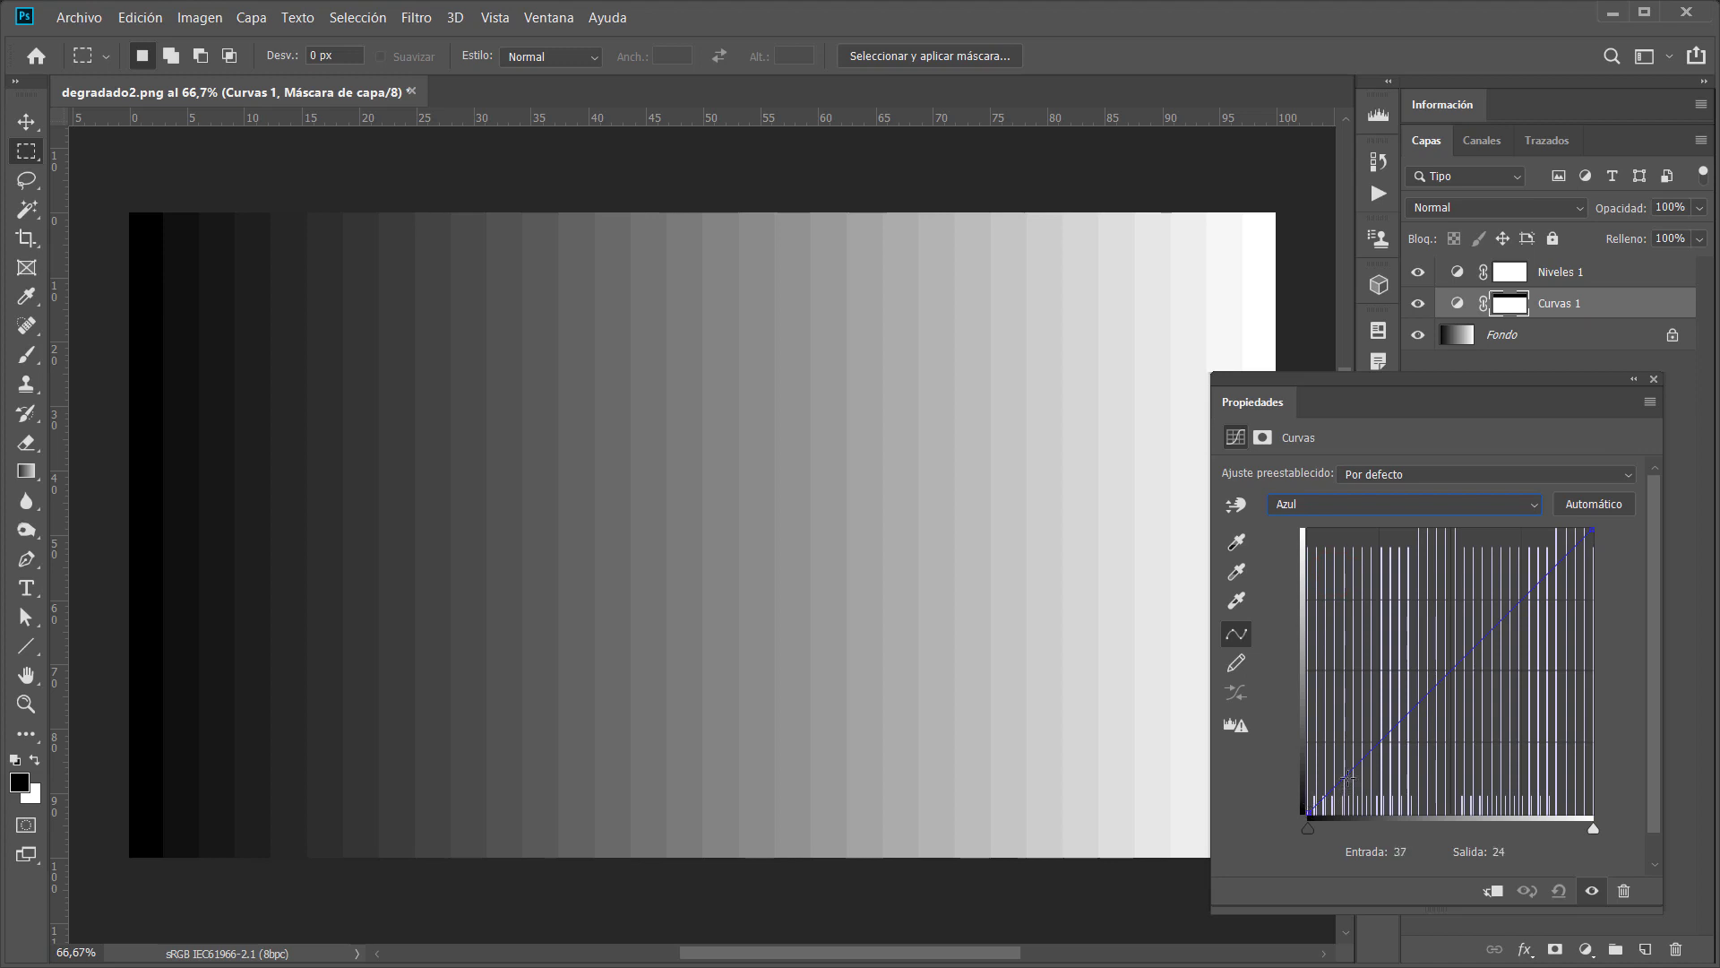
drag(1347, 776, 1335, 758)
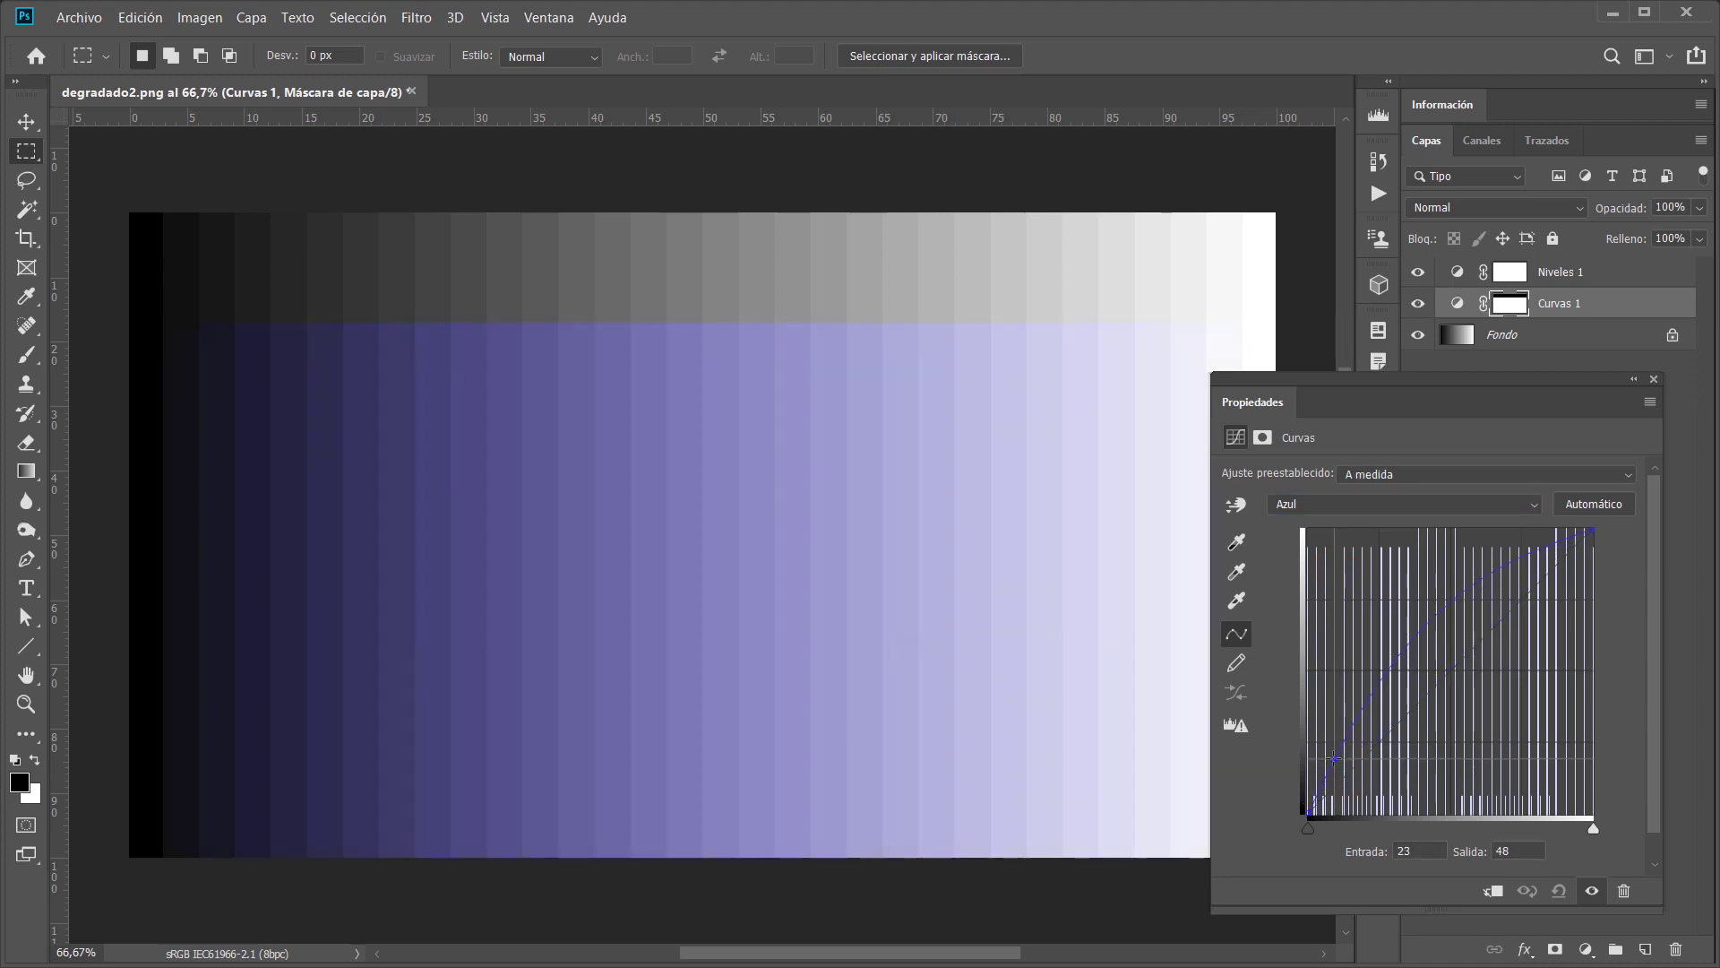
drag(1484, 578, 1532, 630)
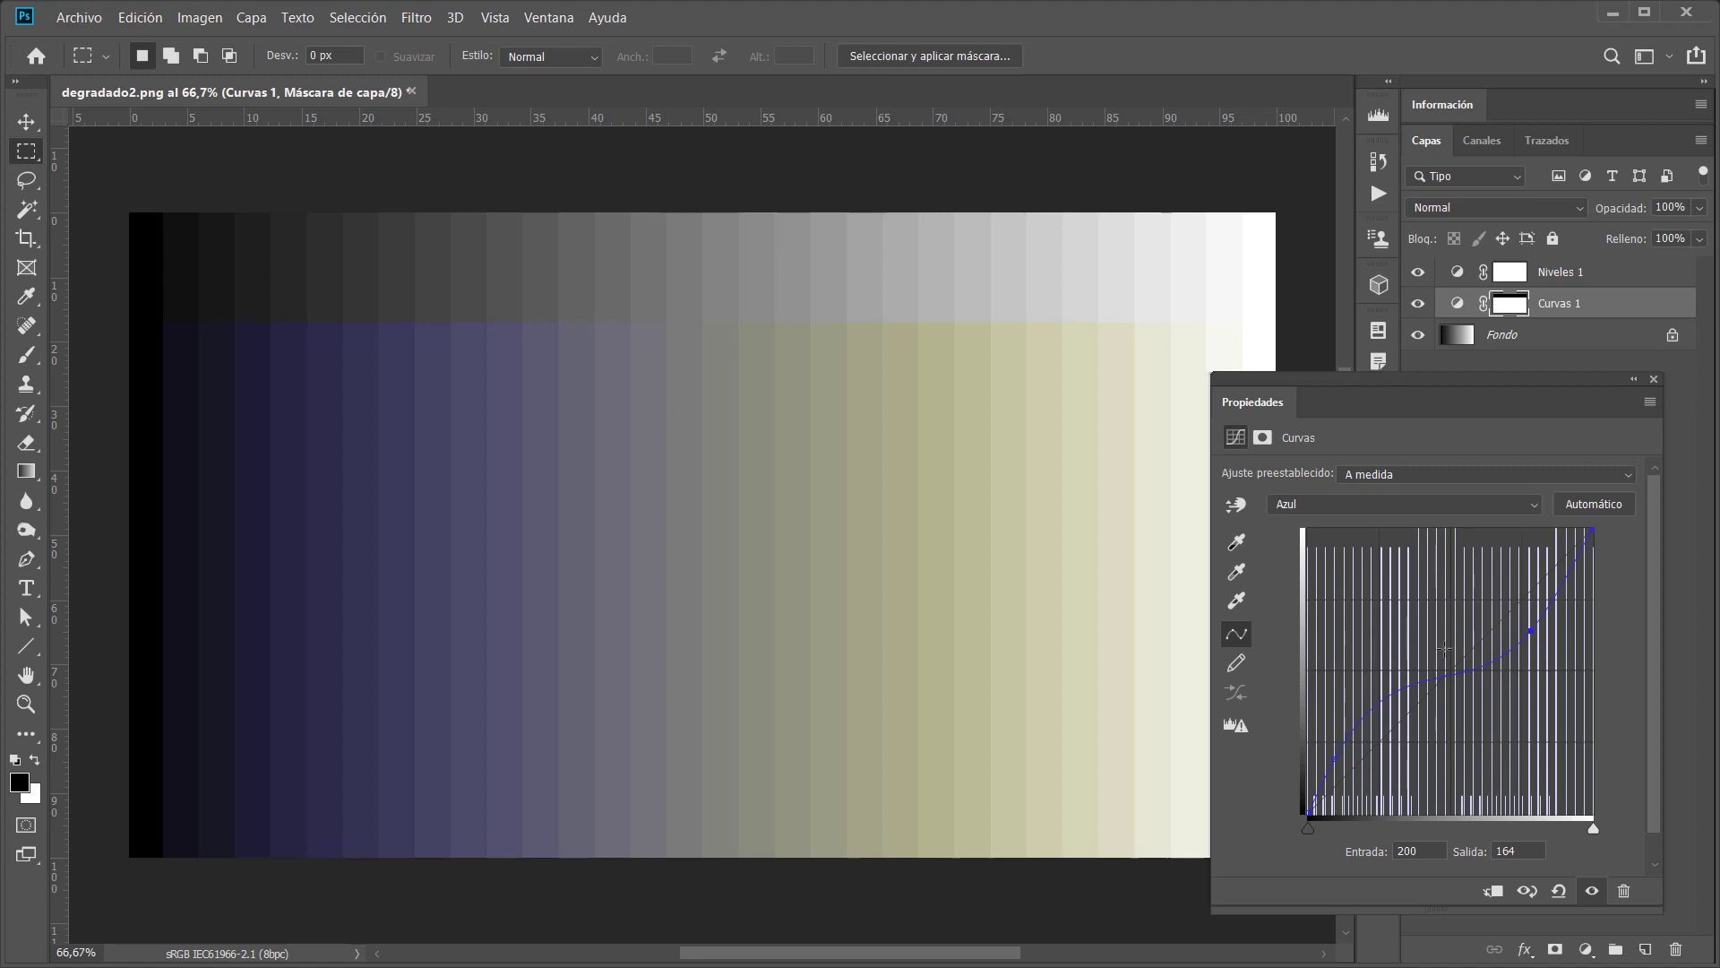
click(1560, 892)
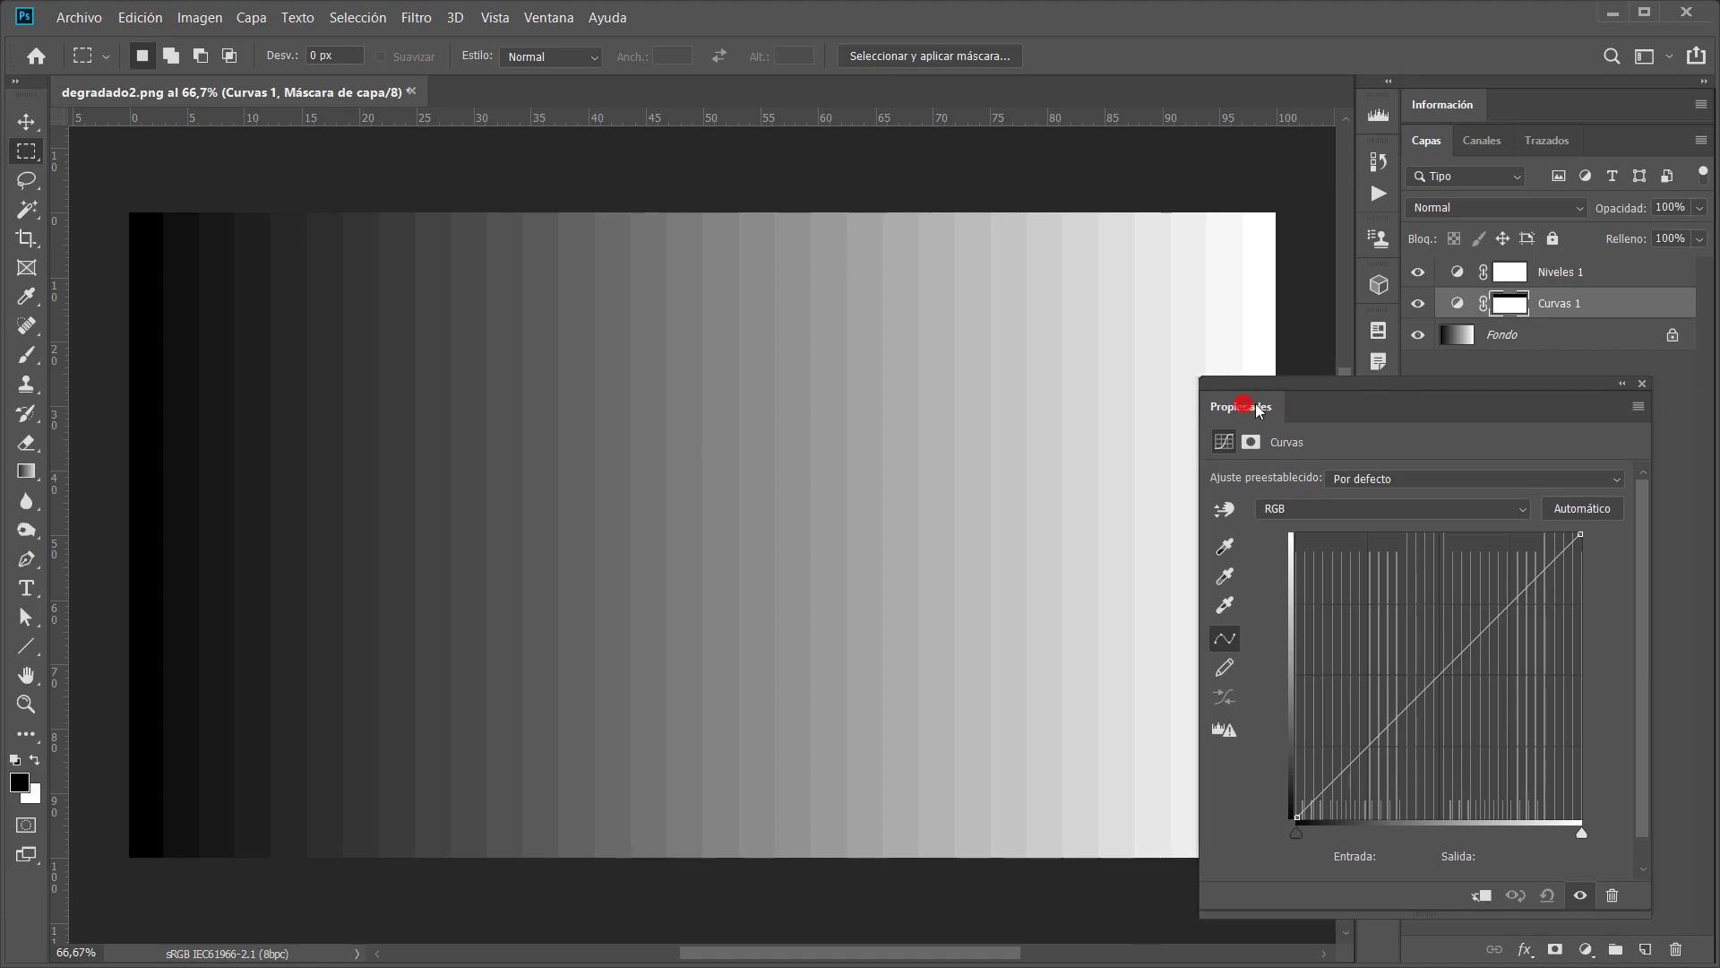
- Dock the Curves Propiedades panel beneath Información in the right-hand dock
mouse_move(1250, 404)
mouse_down()
mouse_move(1423, 302)
mouse_move(1529, 120)
mouse_up()
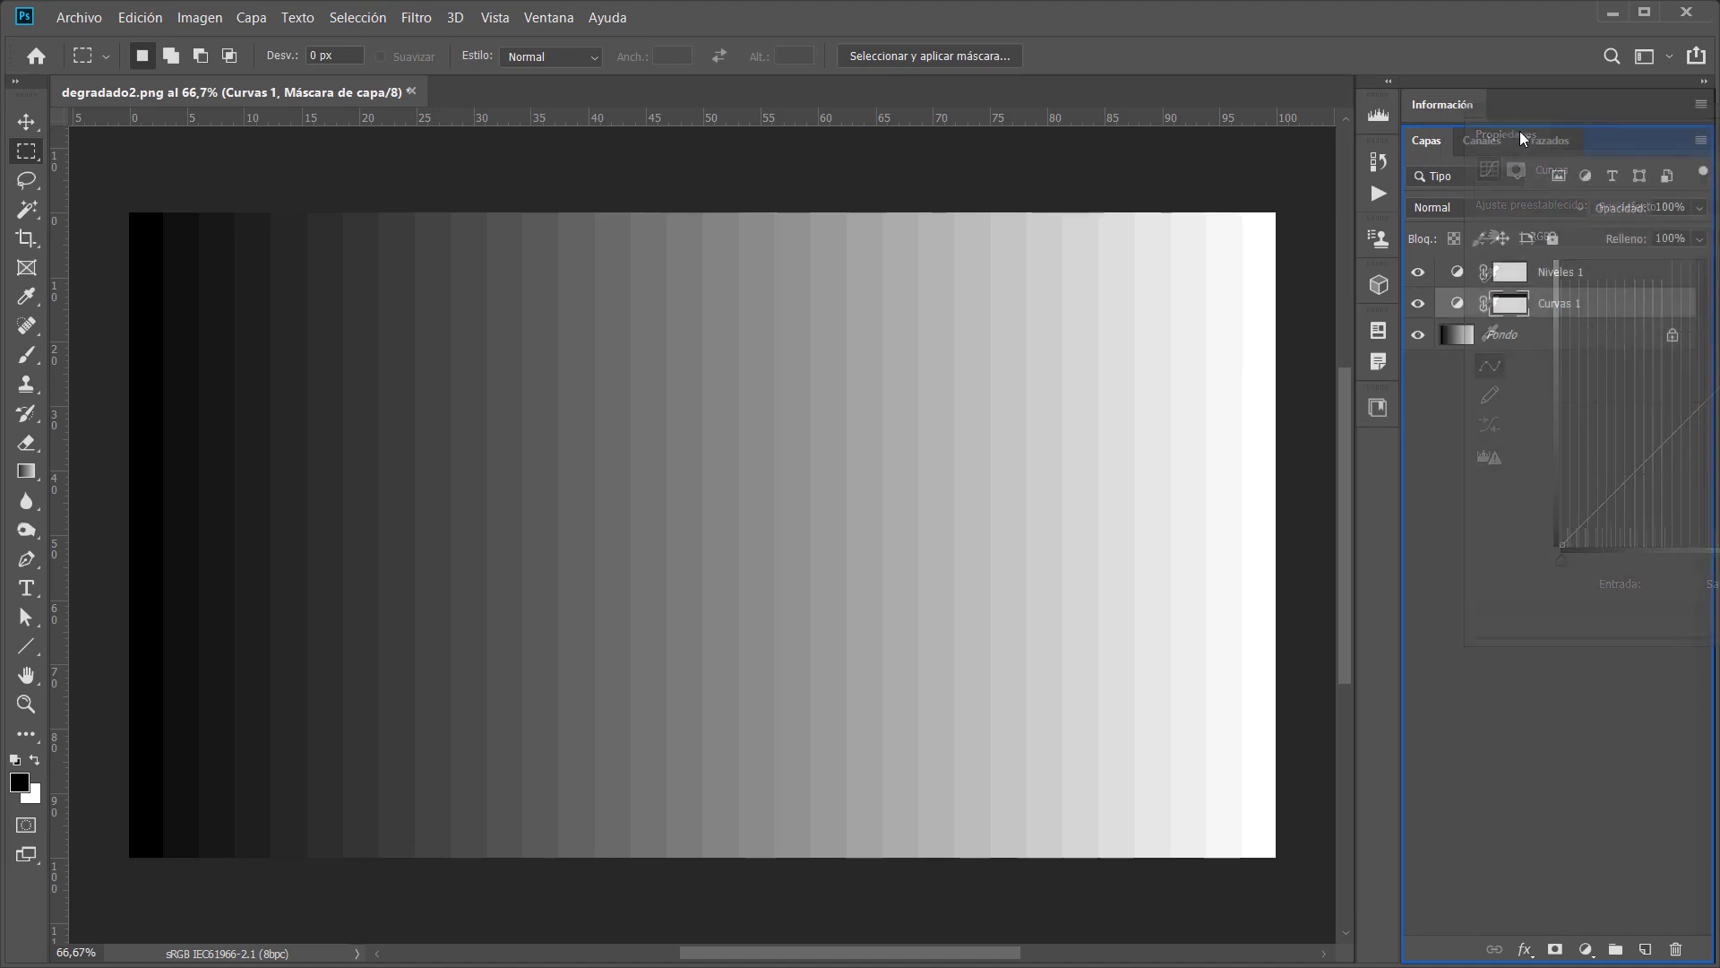
drag(1529, 120, 1534, 124)
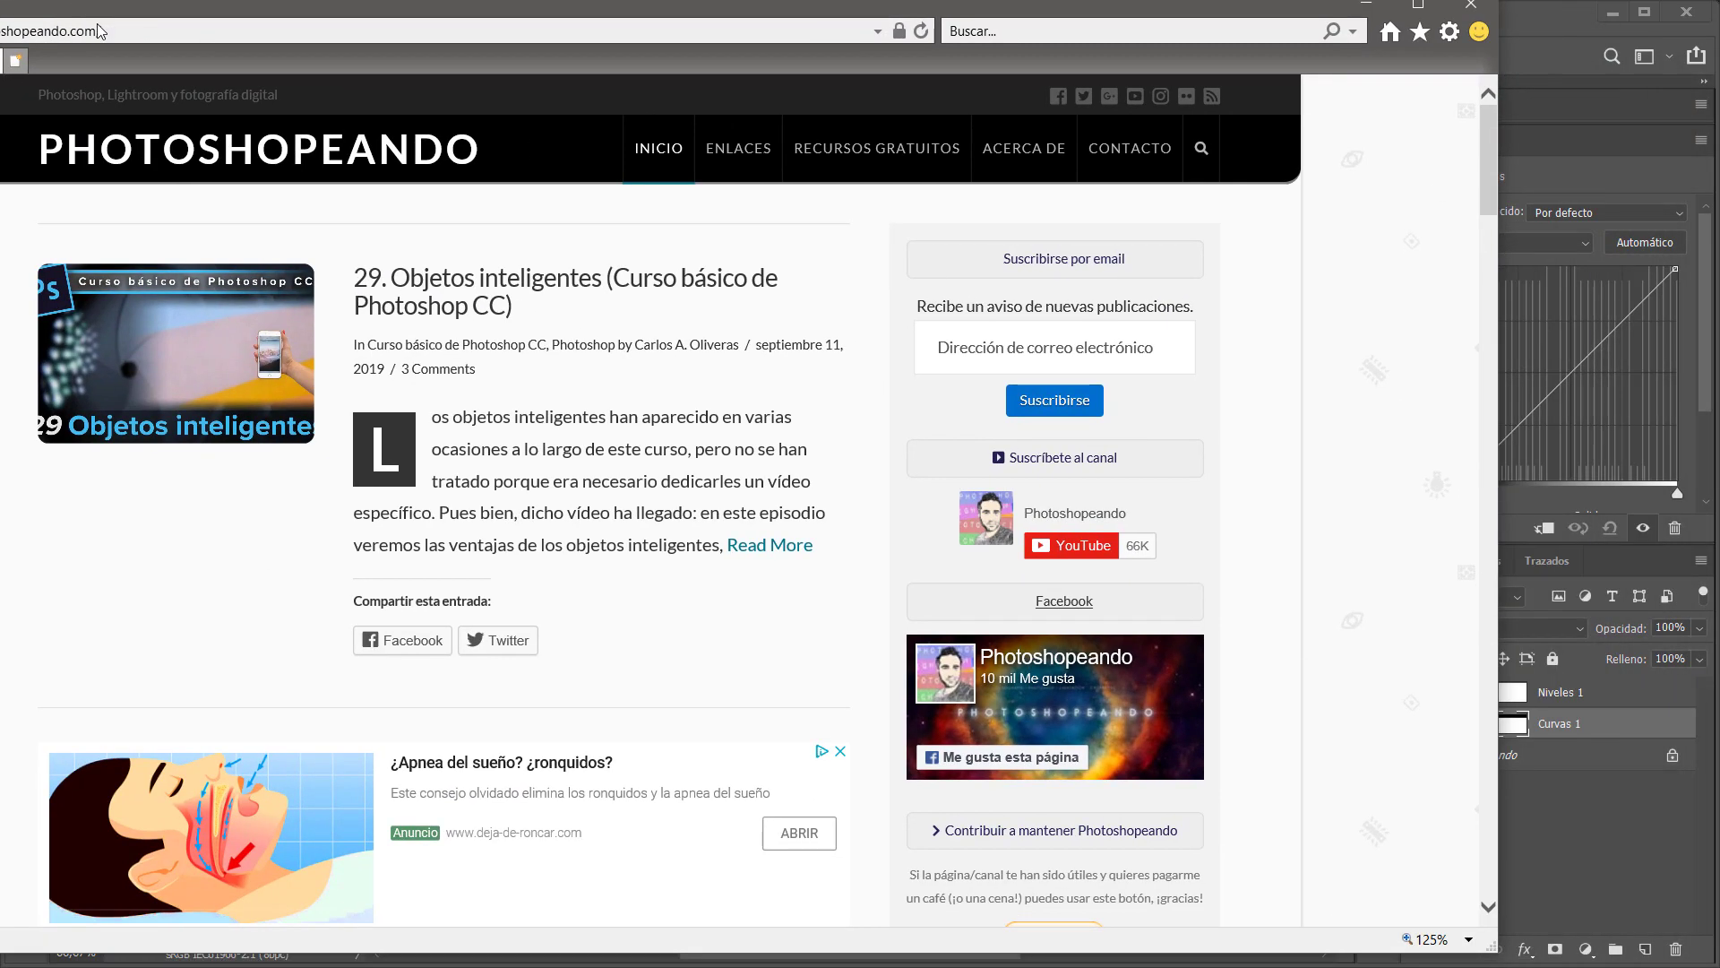
- Scroll the Photoshopeando blog to the Capas de ajuste post and shift the browser right
scroll(1152, 750, down, 1)
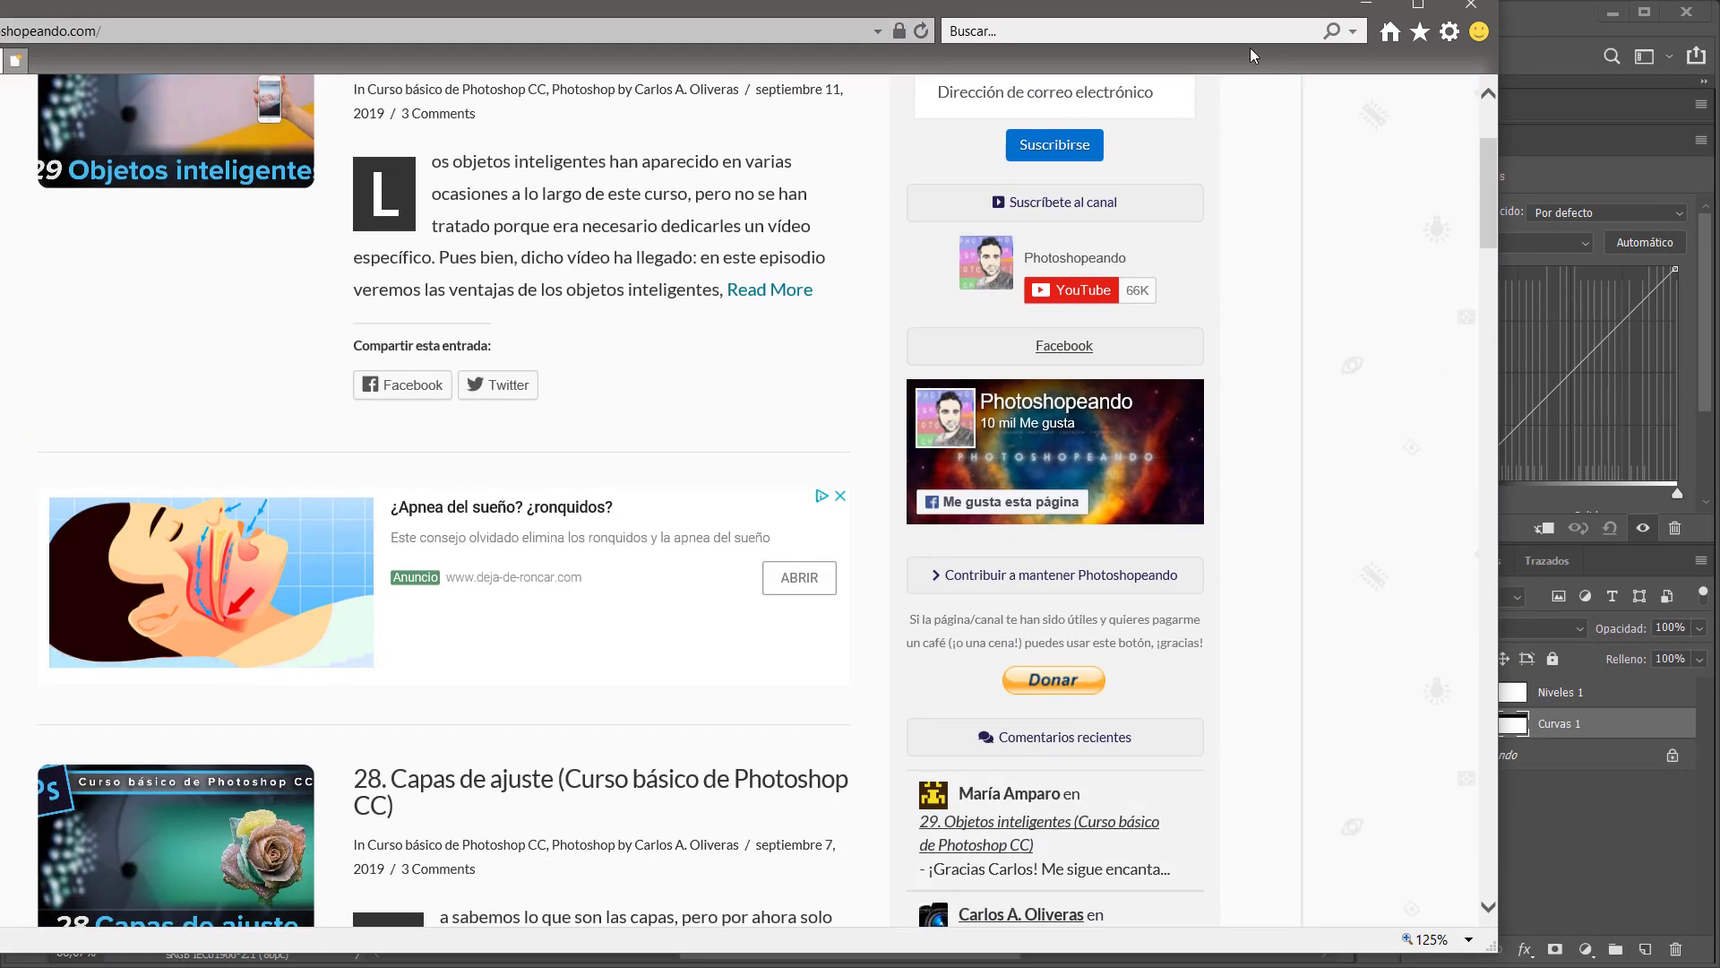
drag(1207, 4, 1353, 58)
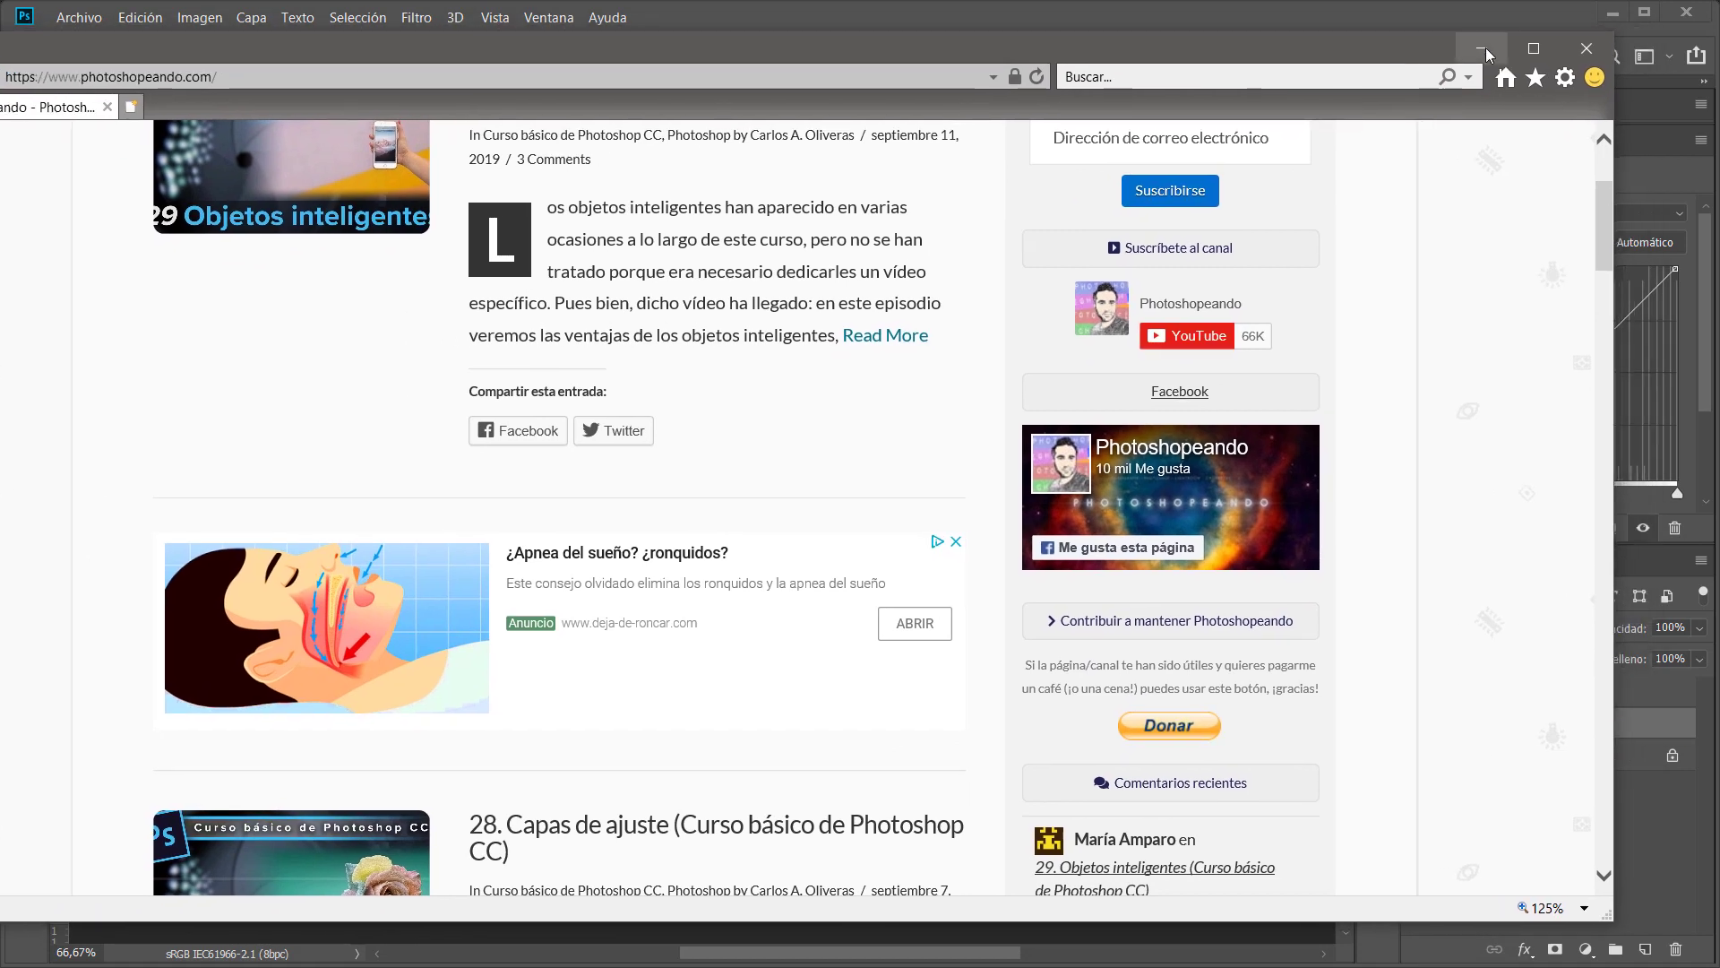
- Minimize the browser so degradado2.png shows in Photoshop again
click(1482, 48)
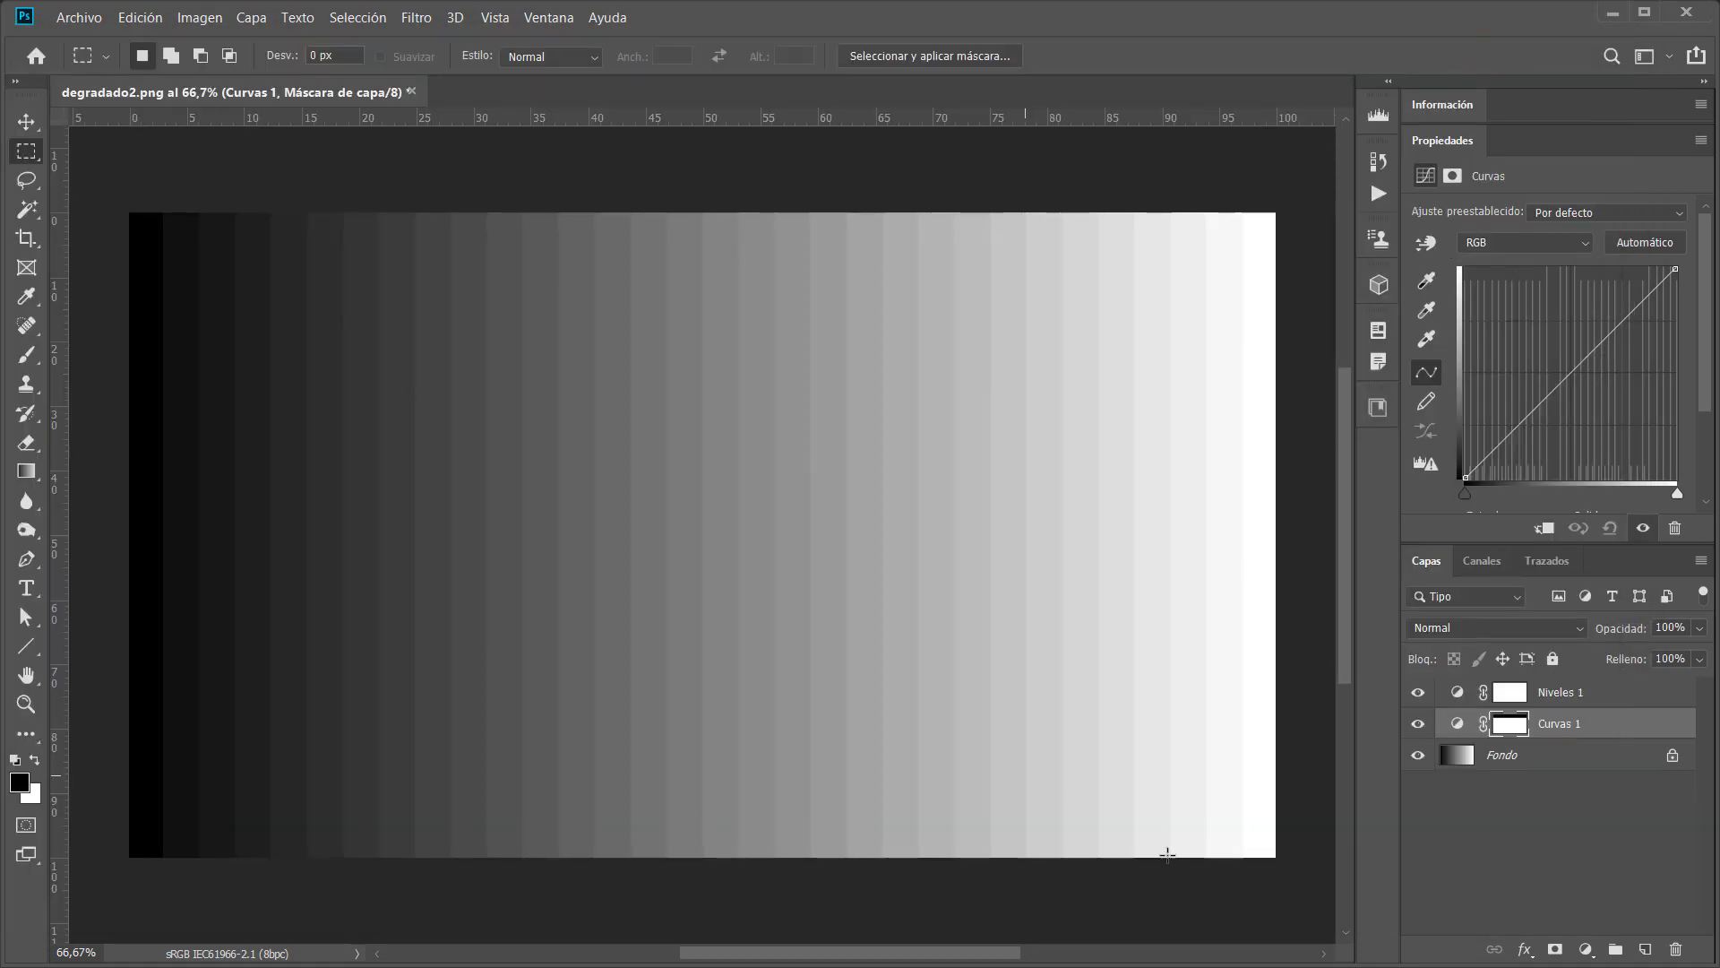